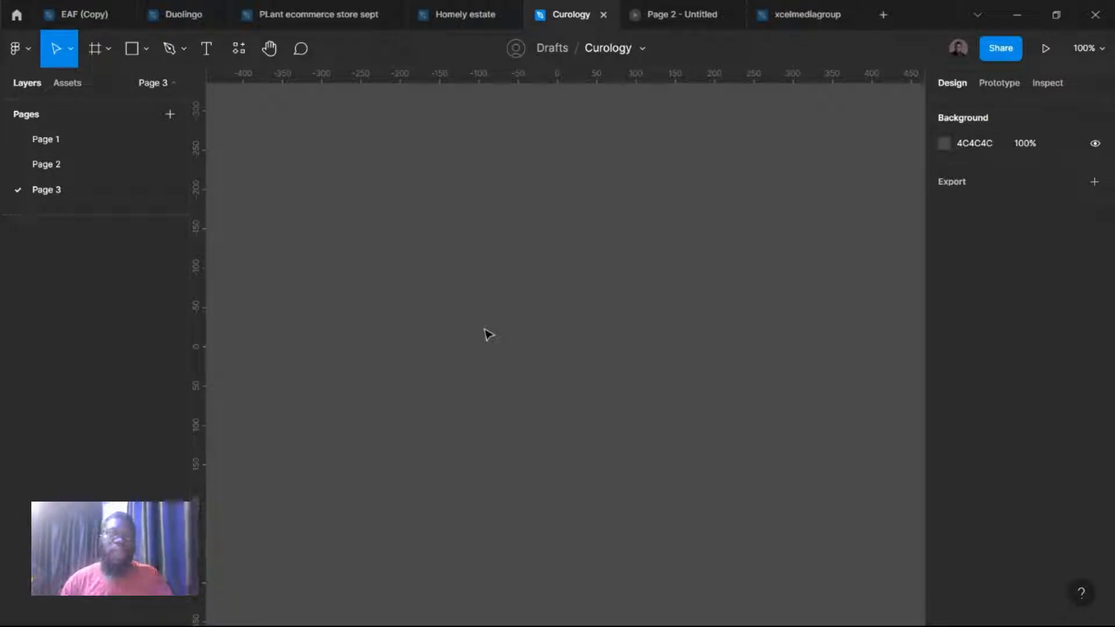
# Step: Create a new frame on Page 3 using the 1440 × 1024 Desktop preset
pyautogui.click(105, 52)
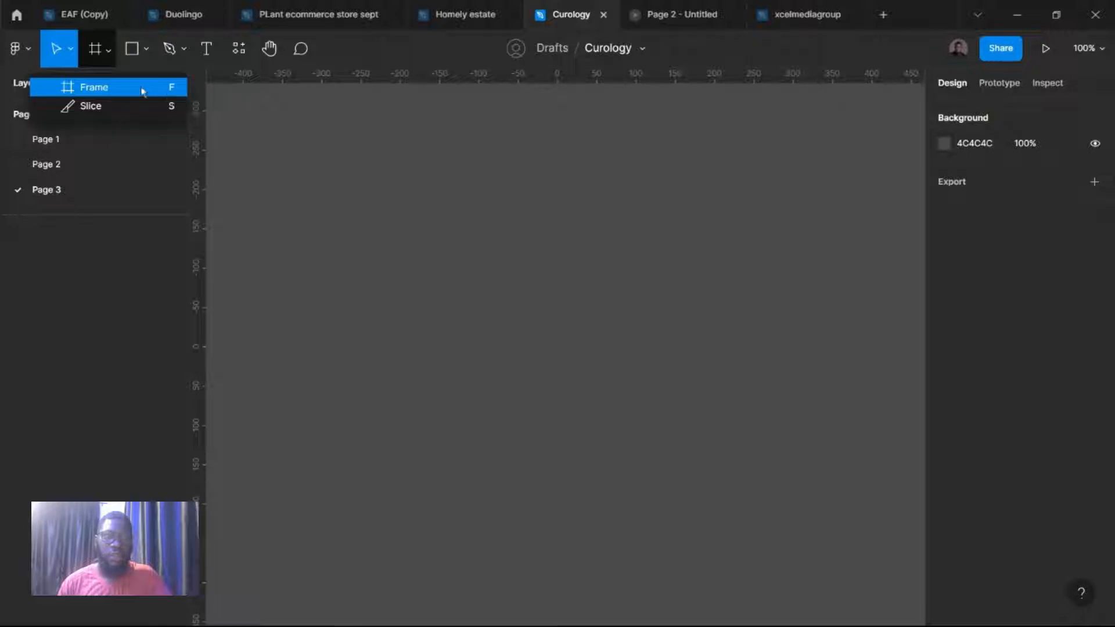
pyautogui.click(142, 88)
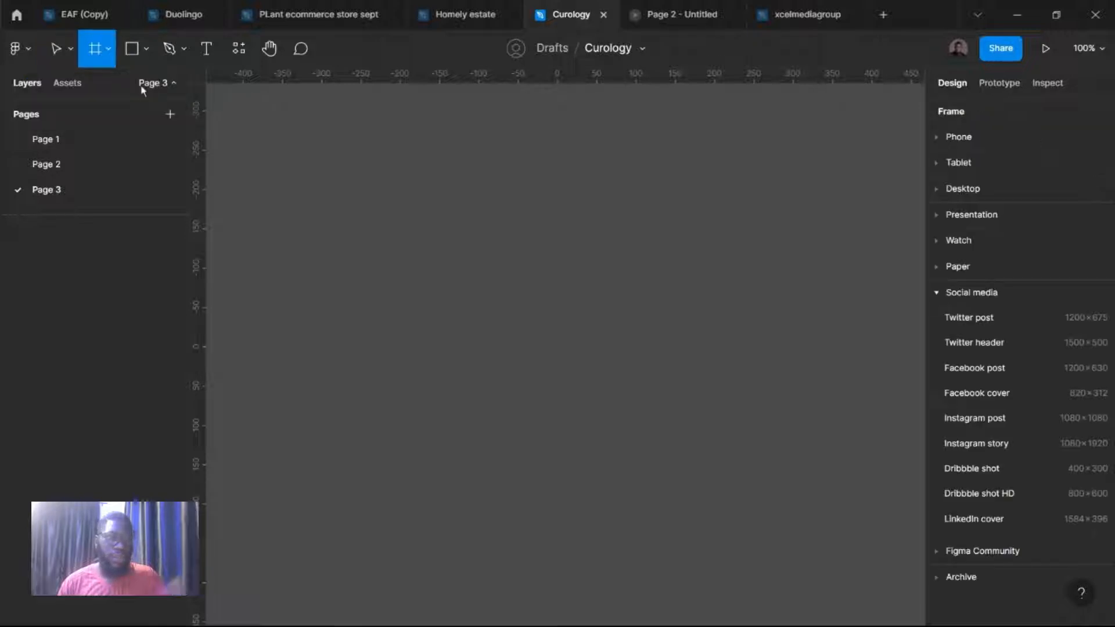
pyautogui.click(999, 192)
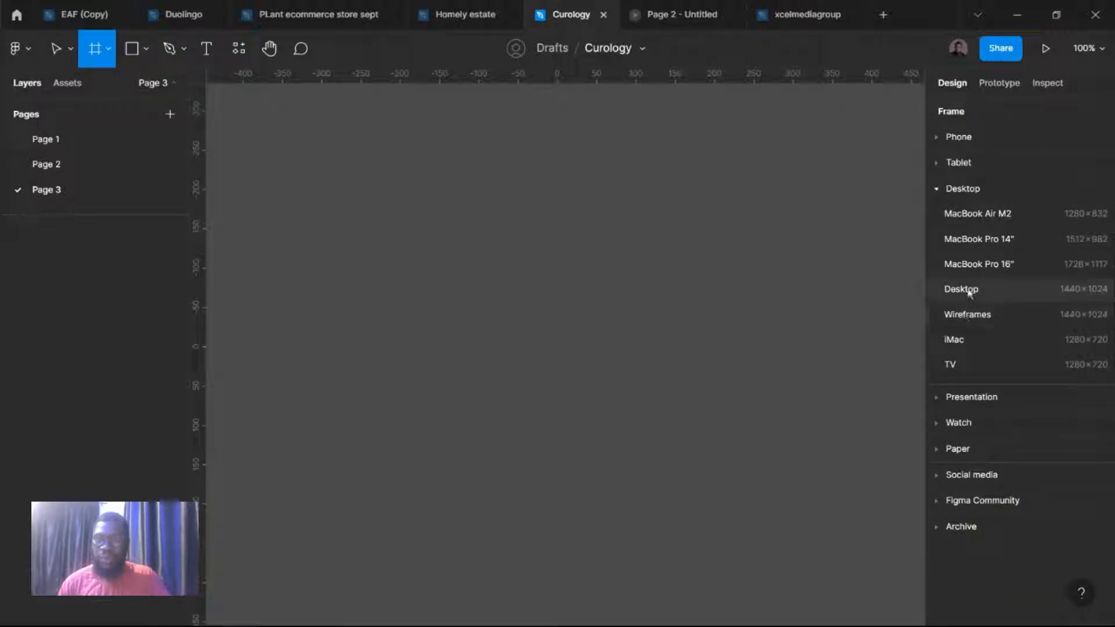
pyautogui.scroll(-3, 406, 282)
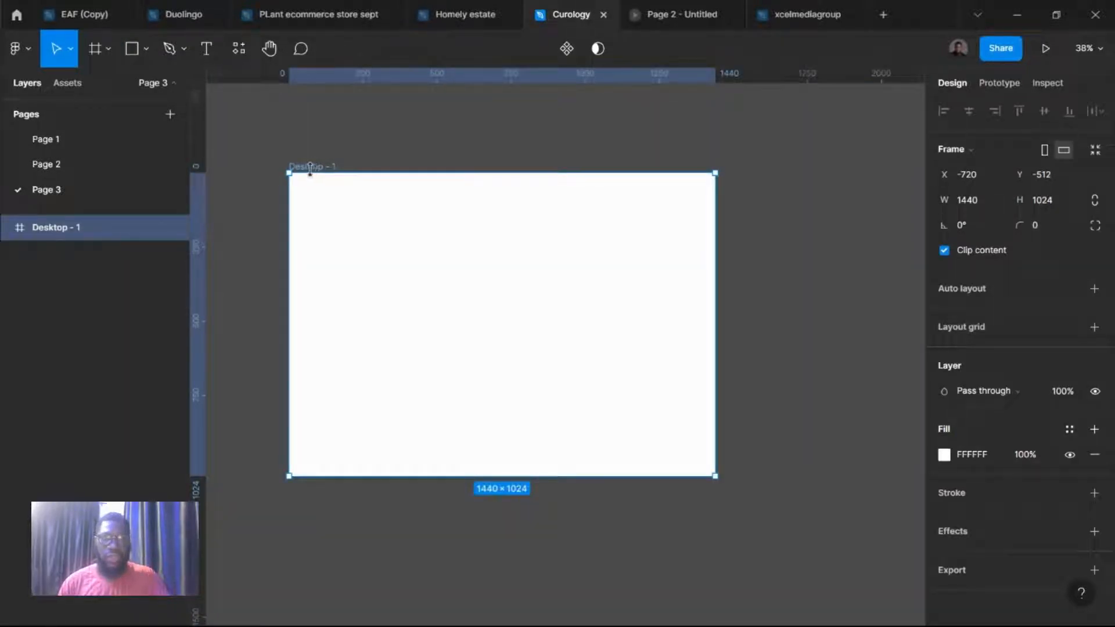
# Step: Add the text label "Hero Section" on the canvas above the Desktop - 1 frame
pyautogui.press('t')
pyautogui.click(443, 123)
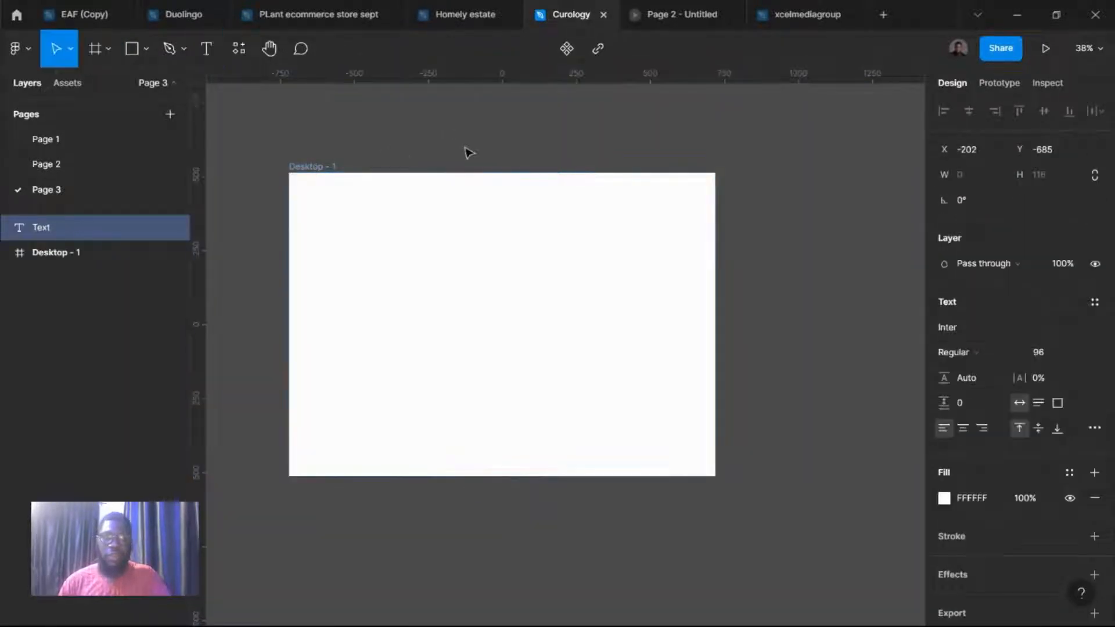
pyautogui.write('Hero S')
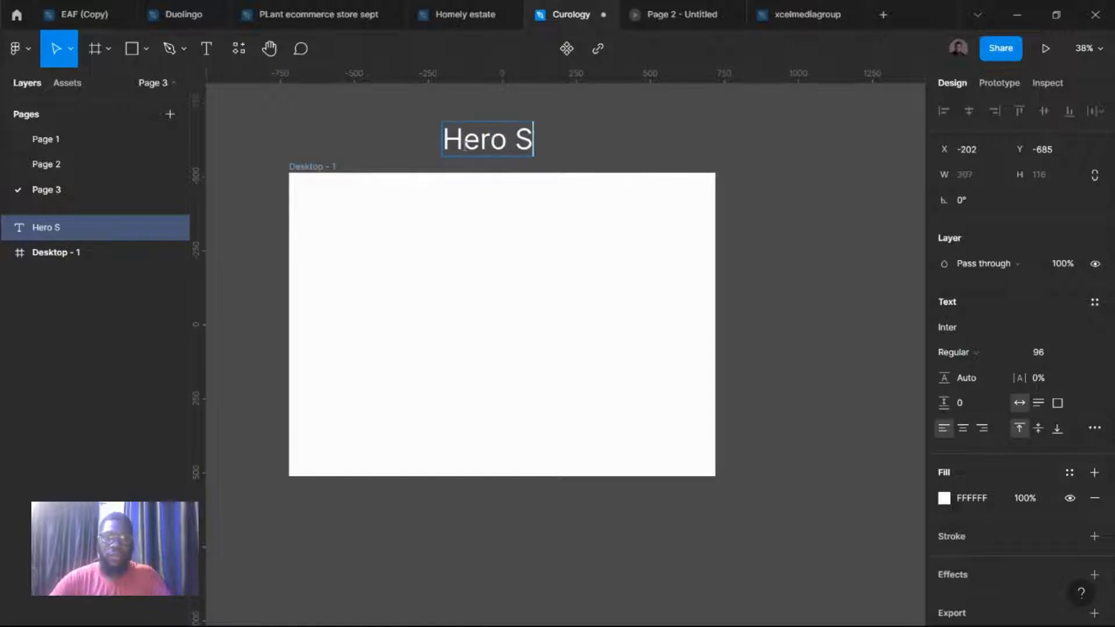
pyautogui.write('ection')
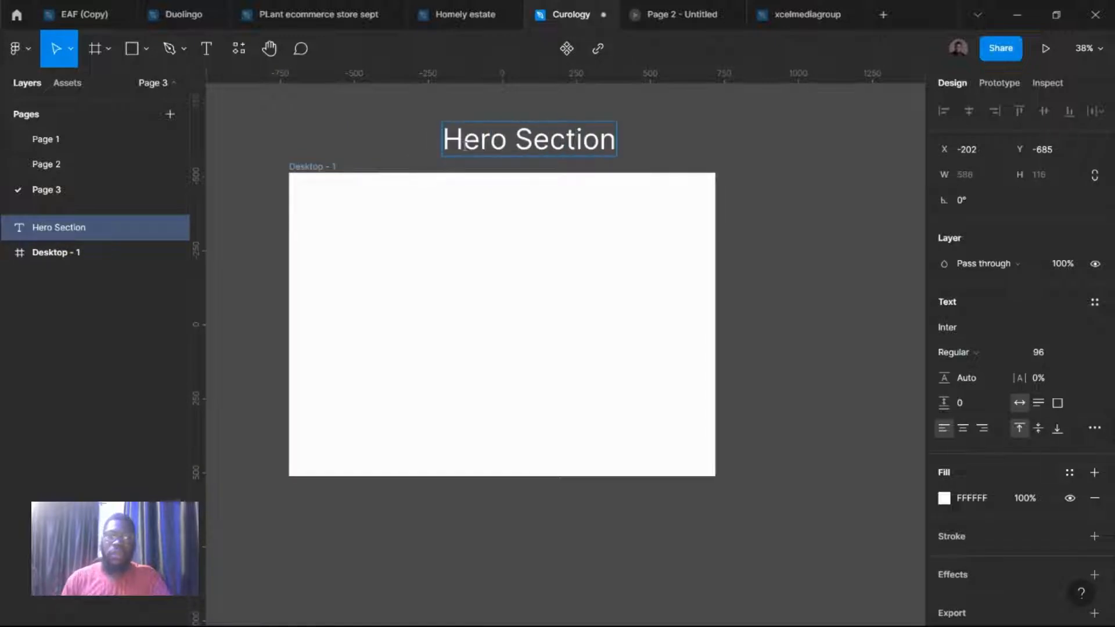
pyautogui.press('Escape')
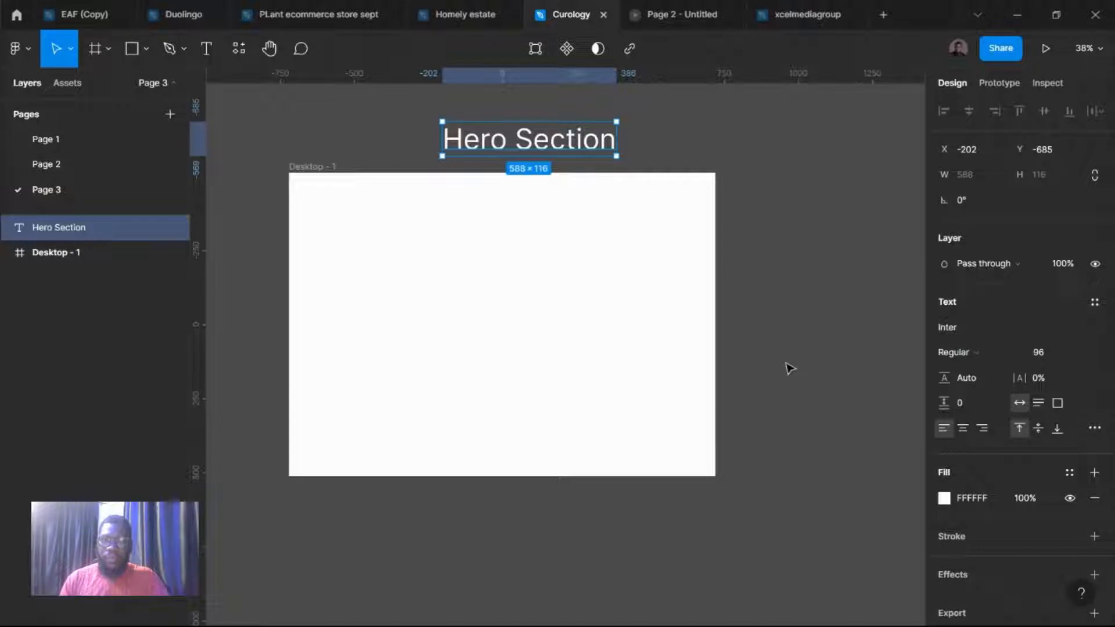
# Step: Paste the copied website reference image and place it just beside the Desktop - 1 frame, at about X 770, Y -230
pyautogui.scroll(-5, 749, 354)
pyautogui.click(762, 294)
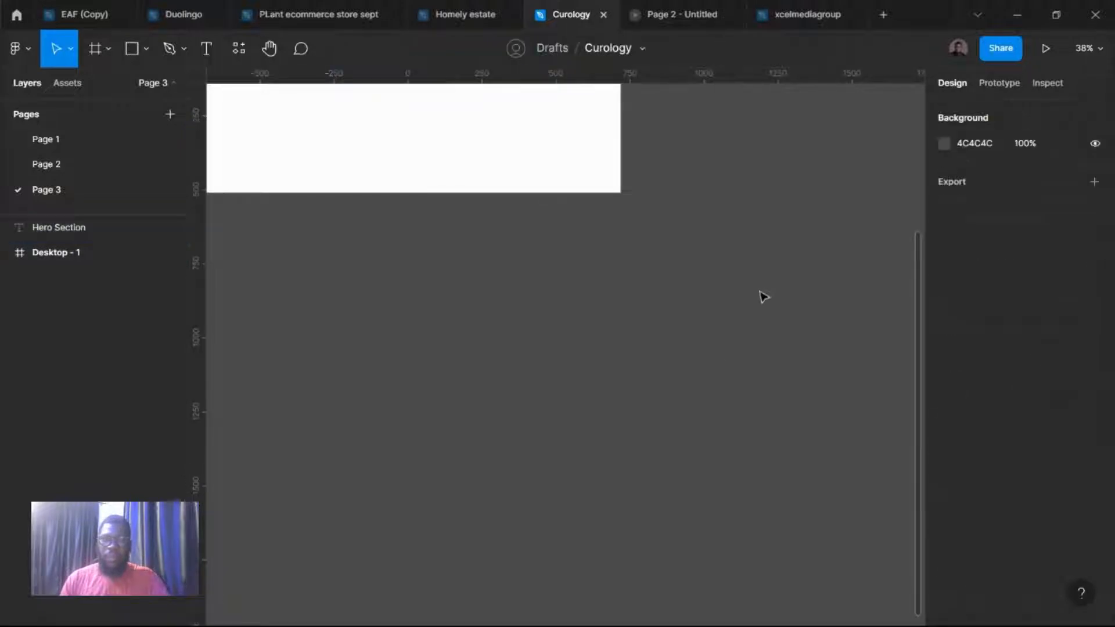
pyautogui.hotkey('ctrl', 'v')
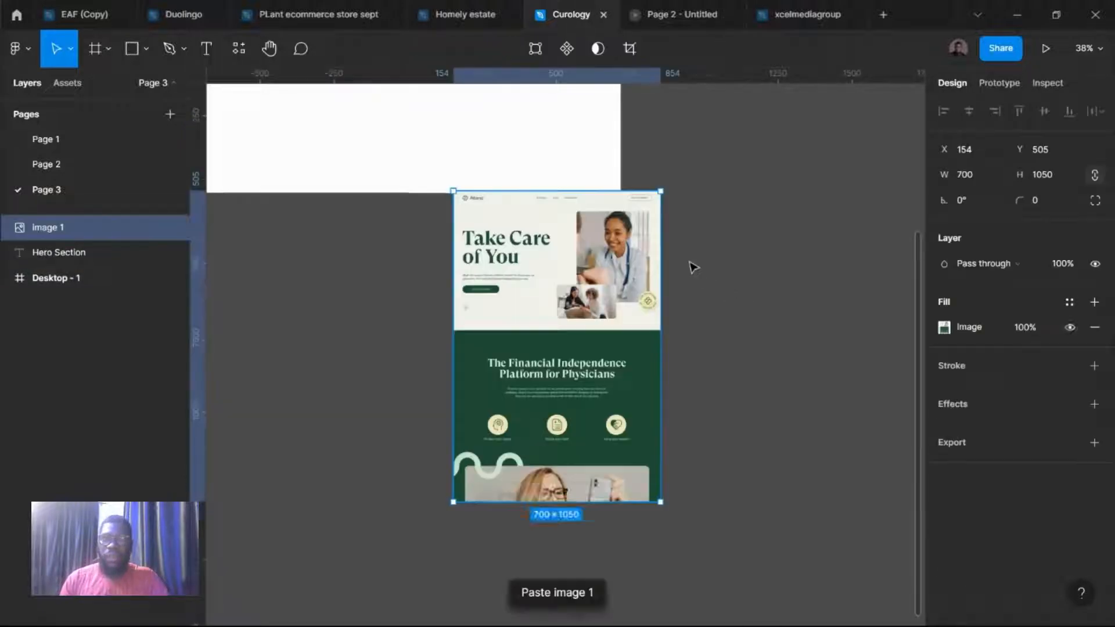
pyautogui.scroll(2, 692, 267)
pyautogui.moveTo(583, 405); pyautogui.dragTo(765, 187)
pyautogui.scroll(4, 649, 301)
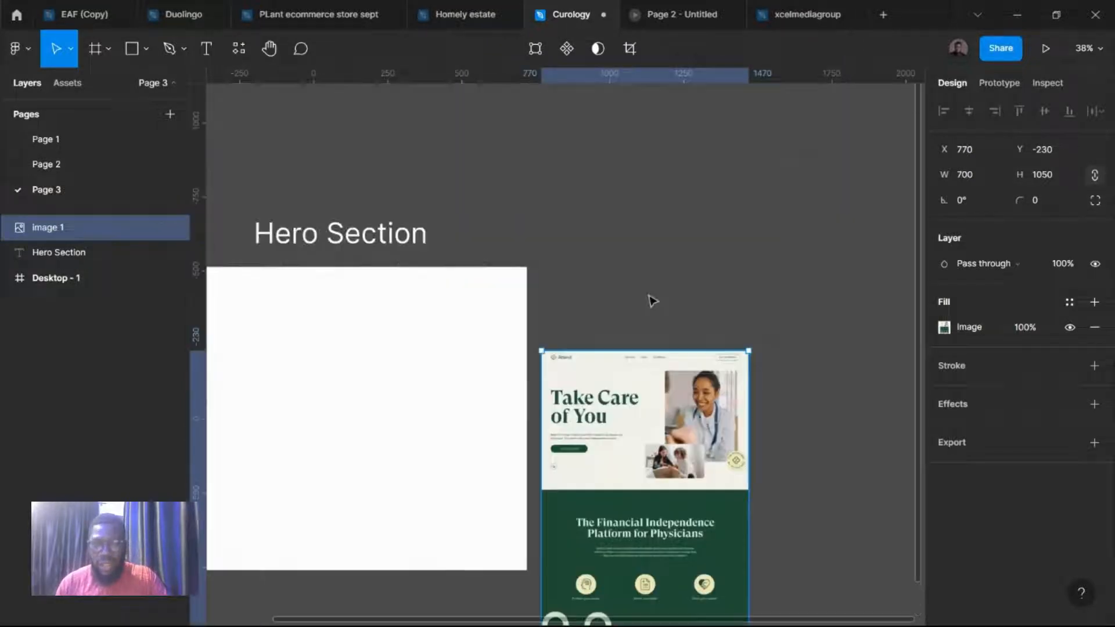
pyautogui.keyDown('ctrl'); pyautogui.scroll(2, 650, 383); pyautogui.keyUp('ctrl')
pyautogui.keyDown('ctrl'); pyautogui.scroll(3, 651, 396); pyautogui.keyUp('ctrl')
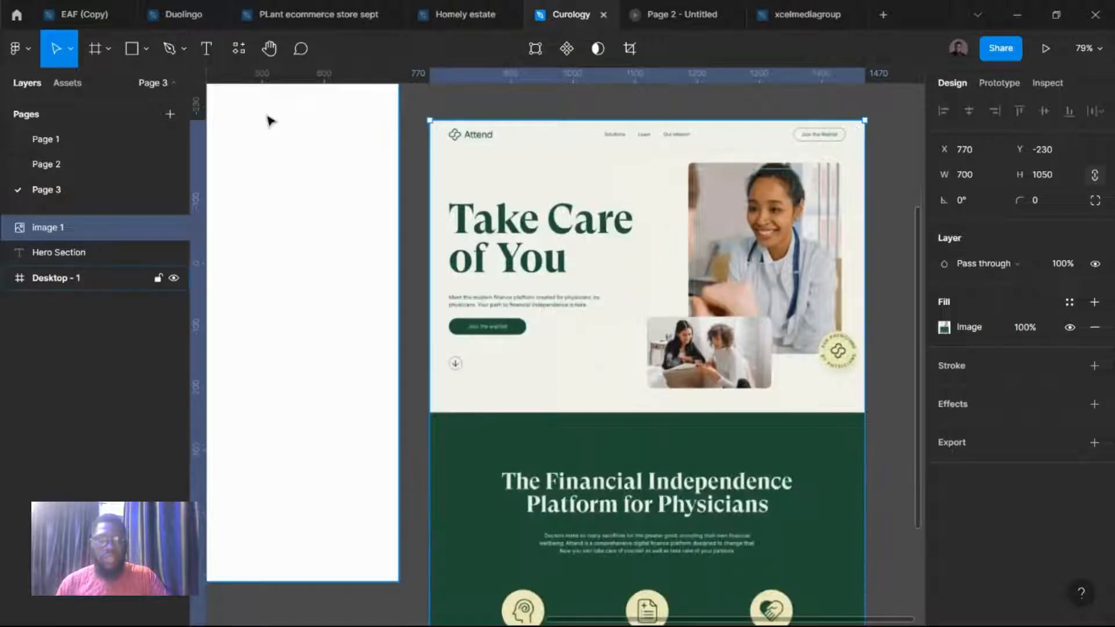
pyautogui.click(132, 48)
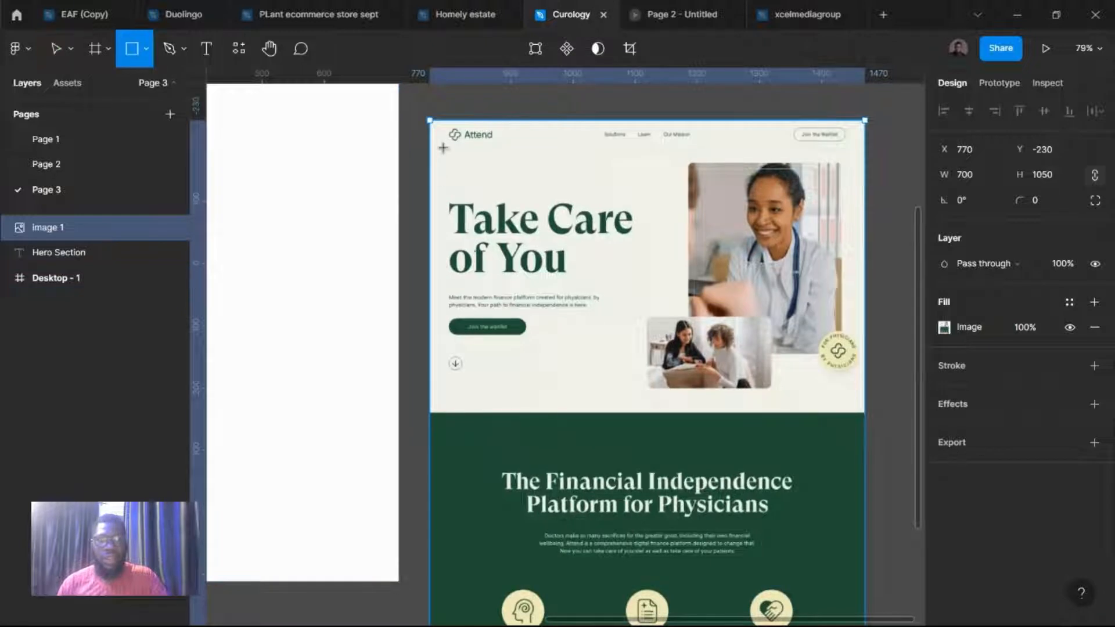
pyautogui.click(433, 120)
pyautogui.press('Return')
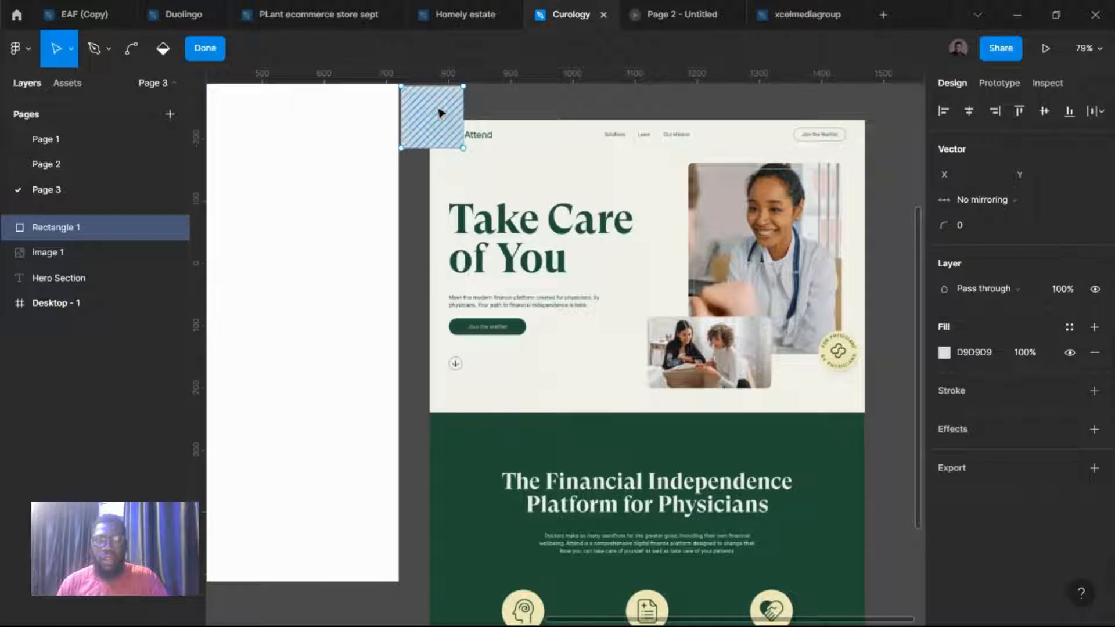
pyautogui.moveTo(440, 112); pyautogui.dragTo(465, 150)
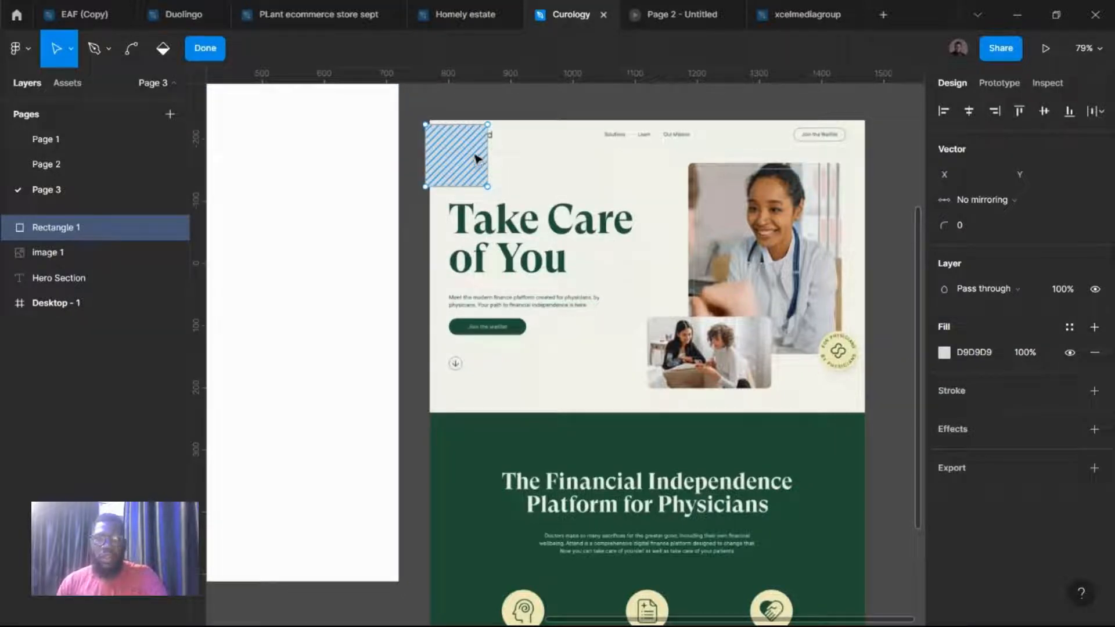
pyautogui.press('Delete')
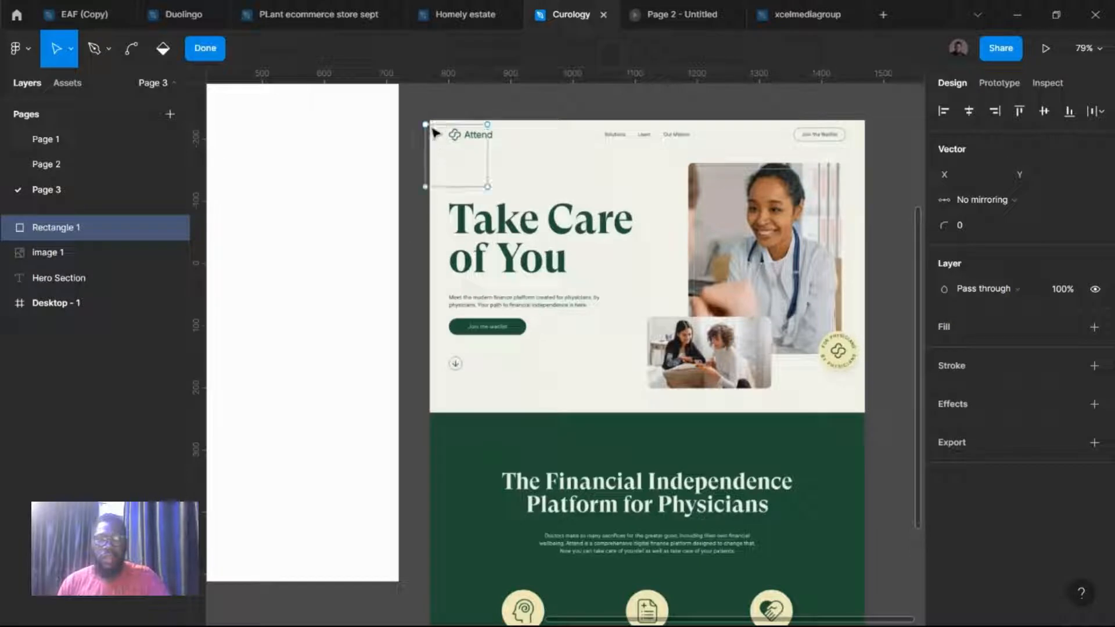
pyautogui.click(425, 124)
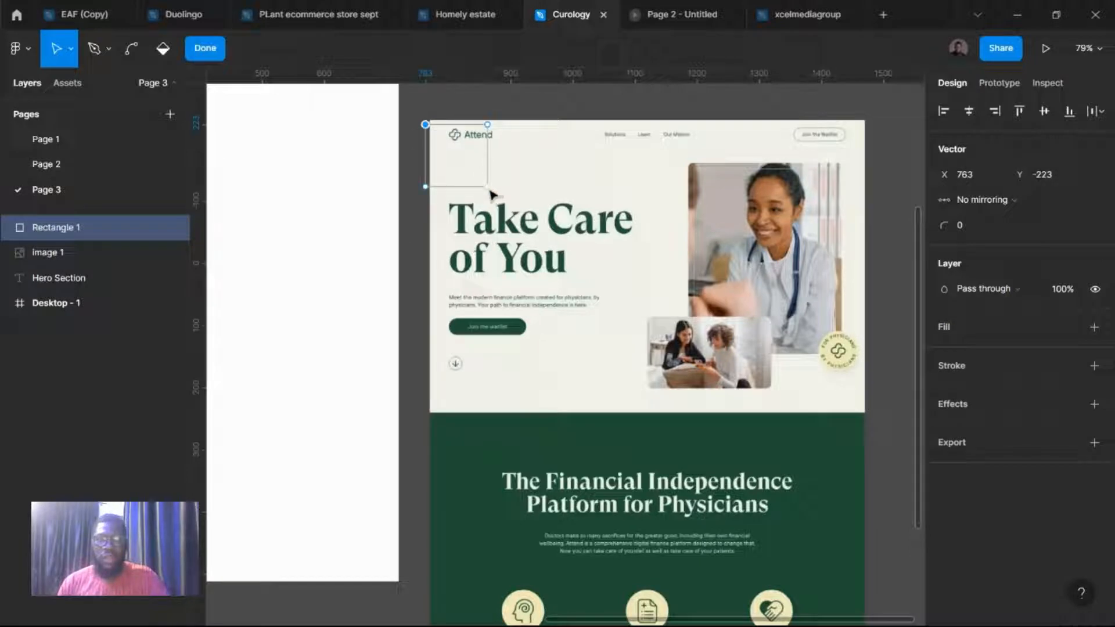
pyautogui.moveTo(487, 186); pyautogui.dragTo(590, 277)
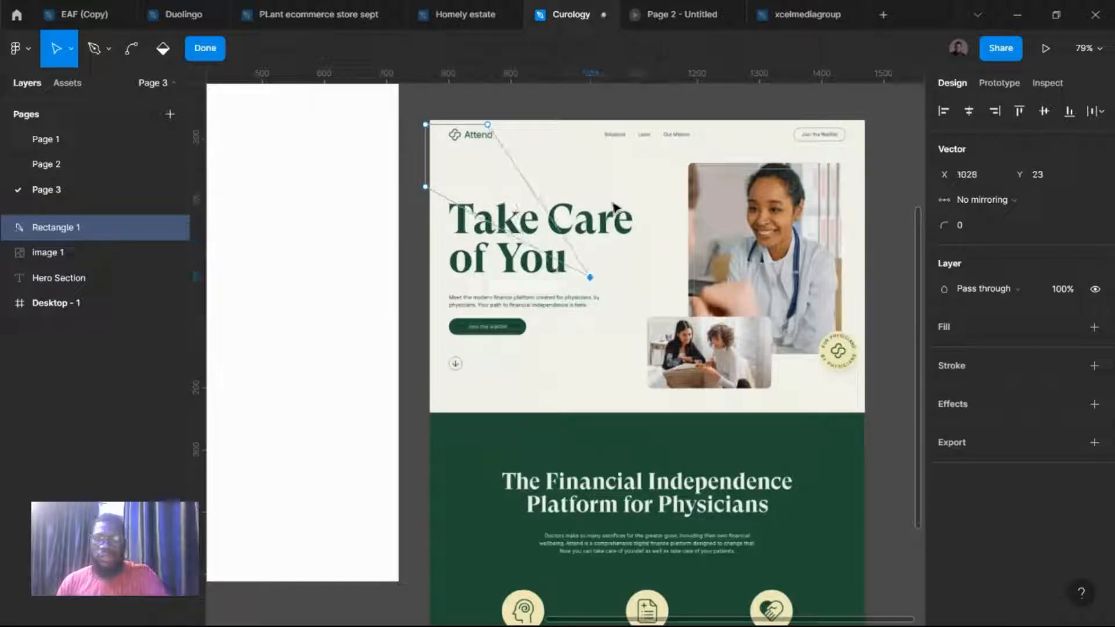
pyautogui.press('Delete')
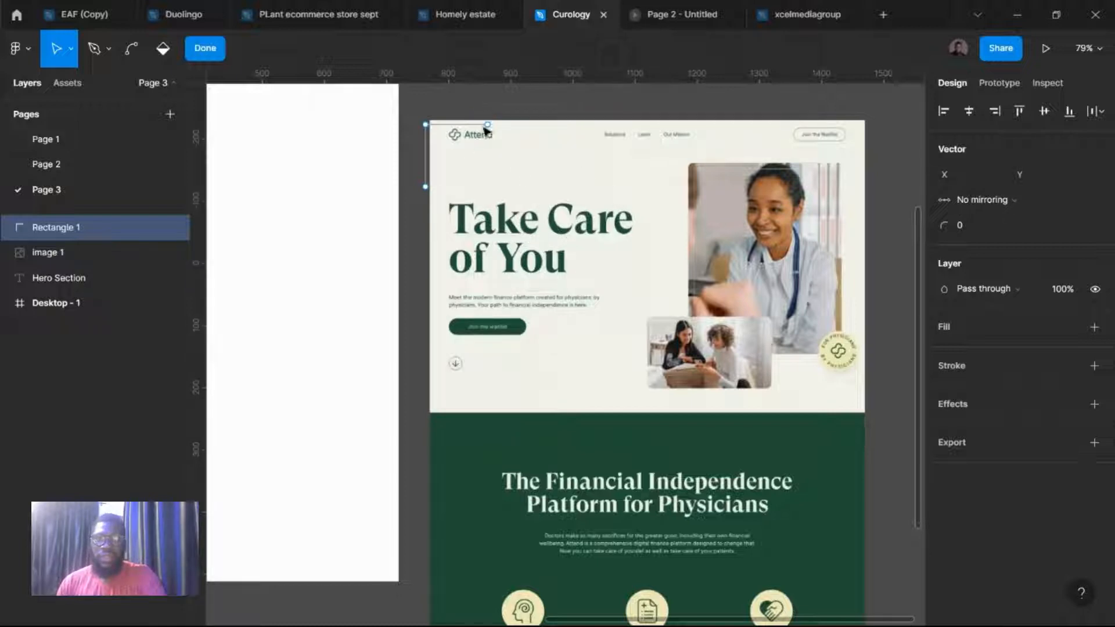
pyautogui.press('Escape')
pyautogui.press('Delete')
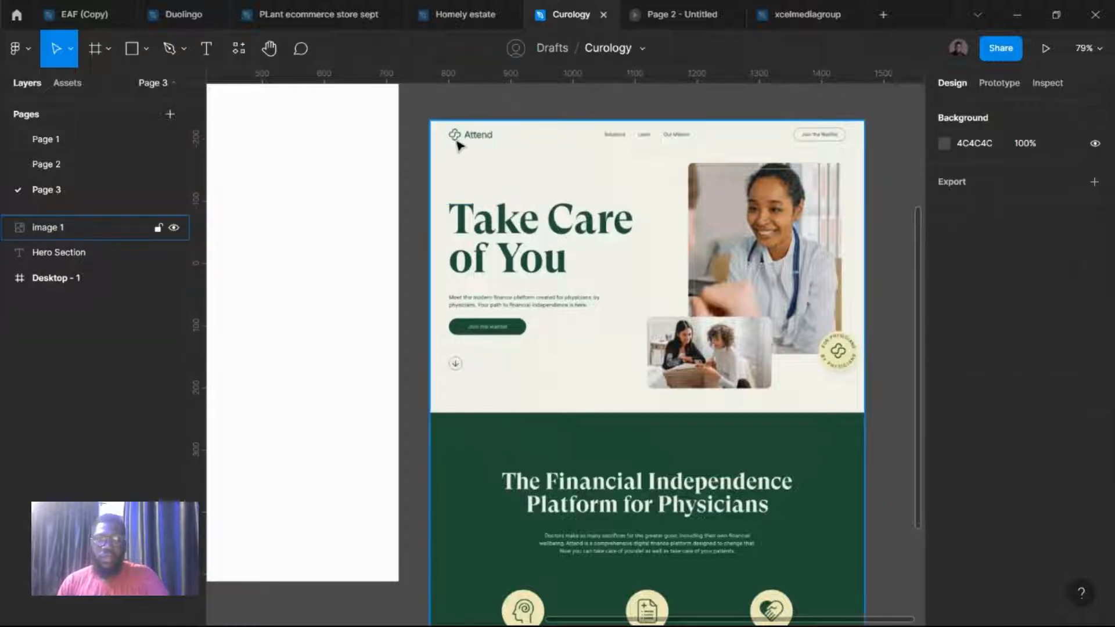
pyautogui.press('l')
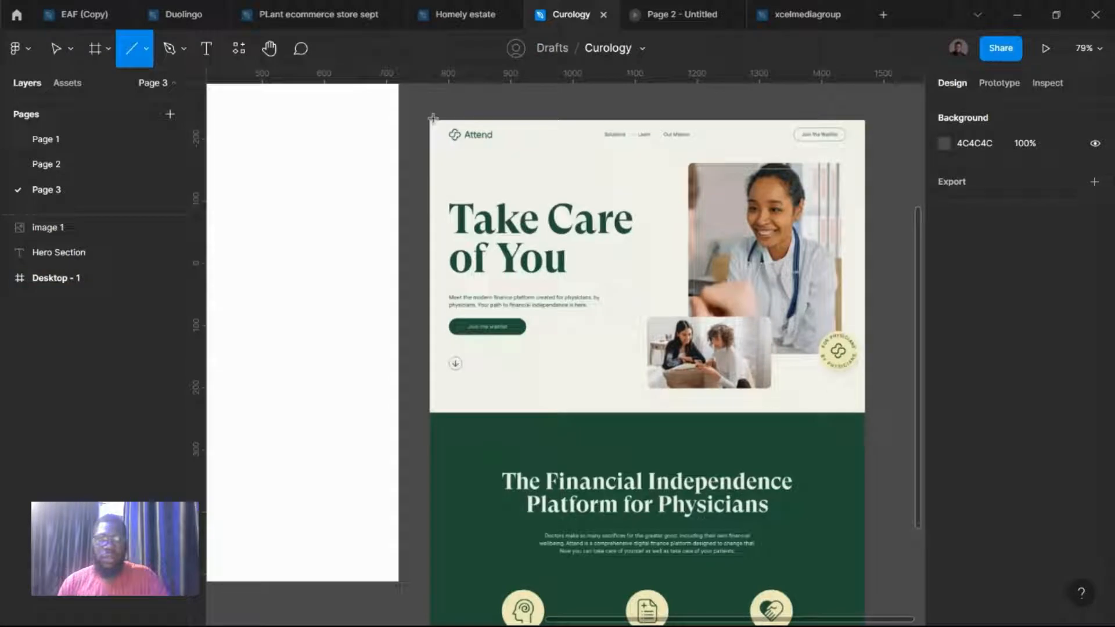
pyautogui.moveTo(431, 120)
pyautogui.mouseDown()
pyautogui.moveTo(865, 120)
pyautogui.moveTo(854, 169)
pyautogui.mouseUp()
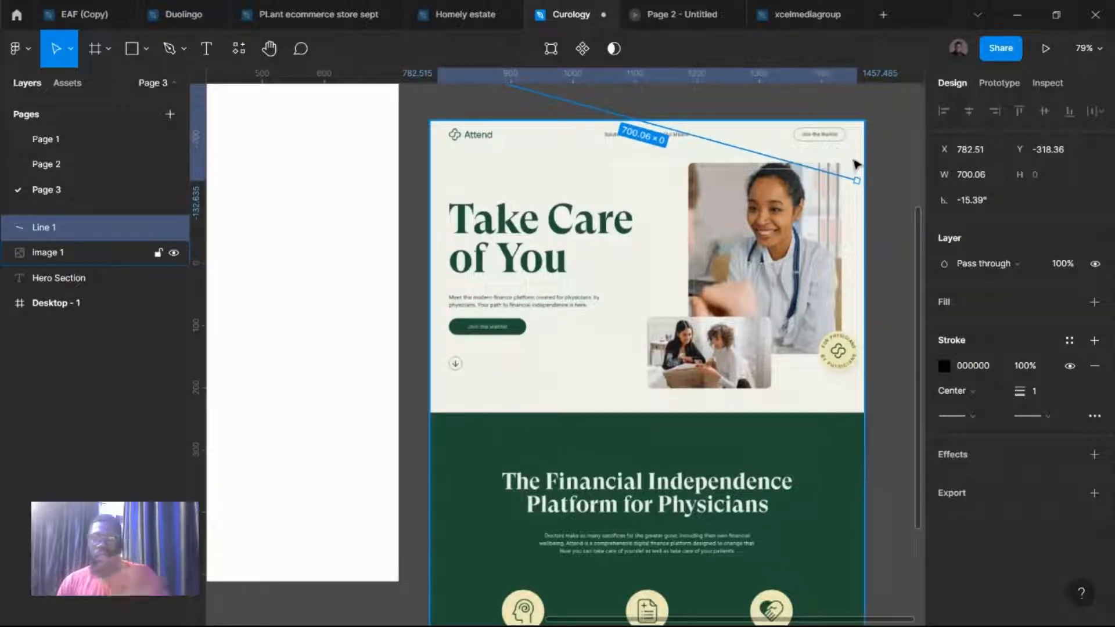
pyautogui.press('Delete')
# Step: Outline the reference image's hero section with a 700 × 473 rectangle that has no fill and a red FF1515 stroke
pyautogui.click(134, 48)
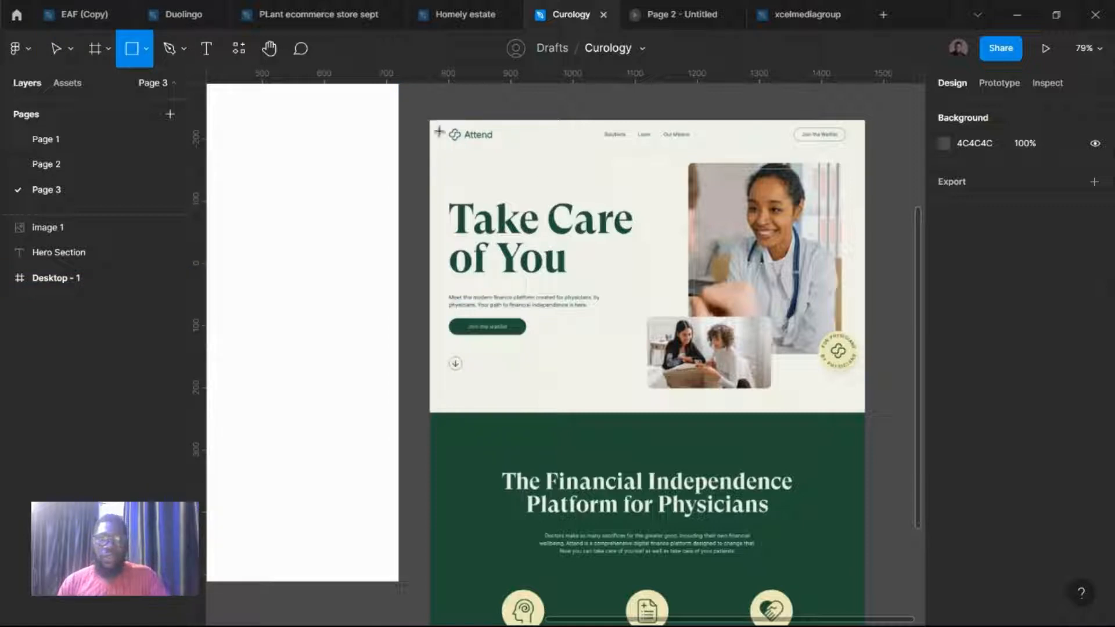
pyautogui.moveTo(430, 120); pyautogui.dragTo(864, 414)
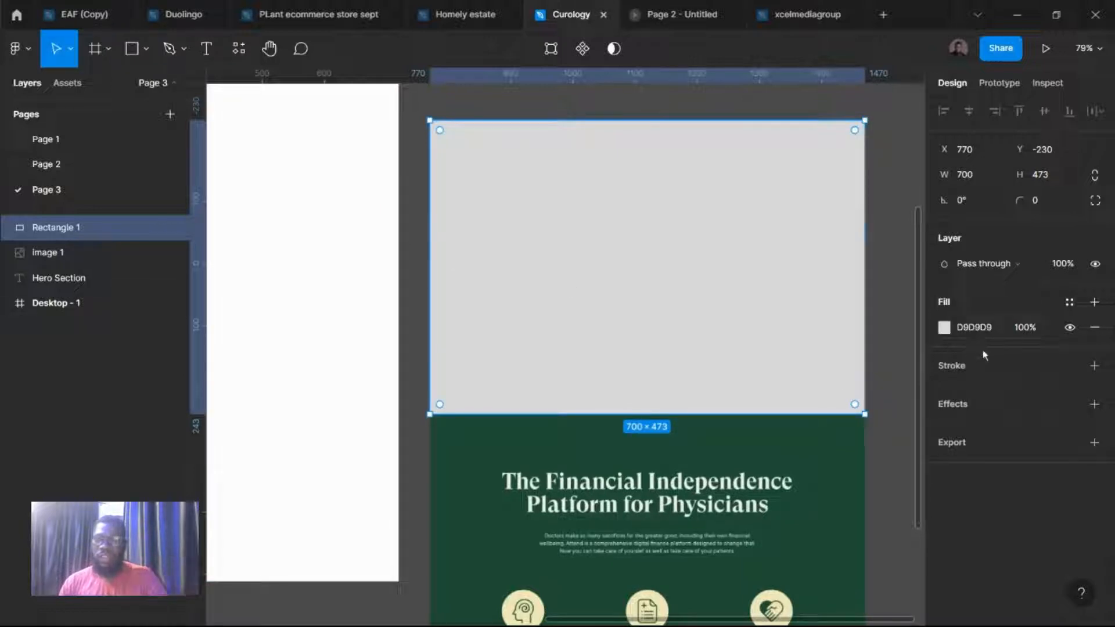
pyautogui.click(986, 372)
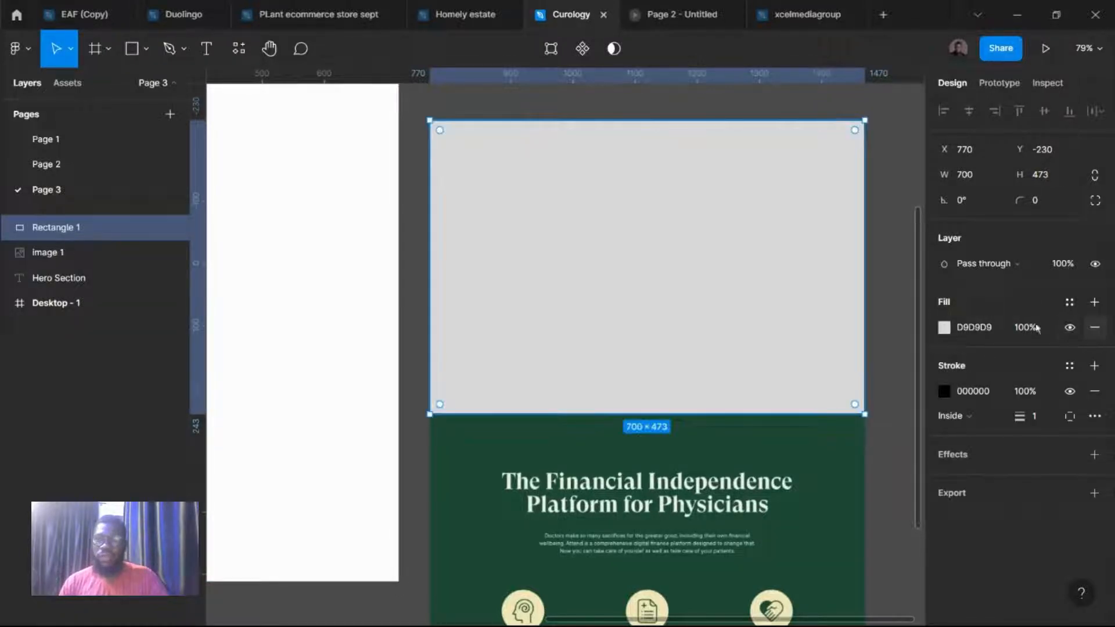
pyautogui.click(1095, 327)
pyautogui.click(944, 366)
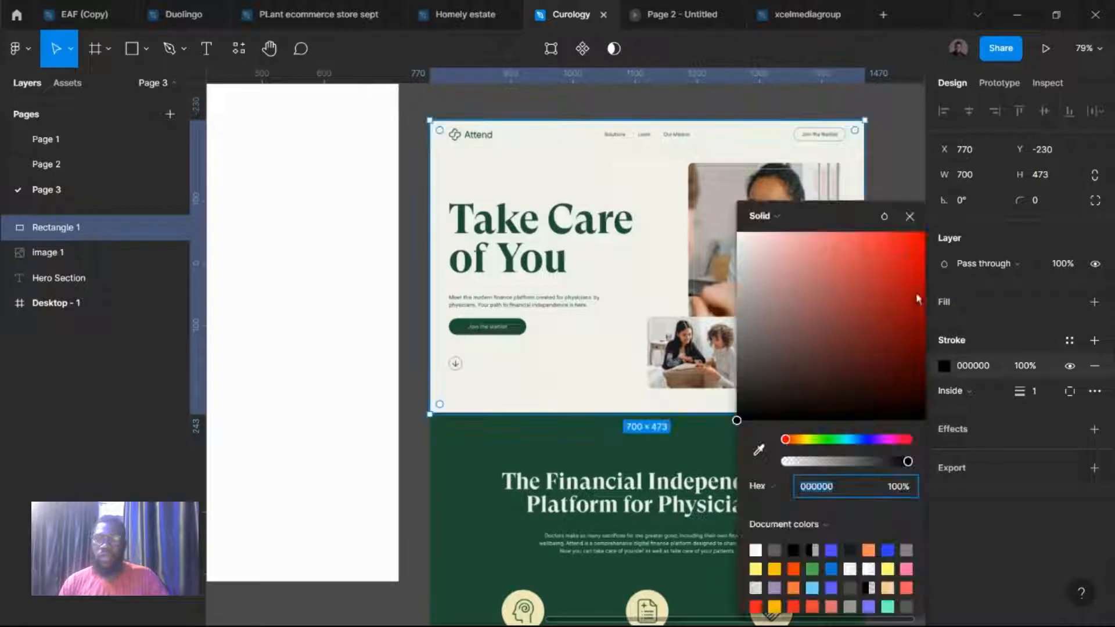
pyautogui.moveTo(887, 268)
pyautogui.mouseDown()
pyautogui.moveTo(892, 228)
pyautogui.moveTo(908, 232)
pyautogui.mouseUp()
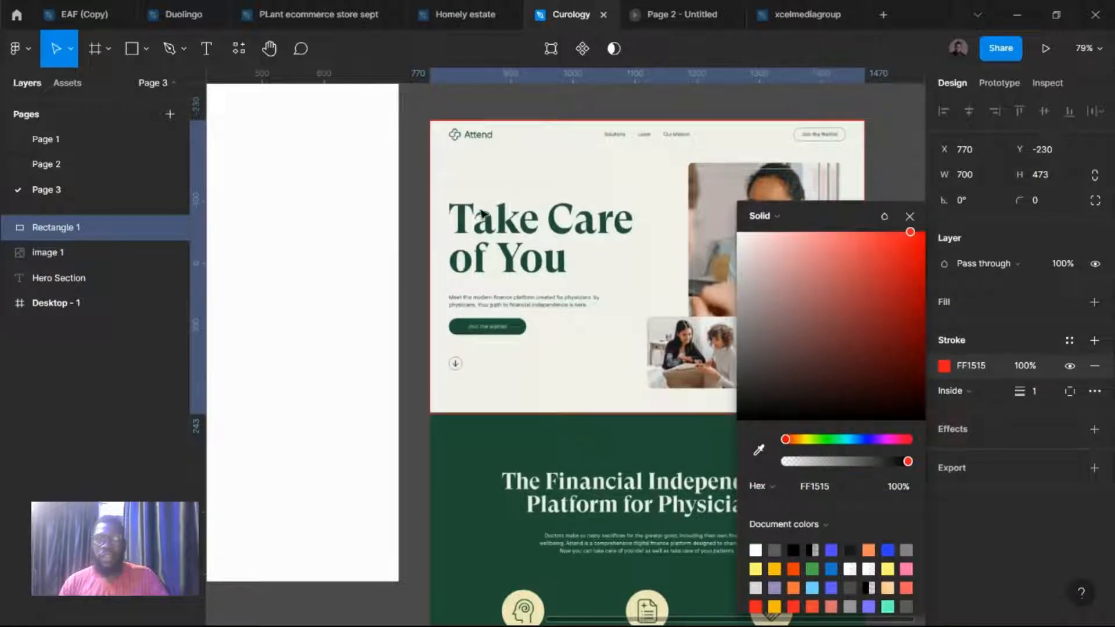
pyautogui.click(430, 104)
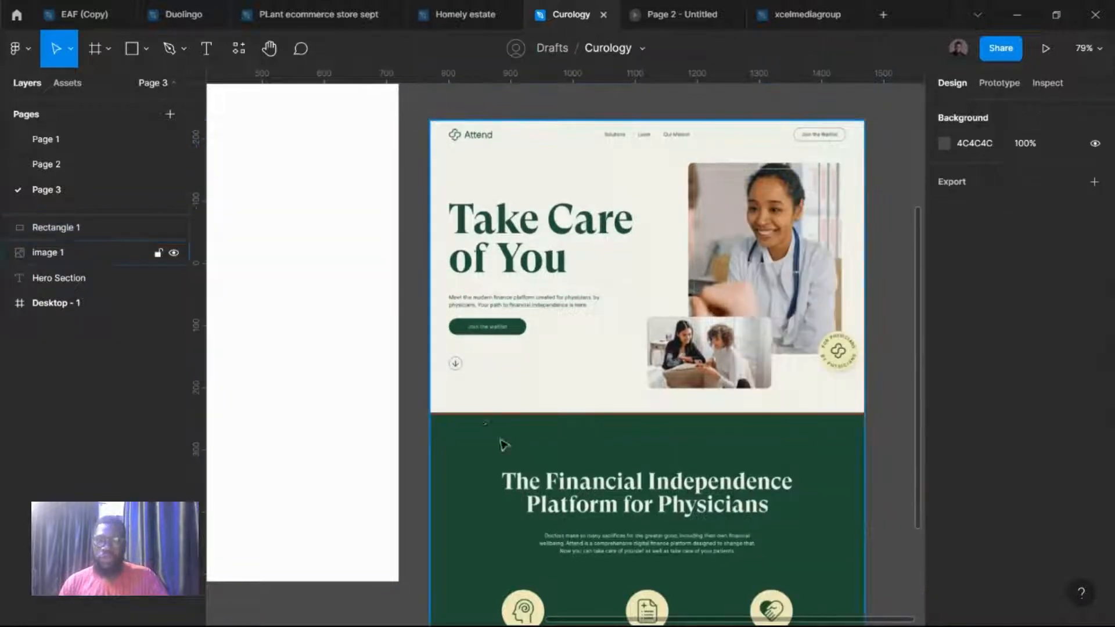
# Step: Move the "Hero Section" label toward the upper-left corner of the Desktop - 1 frame, to about X -587, Y -722
pyautogui.scroll(3, 542, 374)
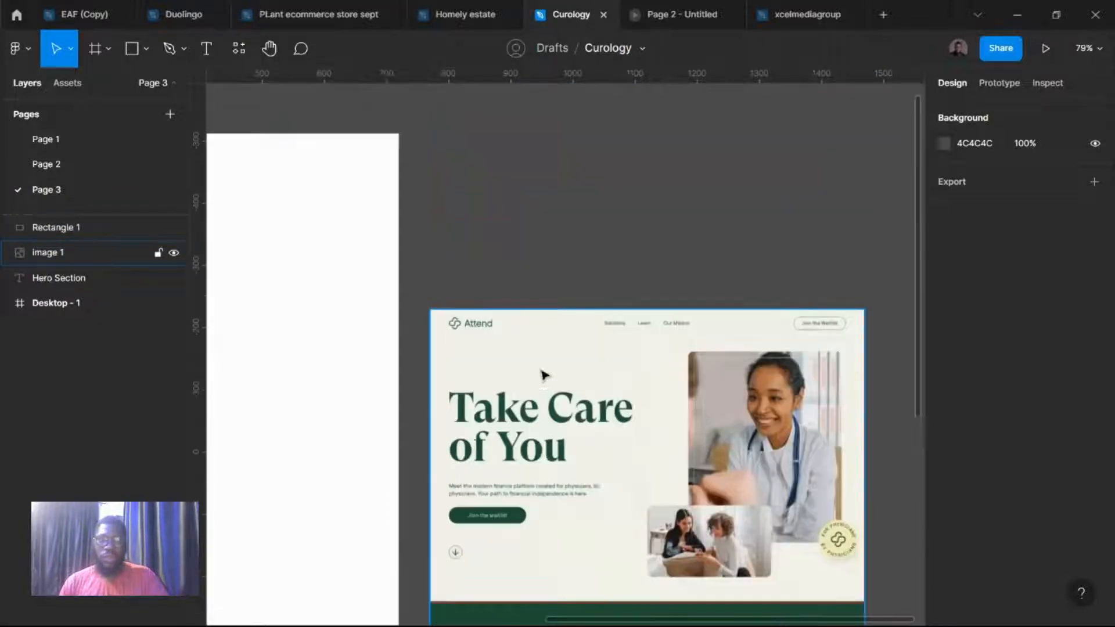
pyautogui.hscroll(-5, 525, 374)
pyautogui.scroll(-3, 537, 366)
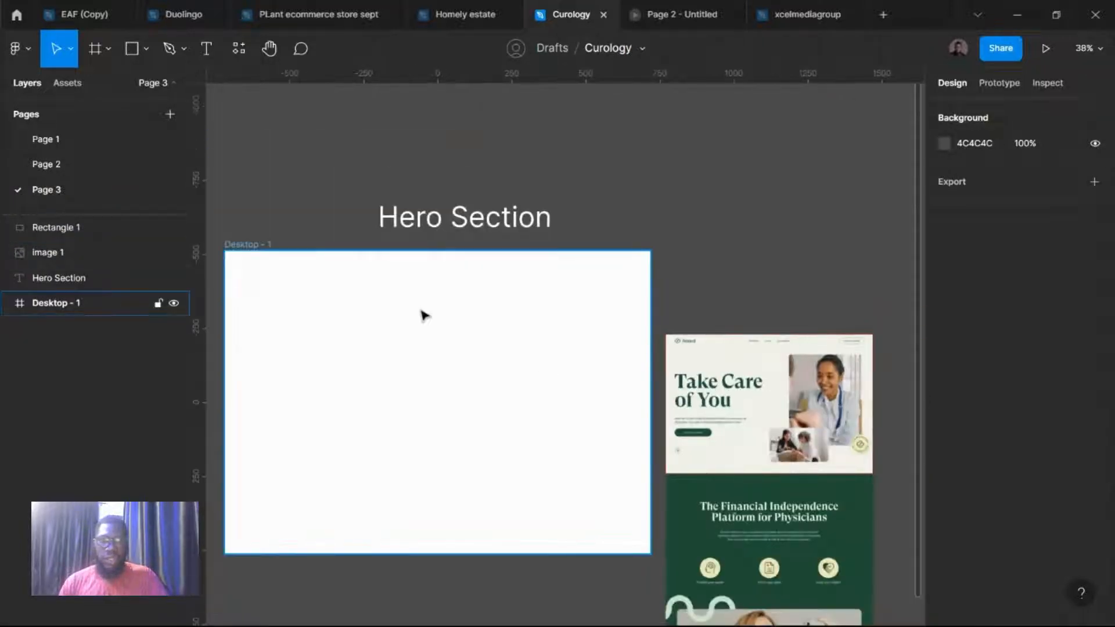
pyautogui.hscroll(-5, 420, 316)
pyautogui.moveTo(581, 218); pyautogui.dragTo(467, 206)
pyautogui.scroll(-3, 623, 214)
pyautogui.hscroll(5, 624, 213)
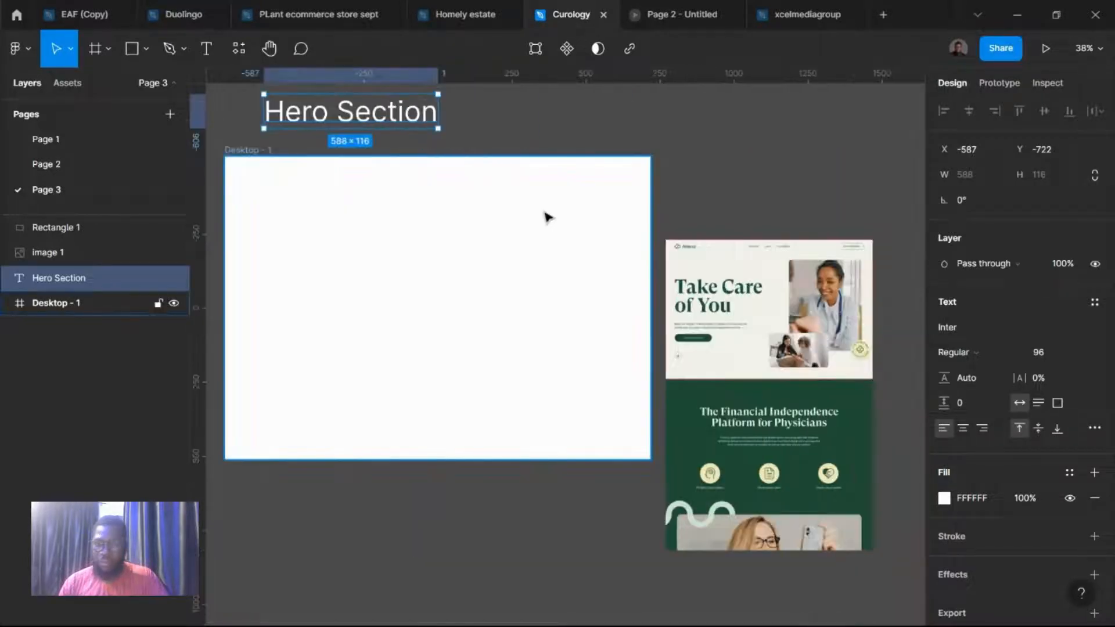
# Step: Add a layout grid to the Desktop - 1 frame and switch its type to Columns
pyautogui.scroll(5, 554, 221)
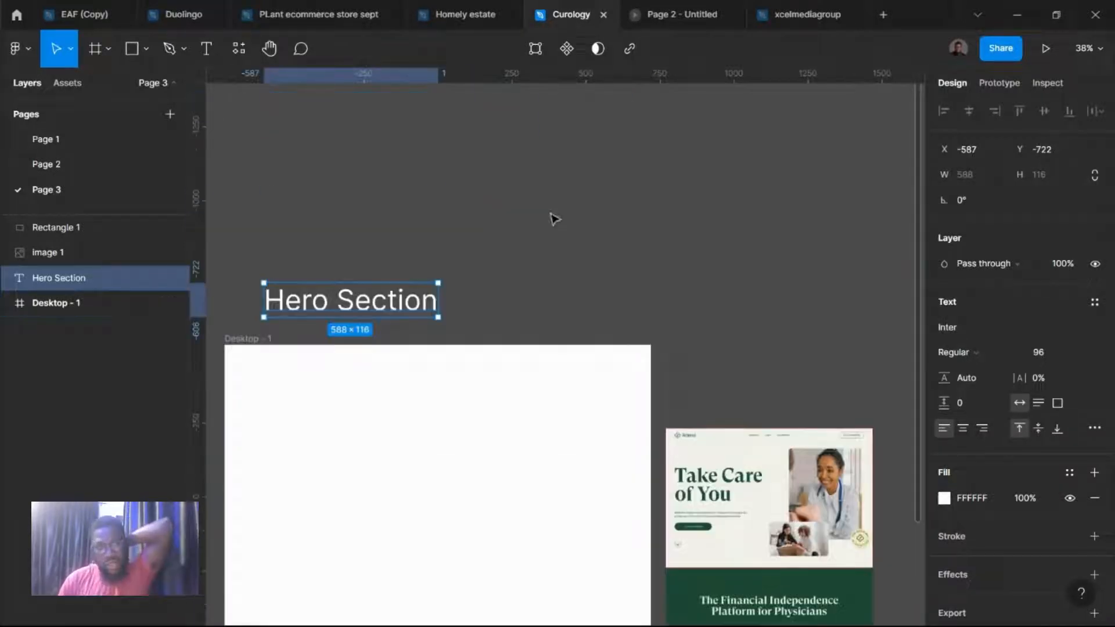
pyautogui.click(270, 341)
pyautogui.hscroll(-2, 329, 348)
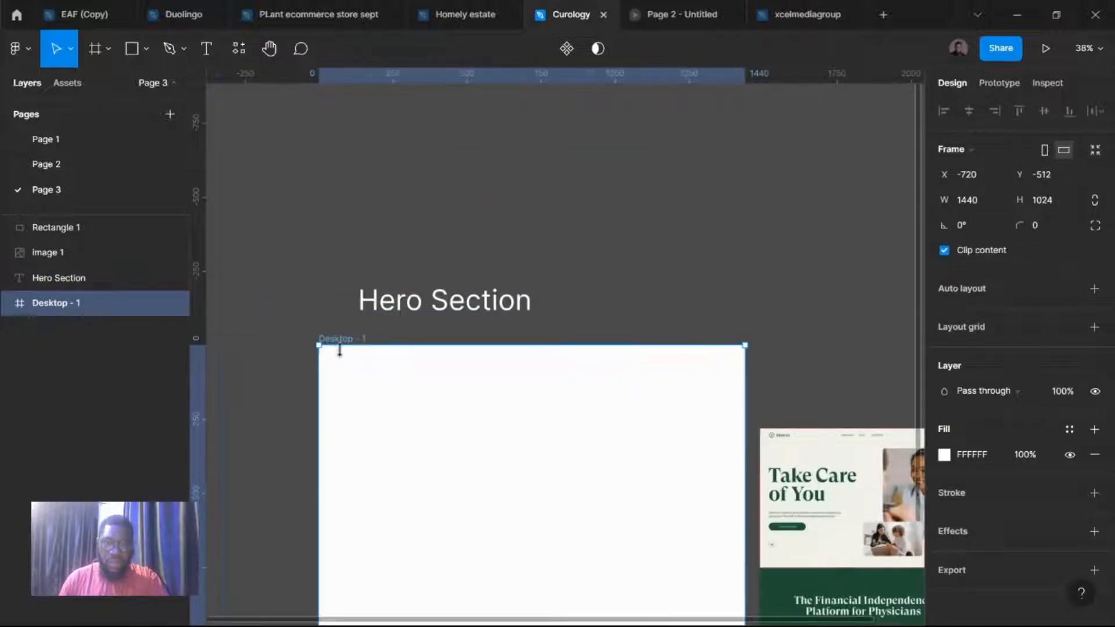
pyautogui.scroll(-2, 345, 369)
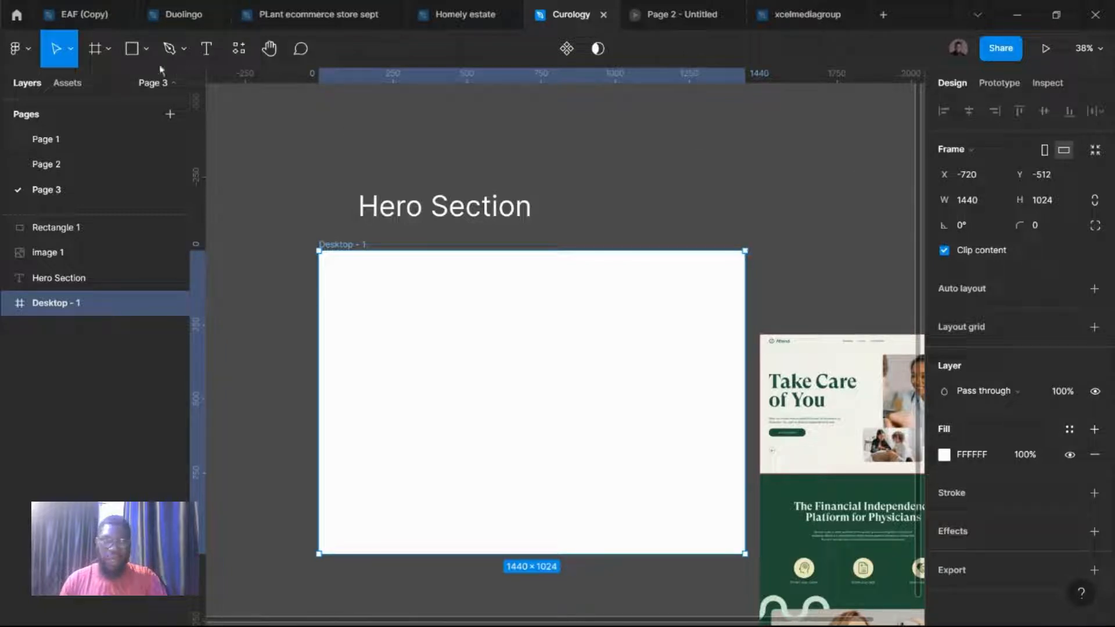
pyautogui.click(96, 52)
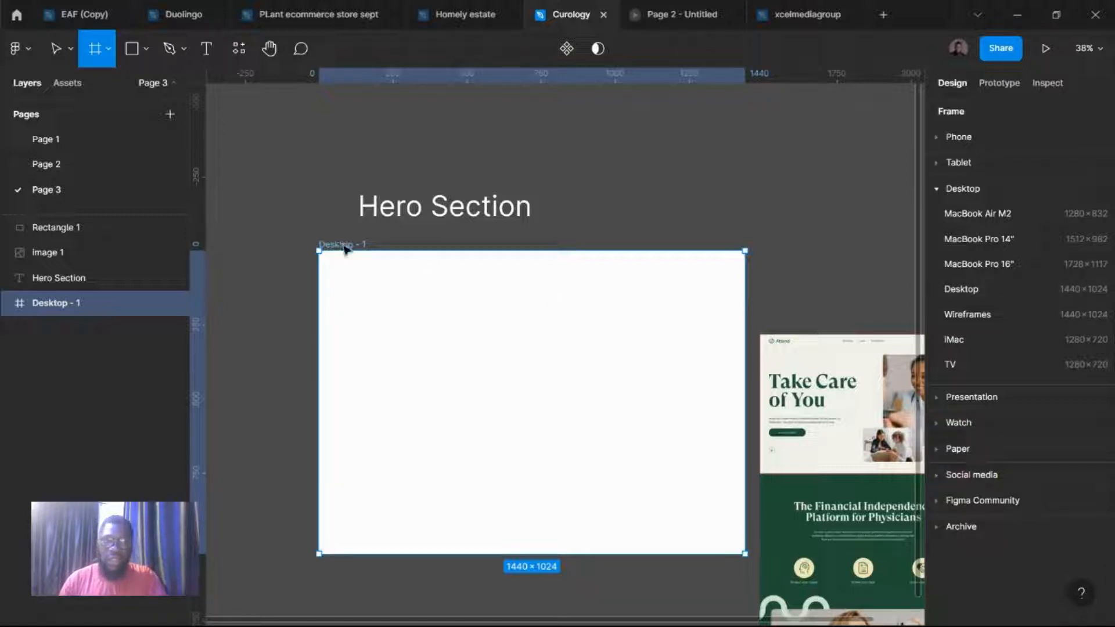
pyautogui.press('v')
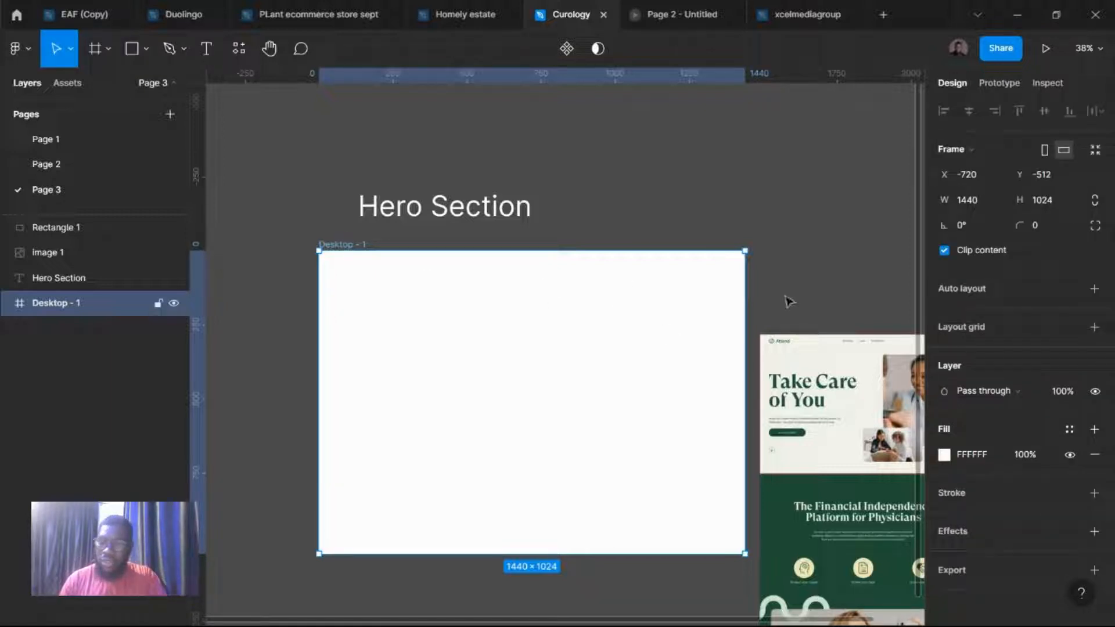
pyautogui.click(1009, 326)
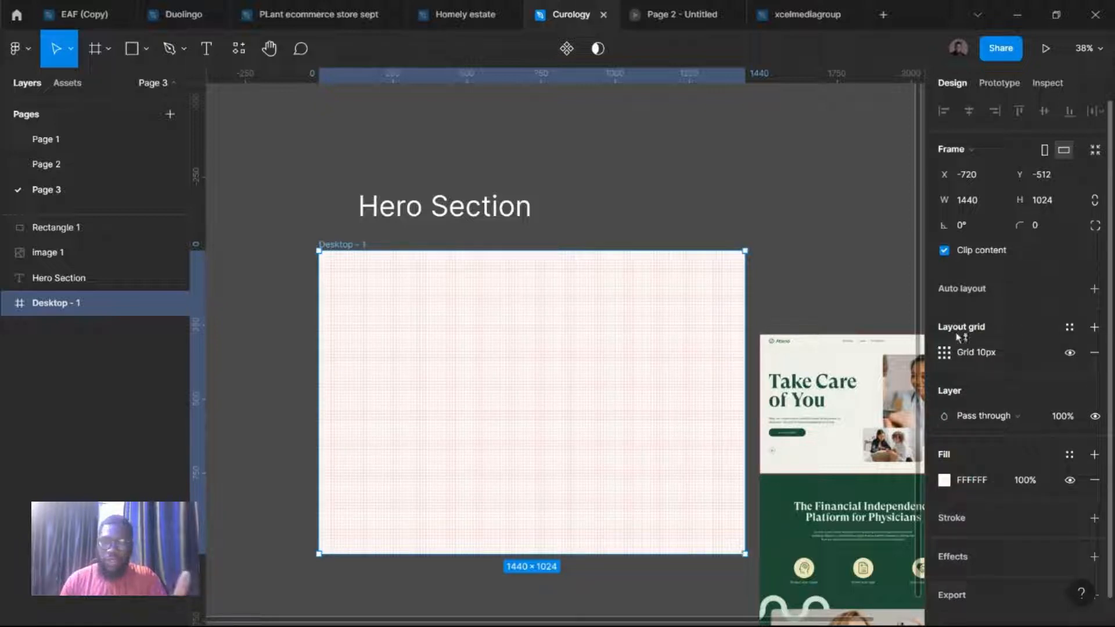
pyautogui.click(946, 353)
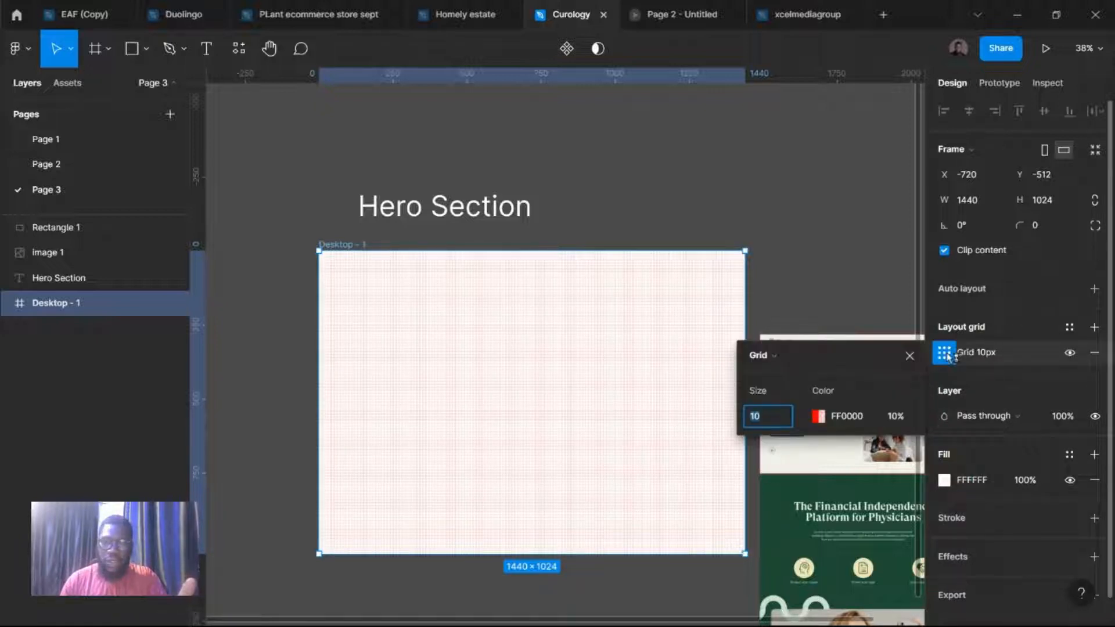
pyautogui.click(801, 362)
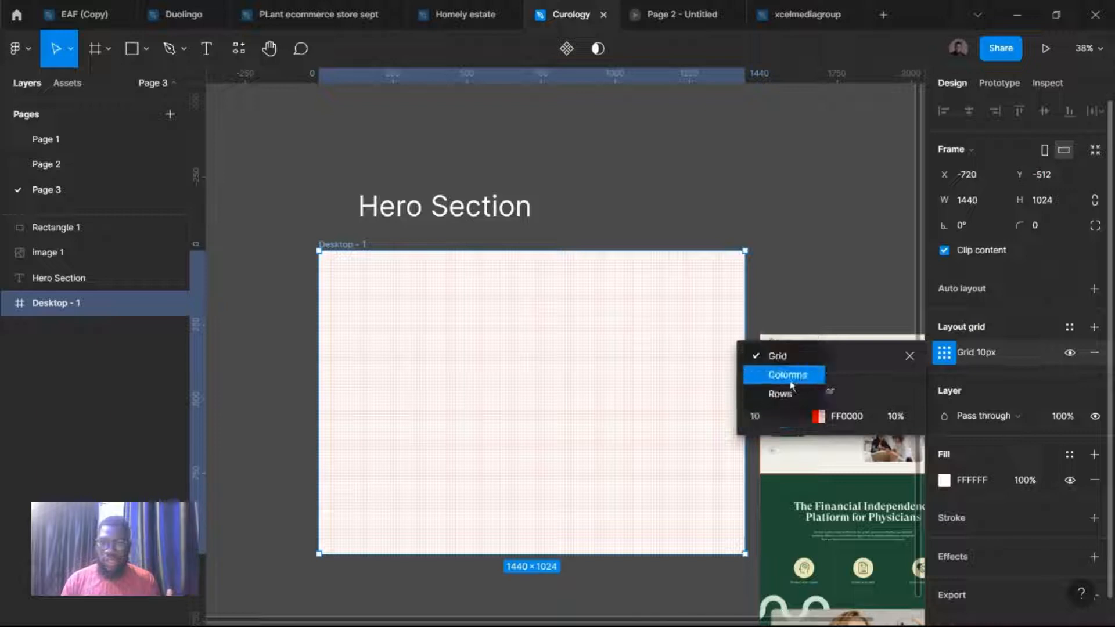
pyautogui.click(791, 383)
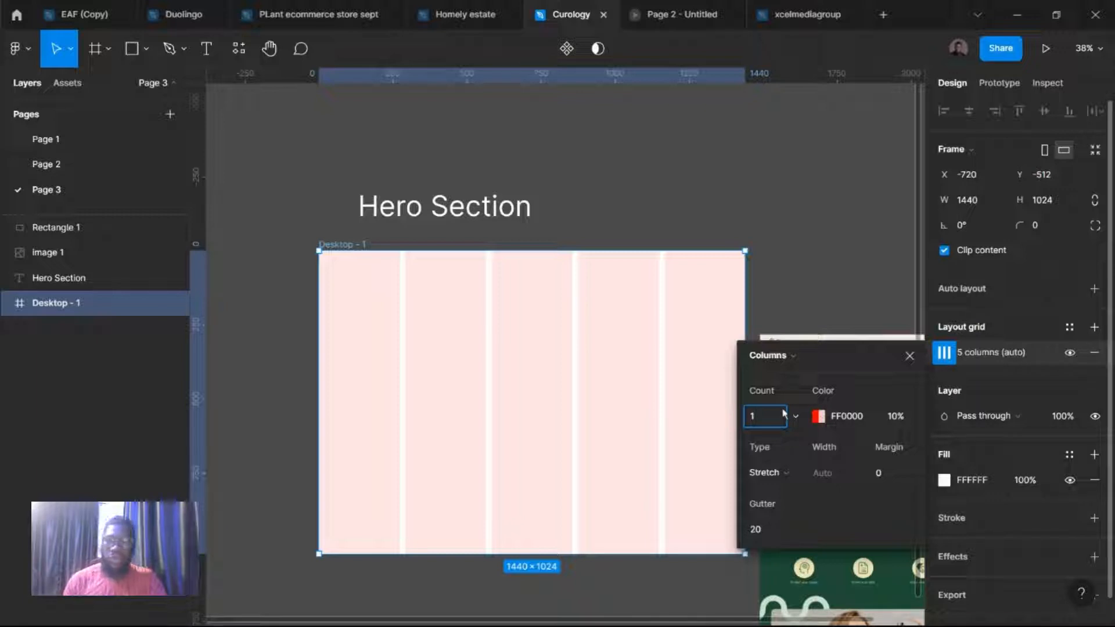
# Step: Set the frame's column grid to a count of 12, a margin of 140 and a gutter of 24
pyautogui.write('2')
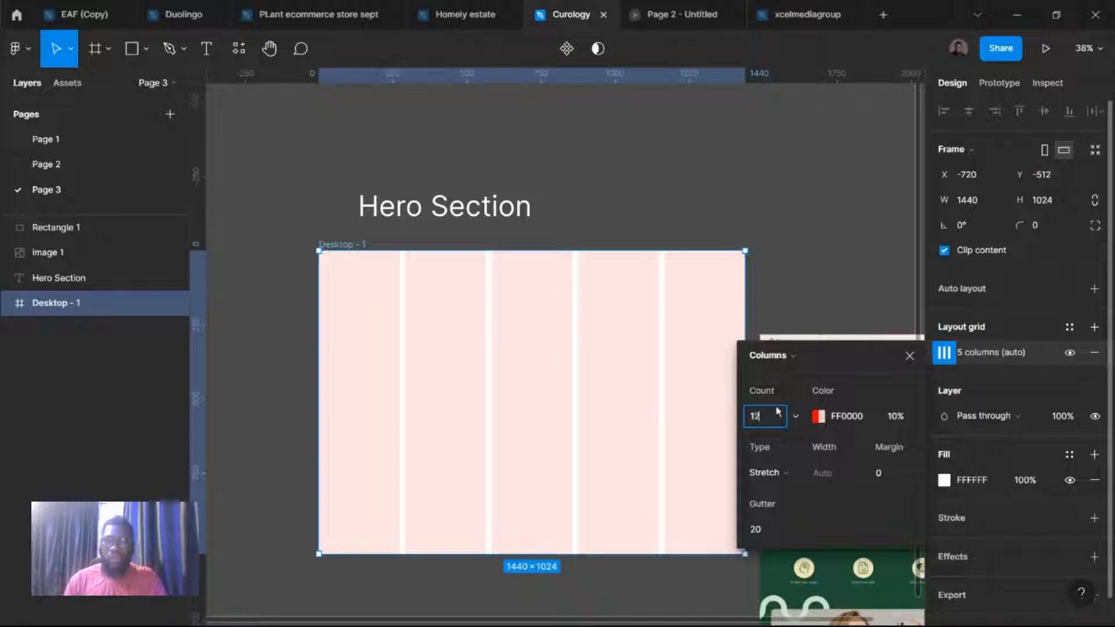
pyautogui.press('Return')
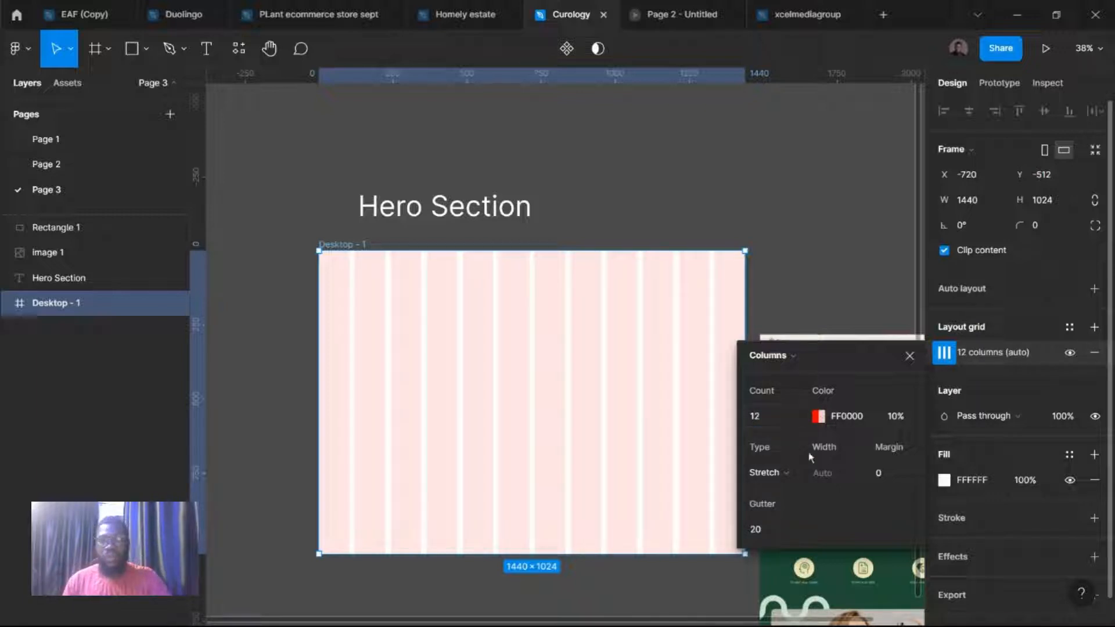
pyautogui.click(879, 475)
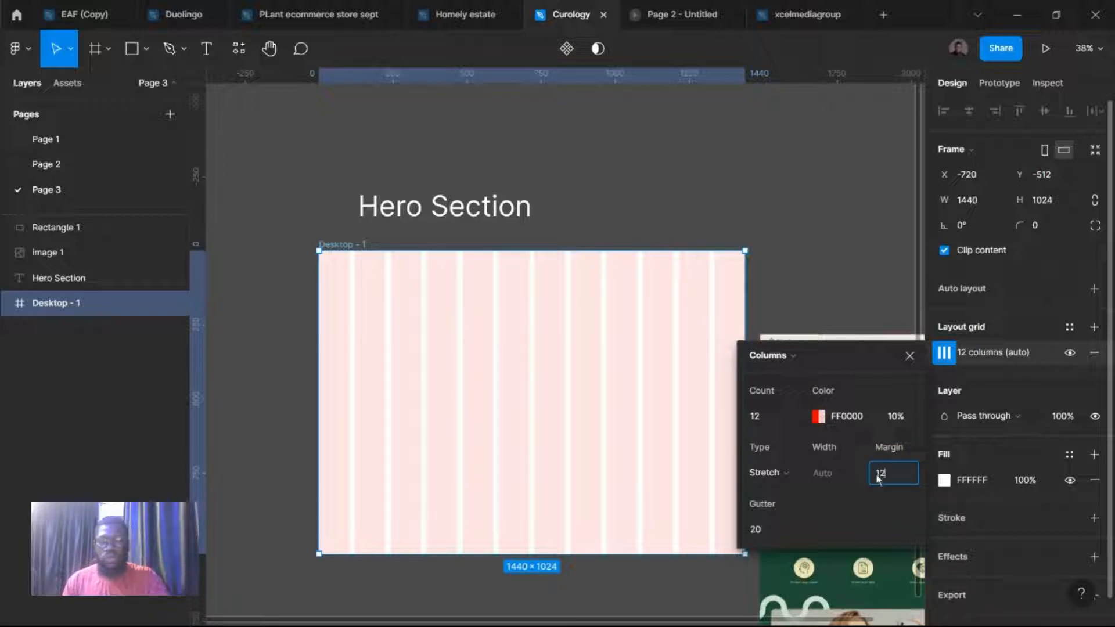
pyautogui.press('Return')
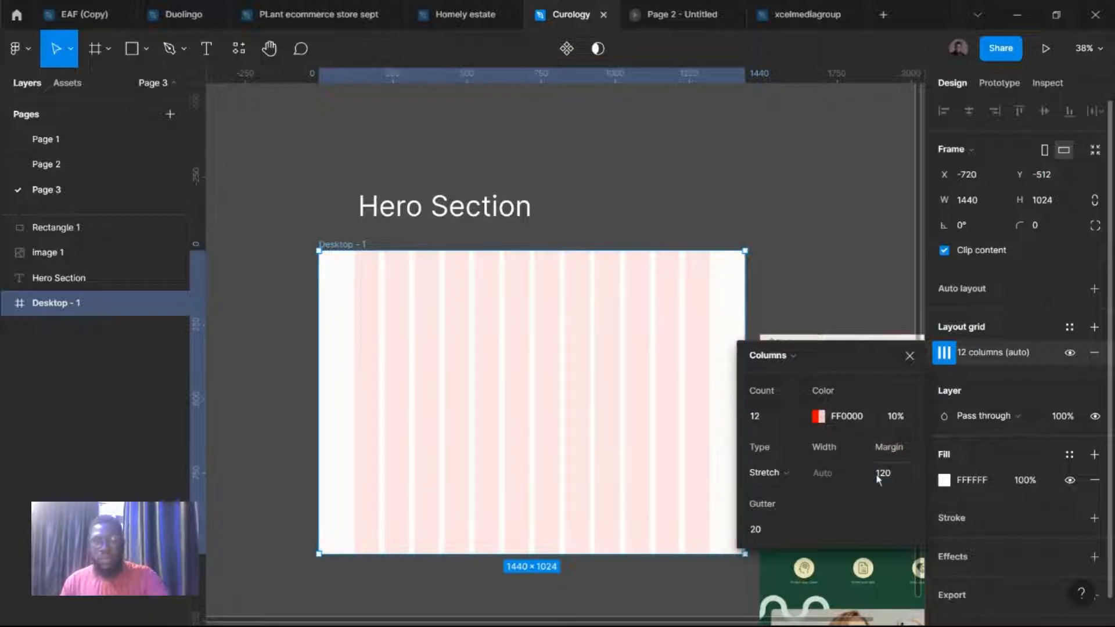
pyautogui.click(878, 475)
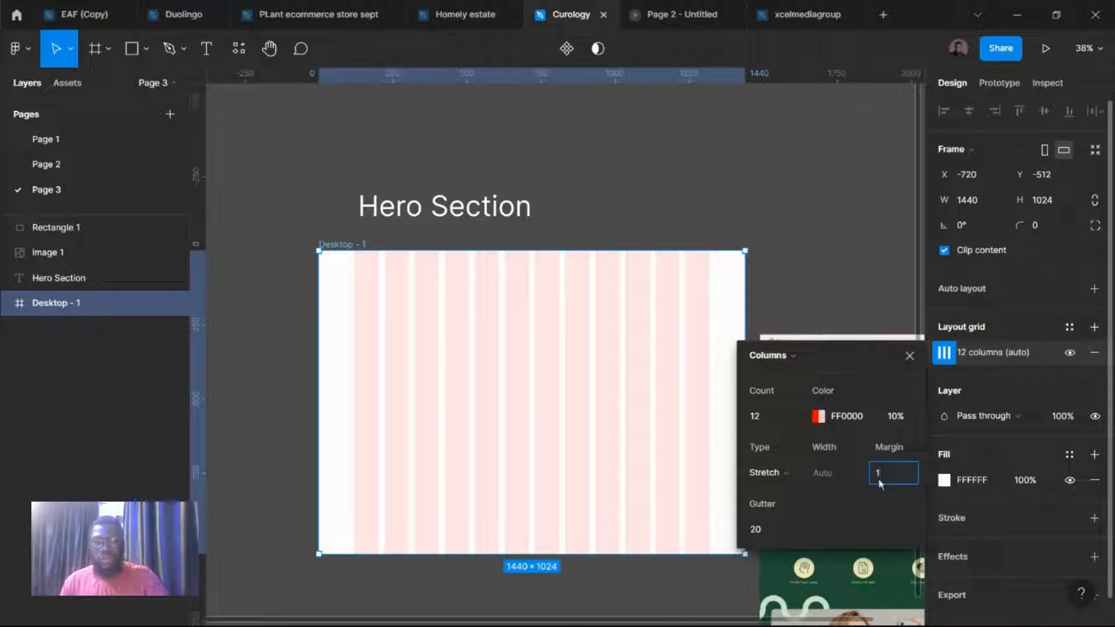
pyautogui.write('140')
pyautogui.press('Return')
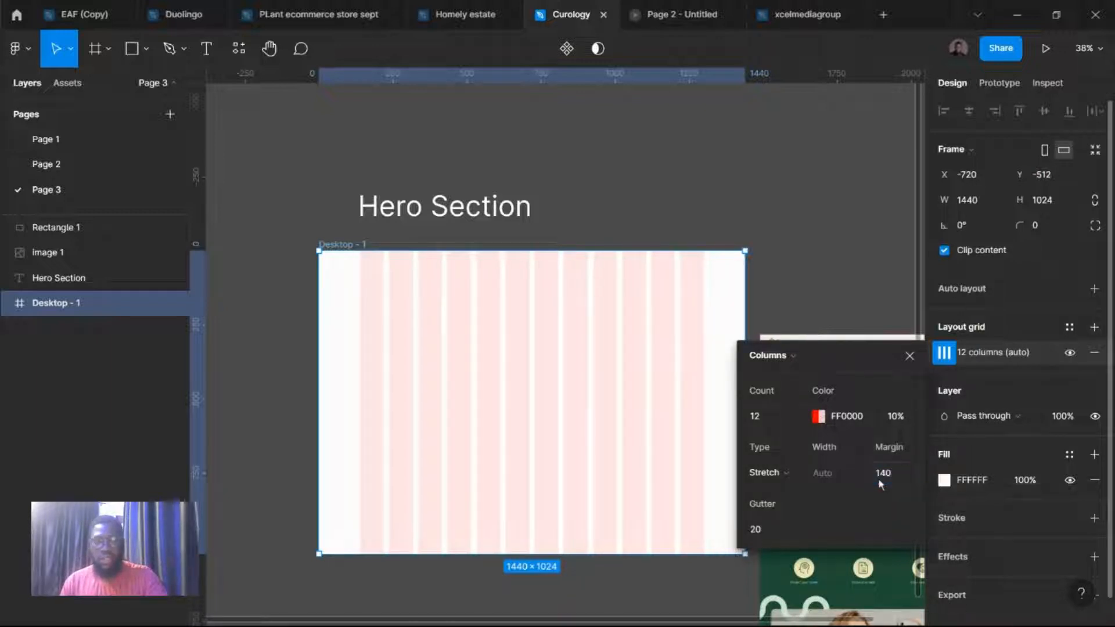
pyautogui.click(777, 529)
pyautogui.write('2')
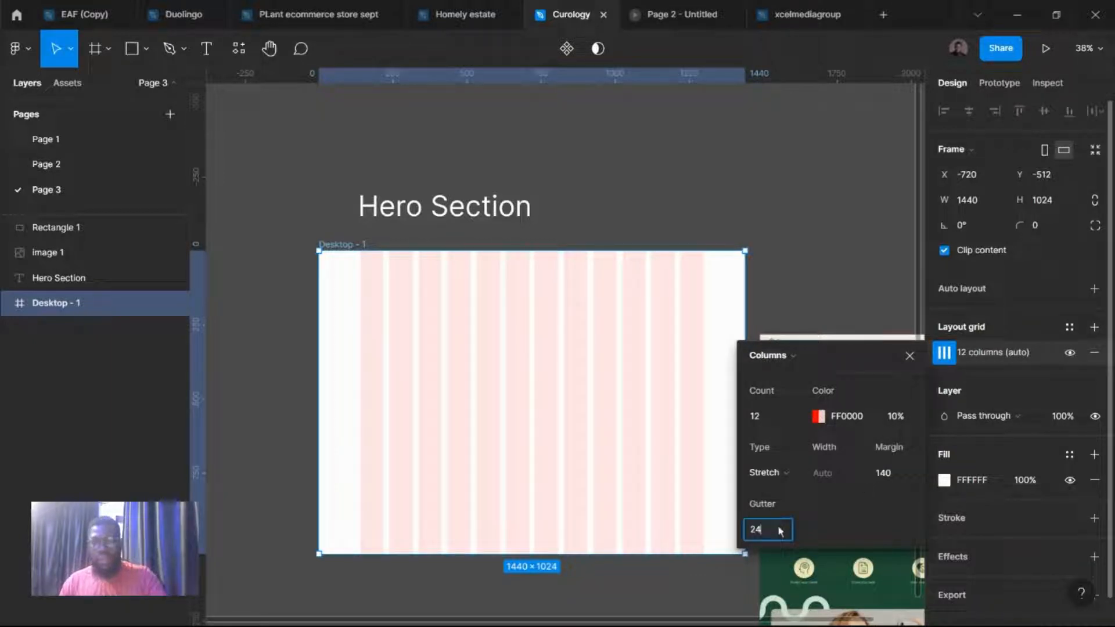
pyautogui.press('Return')
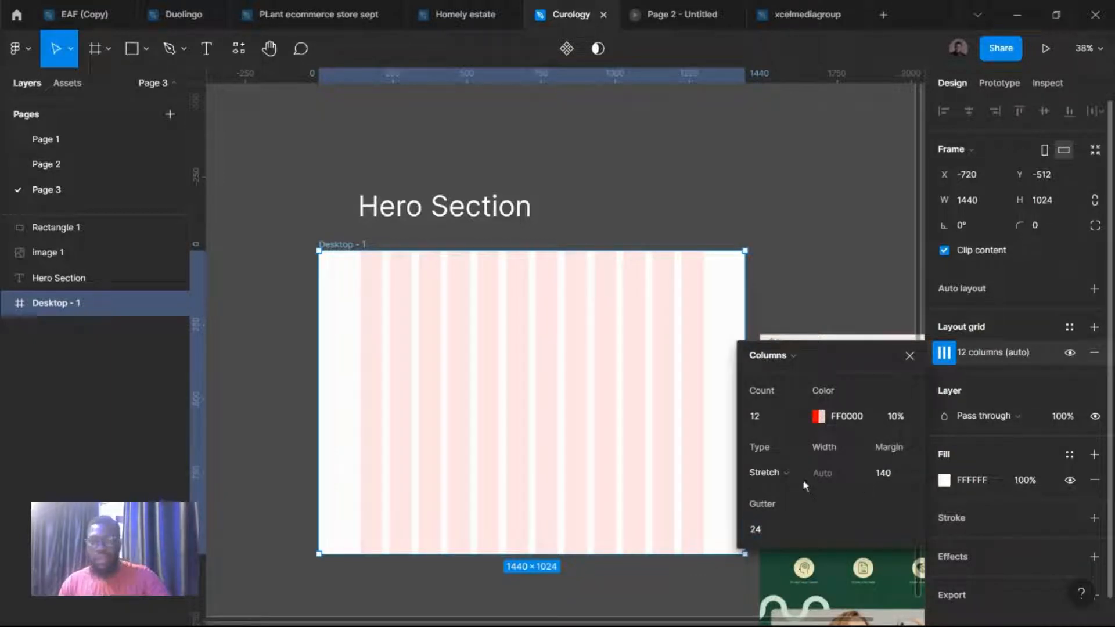
# Step: Change the column grid's colour to light green 8EFFA0, keeping its 10% opacity
pyautogui.click(816, 417)
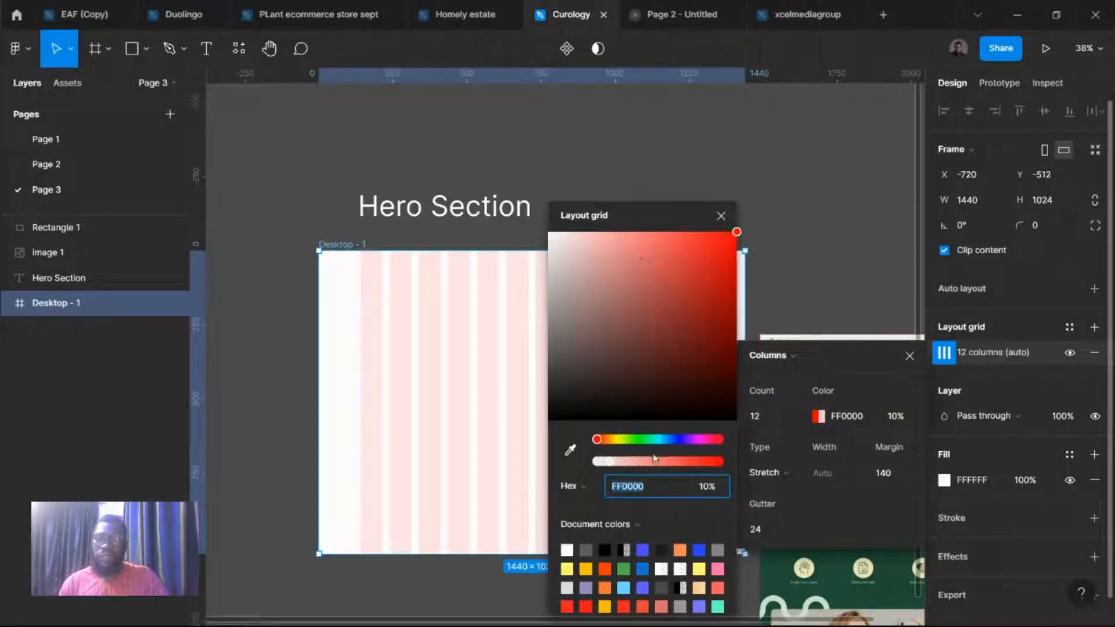
pyautogui.moveTo(648, 441); pyautogui.dragTo(639, 401)
pyautogui.moveTo(630, 231); pyautogui.dragTo(630, 176)
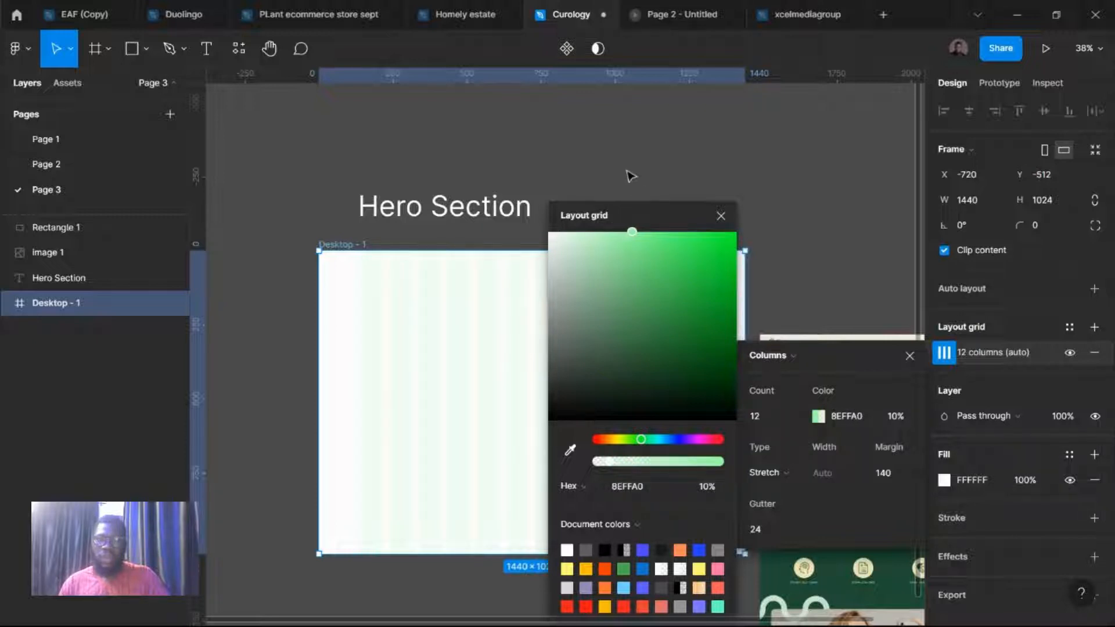
pyautogui.click(631, 176)
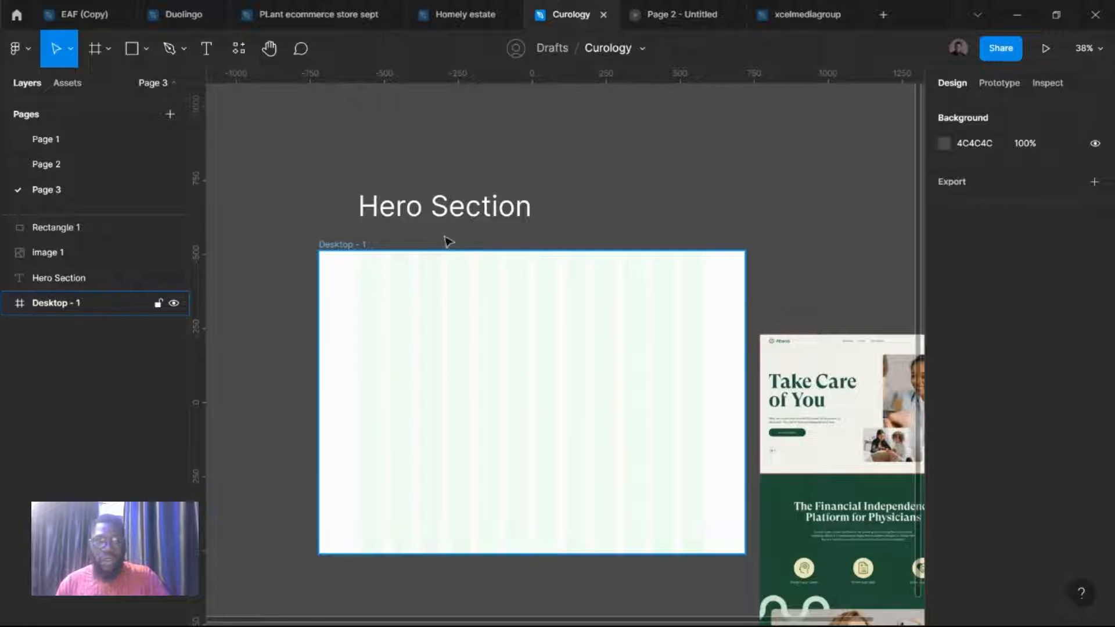
# Step: Search the Iconify plugin for "lotion" and place the IconPark Outline lotion tube icon on the canvas beside the Desktop - 1 frame
pyautogui.click(29, 50)
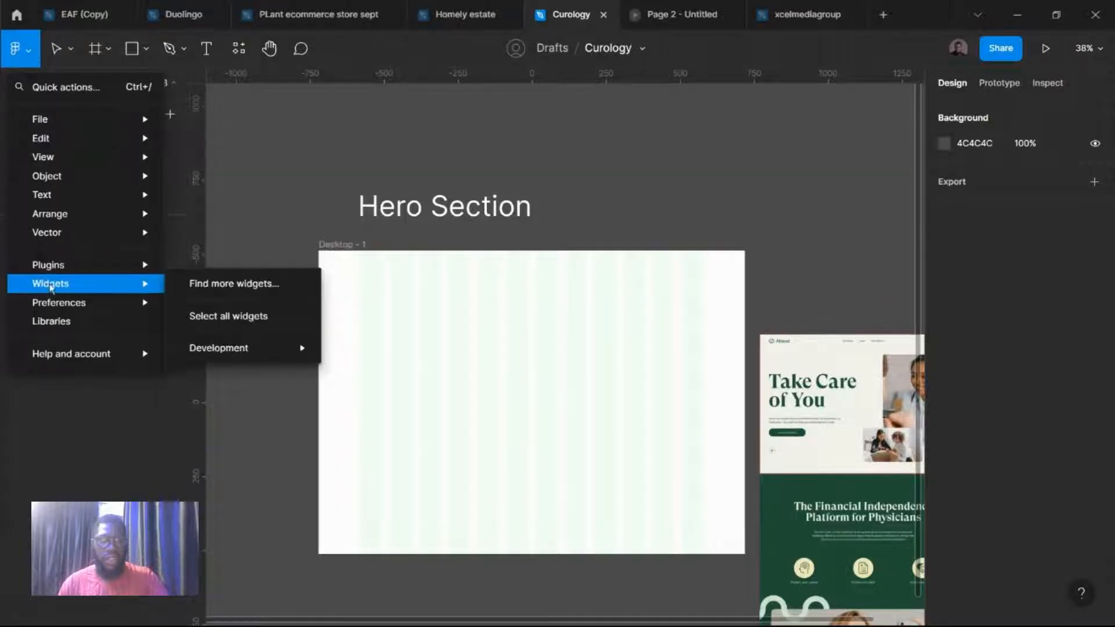
pyautogui.moveTo(68, 271)
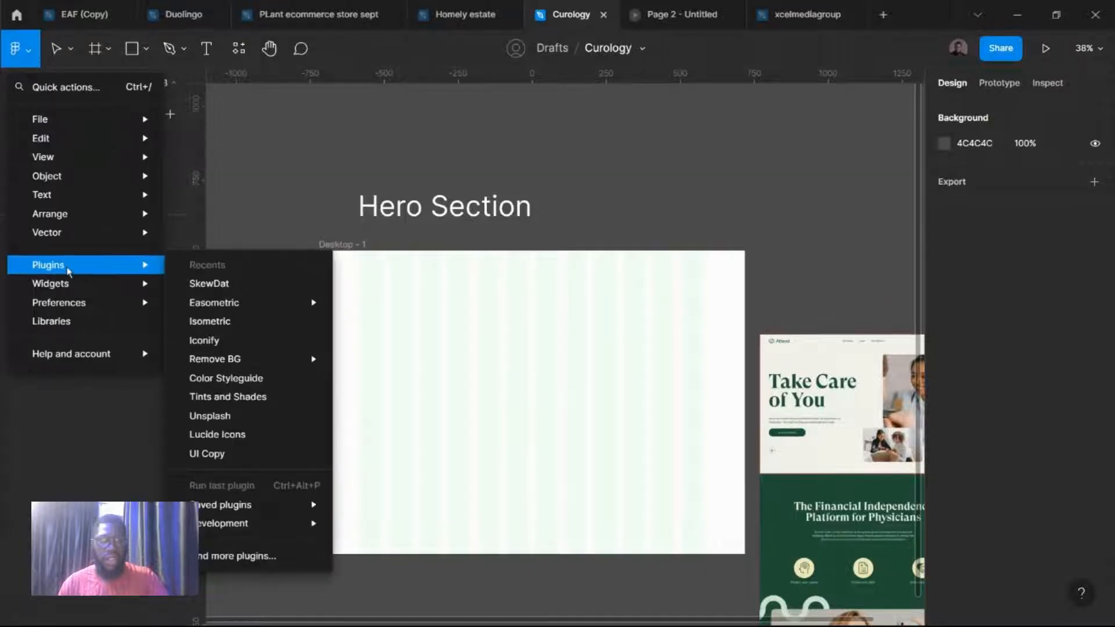
pyautogui.click(220, 342)
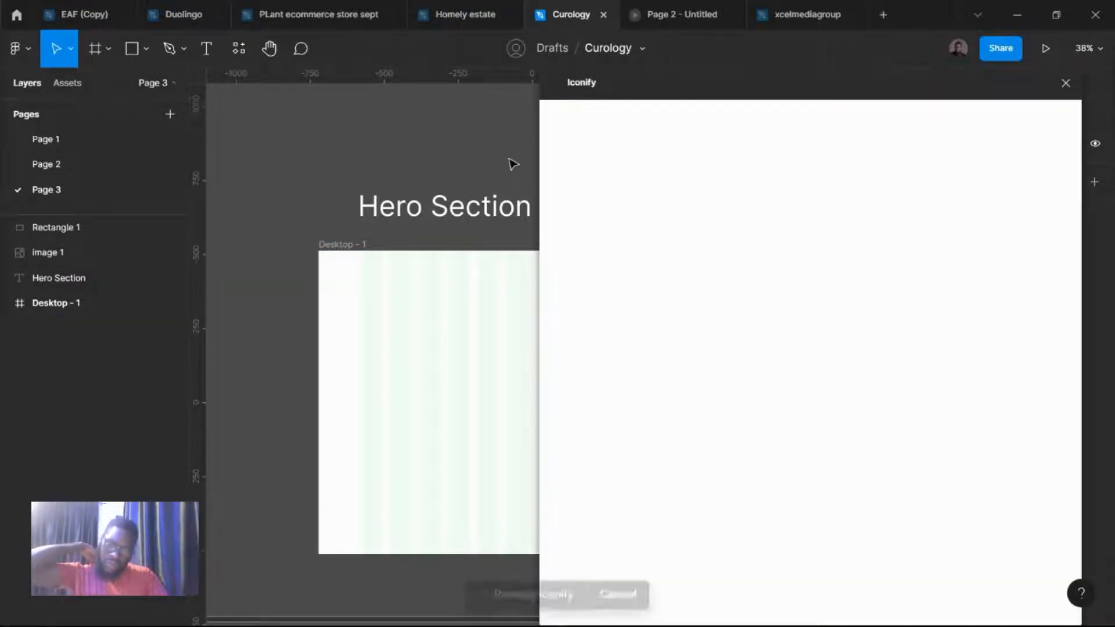
pyautogui.hotkey('ctrl', 'a')
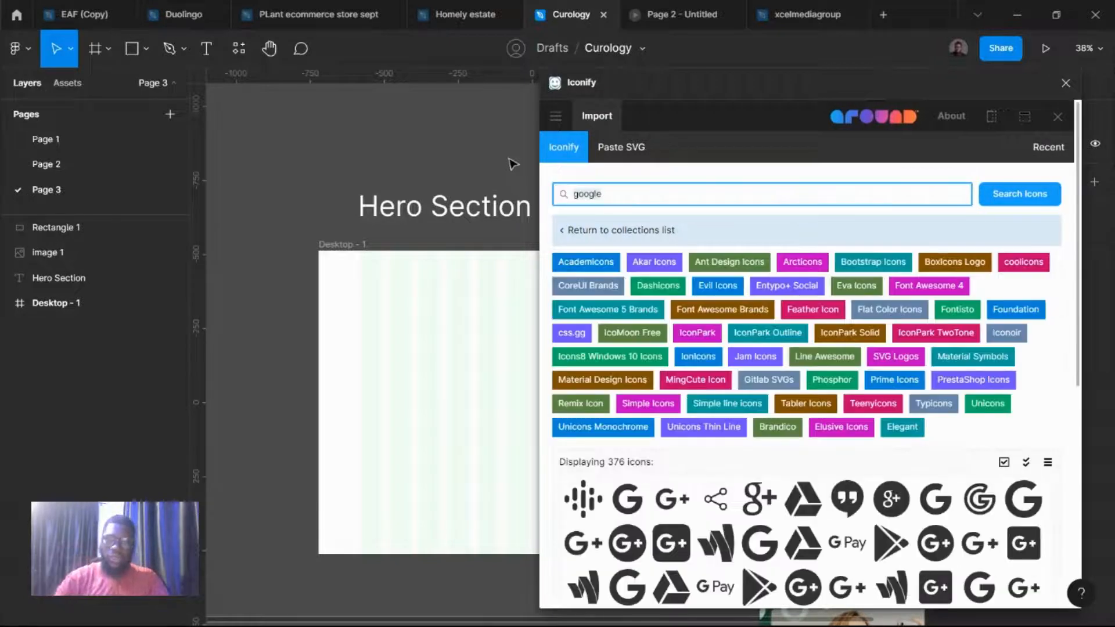
pyautogui.press('BackSpace')
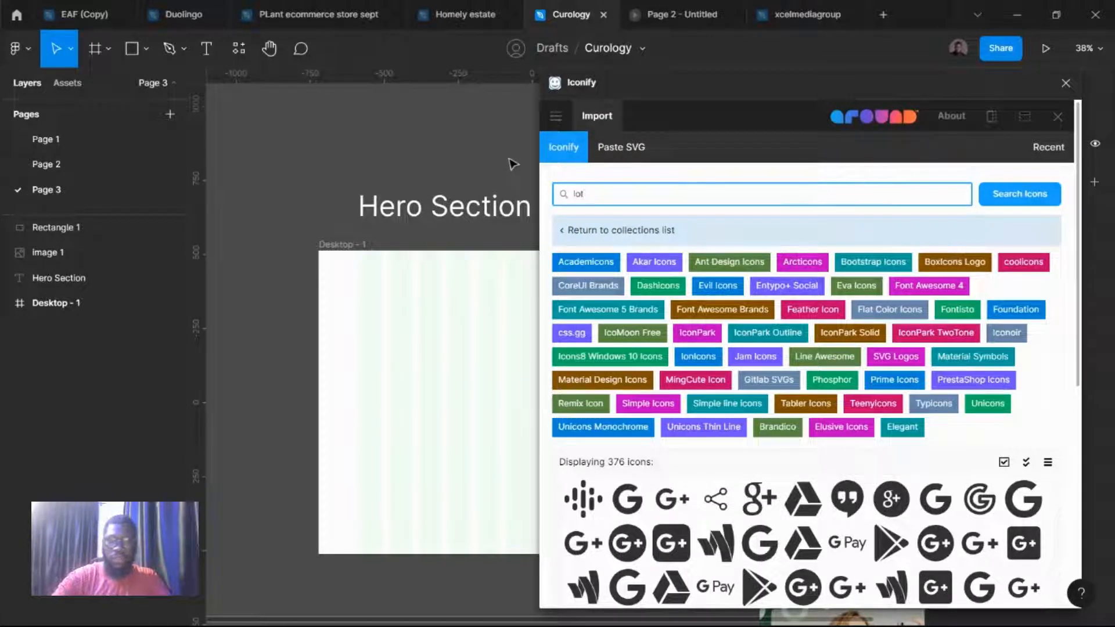
pyautogui.press('Return')
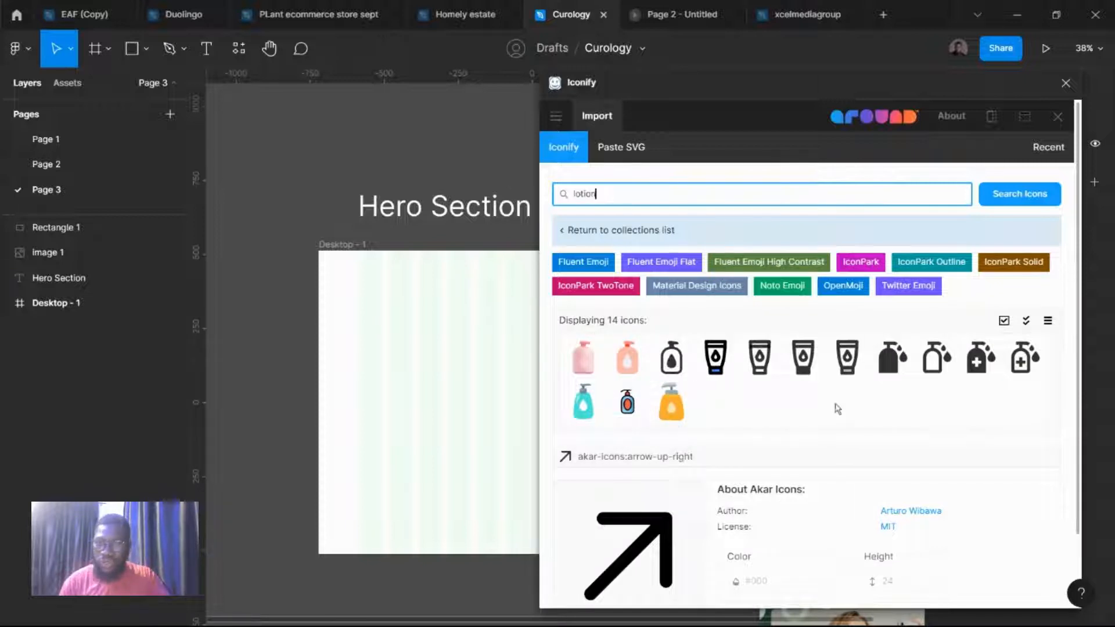
pyautogui.moveTo(762, 363); pyautogui.dragTo(295, 231)
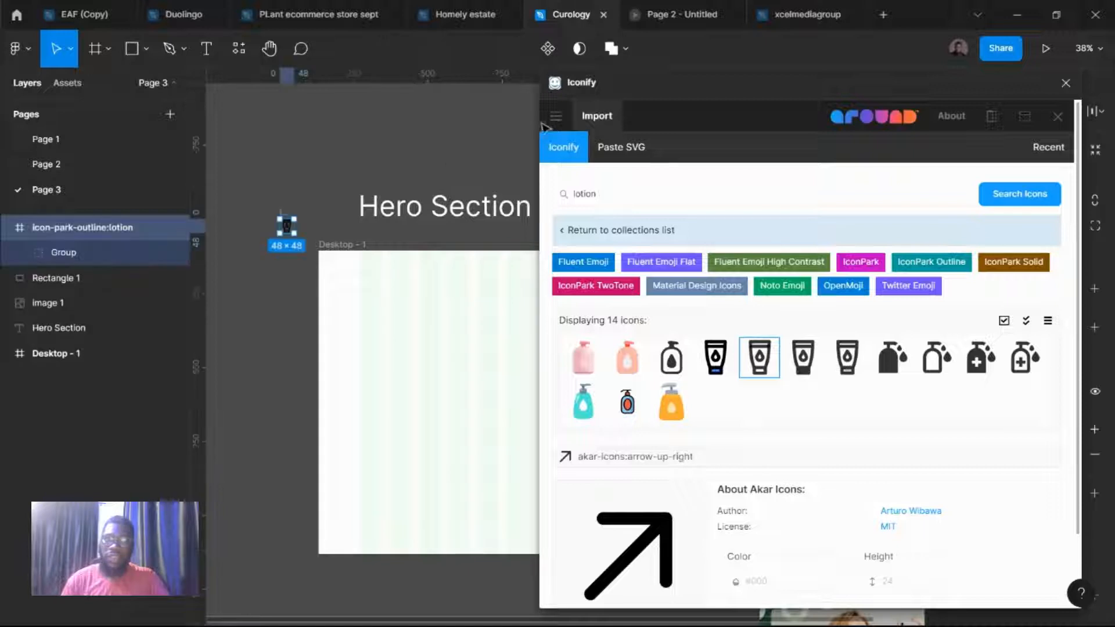
pyautogui.click(1065, 84)
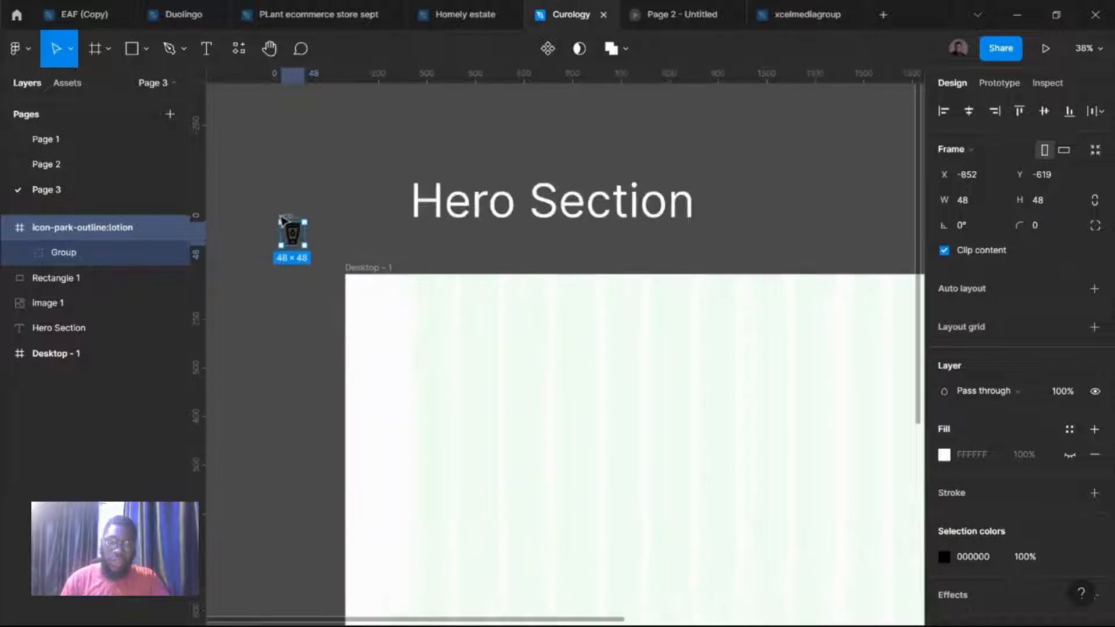
# Step: Move the lotion icon to just above the Desktop - 1 frame, past the end of the "Hero Section" label, at about X 79, Y -588
pyautogui.scroll(3, 283, 216)
pyautogui.moveTo(280, 213); pyautogui.dragTo(736, 232)
pyautogui.hscroll(3, 720, 235)
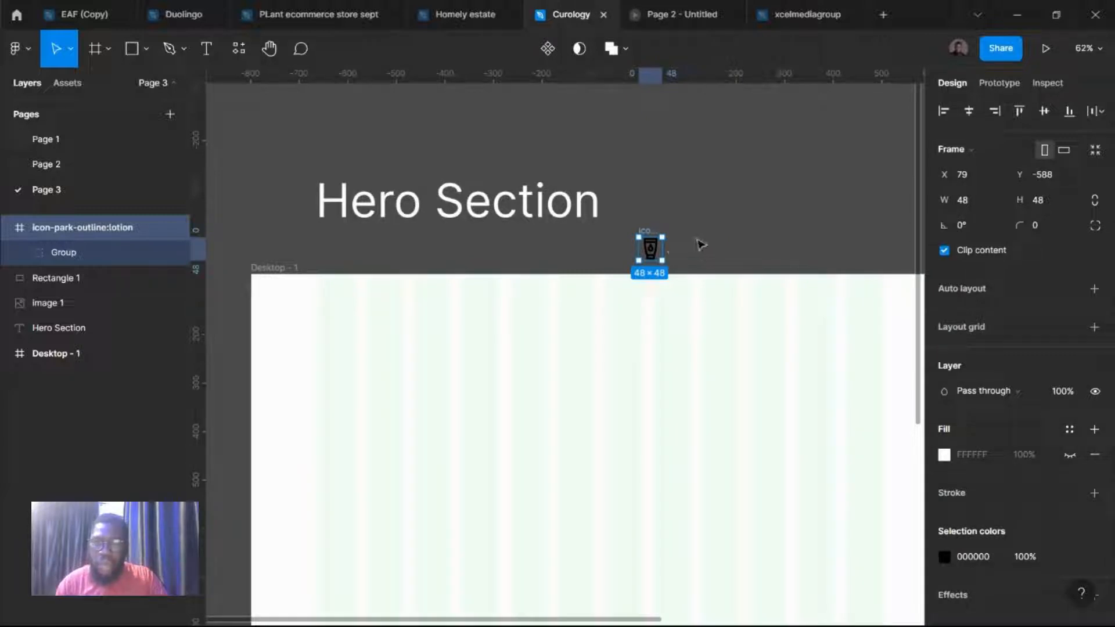
# Step: Duplicate the "Hero Section" label beside the lotion icon, at about X 158, Y -646, and change the copy's text to "Lotion"
pyautogui.moveTo(491, 216); pyautogui.dragTo(846, 244)
pyautogui.doubleClick(847, 244)
pyautogui.write('L')
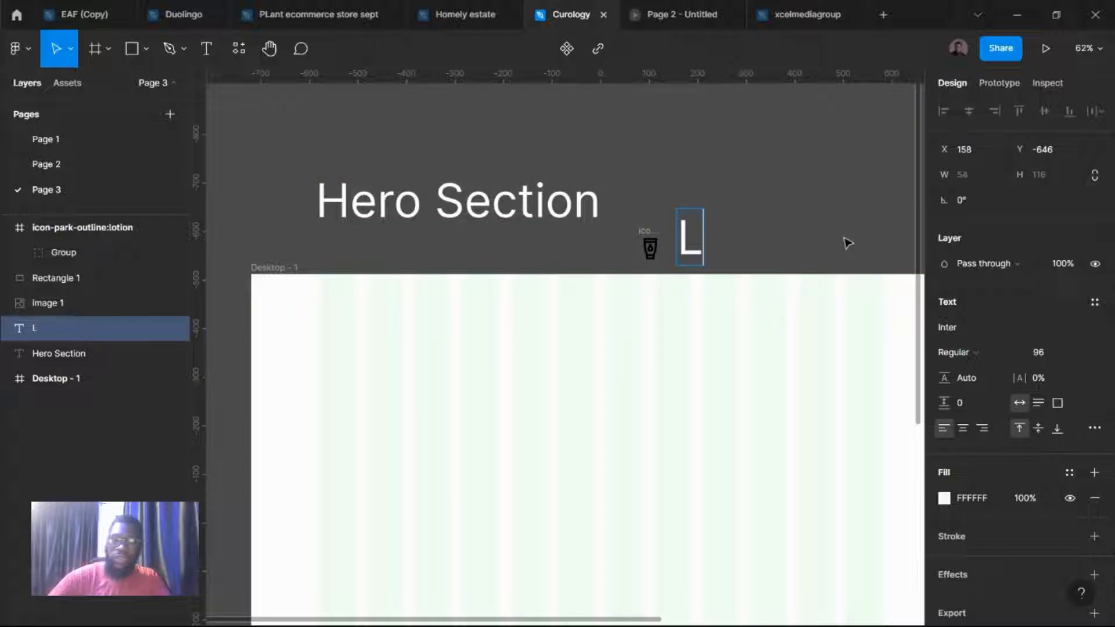
pyautogui.write('otion')
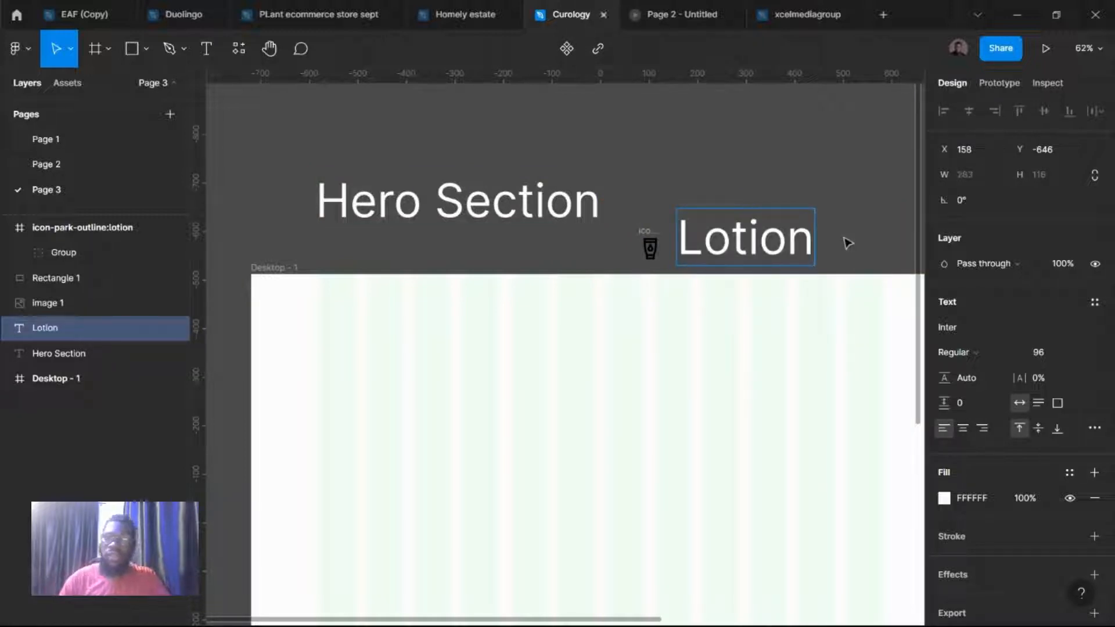
pyautogui.press('Escape')
# Step: Set the "Lotion" text's font size to 32 and move it right next to the lotion icon, at about X 147, Y -588
pyautogui.click(1042, 354)
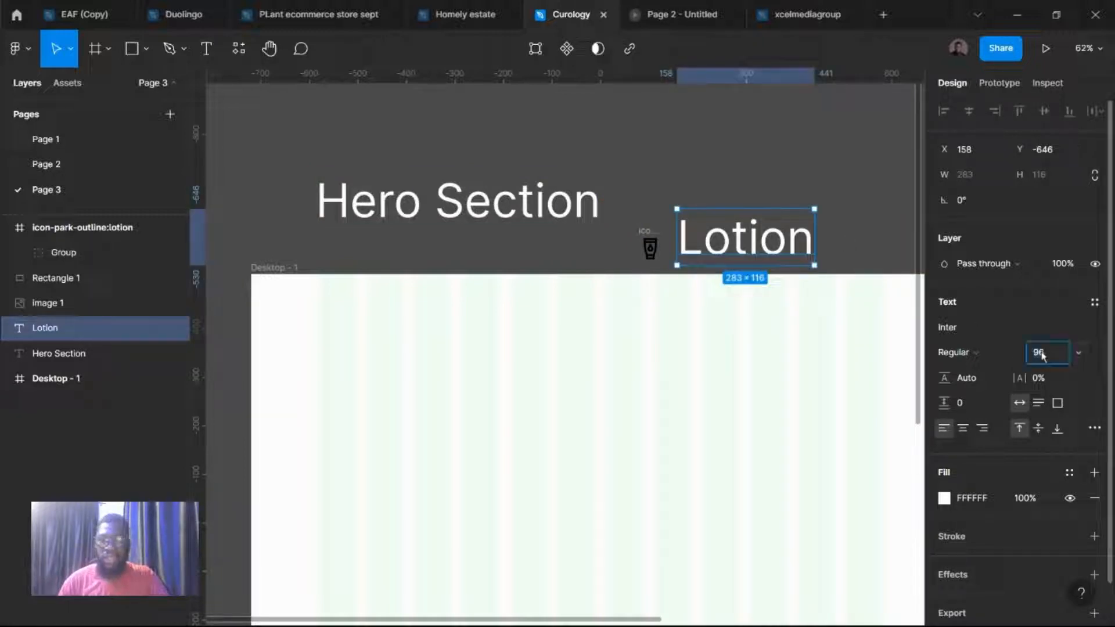
pyautogui.write('24')
pyautogui.press('Return')
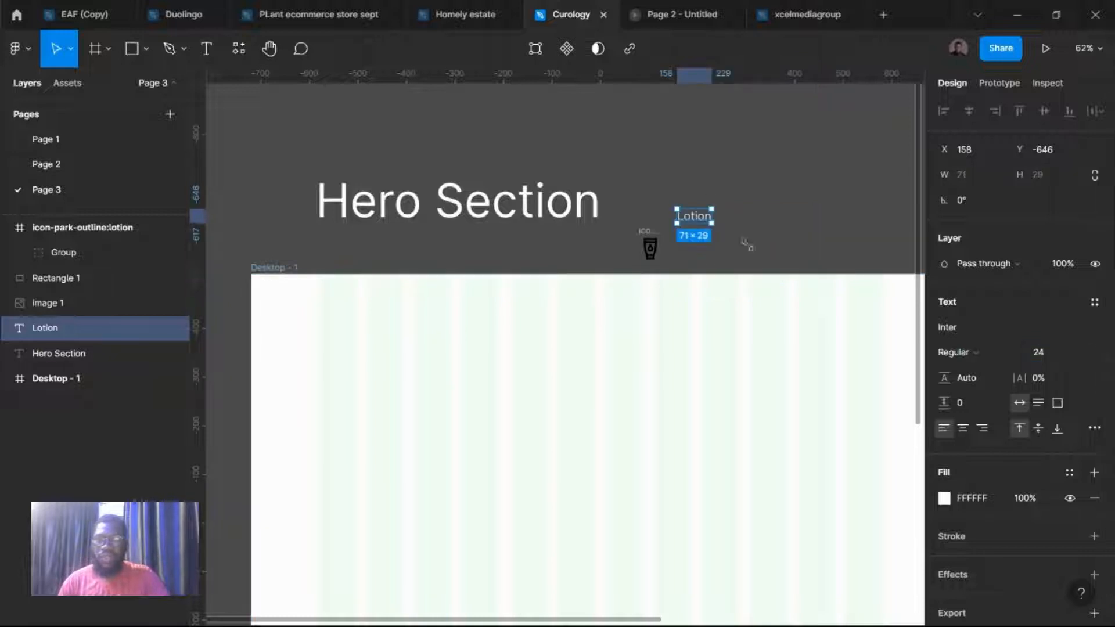
pyautogui.click(1041, 358)
pyautogui.write('32')
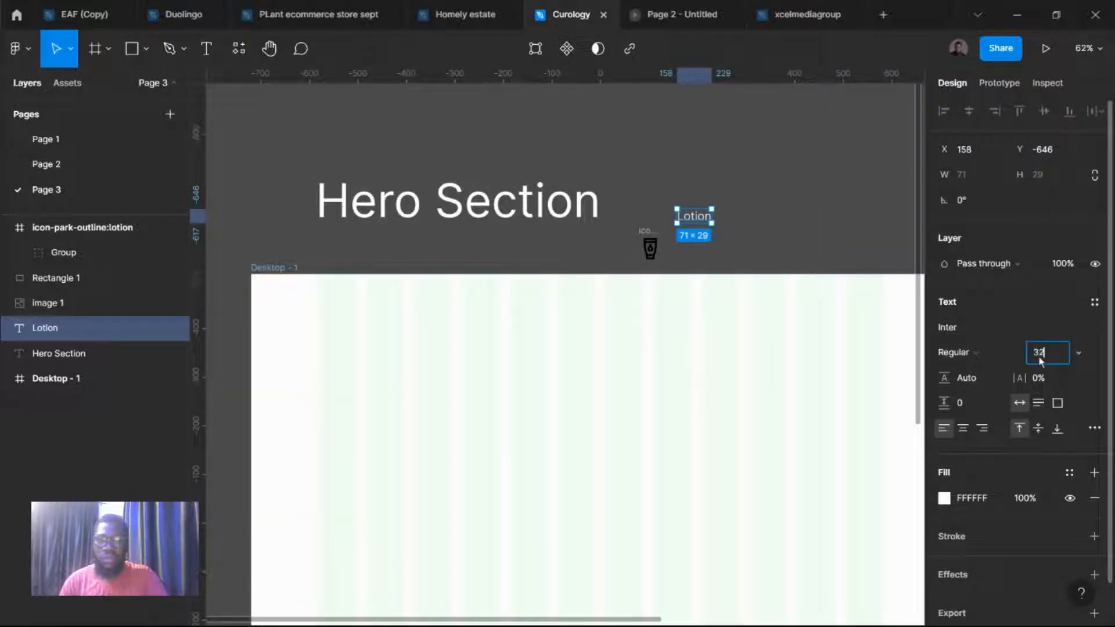
pyautogui.press('Return')
pyautogui.moveTo(711, 226); pyautogui.dragTo(705, 257)
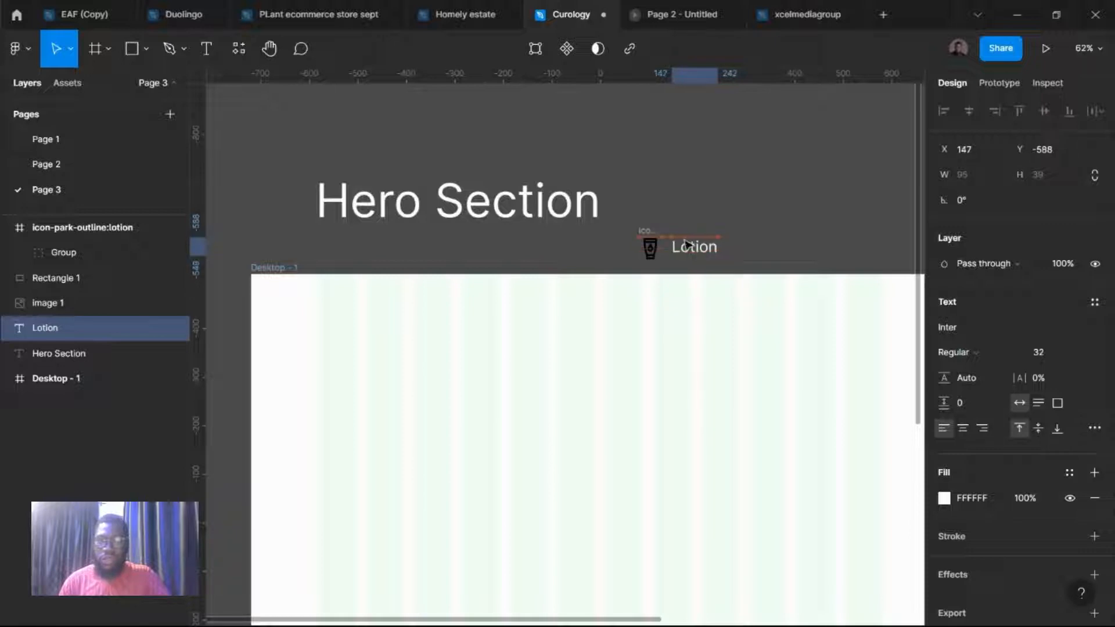
pyautogui.click(637, 216)
pyautogui.moveTo(633, 210); pyautogui.dragTo(745, 282)
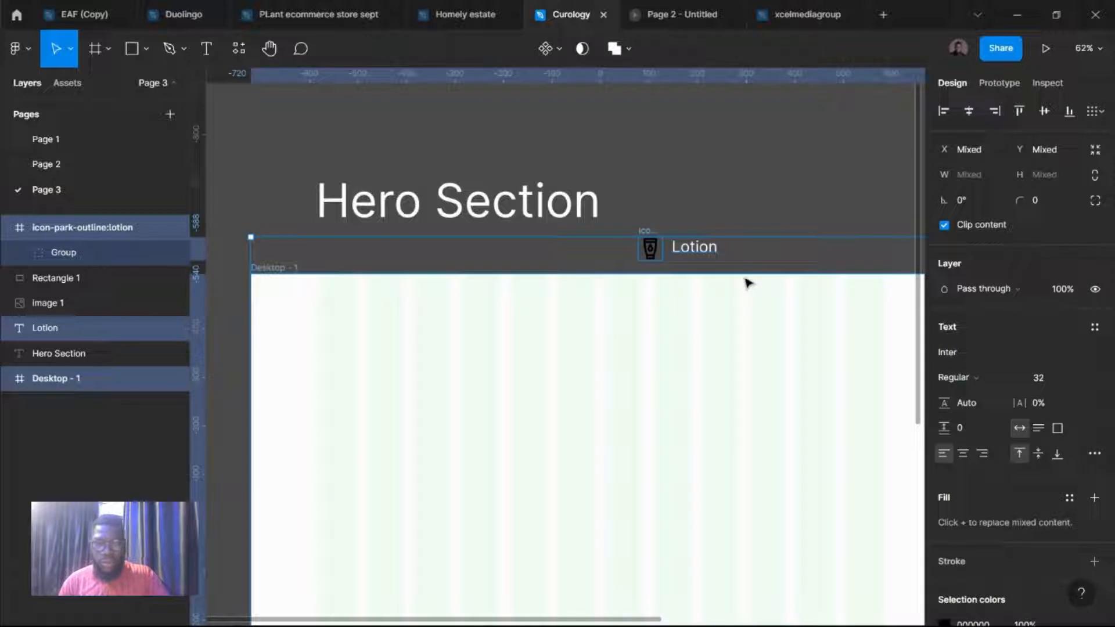
pyautogui.hotkey('shift', 'a')
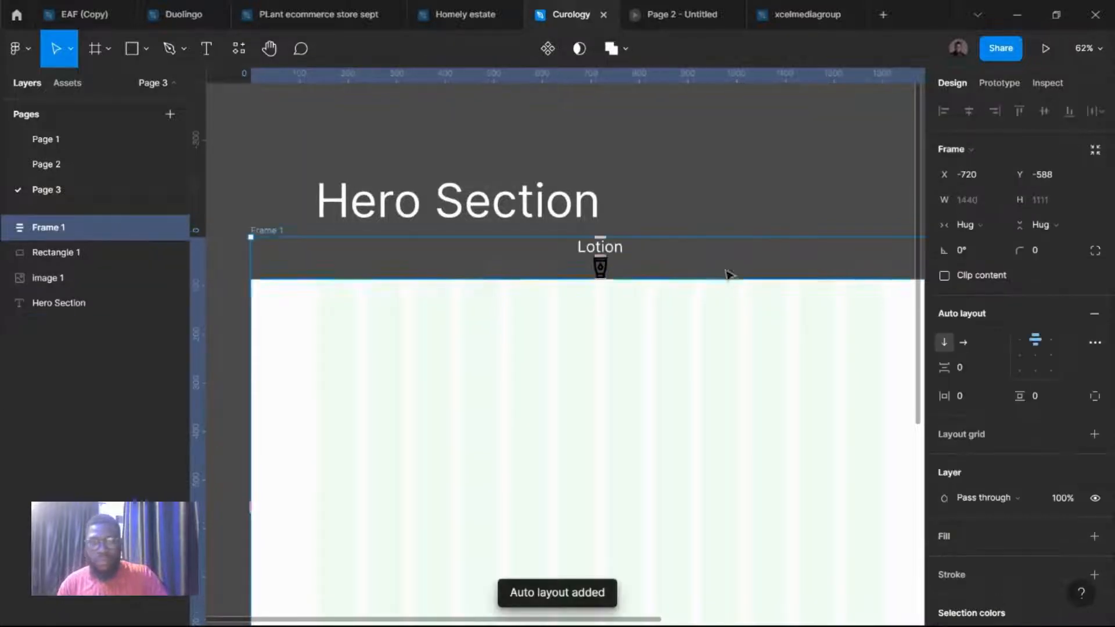
pyautogui.hotkey('ctrl', 'z')
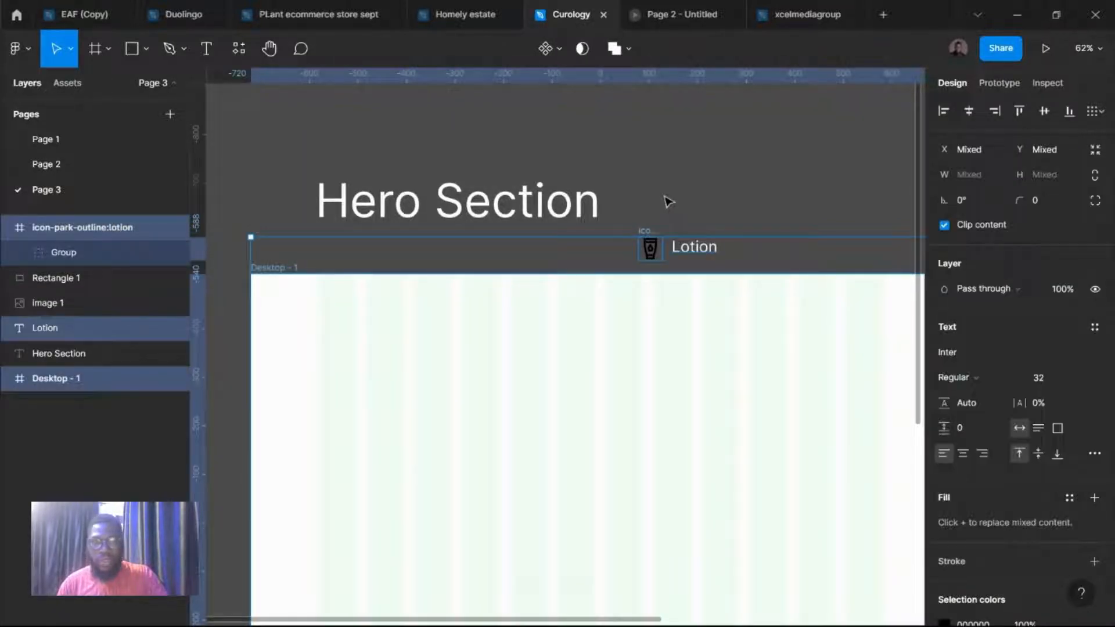
# Step: Combine only the lotion icon and the "Lotion" text into a horizontal auto layout frame
pyautogui.click(663, 206)
pyautogui.click(648, 247)
pyautogui.moveTo(737, 267)
pyautogui.mouseDown()
pyautogui.moveTo(748, 269)
pyautogui.moveTo(740, 269)
pyautogui.mouseUp()
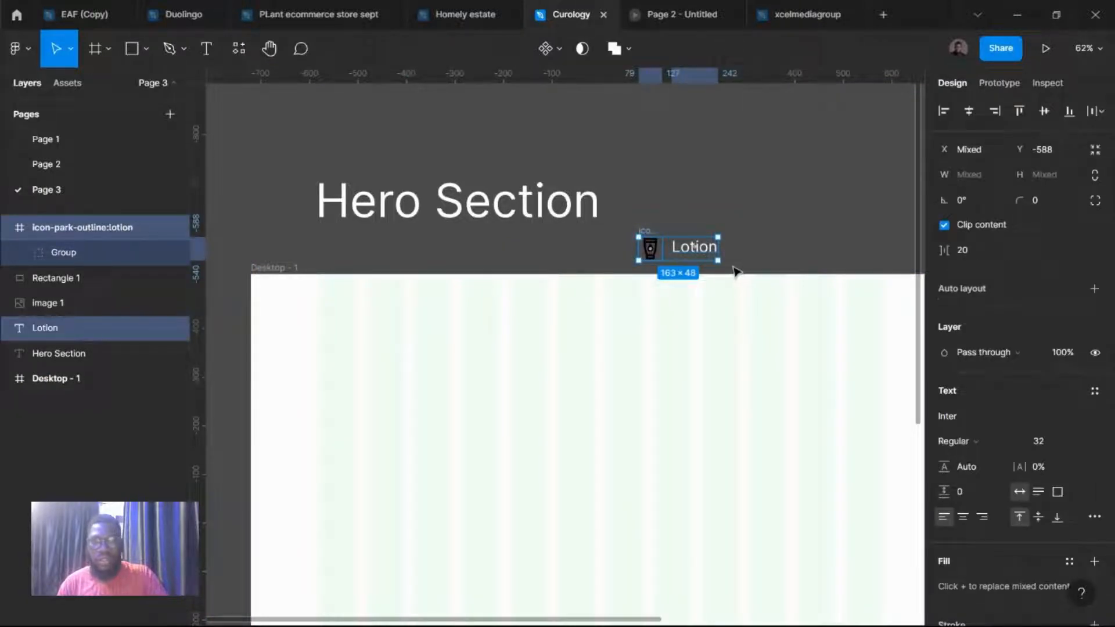
pyautogui.hotkey('shift', 'a')
# Step: Change the white "Lotion" text colour in the logo frame to the orange document colour FD8957
pyautogui.scroll(-3, 1003, 498)
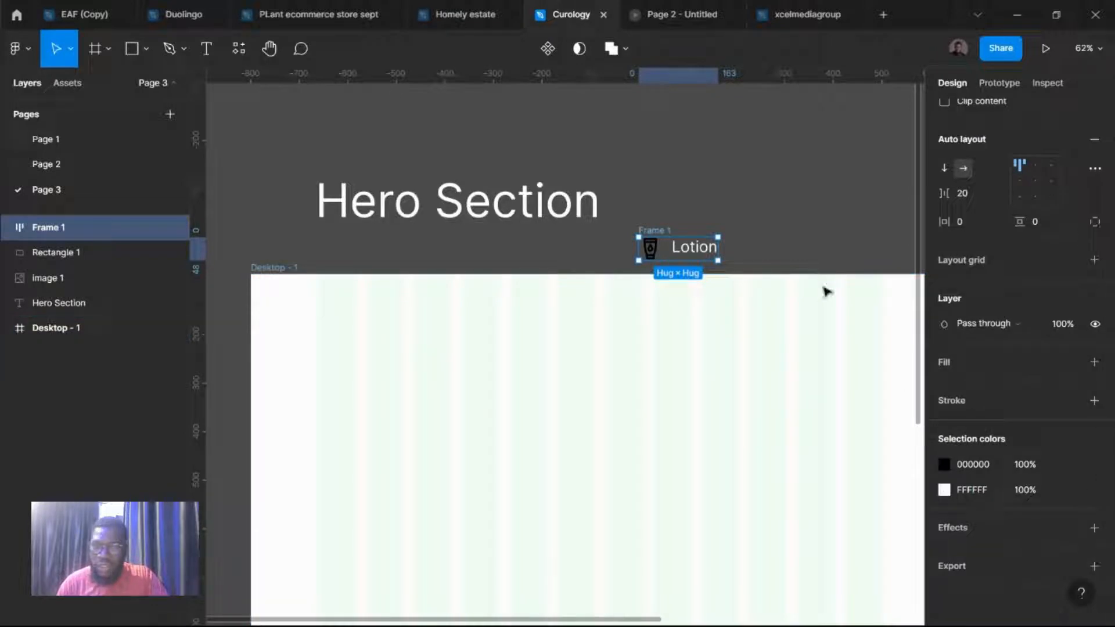
pyautogui.click(945, 491)
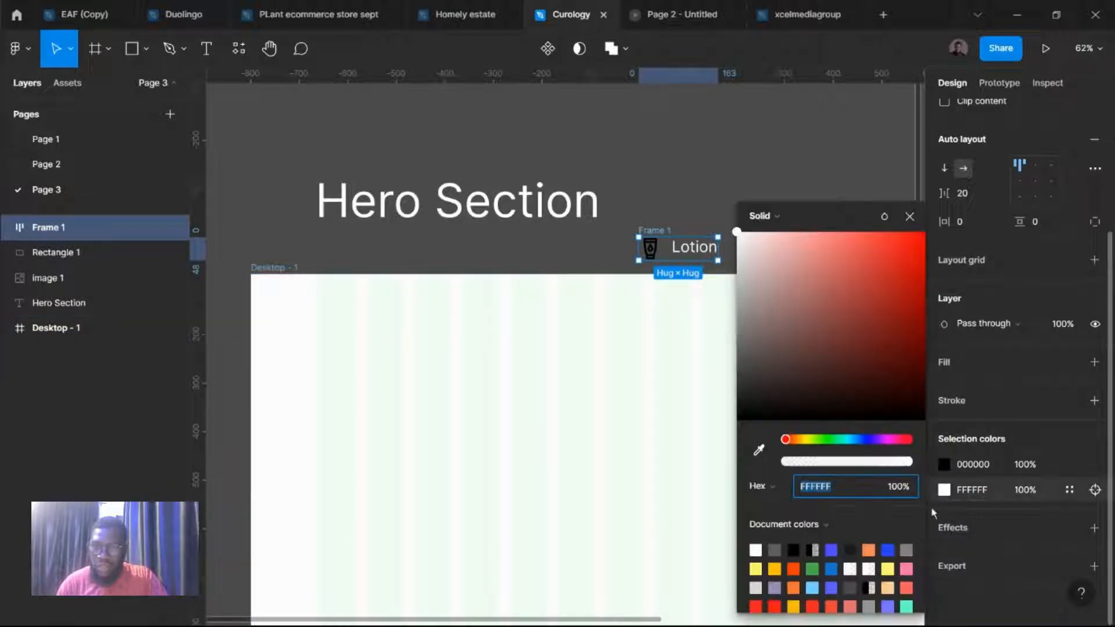
pyautogui.click(870, 549)
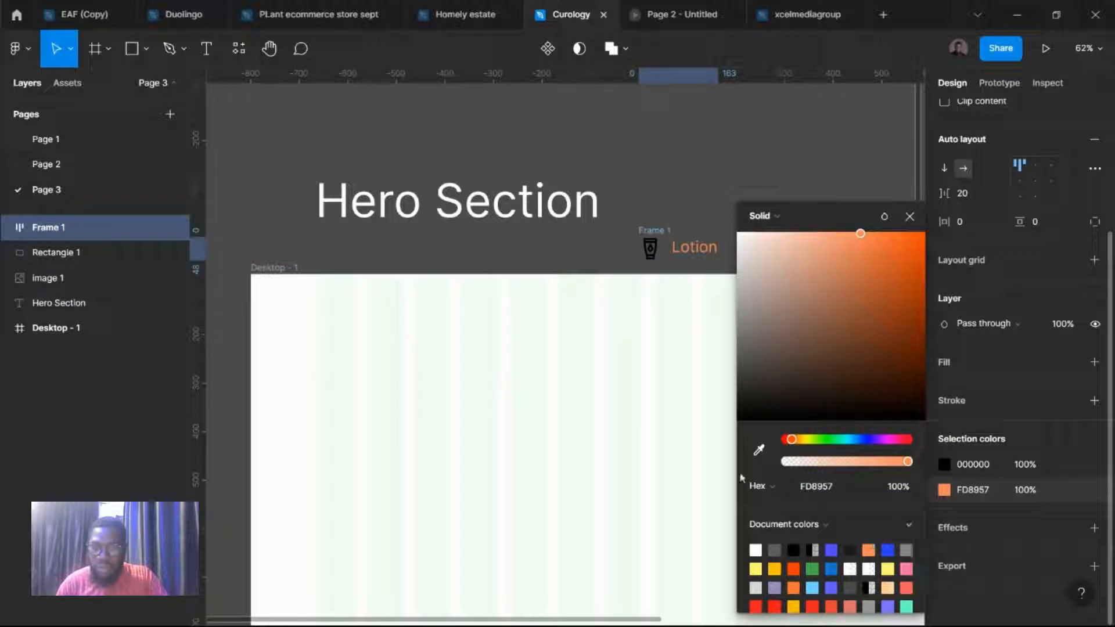
pyautogui.press('Escape')
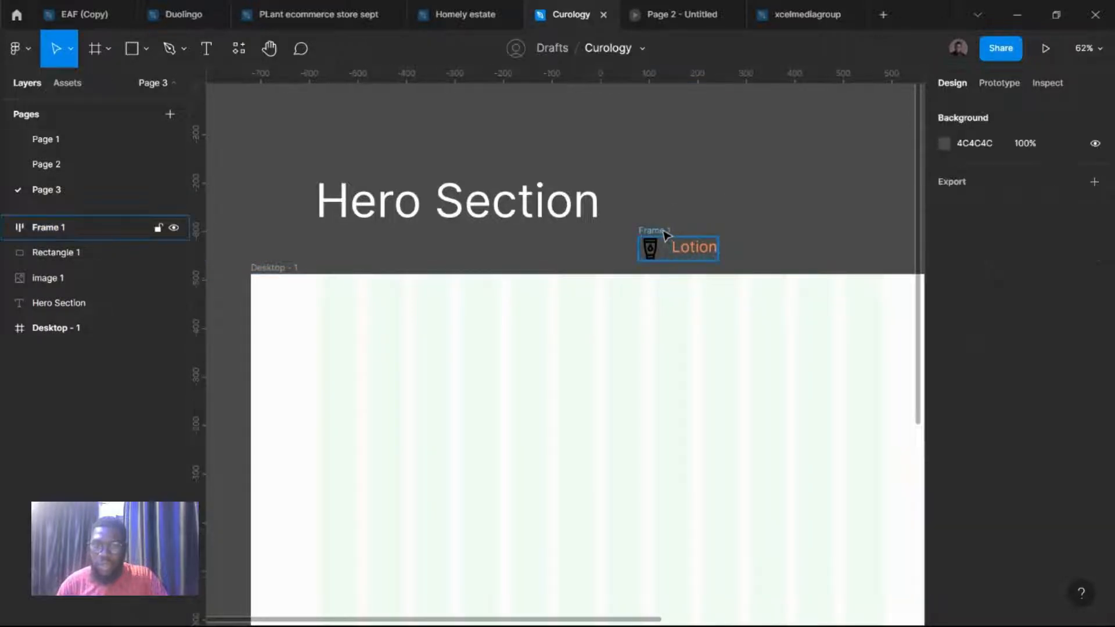
# Step: Move the Lotion logo frame into the Desktop - 1 frame, aligned to the first grid column at X 140, Y 58
pyautogui.click(665, 234)
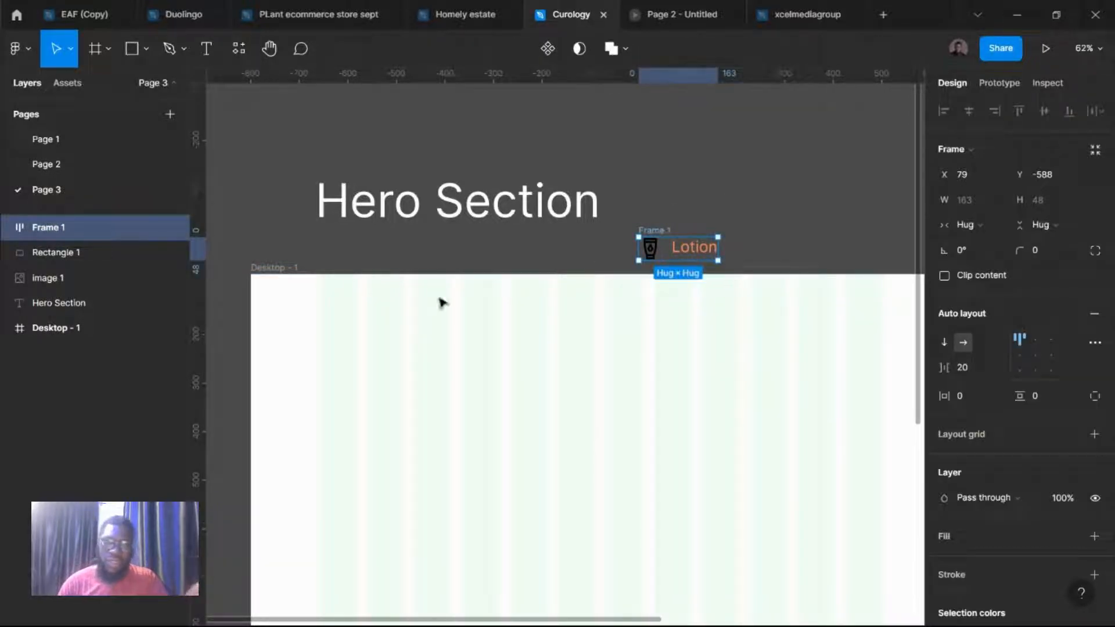
pyautogui.moveTo(441, 302); pyautogui.dragTo(347, 301)
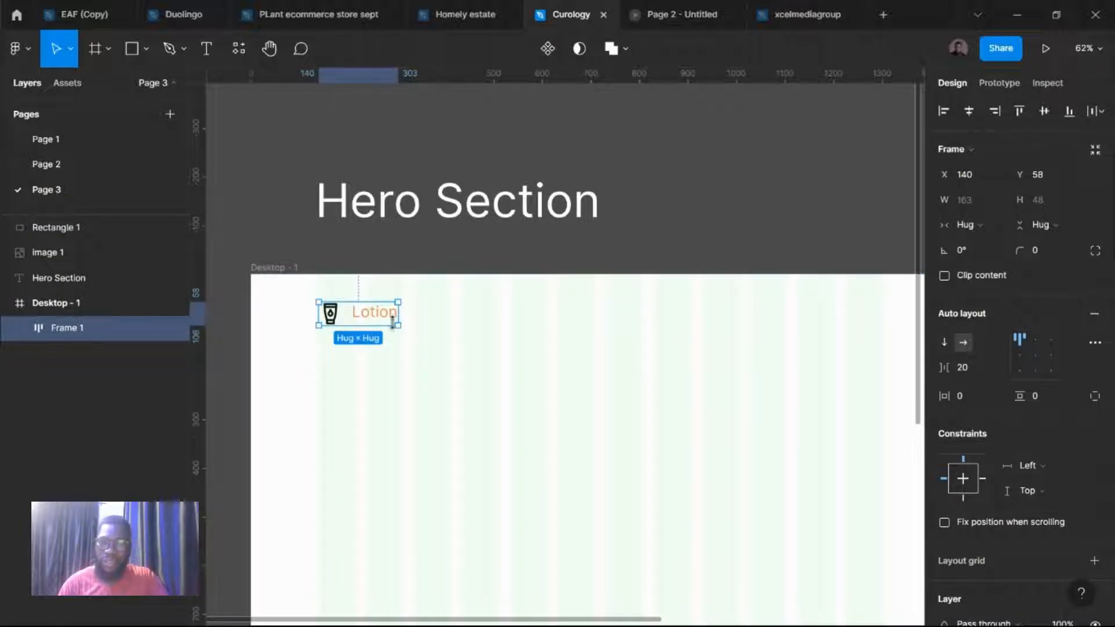
pyautogui.click(607, 249)
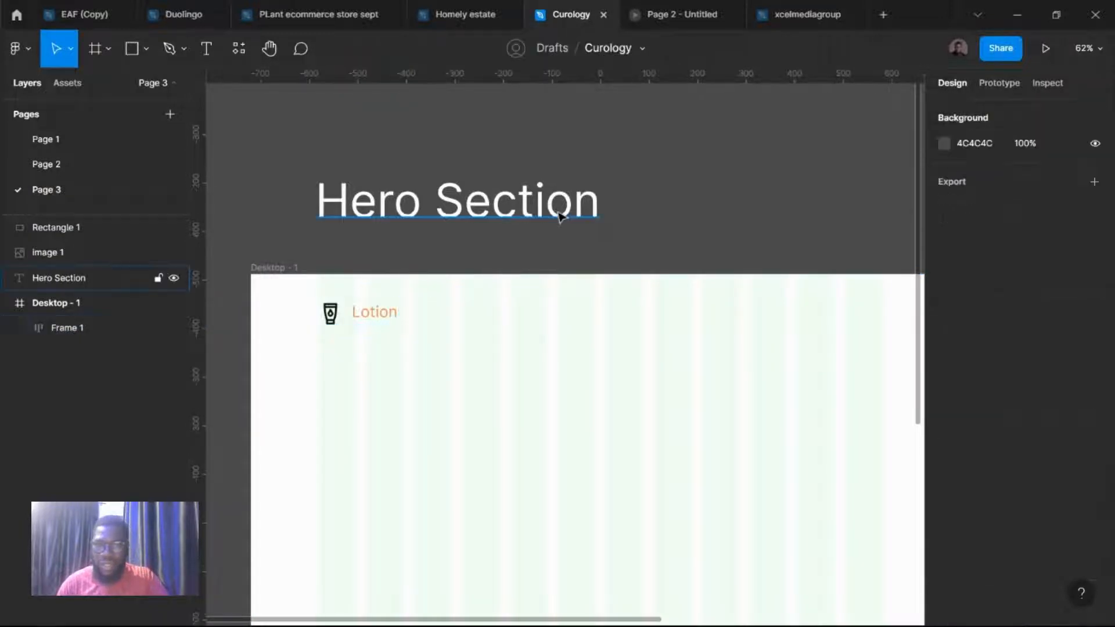
# Step: Duplicate the "Hero Section" label beside the original, at about X -9, Y -733, and change the copy's text to "Products"
pyautogui.click(538, 218)
pyautogui.moveTo(538, 218); pyautogui.dragTo(819, 215)
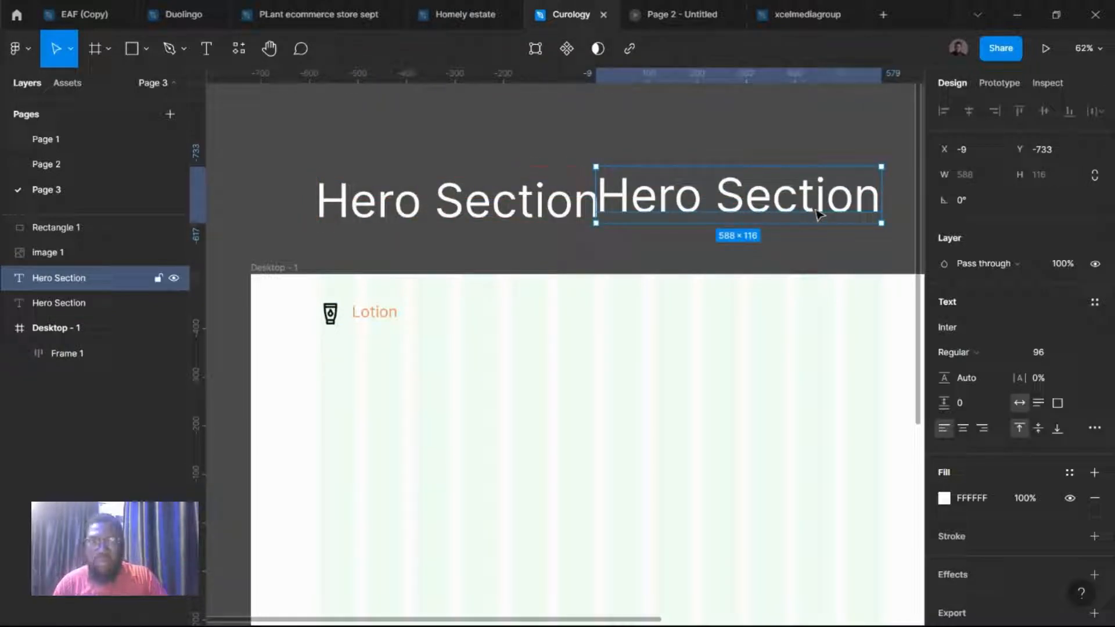
pyautogui.doubleClick(816, 212)
pyautogui.hscroll(5, 544, 311)
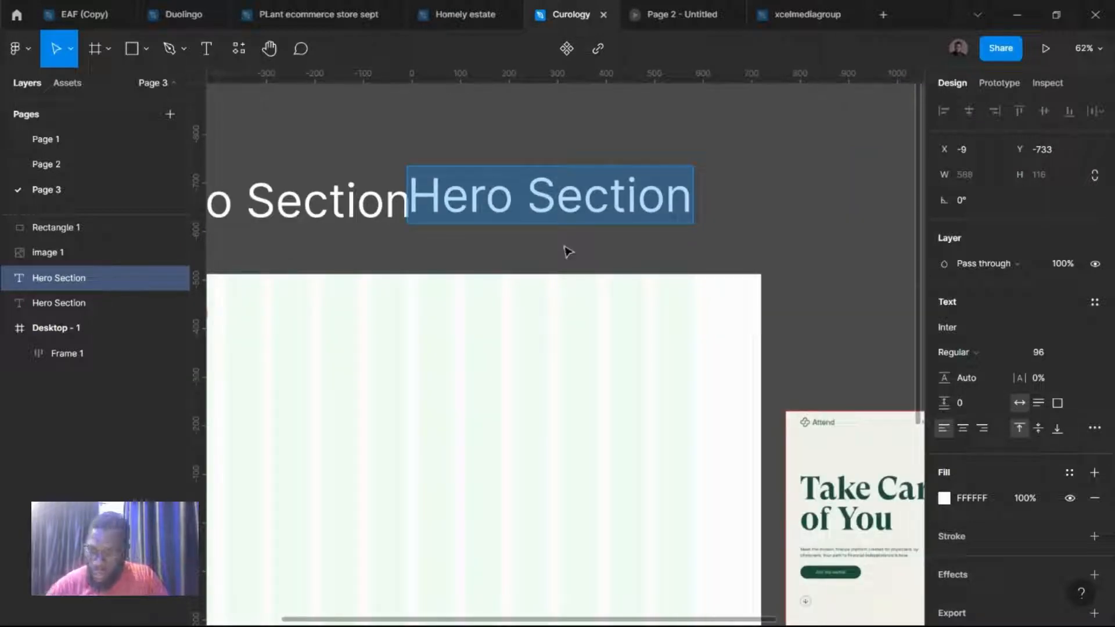
pyautogui.write('Pr')
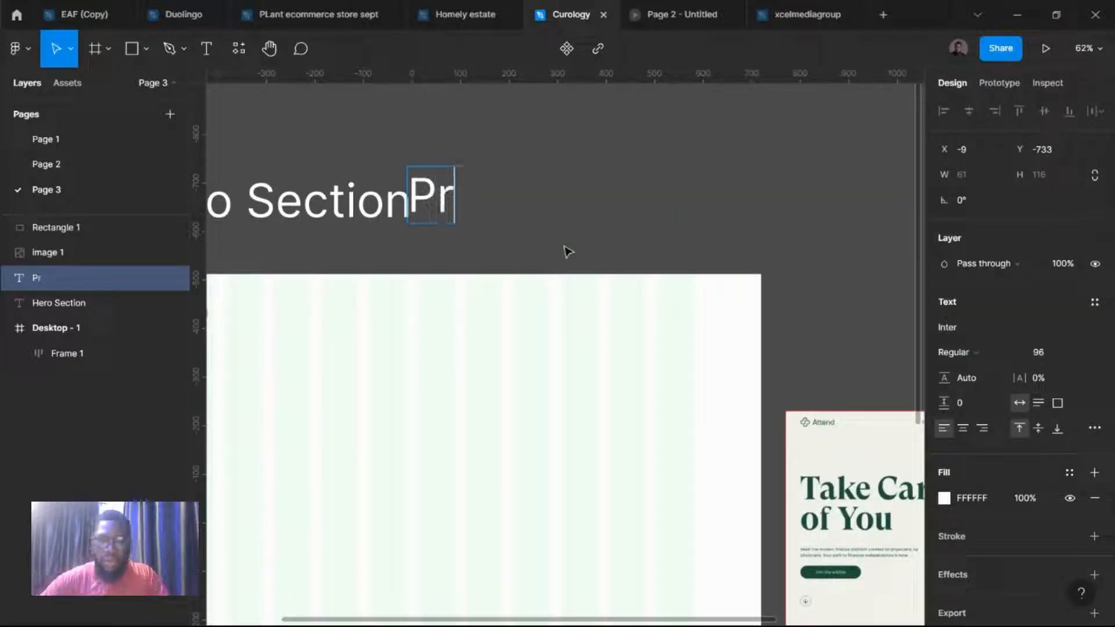
pyautogui.write('oducts')
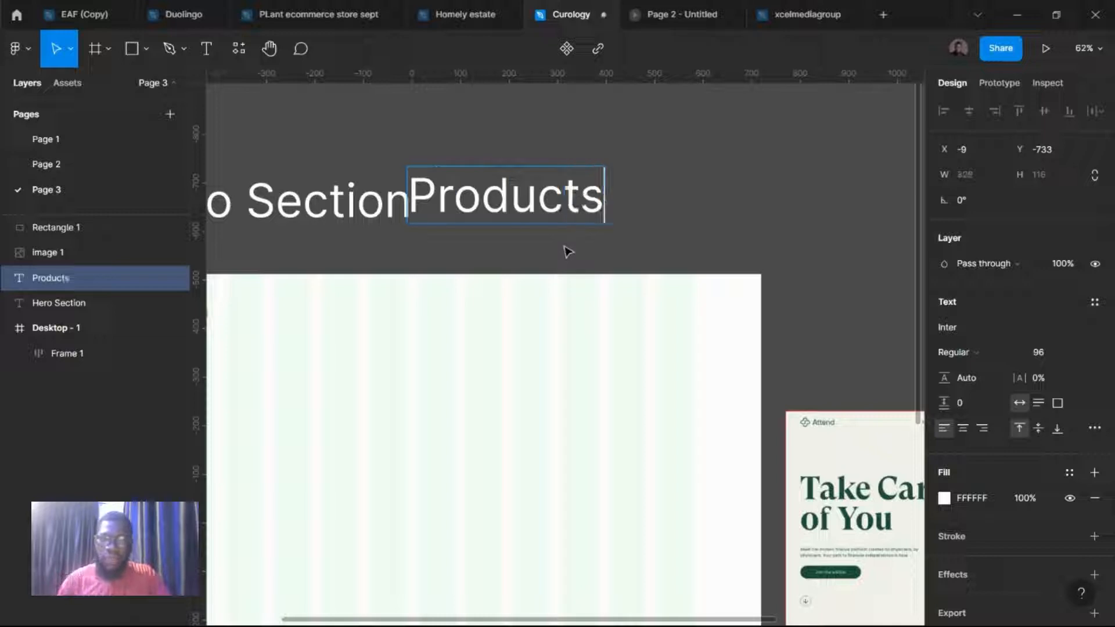
pyautogui.press('Escape')
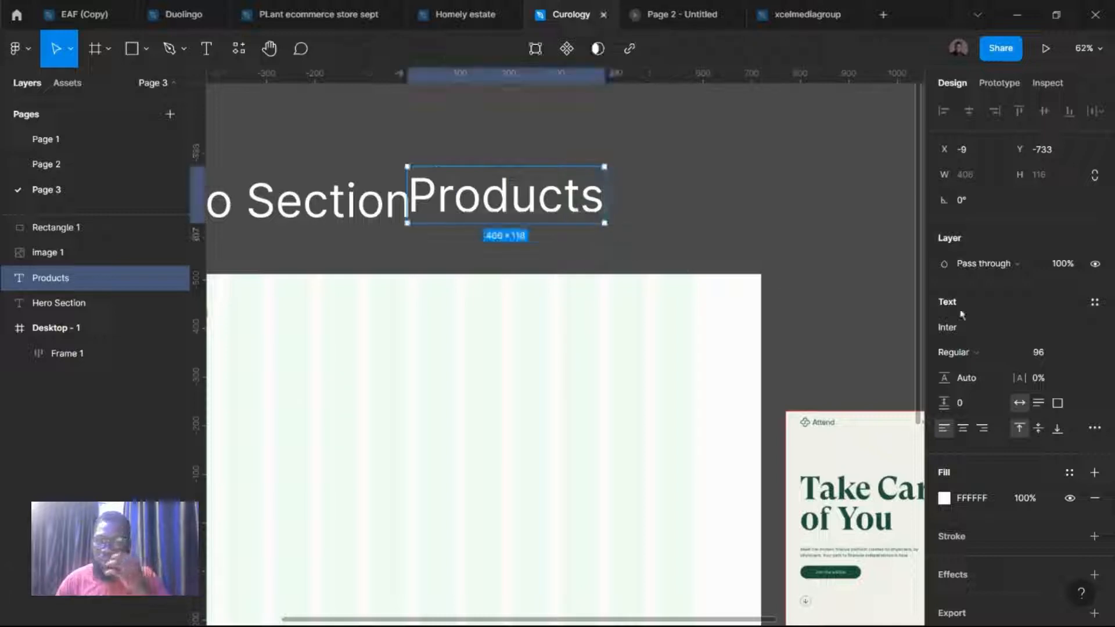
# Step: Set the "Products" text's font size to 20 and move it just above the Desktop - 1 frame, at about X 75, Y -606
pyautogui.click(1063, 353)
pyautogui.write('24')
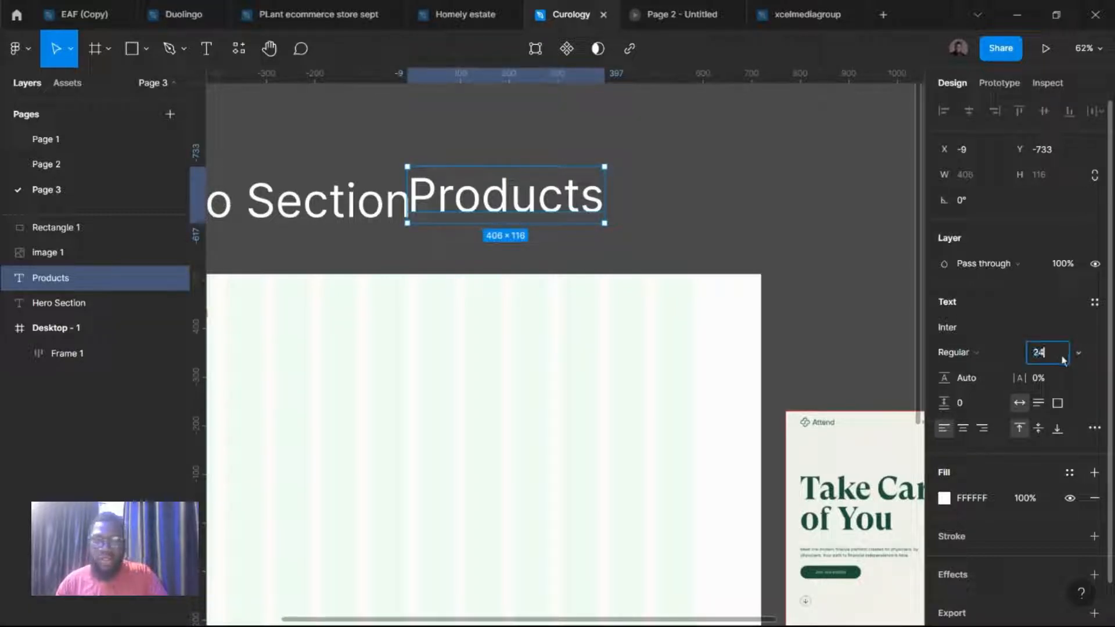
pyautogui.press('Return')
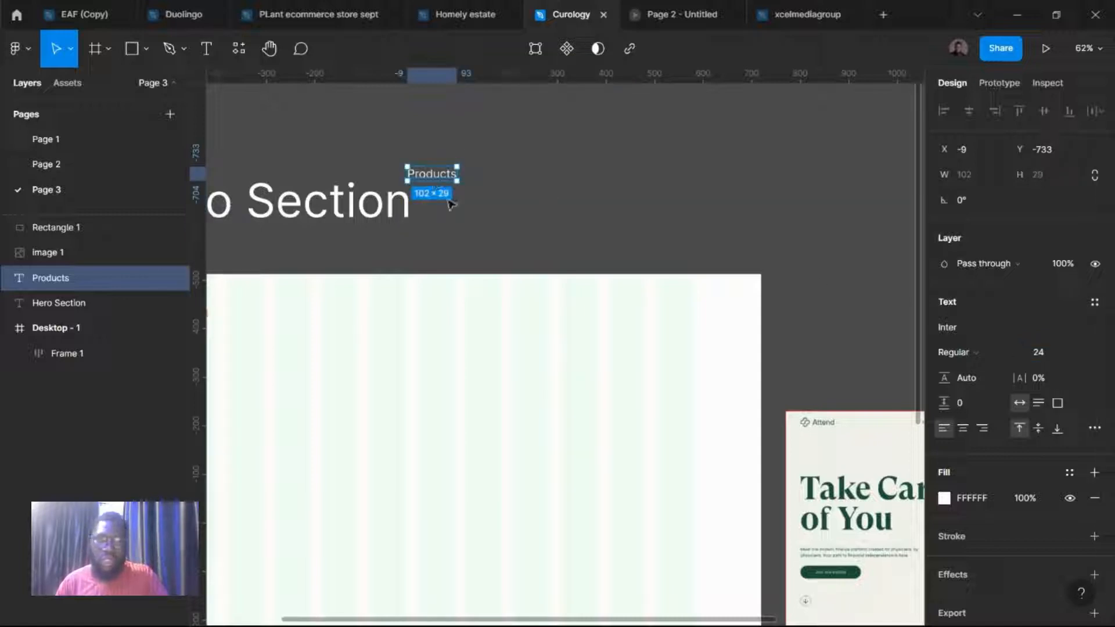
pyautogui.moveTo(442, 185); pyautogui.dragTo(484, 246)
pyautogui.click(1040, 353)
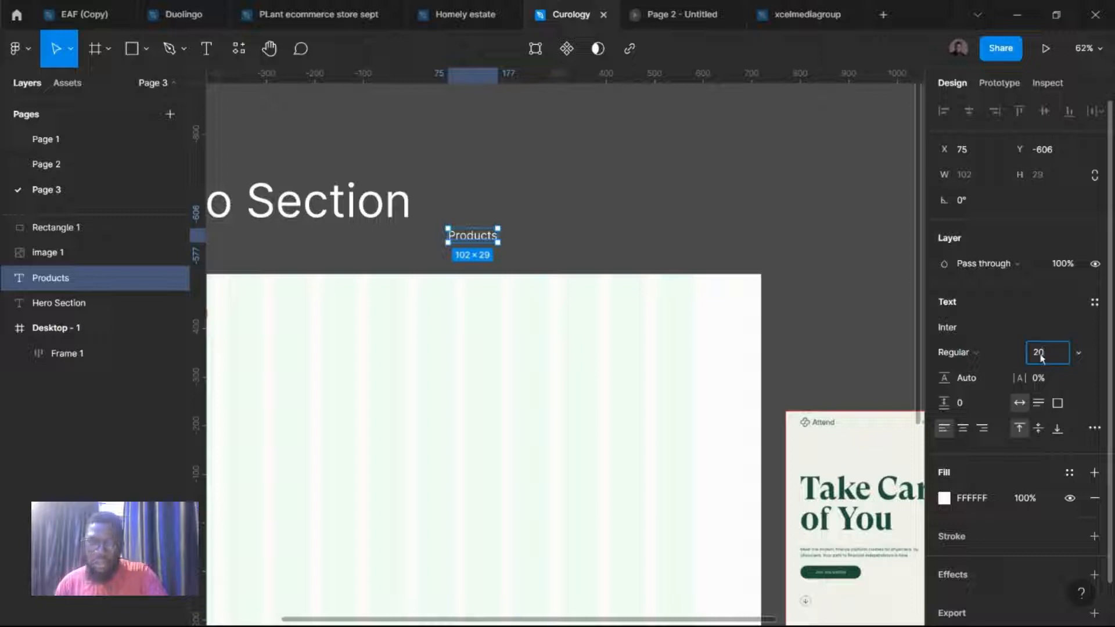
pyautogui.press('Return')
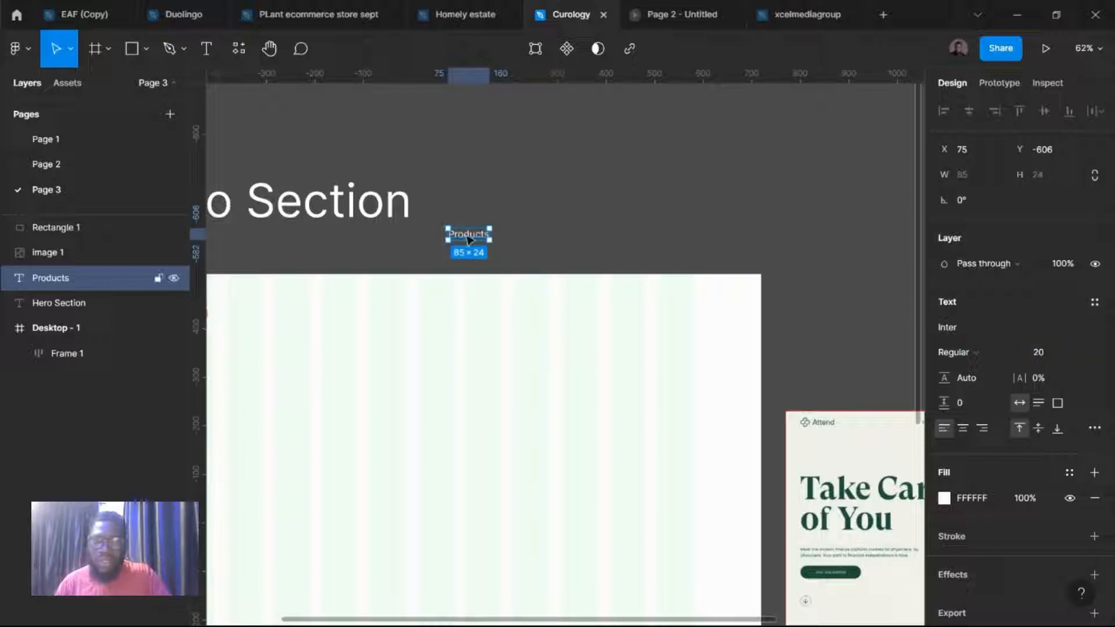
# Step: Duplicate the "Products" text beside it at about X 182, Y -606, and change the copy's text to "Ingredients"
pyautogui.moveTo(468, 239); pyautogui.dragTo(520, 237)
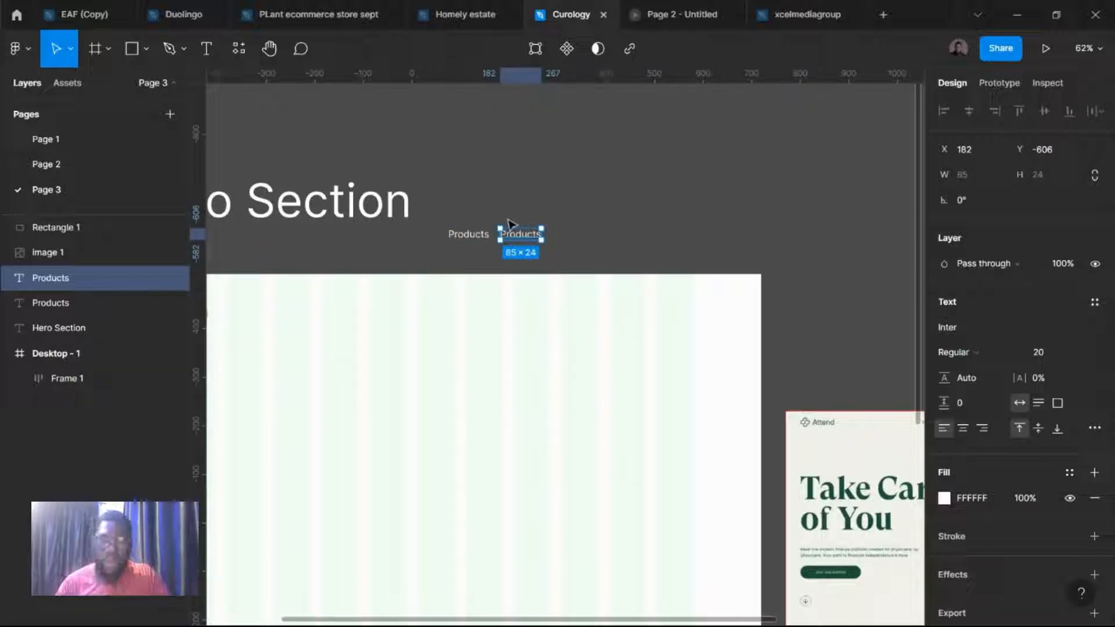
pyautogui.doubleClick(531, 238)
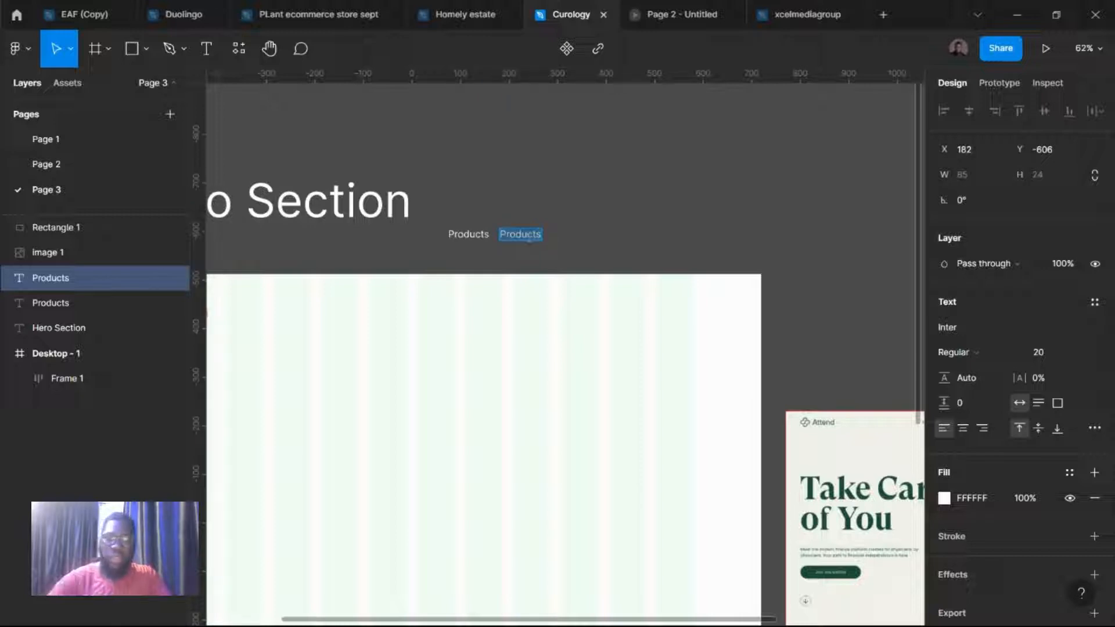
pyautogui.write('Ingredients')
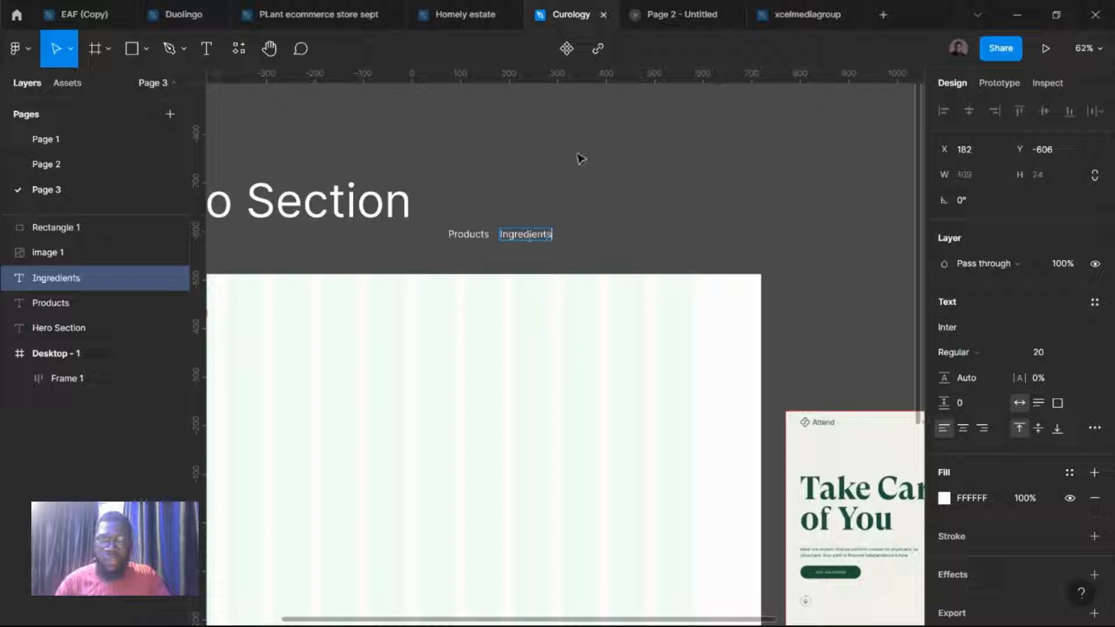
pyautogui.press('Escape')
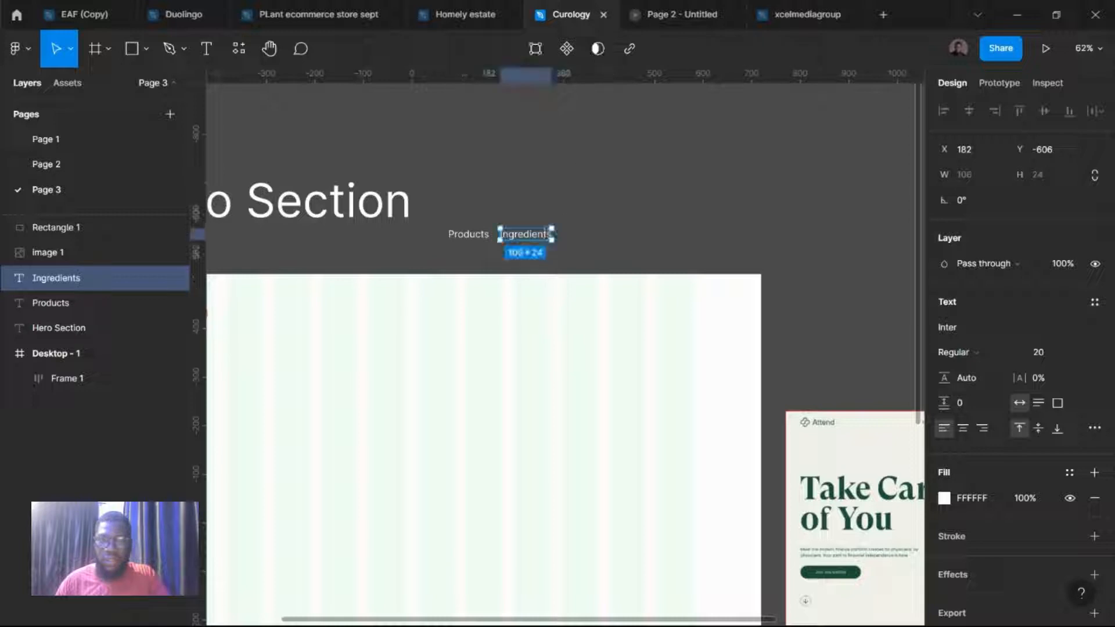
# Step: Duplicate the "Ingredients" text beside it at about X 341, Y -601, and change the copy's text to "Our story"
pyautogui.moveTo(539, 240); pyautogui.dragTo(616, 243)
pyautogui.press('Return')
pyautogui.write('O')
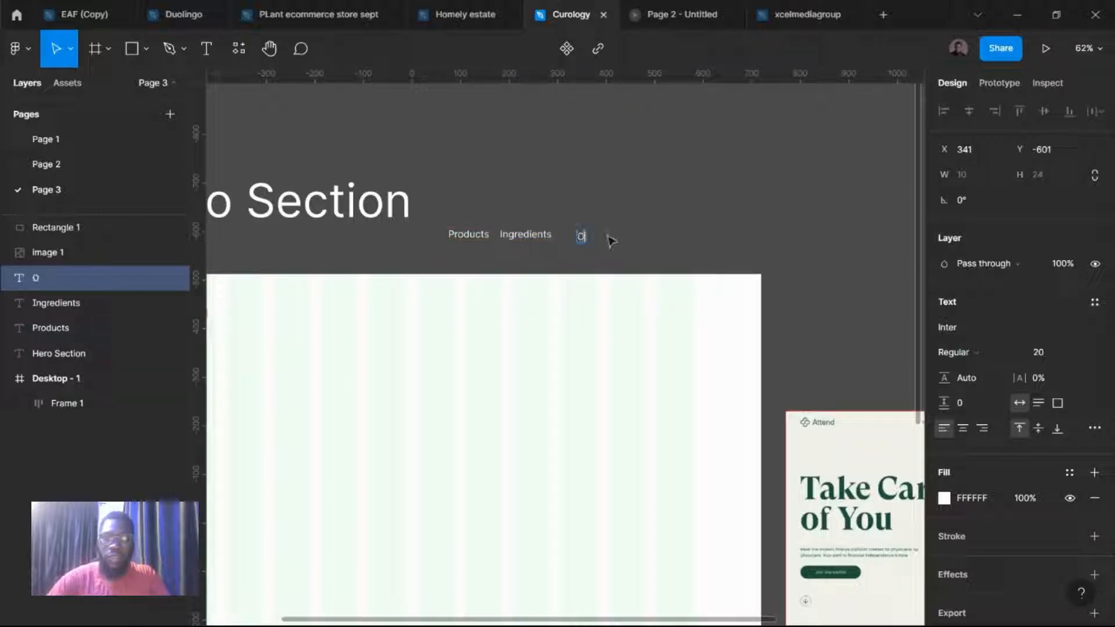
pyautogui.write('ur story')
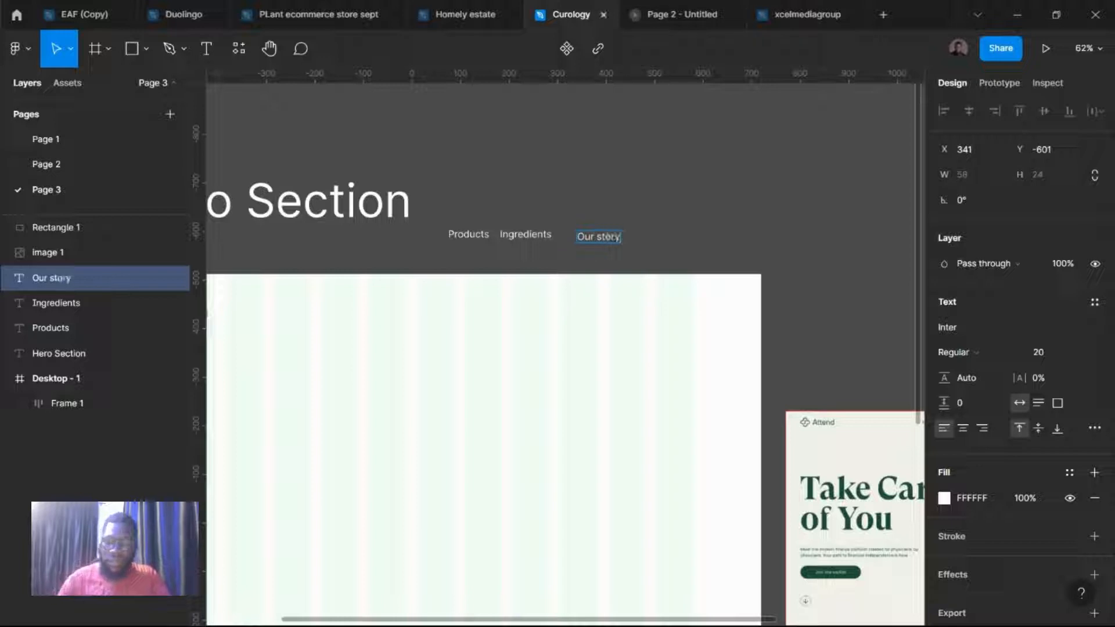
pyautogui.press('Escape')
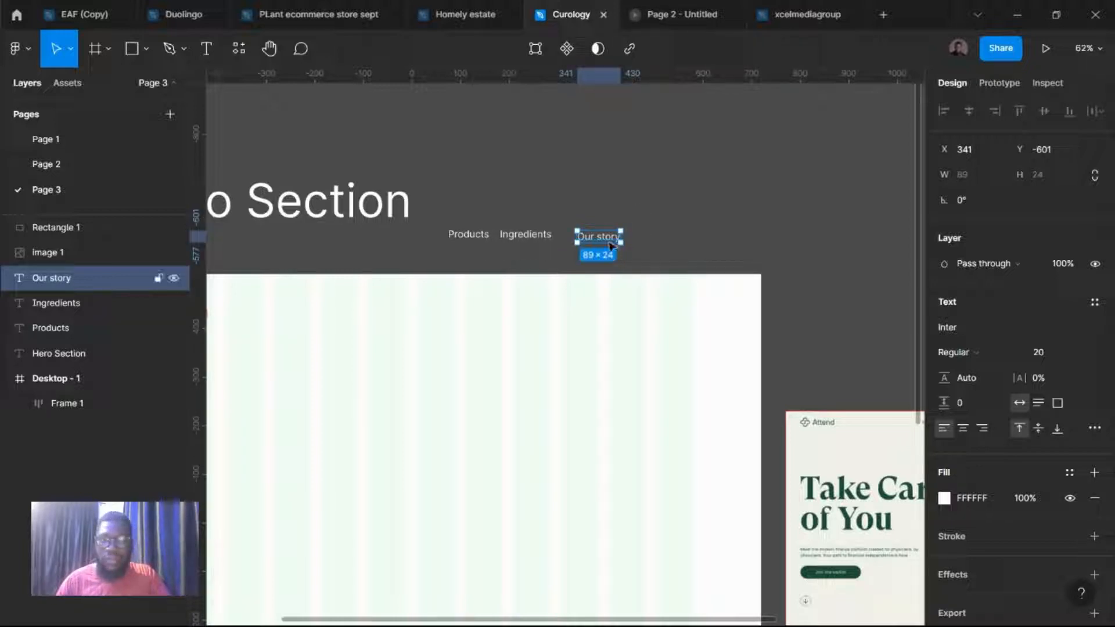
# Step: Duplicate the "Our story" text beside it at about X 467, Y -599, and change the copy's text to "Reviews"
pyautogui.moveTo(607, 239); pyautogui.dragTo(668, 241)
pyautogui.doubleClick(668, 240)
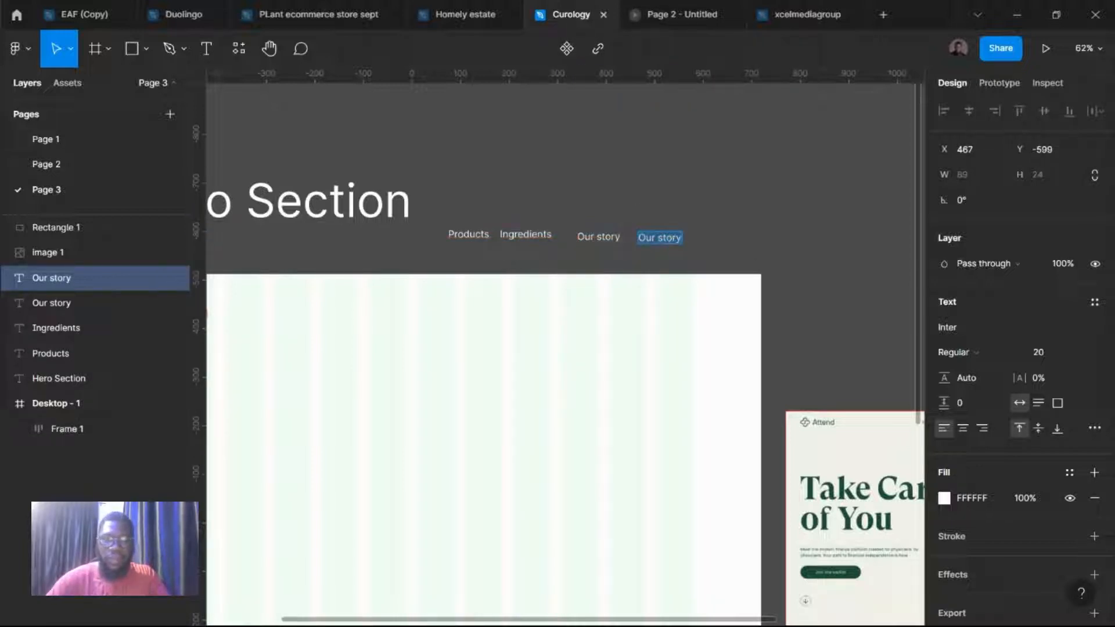
pyautogui.write('Reviews')
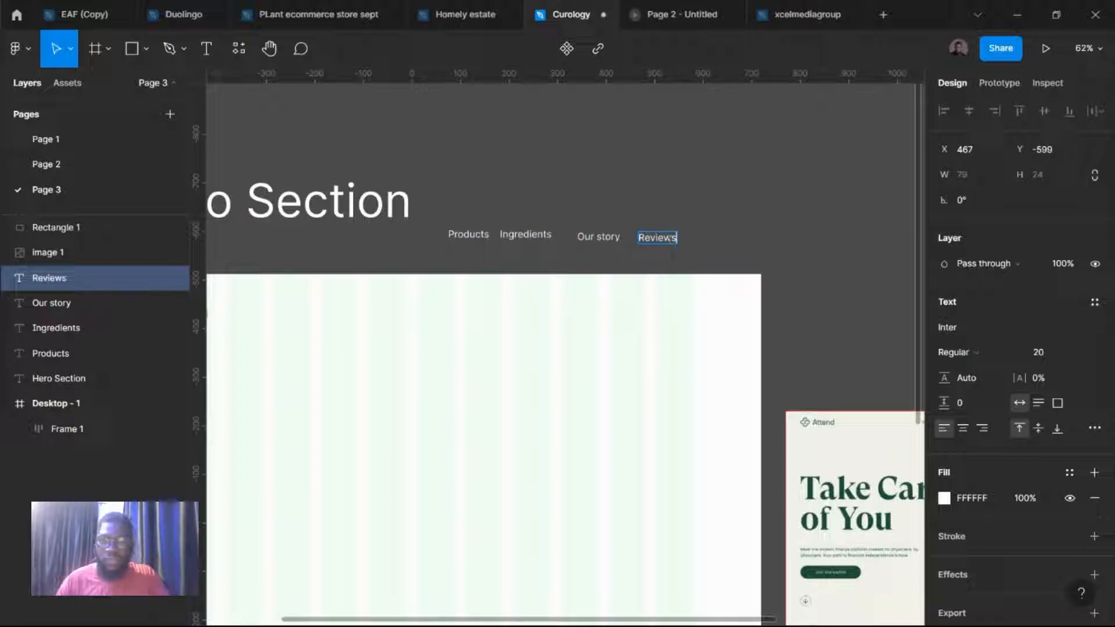
pyautogui.press('Escape')
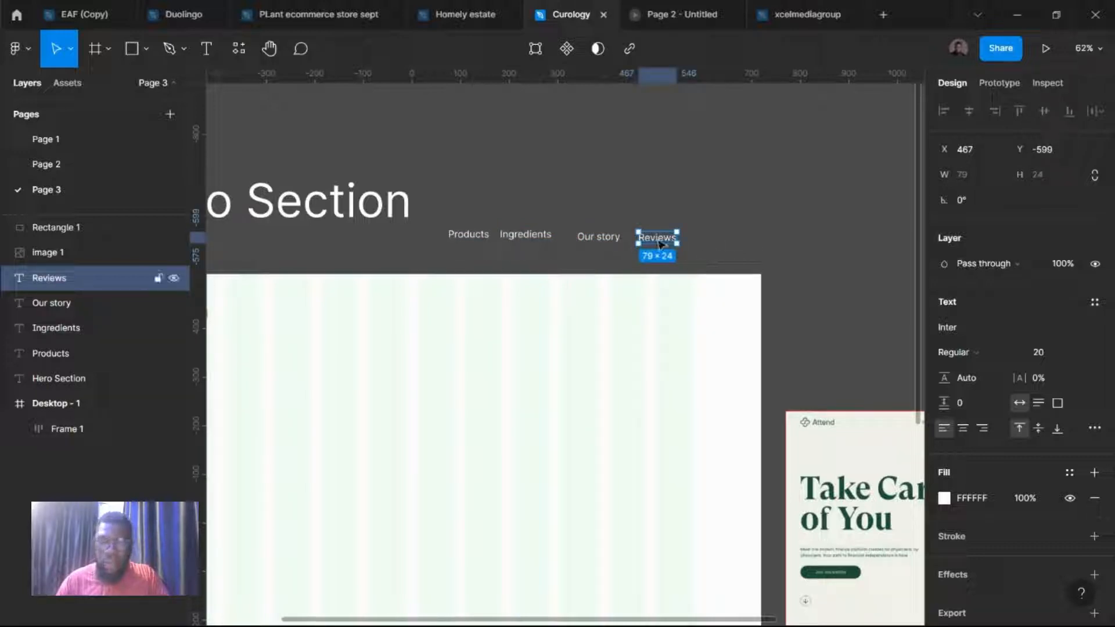
# Step: Duplicate the "Reviews" text beside it at about X 599, Y -604, and change the copy's text to "outlets"
pyautogui.moveTo(660, 244); pyautogui.dragTo(722, 243)
pyautogui.doubleClick(720, 237)
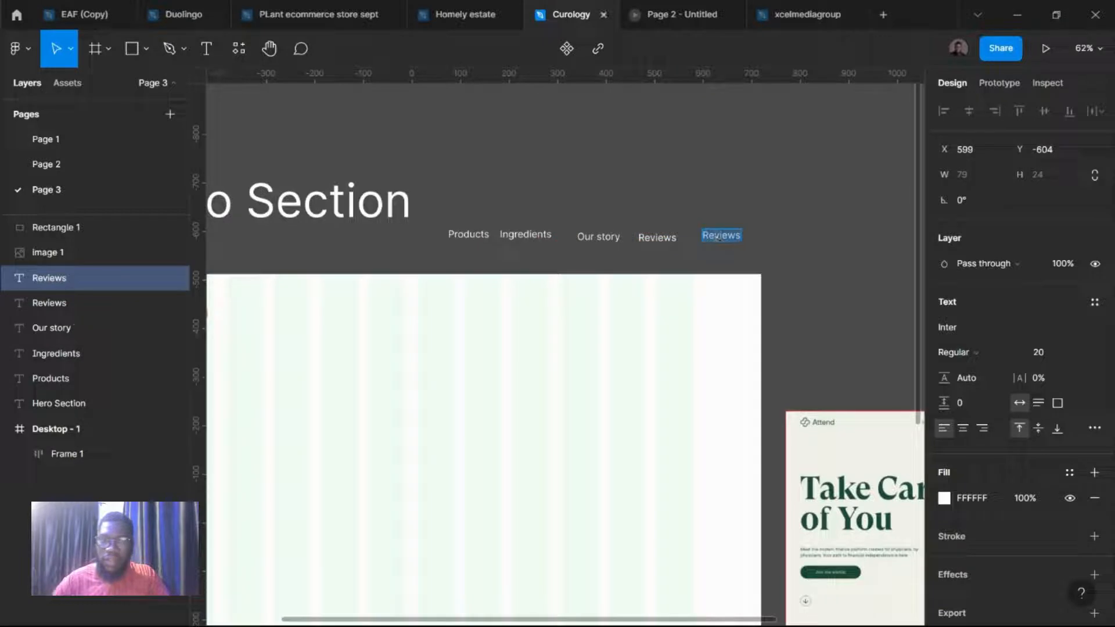
pyautogui.write('out')
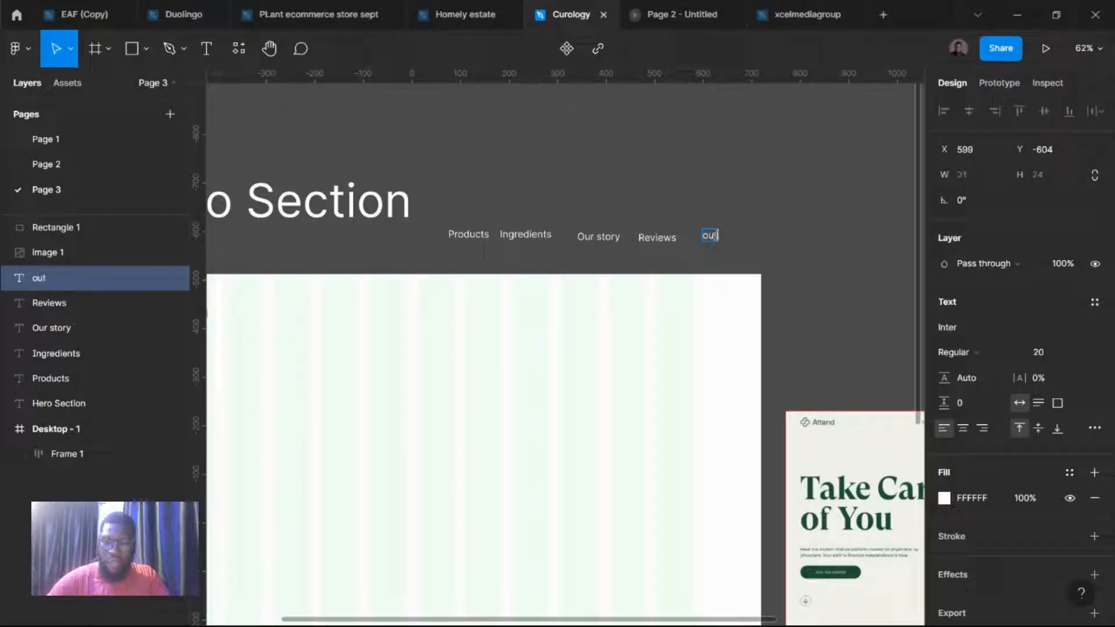
pyautogui.write('lets')
pyautogui.press('Escape')
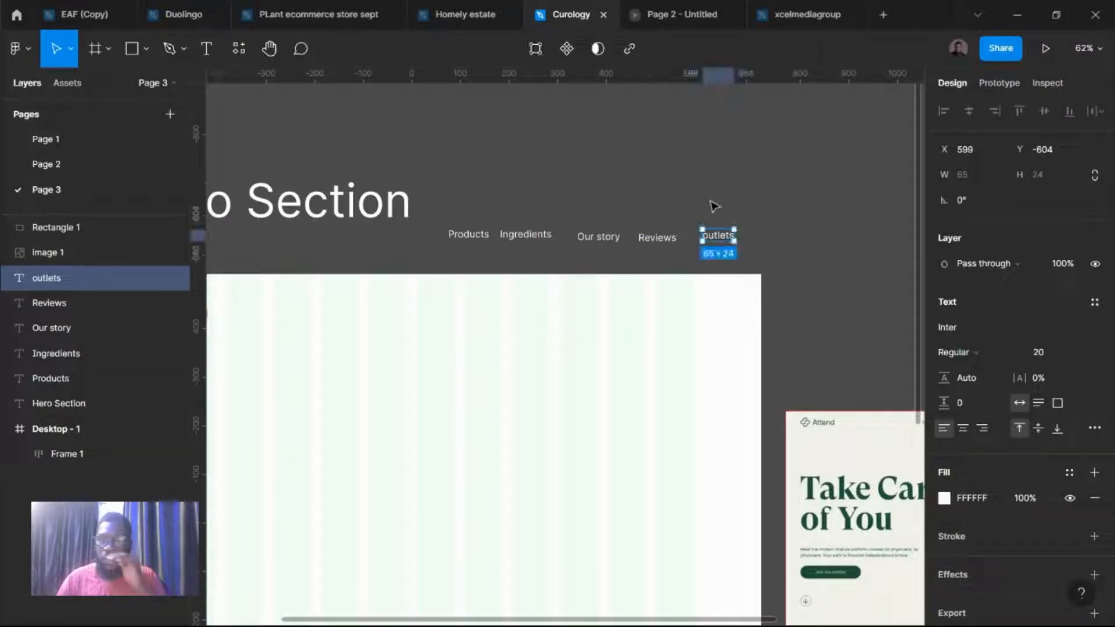
# Step: Tidy up the five navigation texts, from "Products" to "outlets", so they are evenly spaced in a row
pyautogui.click(714, 206)
pyautogui.moveTo(794, 267); pyautogui.dragTo(448, 203)
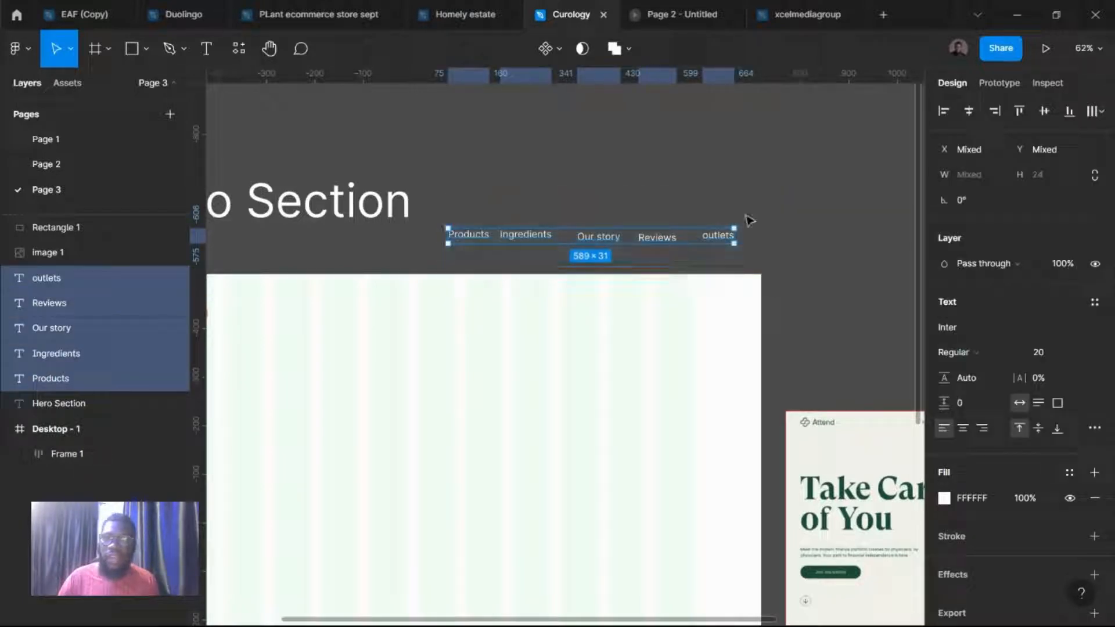
pyautogui.click(1097, 112)
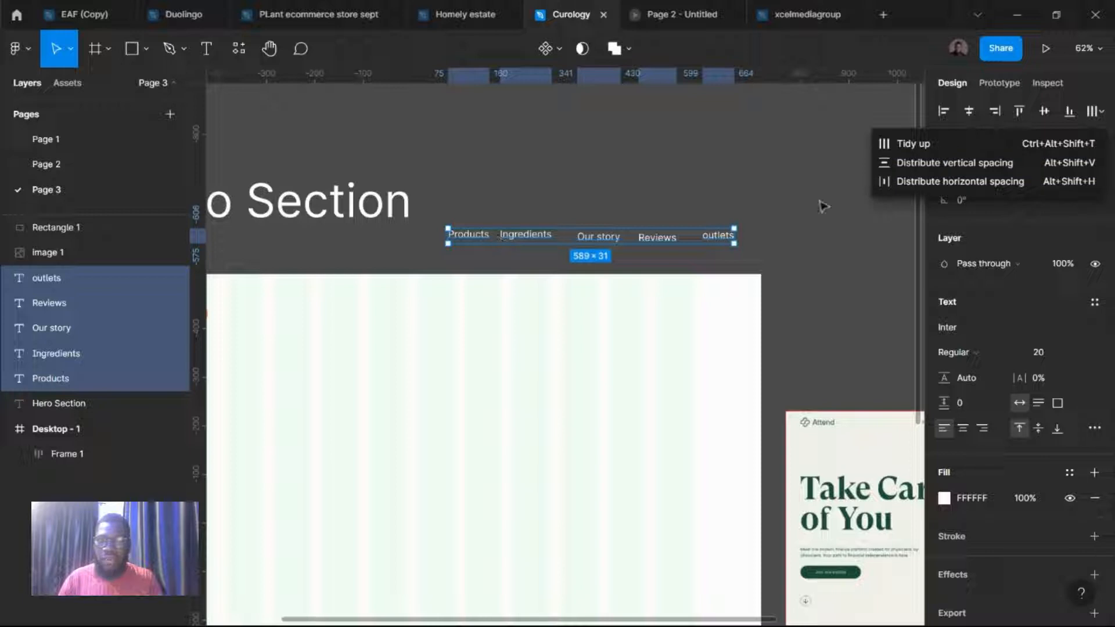
pyautogui.click(911, 145)
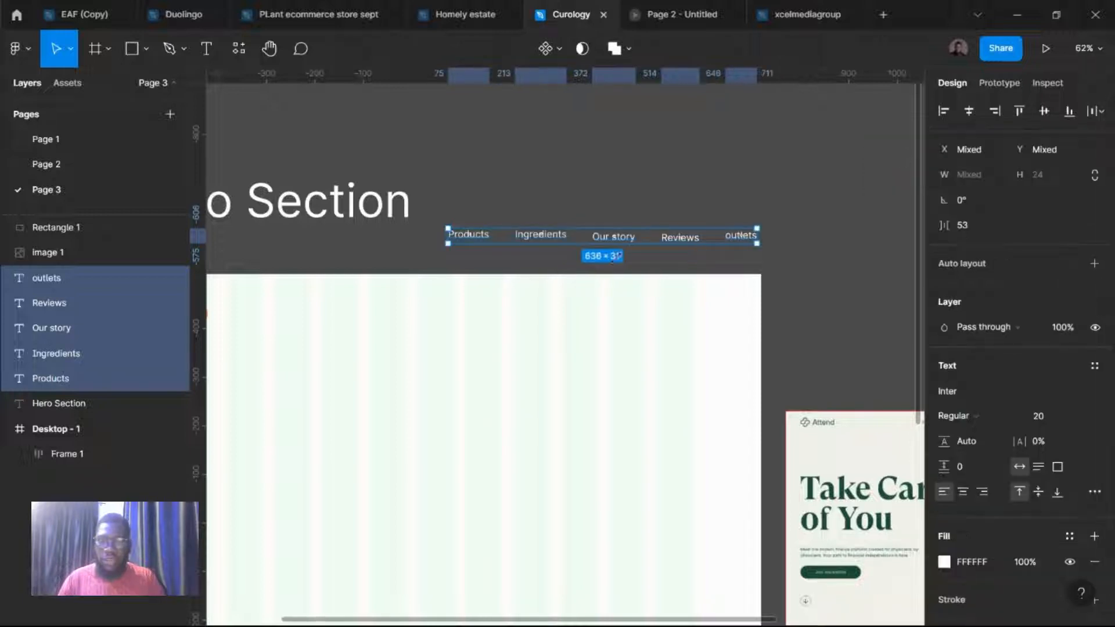
pyautogui.click(493, 242)
pyautogui.click(477, 241)
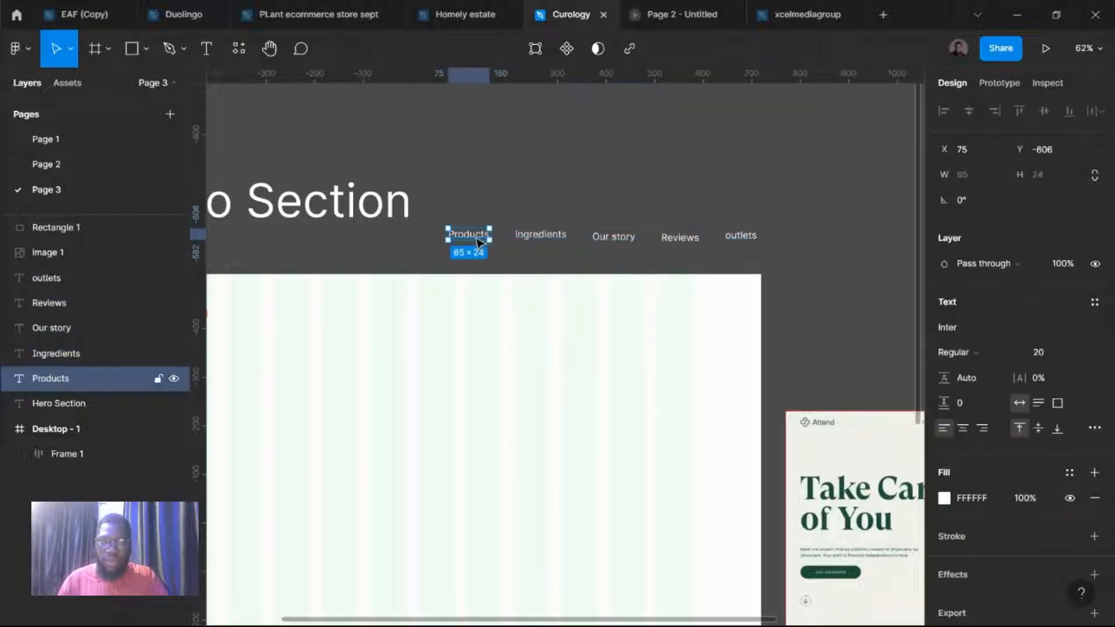
pyautogui.click(552, 239)
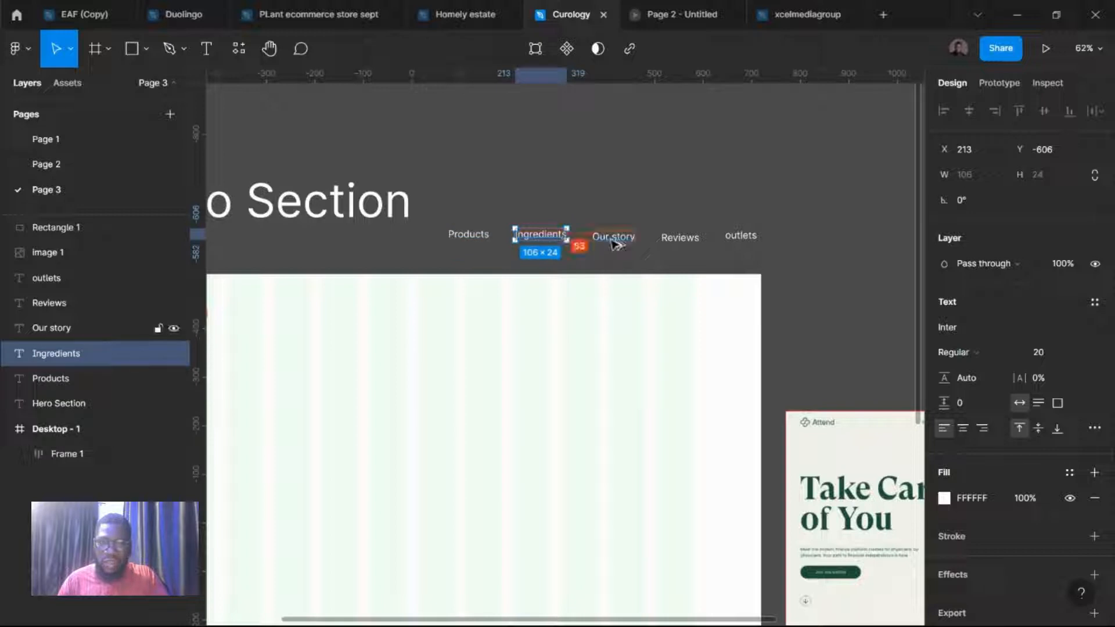
# Step: Align the five navigation texts on their vertical centers and set the horizontal spacing between them to 32
pyautogui.moveTo(790, 257); pyautogui.dragTo(440, 206)
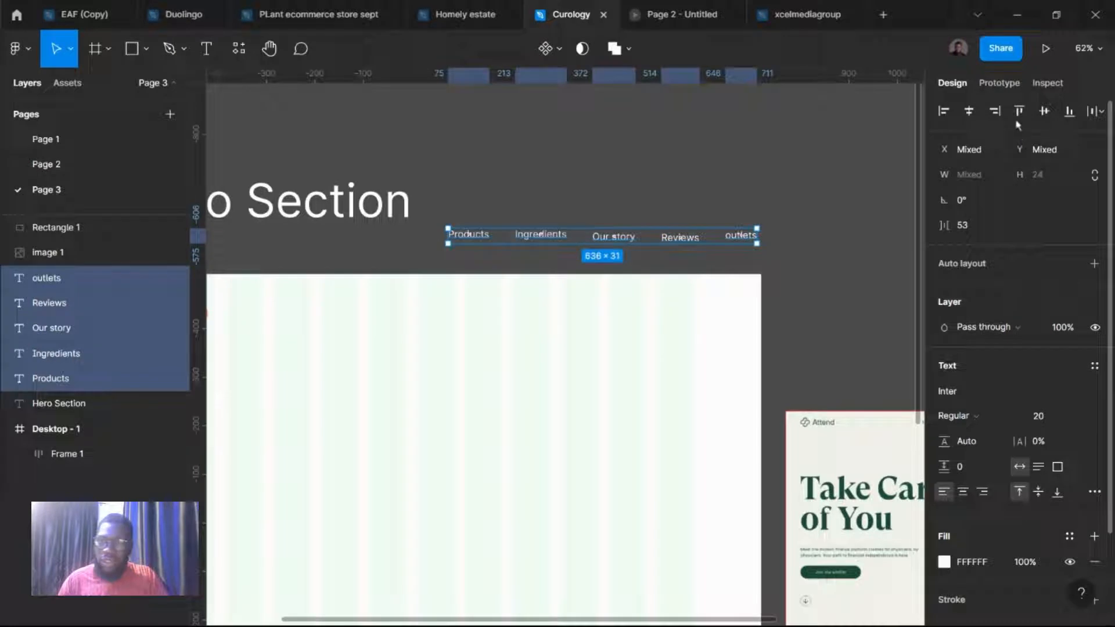
pyautogui.click(1045, 112)
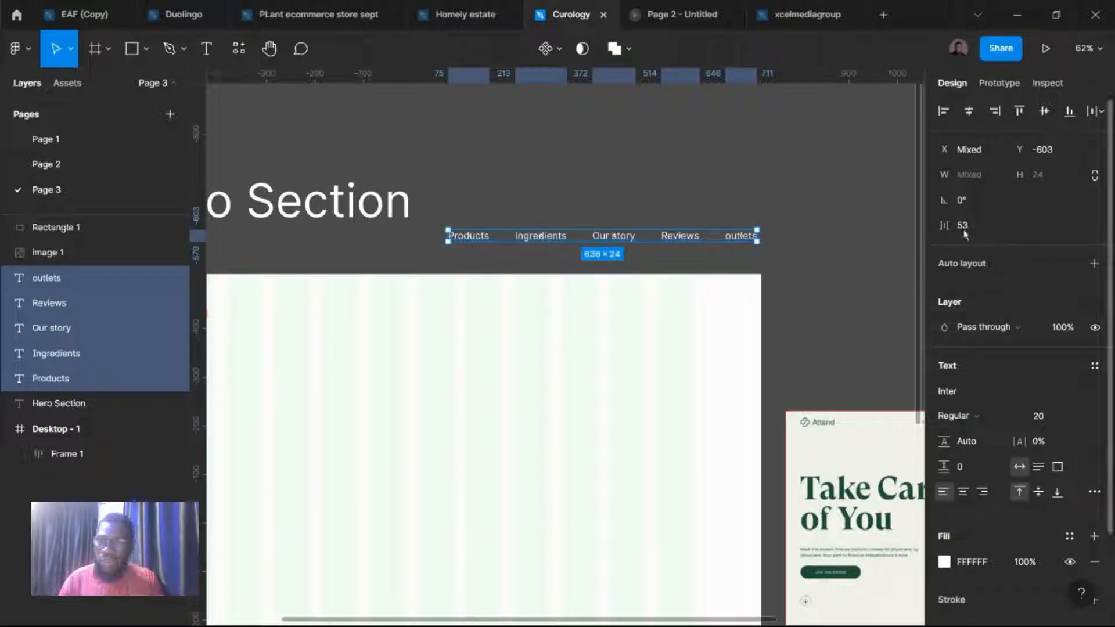
pyautogui.moveTo(943, 225); pyautogui.dragTo(917, 232)
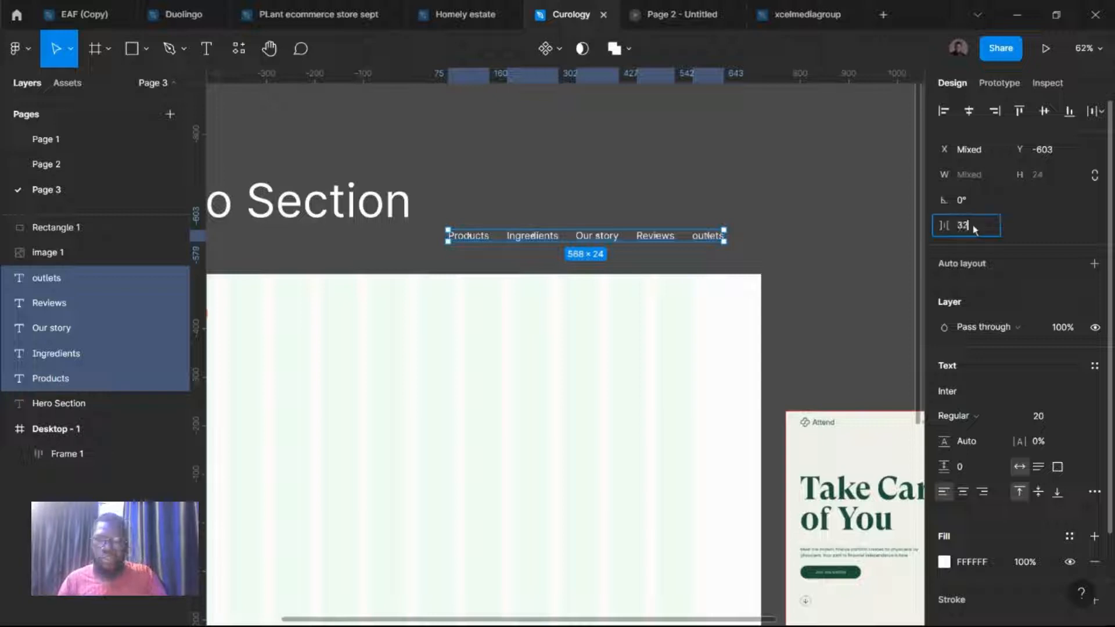
pyautogui.press('Return')
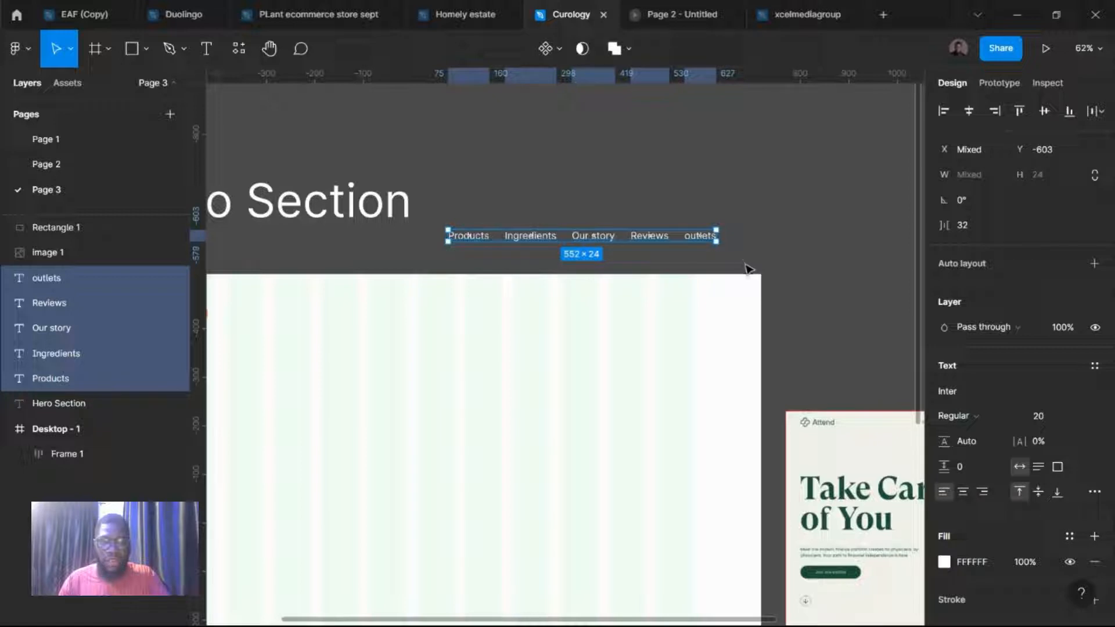
# Step: Wrap the five navigation texts in an auto layout frame and change their color from white to black
pyautogui.hotkey('shift', 'a')
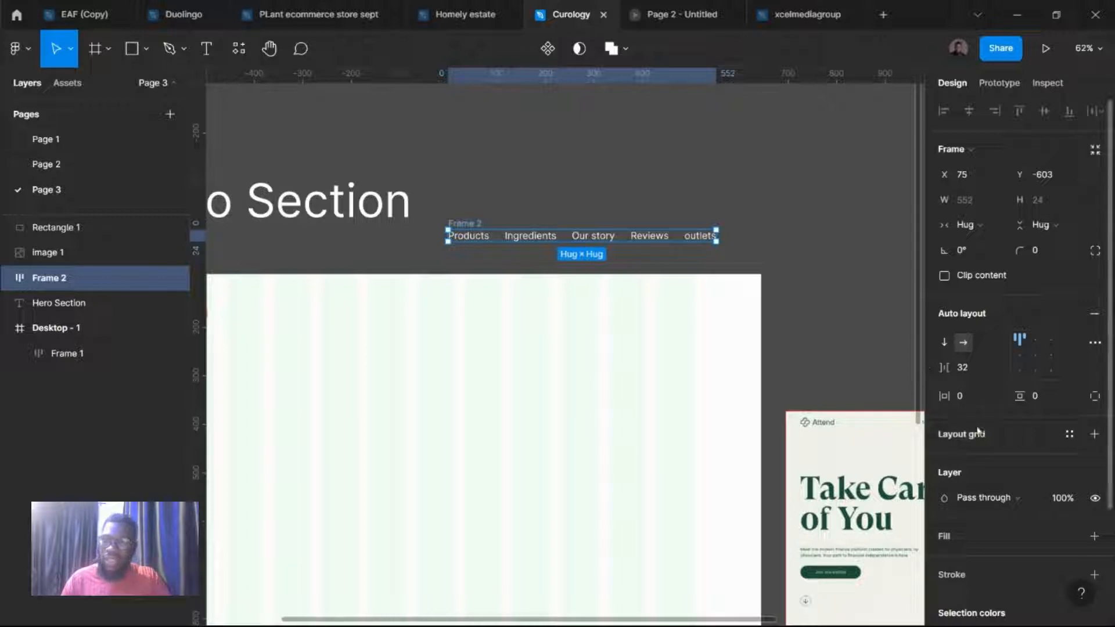
pyautogui.scroll(-3, 958, 459)
pyautogui.click(944, 488)
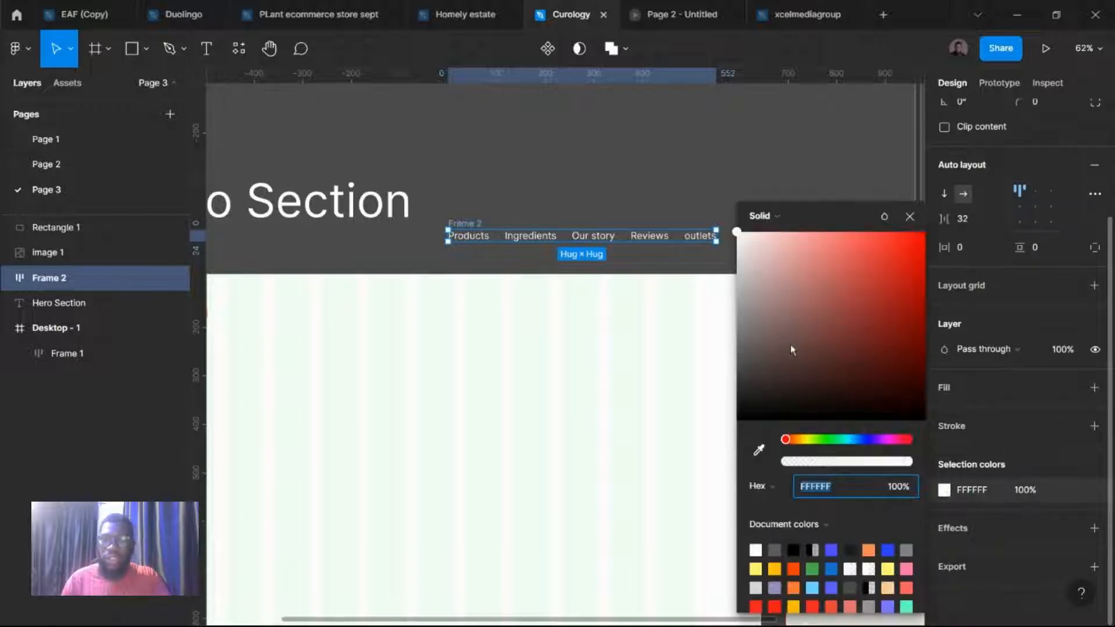
pyautogui.moveTo(790, 345); pyautogui.dragTo(592, 549)
pyautogui.click(552, 154)
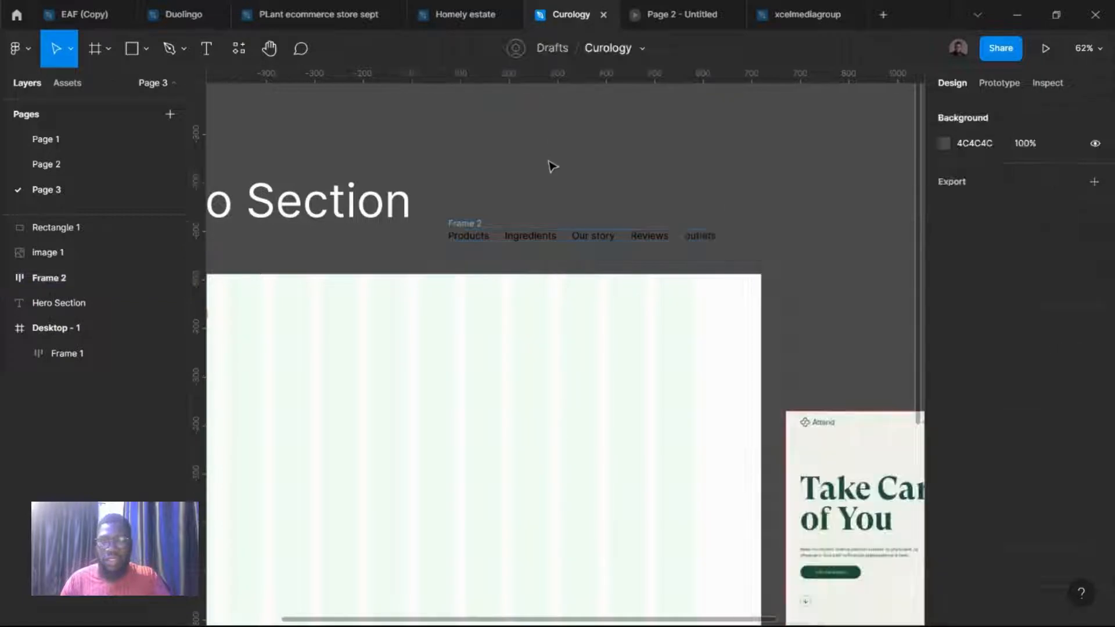
# Step: Move the navigation links frame into the Desktop - 1 frame, level with the Lotion logo at X 748, Y 68
pyautogui.scroll(-5, 530, 182)
pyautogui.moveTo(505, 200); pyautogui.dragTo(488, 248)
pyautogui.scroll(5, 480, 253)
pyautogui.scroll(-5, 480, 254)
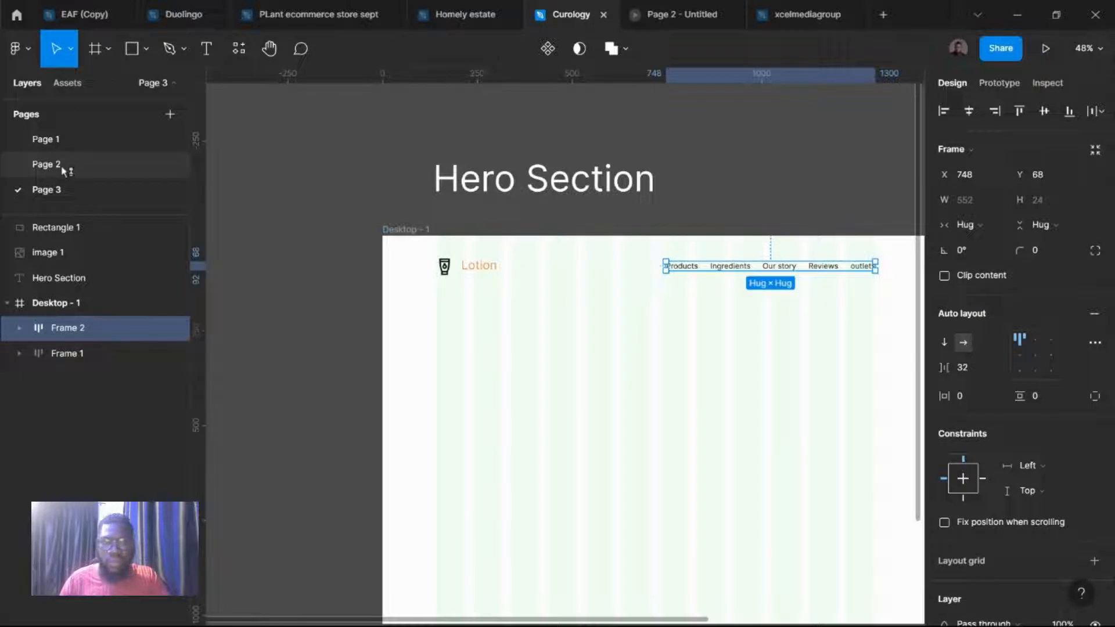
# Step: Draw a frame below the navigation links, narrow it to about 469 × 612, and place it at X 831, Y 206
pyautogui.hscroll(3, 515, 320)
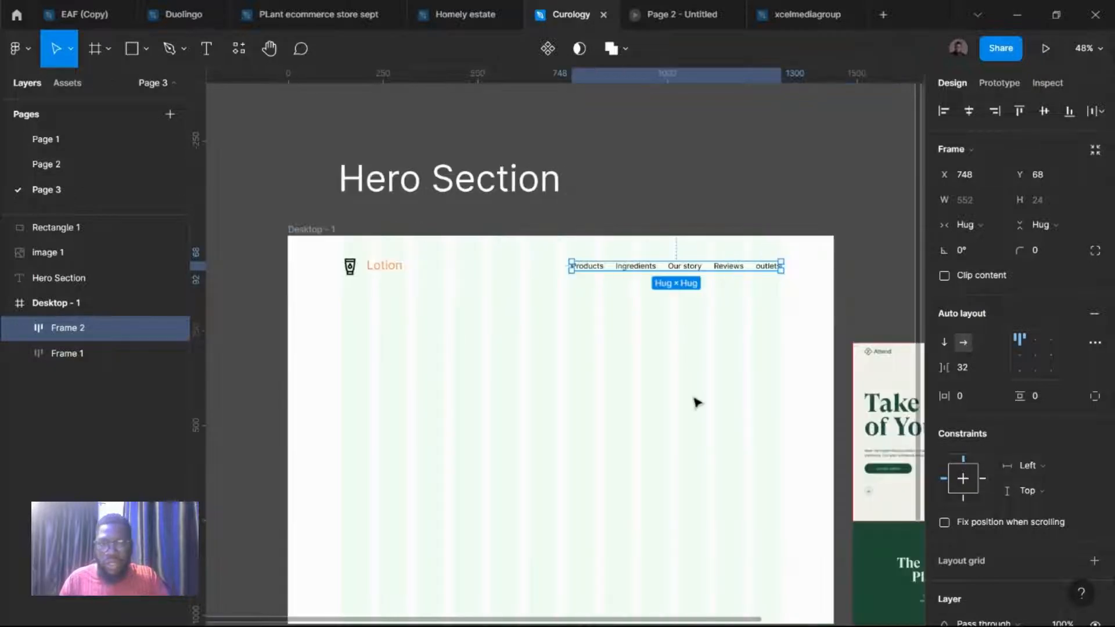
pyautogui.scroll(-3, 617, 424)
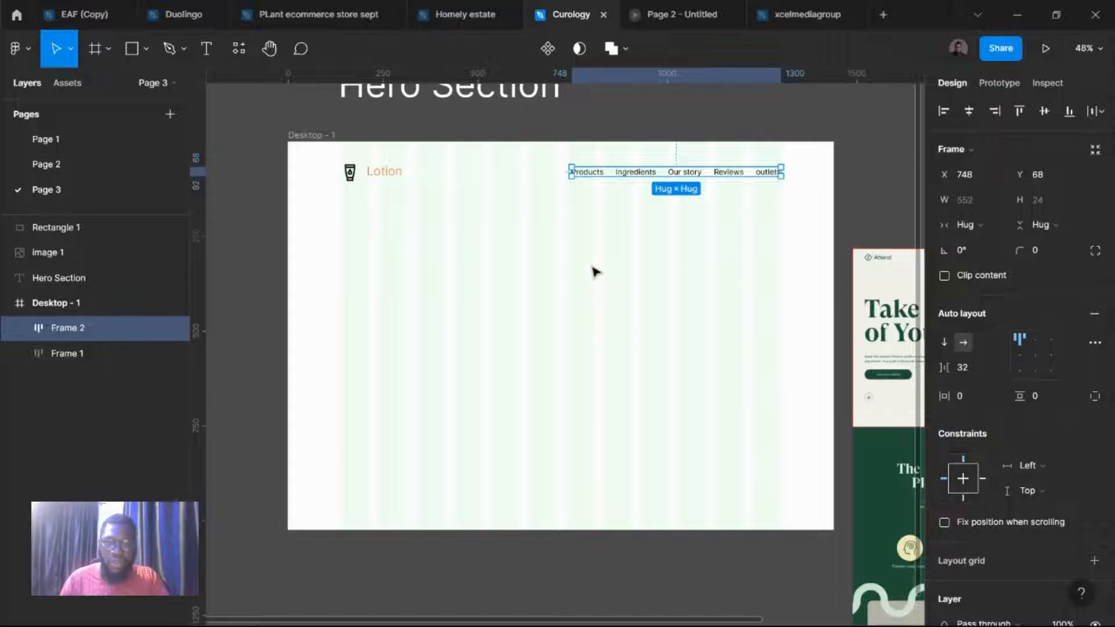
pyautogui.press('f')
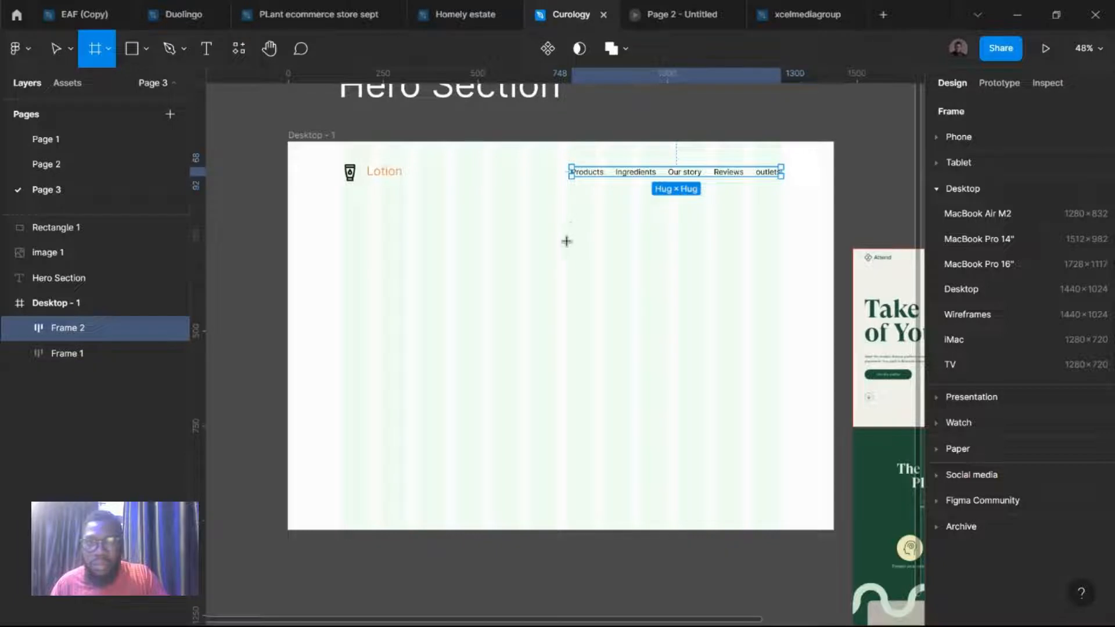
pyautogui.moveTo(566, 240)
pyautogui.mouseDown()
pyautogui.moveTo(782, 391)
pyautogui.moveTo(782, 479)
pyautogui.mouseUp()
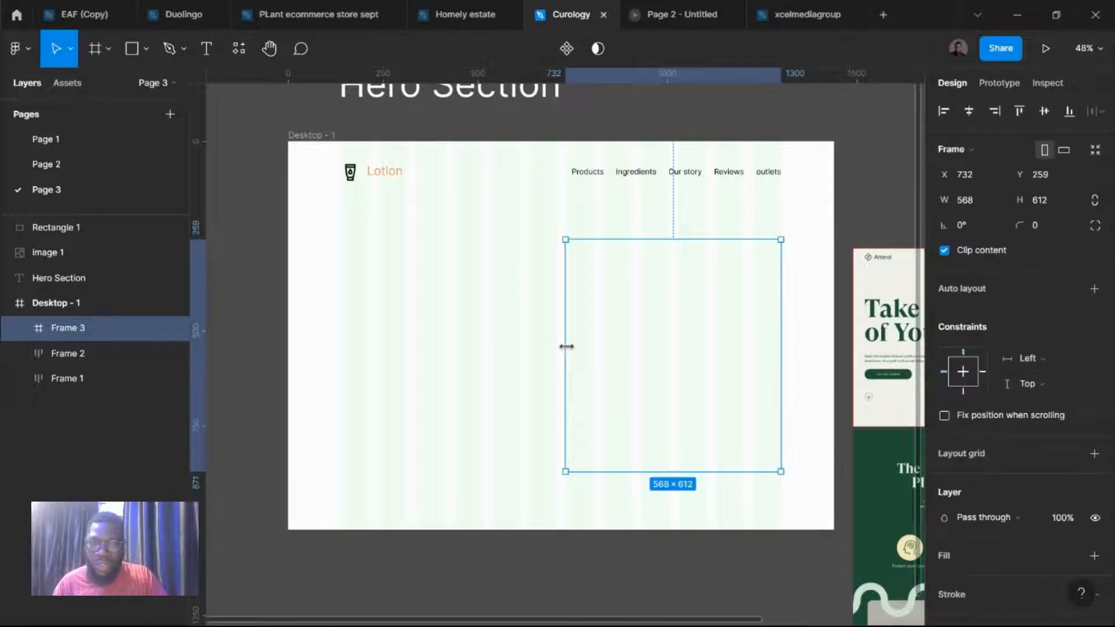
pyautogui.moveTo(566, 347); pyautogui.dragTo(604, 347)
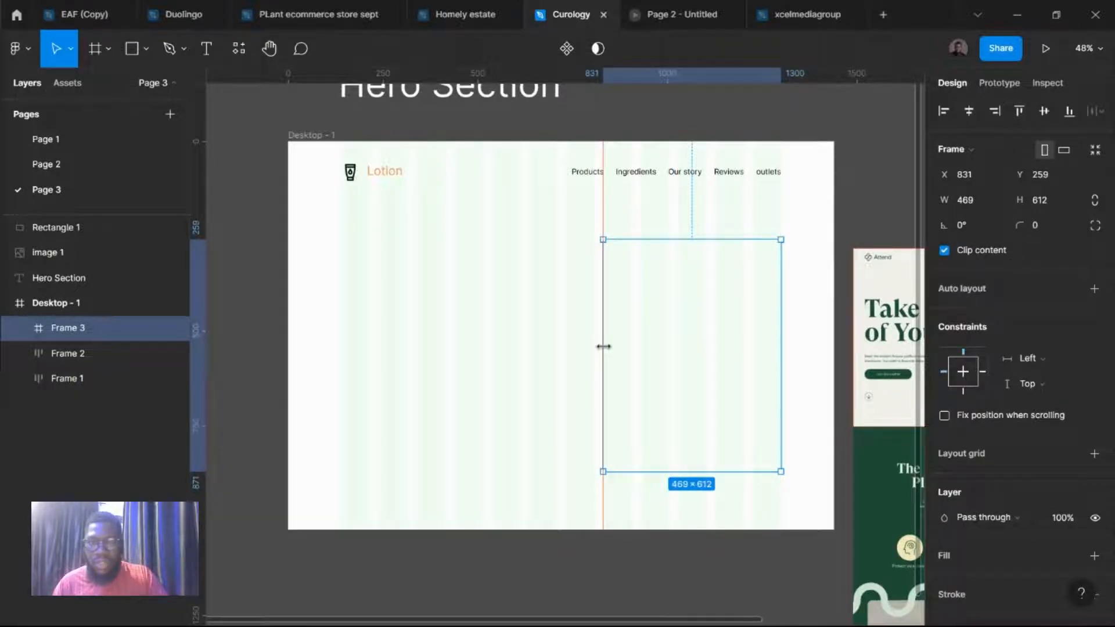
pyautogui.moveTo(706, 331)
pyautogui.mouseDown()
pyautogui.moveTo(705, 319)
pyautogui.moveTo(696, 324)
pyautogui.mouseUp()
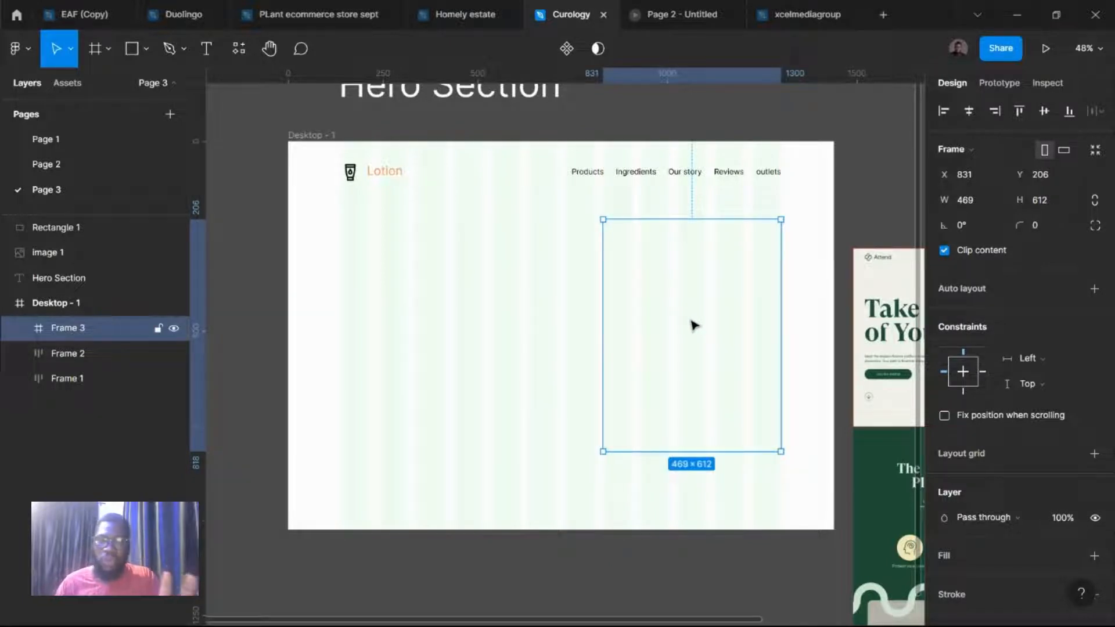
# Step: Run the Unsplash plugin on the new empty frame and search its photos for "curology"
pyautogui.rightClick(691, 324)
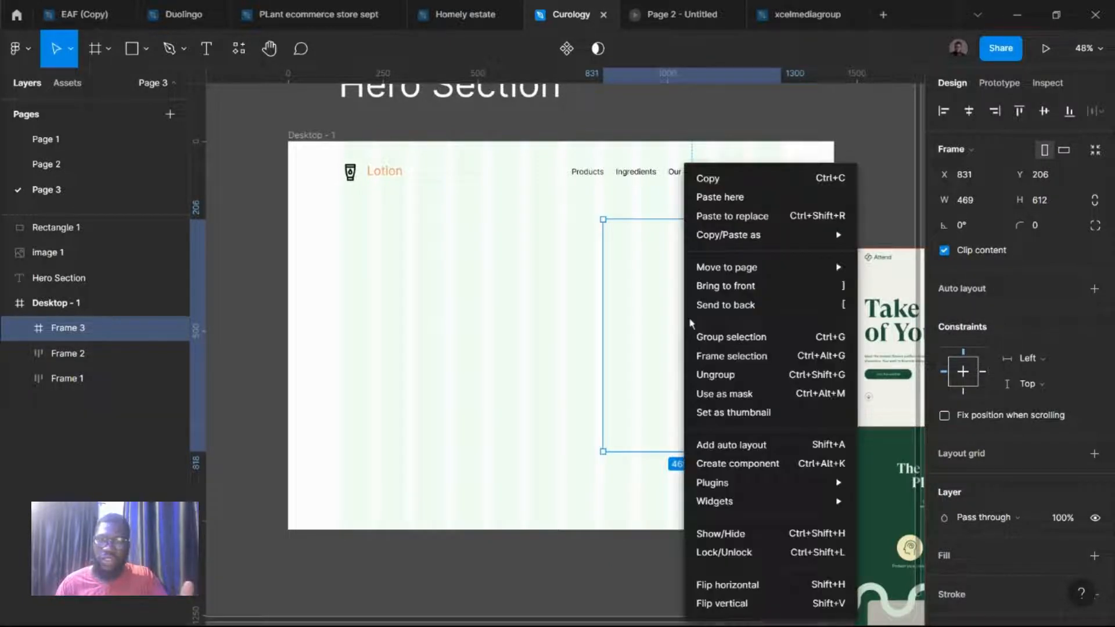
pyautogui.moveTo(733, 483)
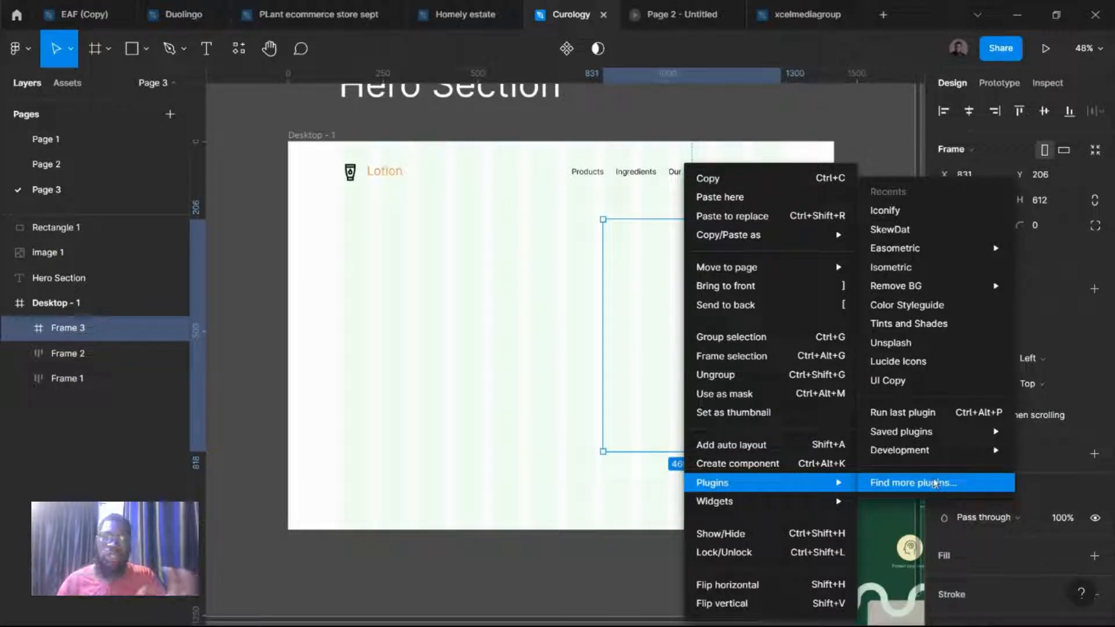
pyautogui.moveTo(911, 458)
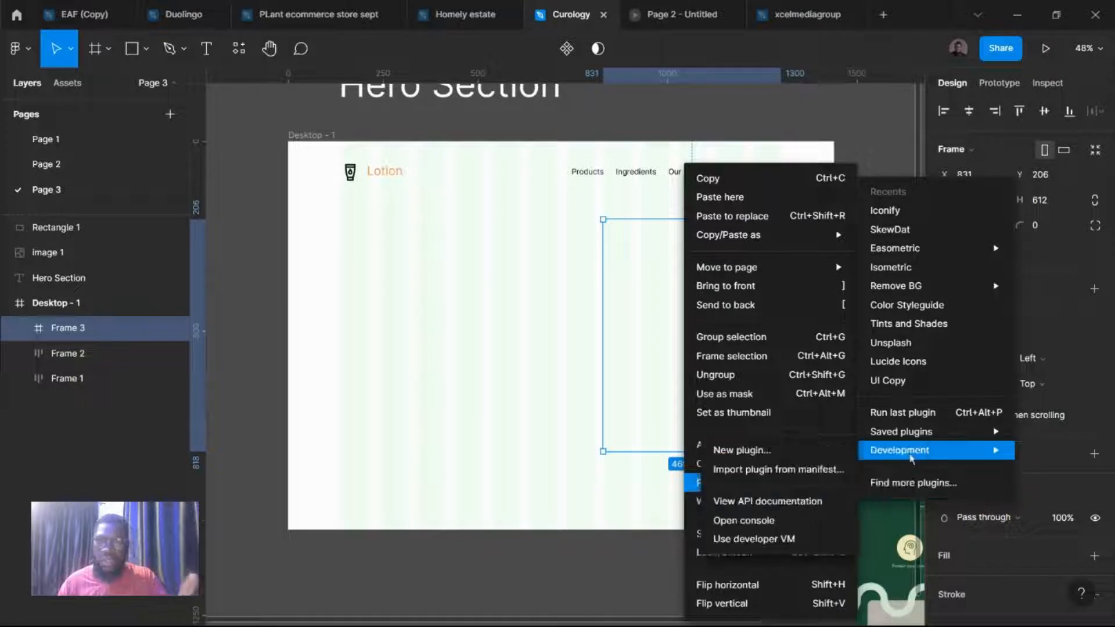
pyautogui.click(902, 344)
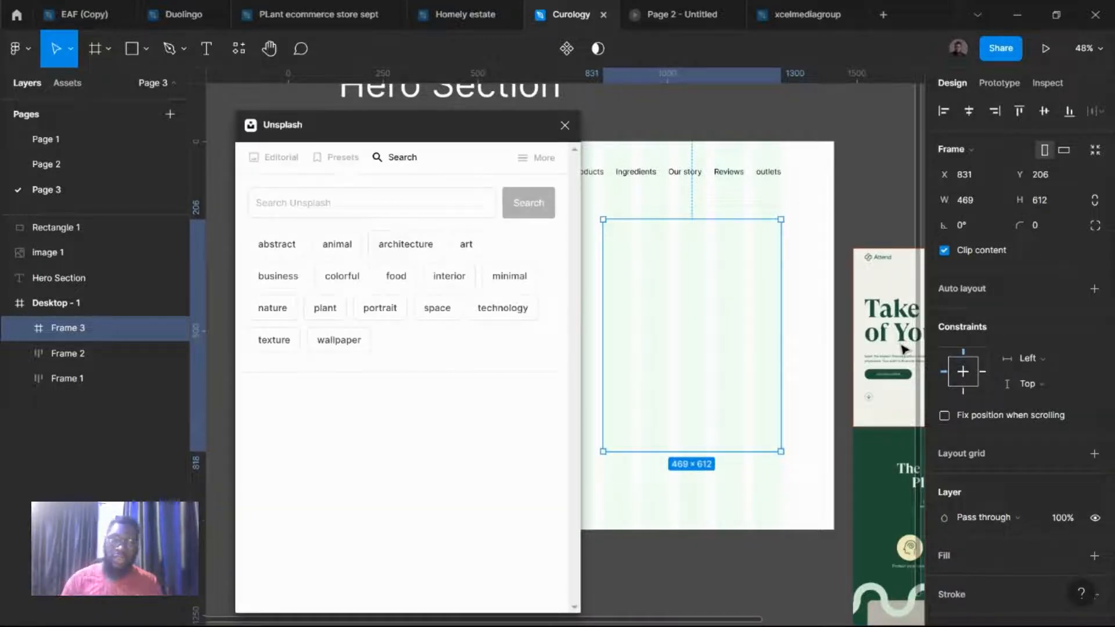
pyautogui.click(371, 208)
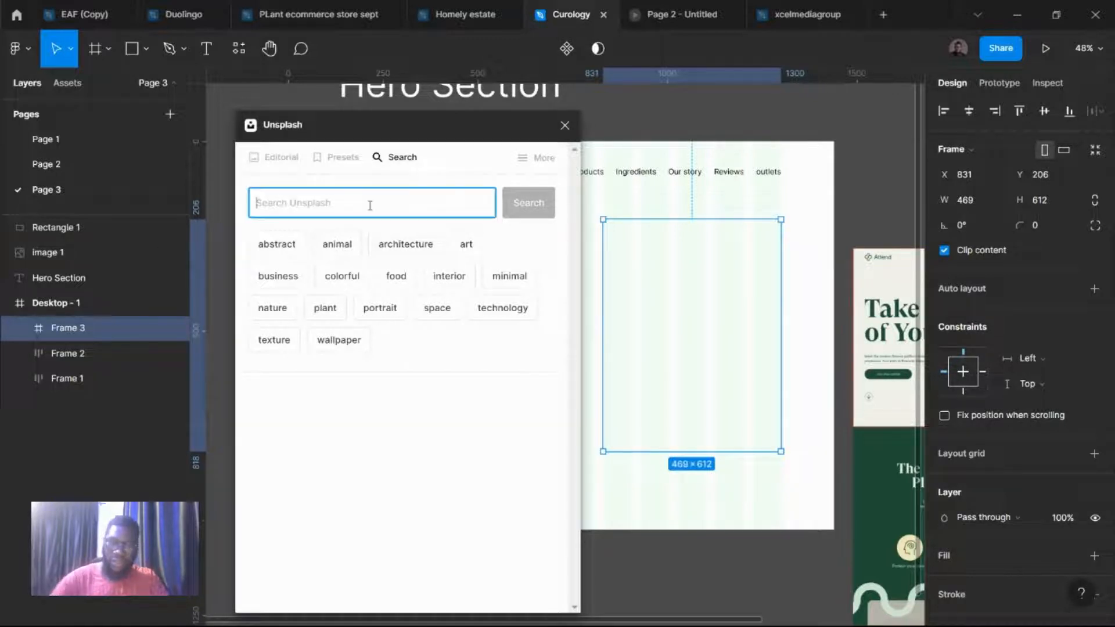
pyautogui.write('aurology')
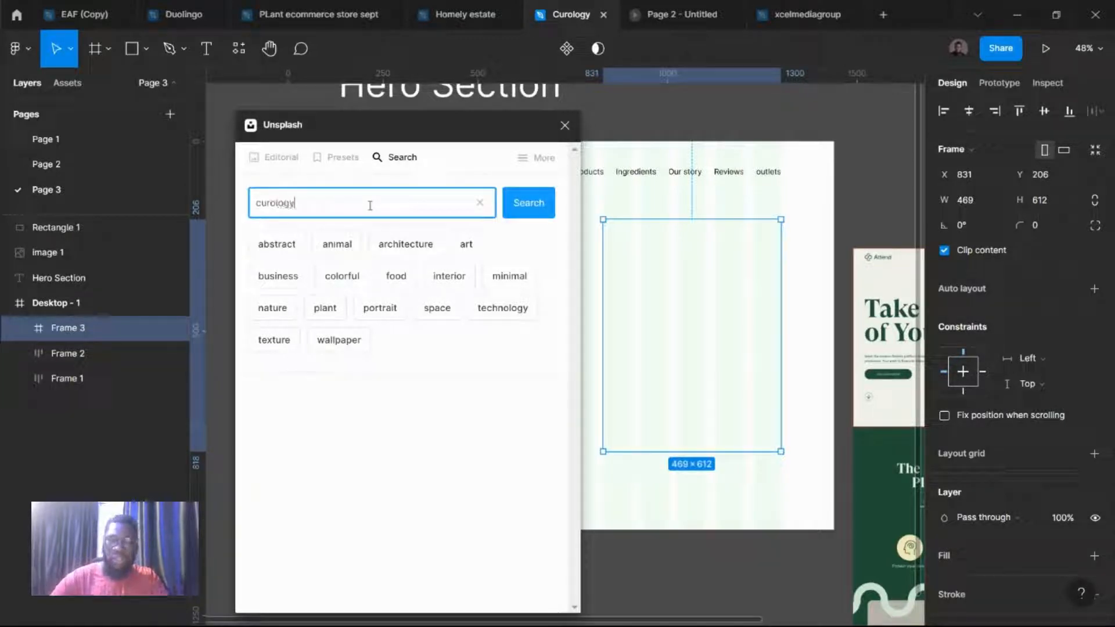
pyautogui.press('Return')
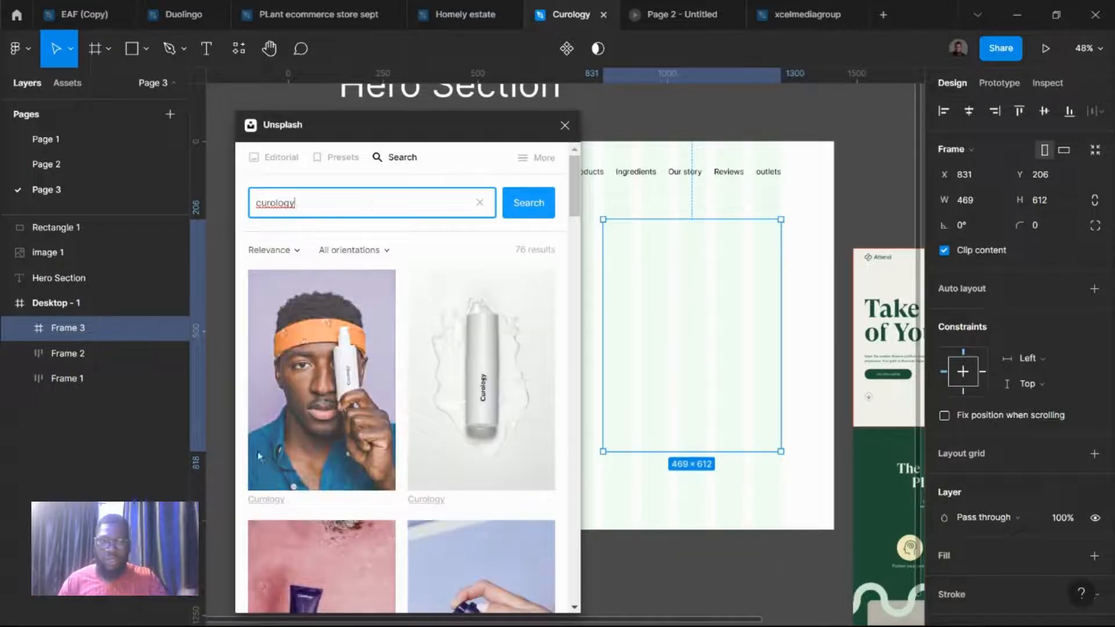
# Step: Fill the frame with the Unsplash photo of the man in an orange headband and green shirt holding a white bottle, and close the plugin
pyautogui.scroll(-10, 340, 402)
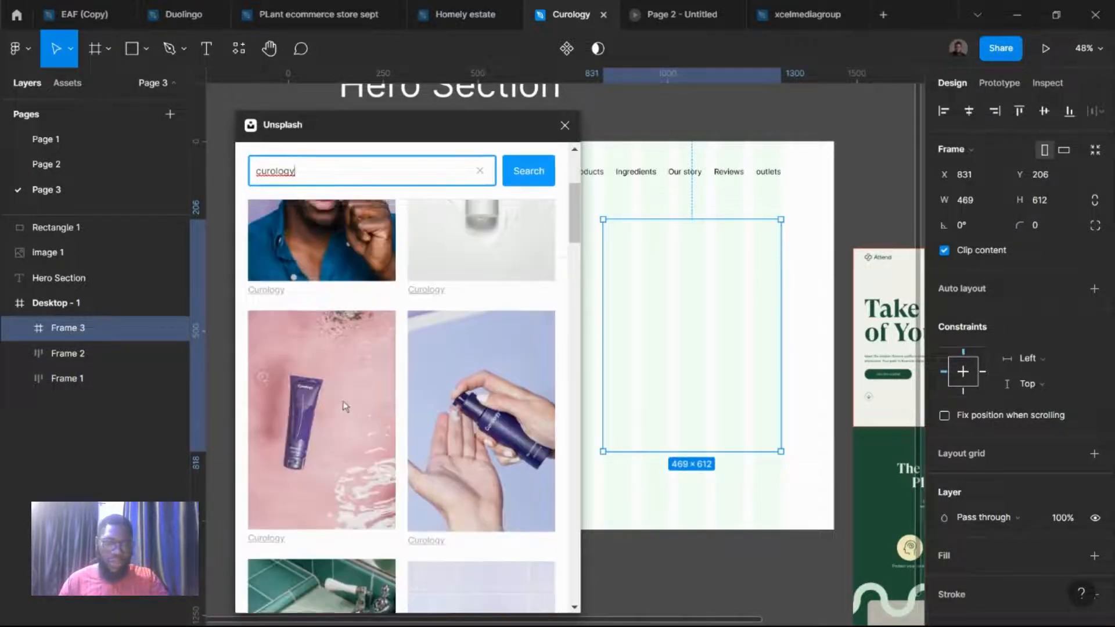
pyautogui.scroll(-12, 359, 428)
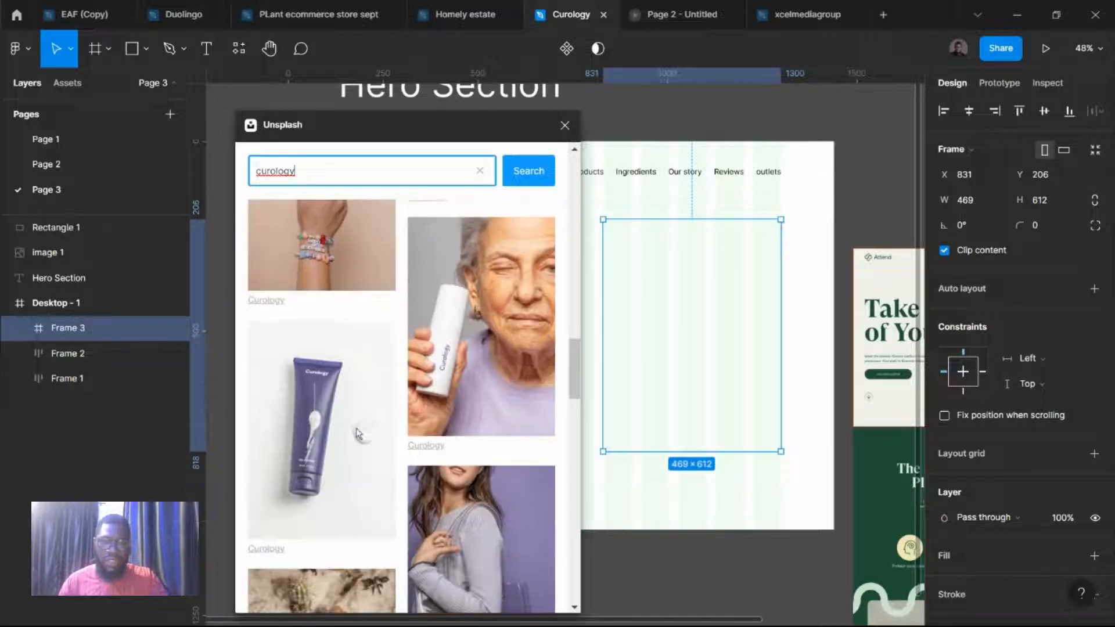
pyautogui.scroll(-5, 355, 432)
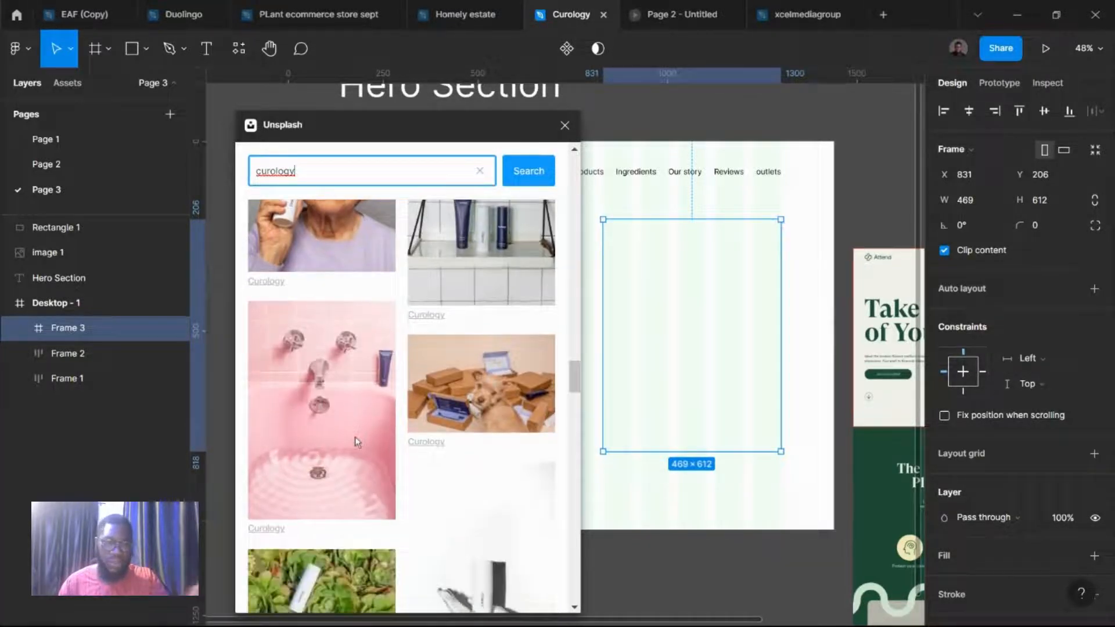
pyautogui.scroll(-10, 356, 438)
pyautogui.scroll(-2, 354, 449)
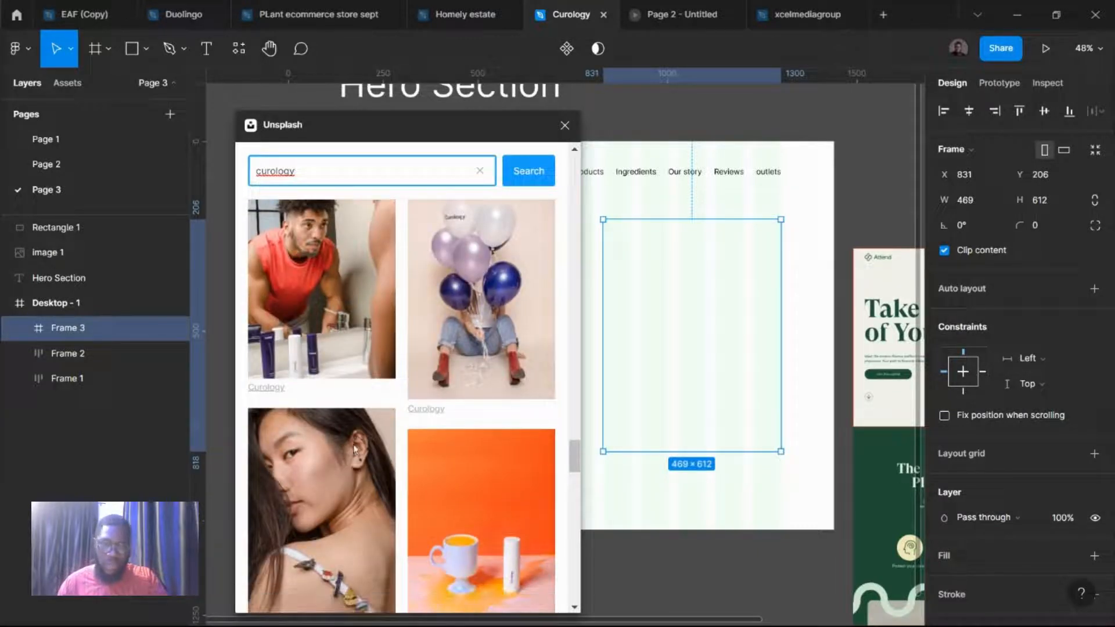
pyautogui.scroll(-10, 352, 447)
pyautogui.scroll(-5, 350, 445)
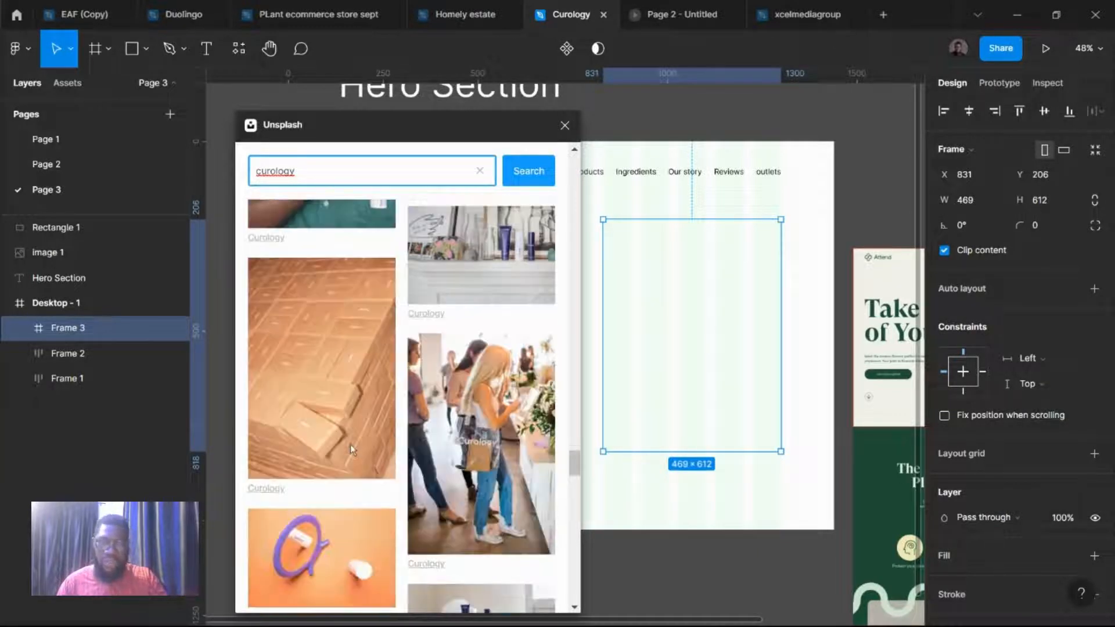
pyautogui.scroll(3, 350, 444)
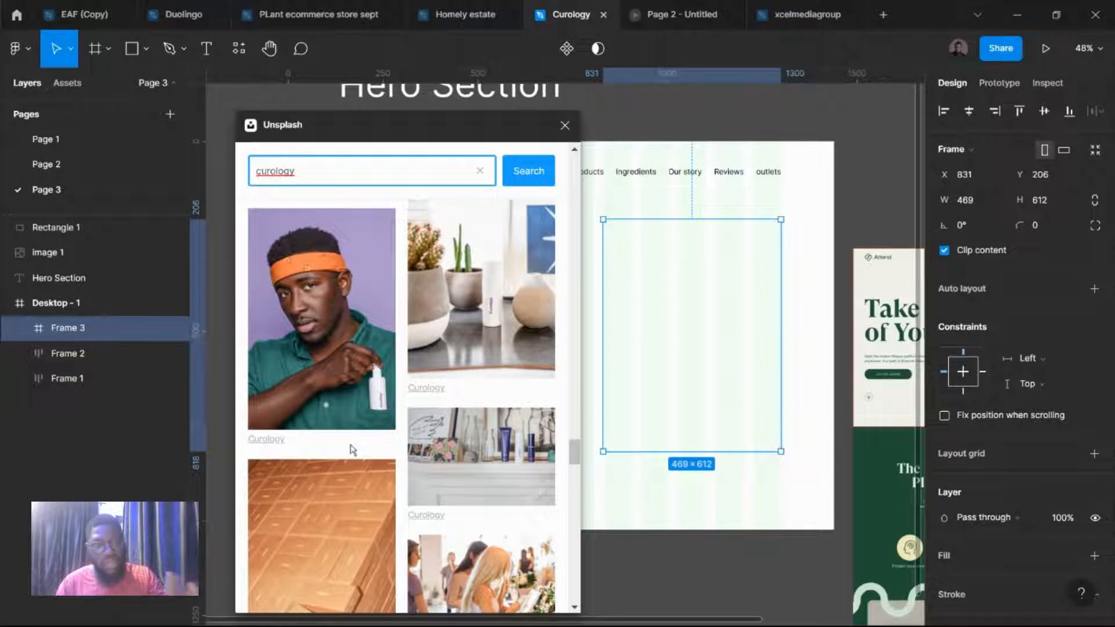
pyautogui.click(336, 352)
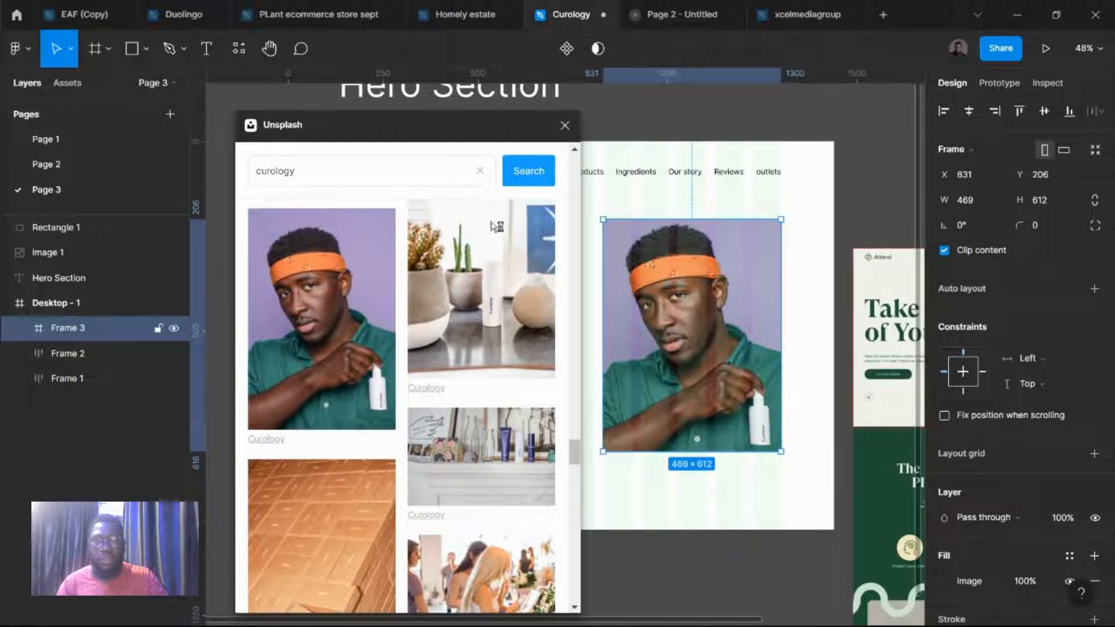
pyautogui.click(565, 126)
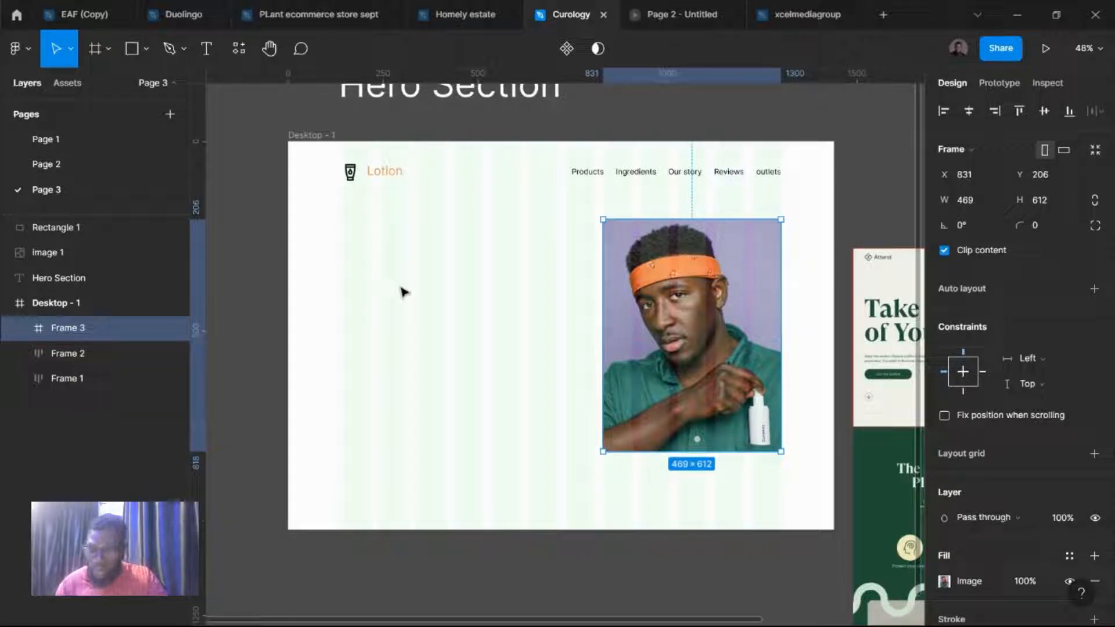
pyautogui.scroll(3, 405, 292)
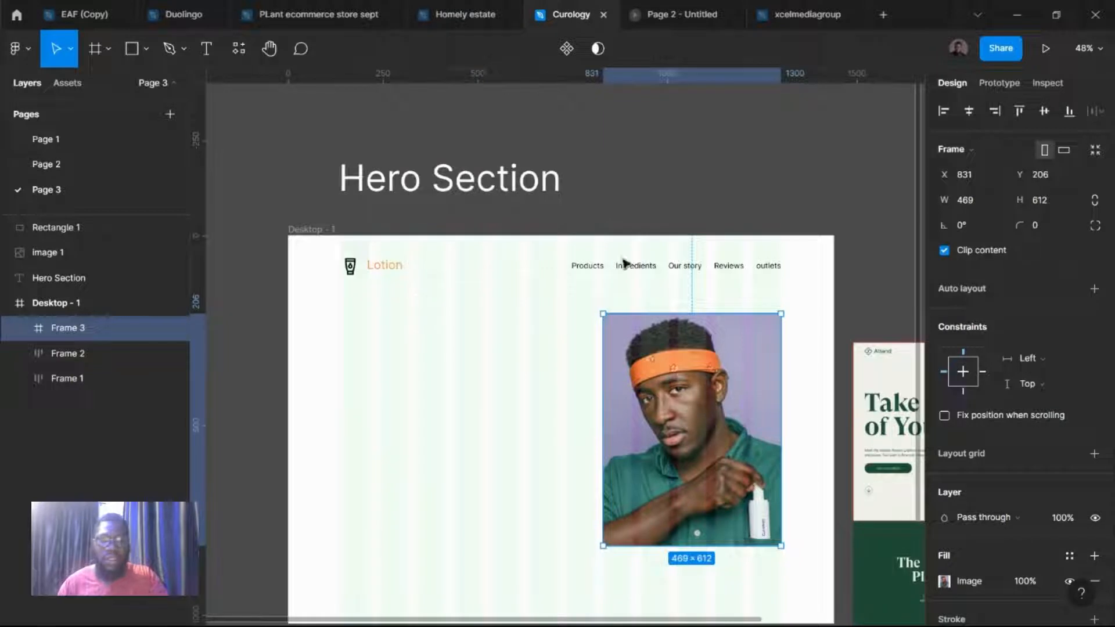
# Step: Add the text "Natural products for best results" on the canvas above the Desktop - 1 frame
pyautogui.press('t')
pyautogui.click(692, 186)
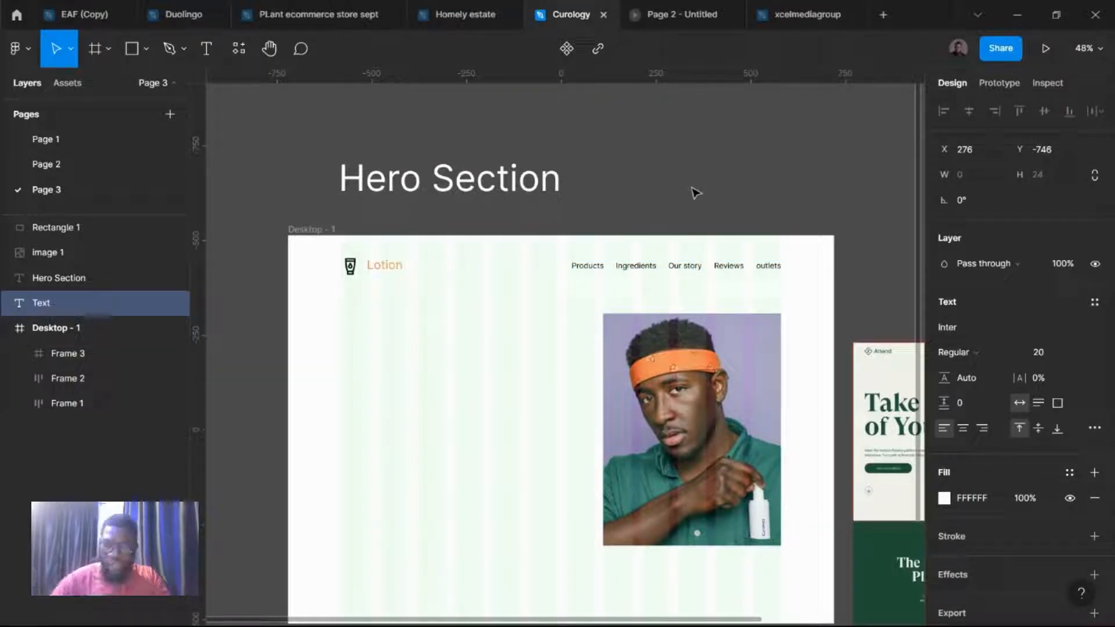
pyautogui.write('Natural')
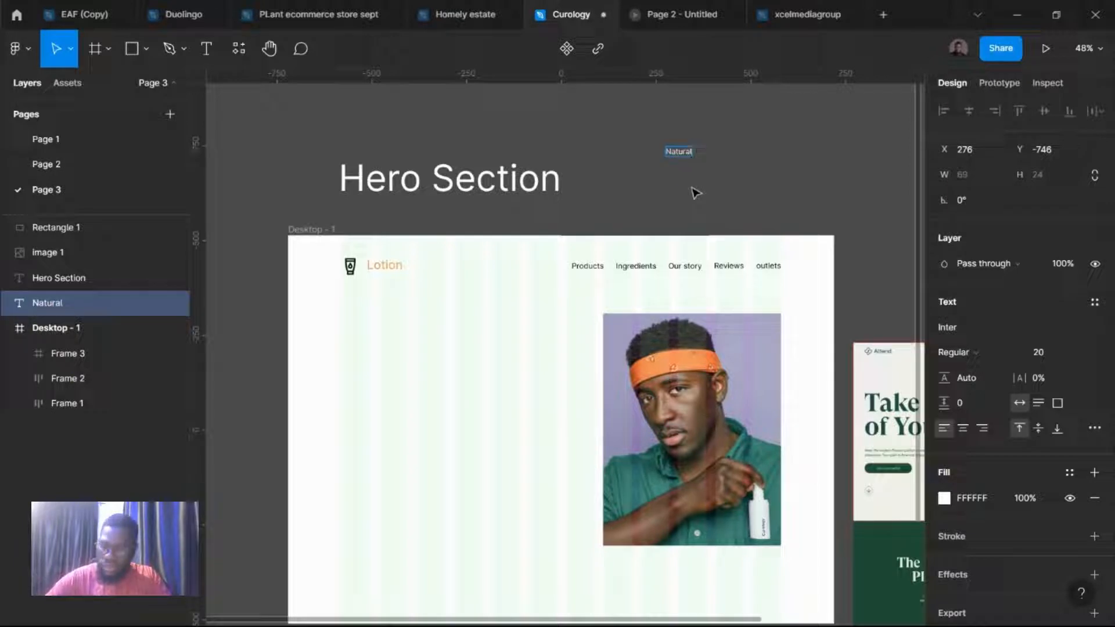
pyautogui.write(' products')
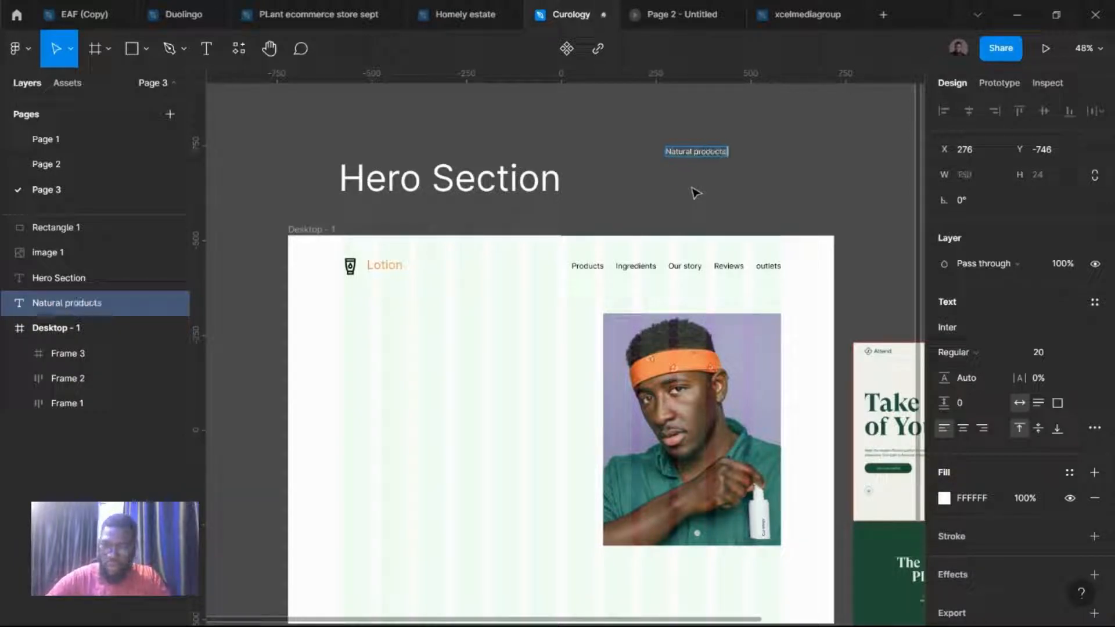
pyautogui.write(' for best')
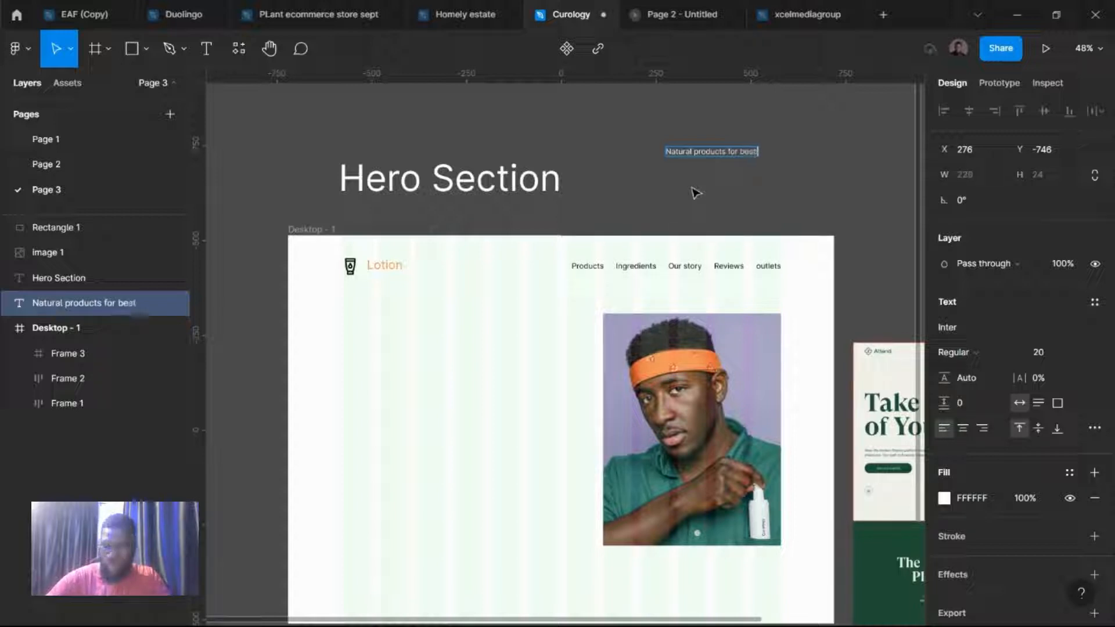
pyautogui.write(' resul')
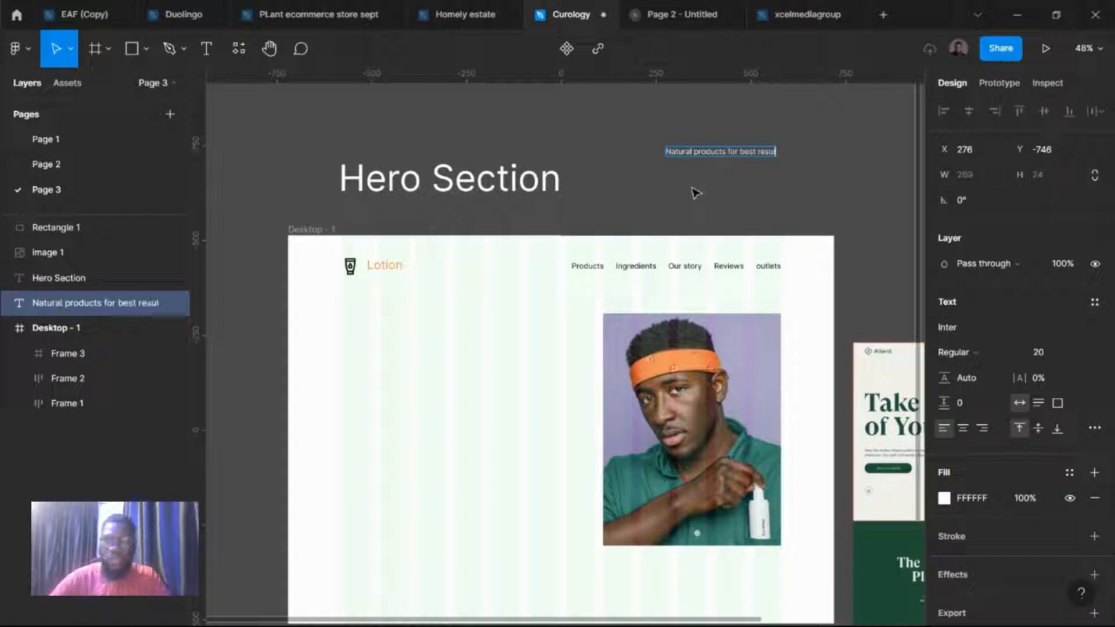
pyautogui.write('ts')
pyautogui.press('Escape')
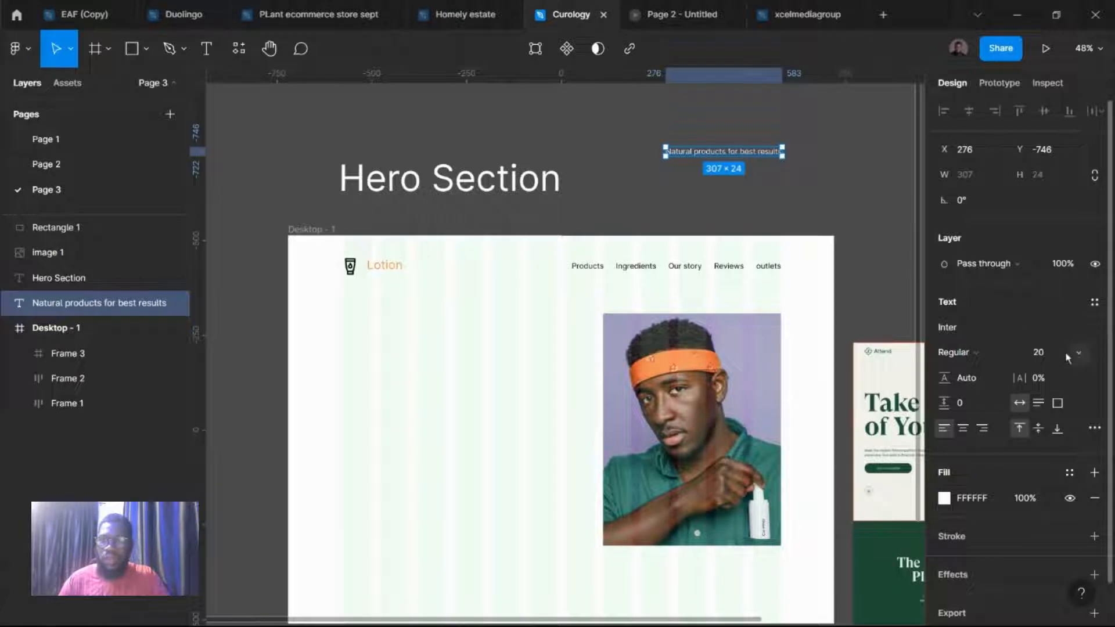
# Step: Set the new headline's font size to 96 and move it beside the Hero Section title, at X 176, Y -722
pyautogui.click(1079, 354)
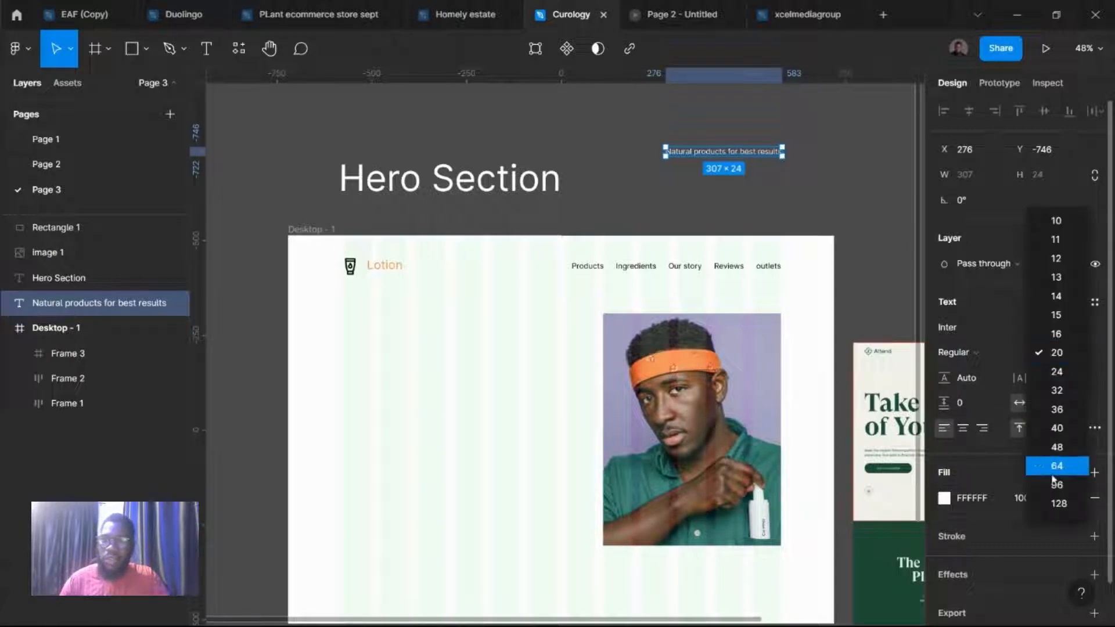
pyautogui.click(1055, 470)
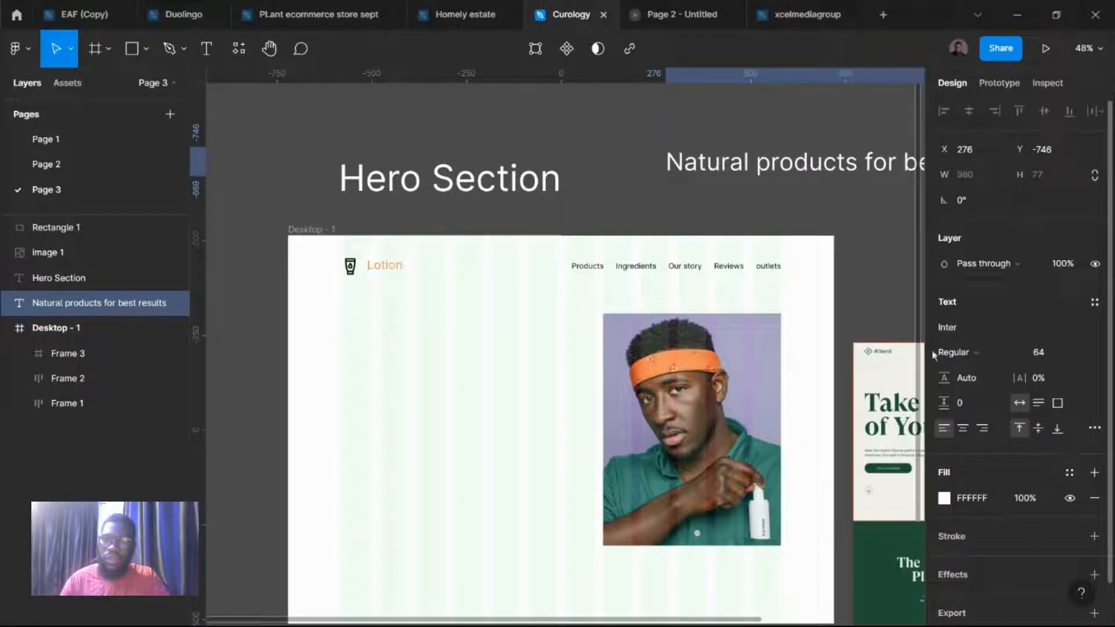
pyautogui.click(1080, 353)
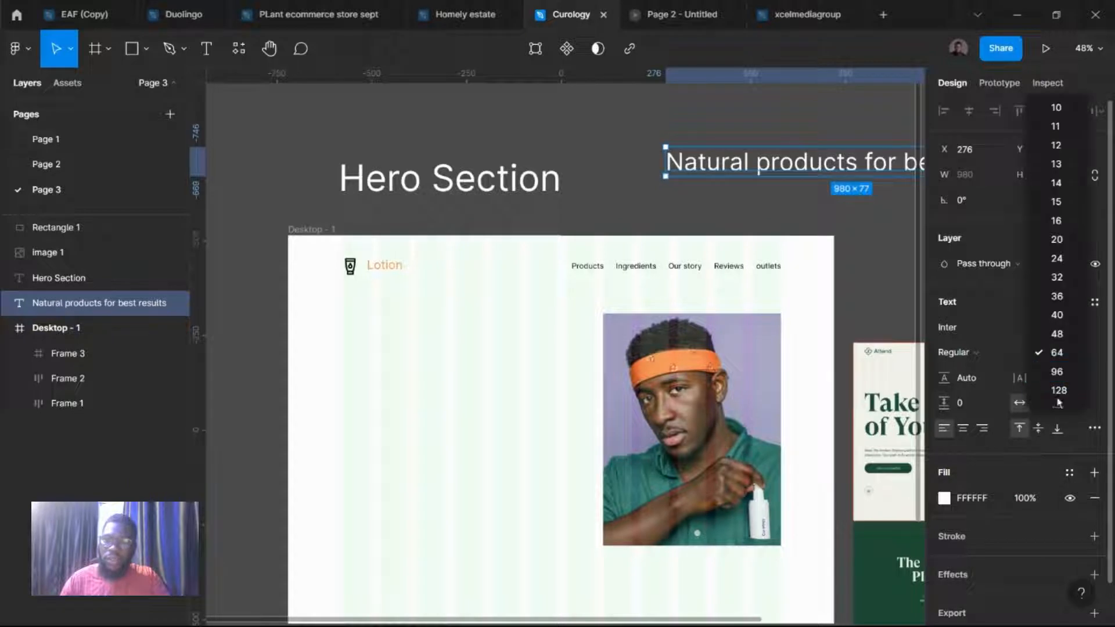
pyautogui.click(1057, 372)
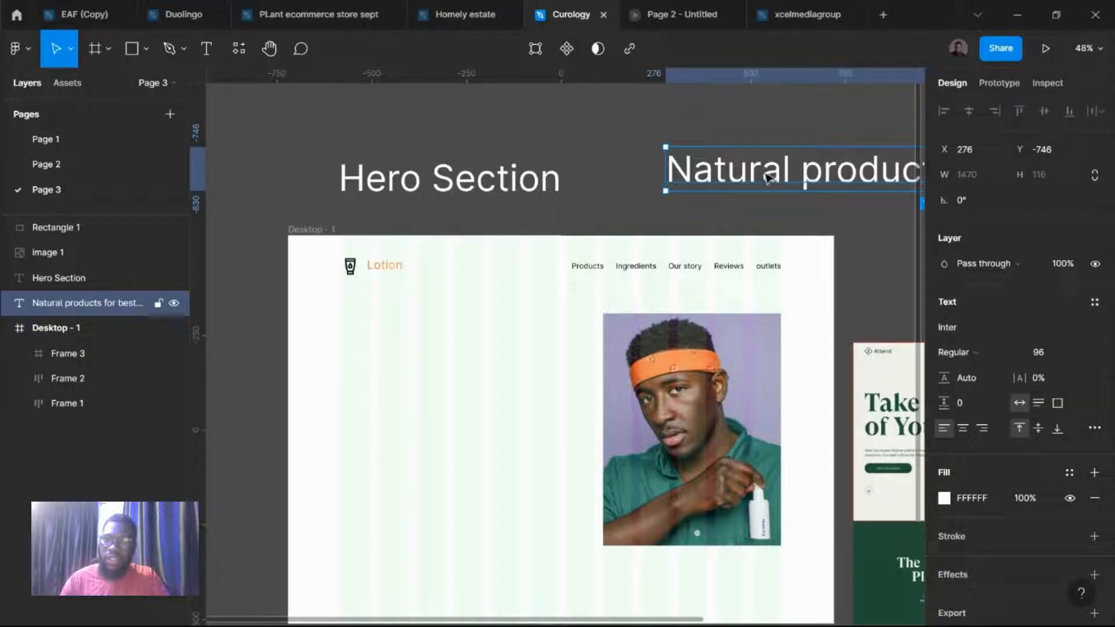
pyautogui.moveTo(769, 180); pyautogui.dragTo(732, 189)
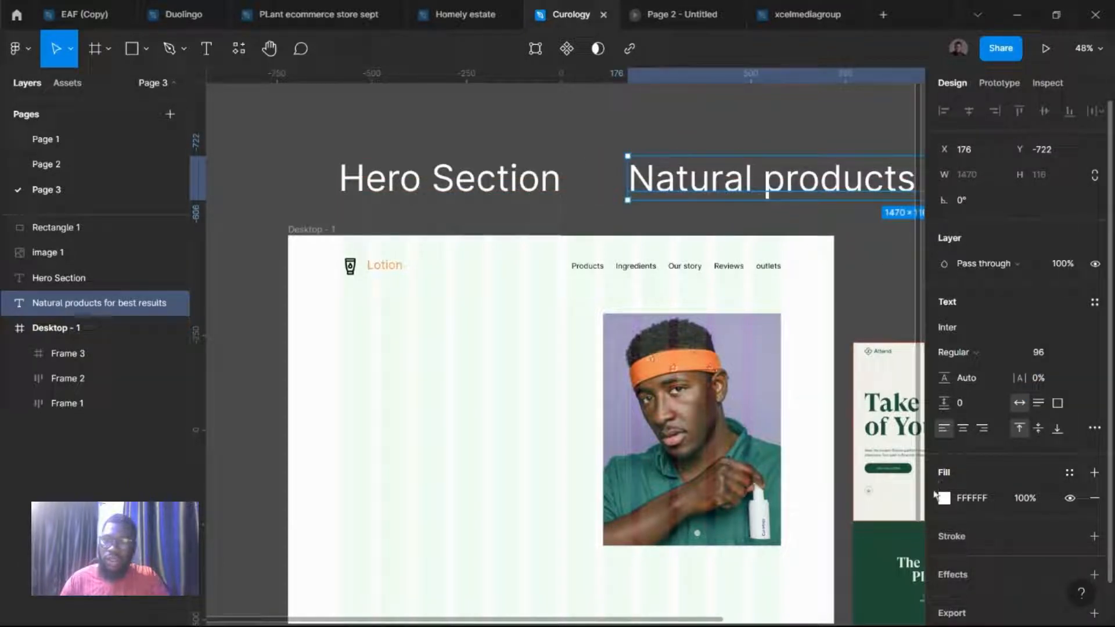
# Step: Give the headline a solid black 000000 fill and the Semi Bold weight
pyautogui.click(944, 497)
pyautogui.moveTo(767, 398); pyautogui.dragTo(601, 526)
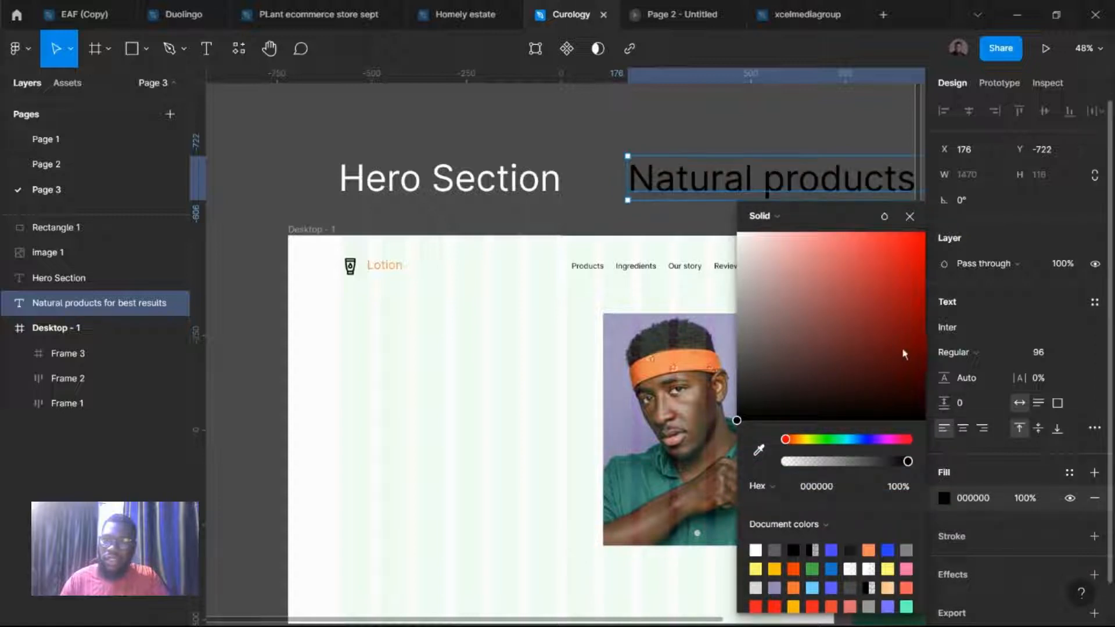
pyautogui.click(968, 353)
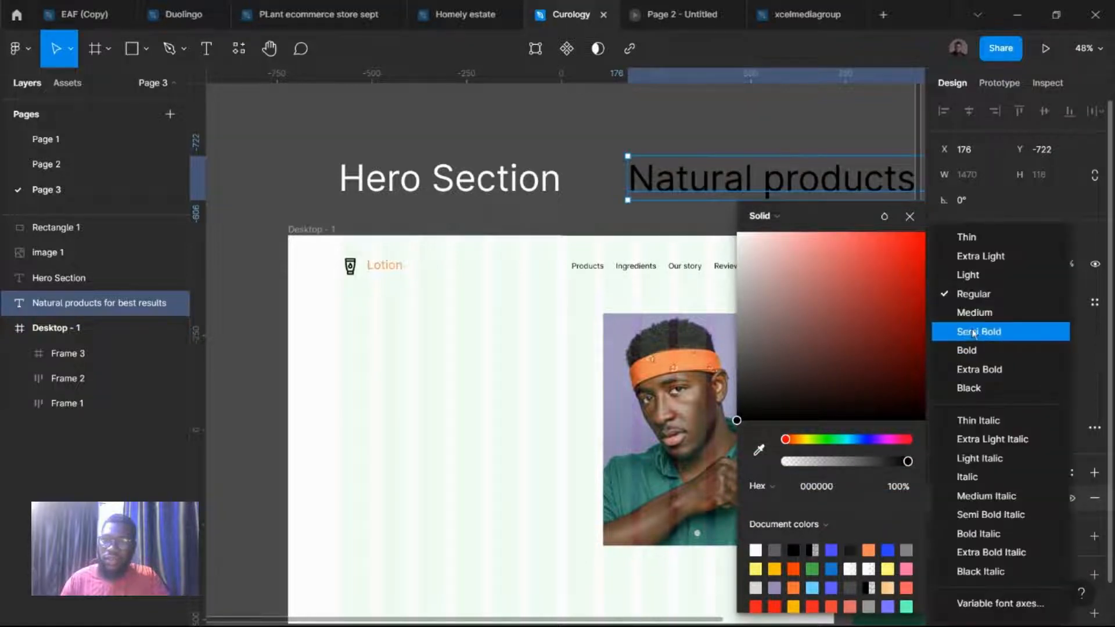
pyautogui.click(967, 331)
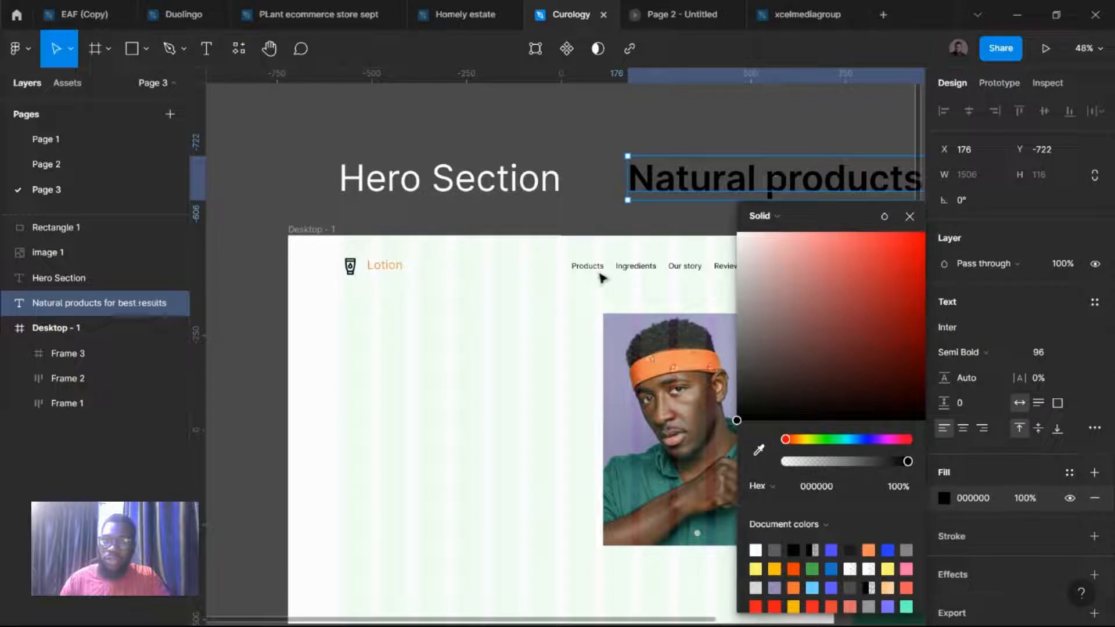
# Step: Move the headline into the Desktop - 1 frame, narrow its text box to 608 so it wraps, and place it at X 140, Y 261
pyautogui.moveTo(753, 198); pyautogui.dragTo(492, 398)
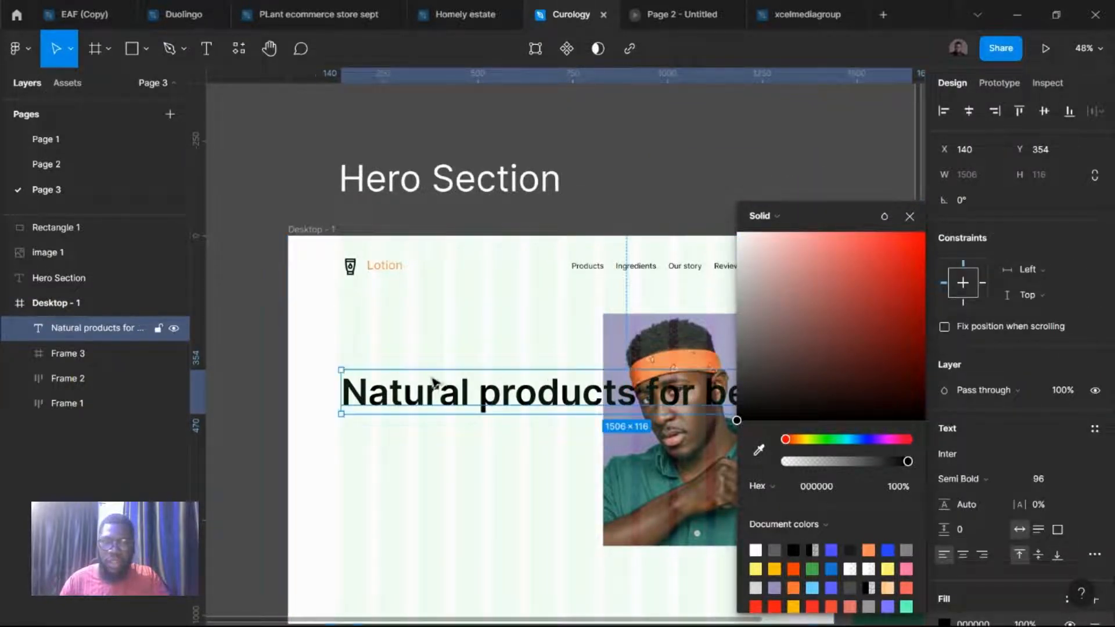
pyautogui.scroll(-2, 434, 380)
pyautogui.hscroll(2, 434, 379)
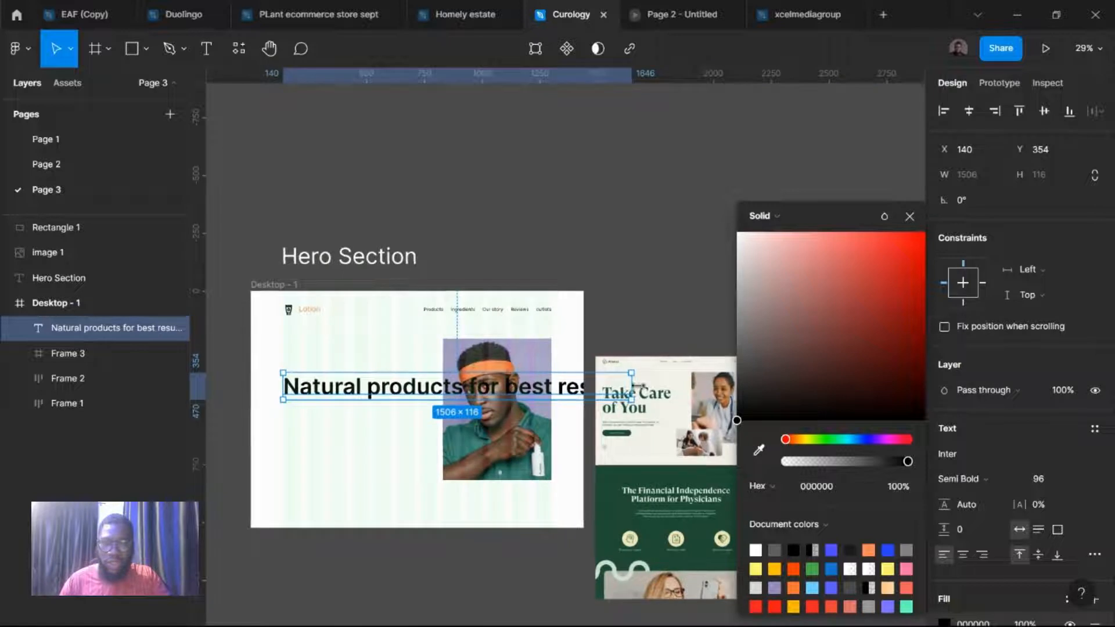
pyautogui.moveTo(630, 386); pyautogui.dragTo(428, 383)
pyautogui.scroll(2, 348, 427)
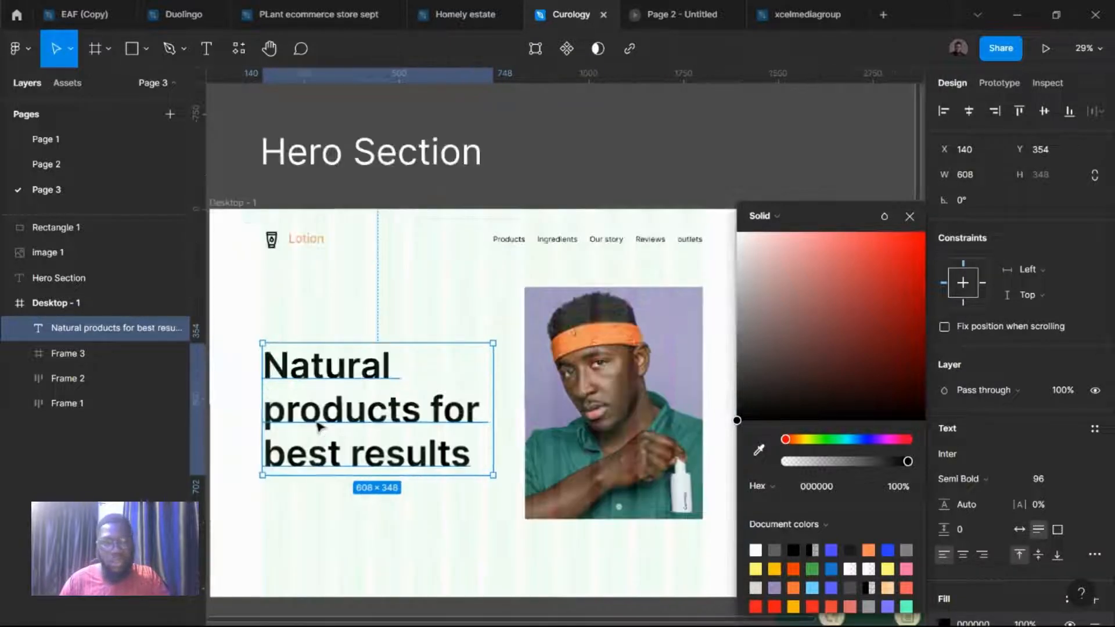
pyautogui.moveTo(317, 424); pyautogui.dragTo(322, 393)
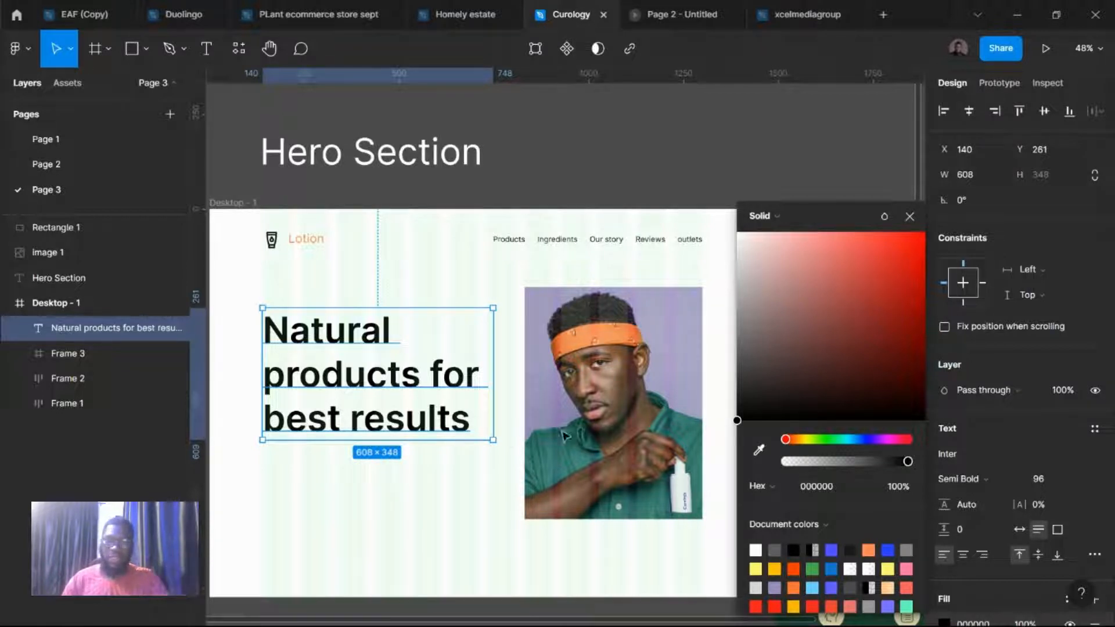
# Step: Set the headline's font size to 80 and move it down to Y 313
pyautogui.click(1054, 479)
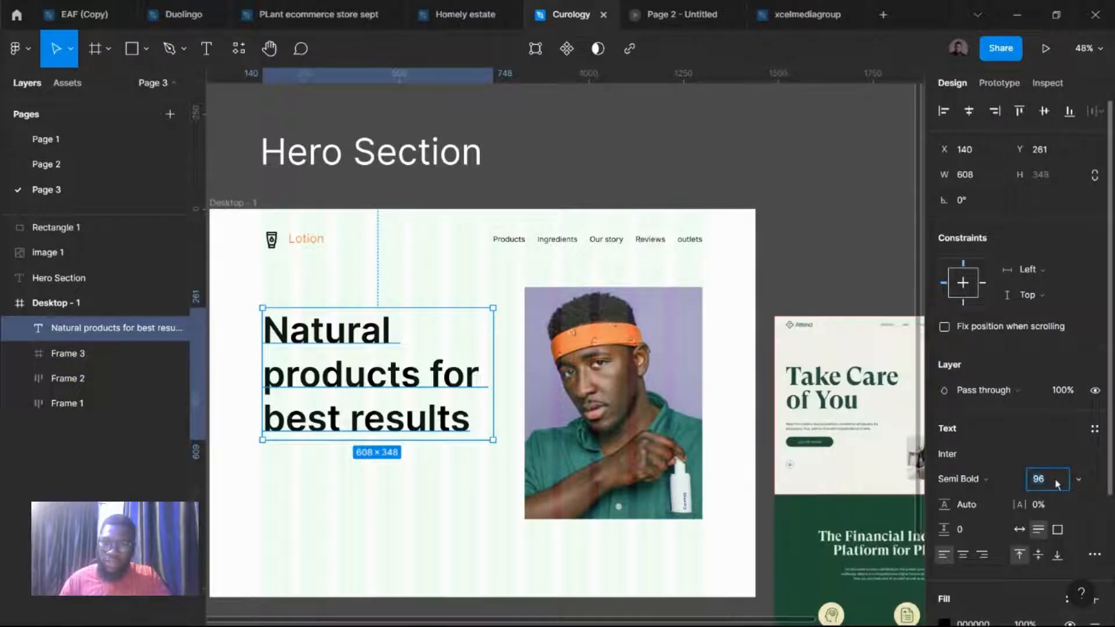
pyautogui.write('80')
pyautogui.press('Return')
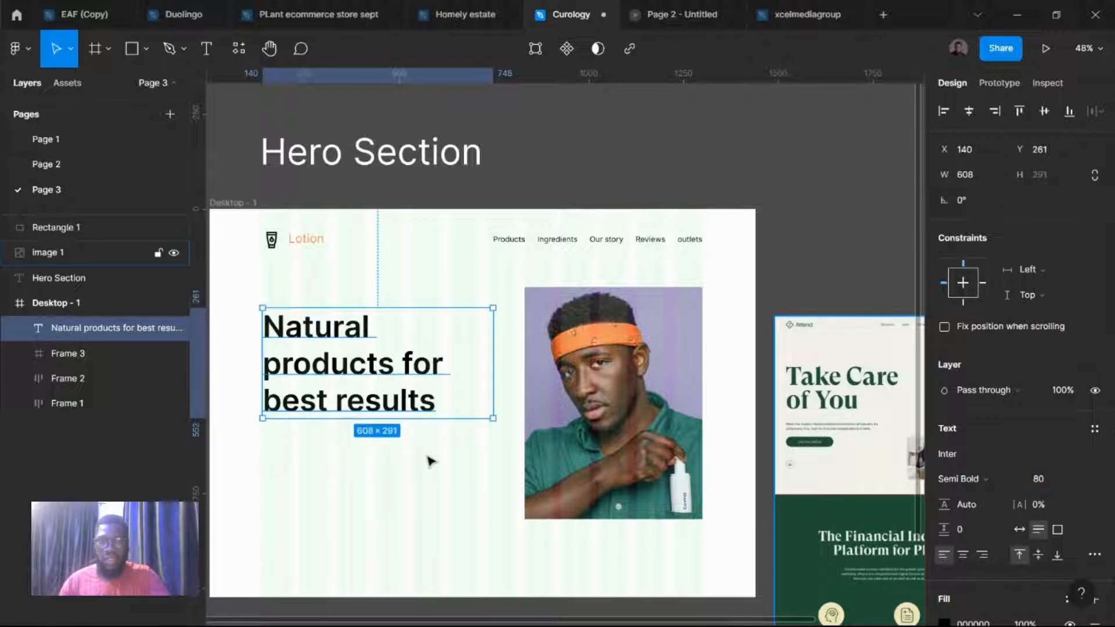
pyautogui.moveTo(346, 367); pyautogui.dragTo(351, 388)
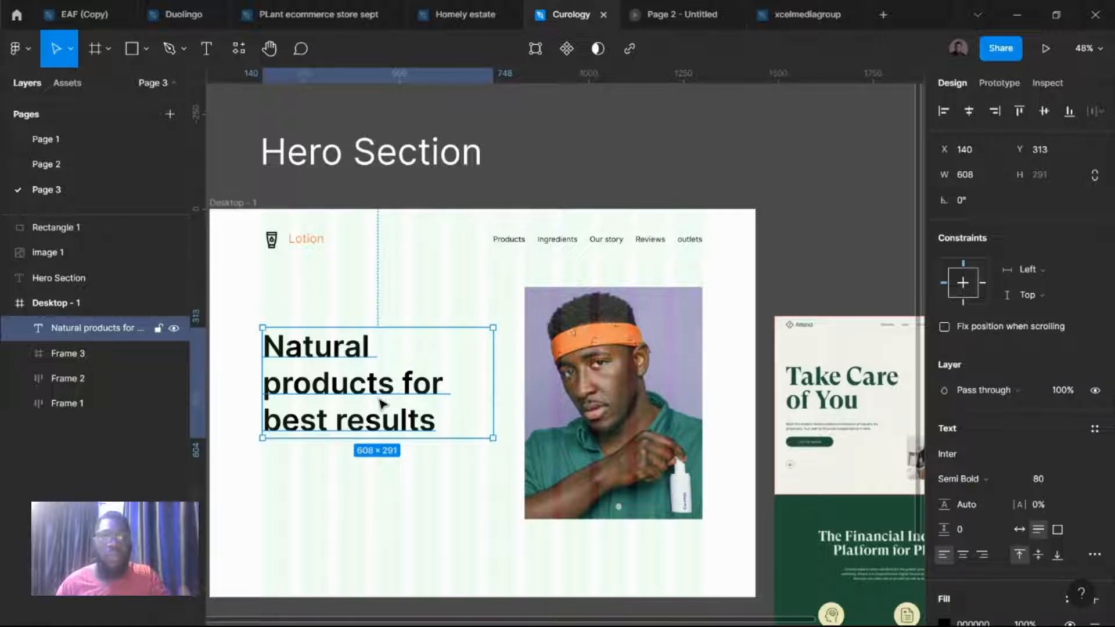
# Step: Draw a 1440-wide line across the Desktop - 1 frame just below the navigation links and set its rotation to 0°
pyautogui.click(517, 247)
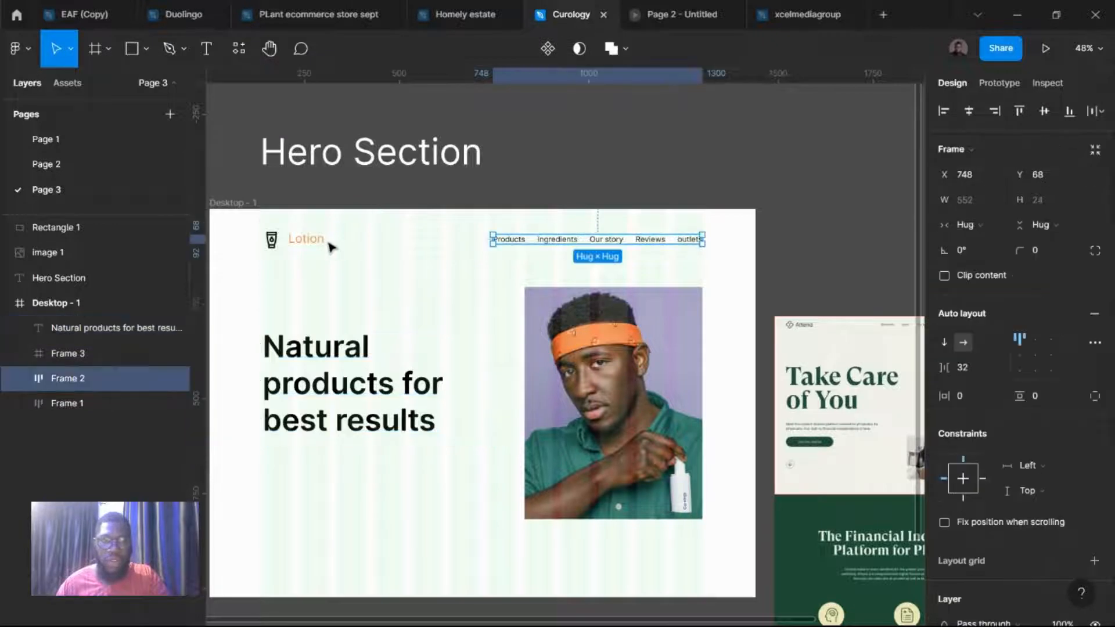
pyautogui.click(250, 204)
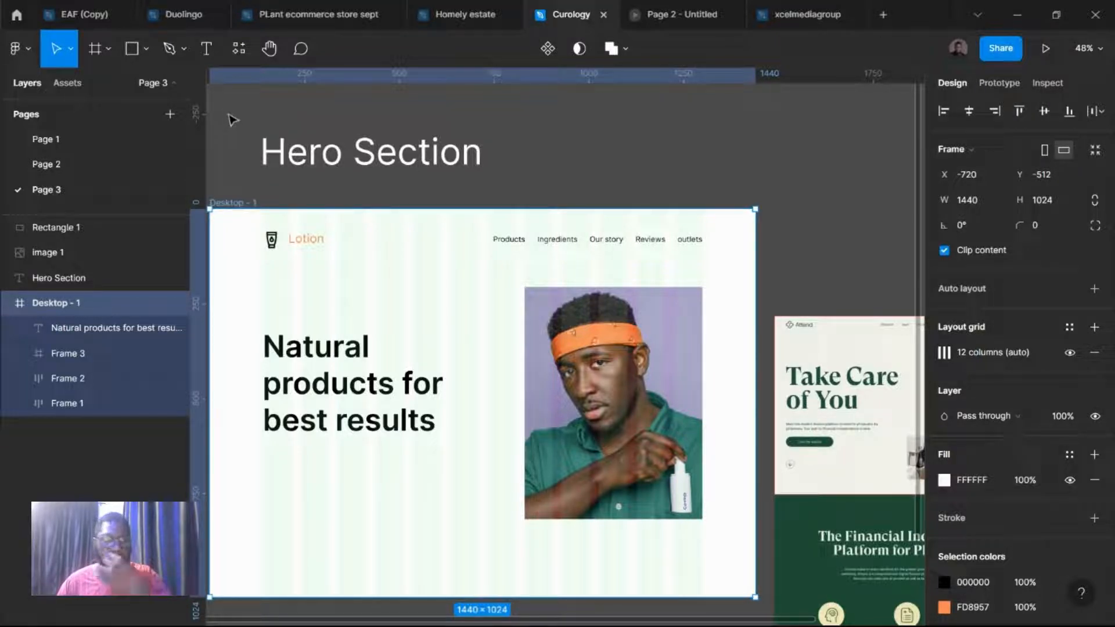
pyautogui.click(185, 50)
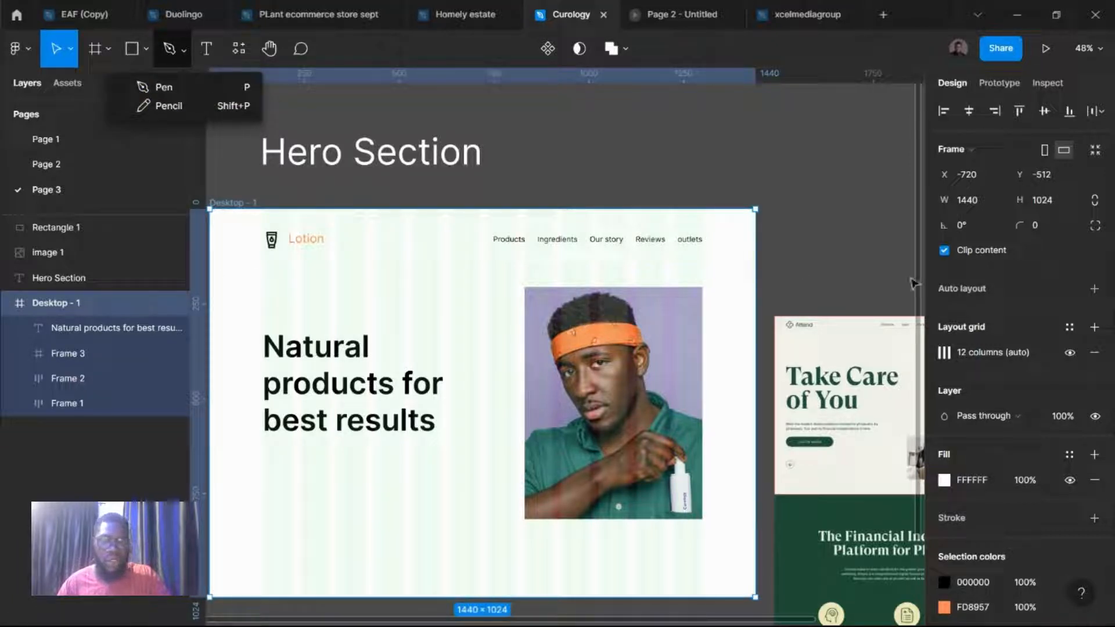
pyautogui.click(145, 49)
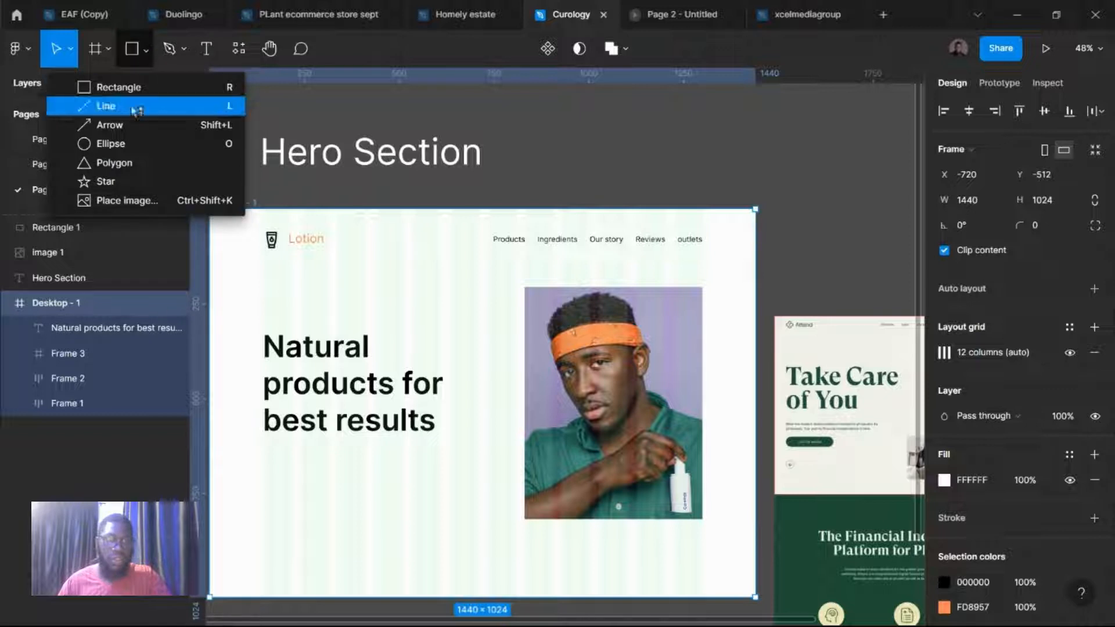
pyautogui.click(125, 106)
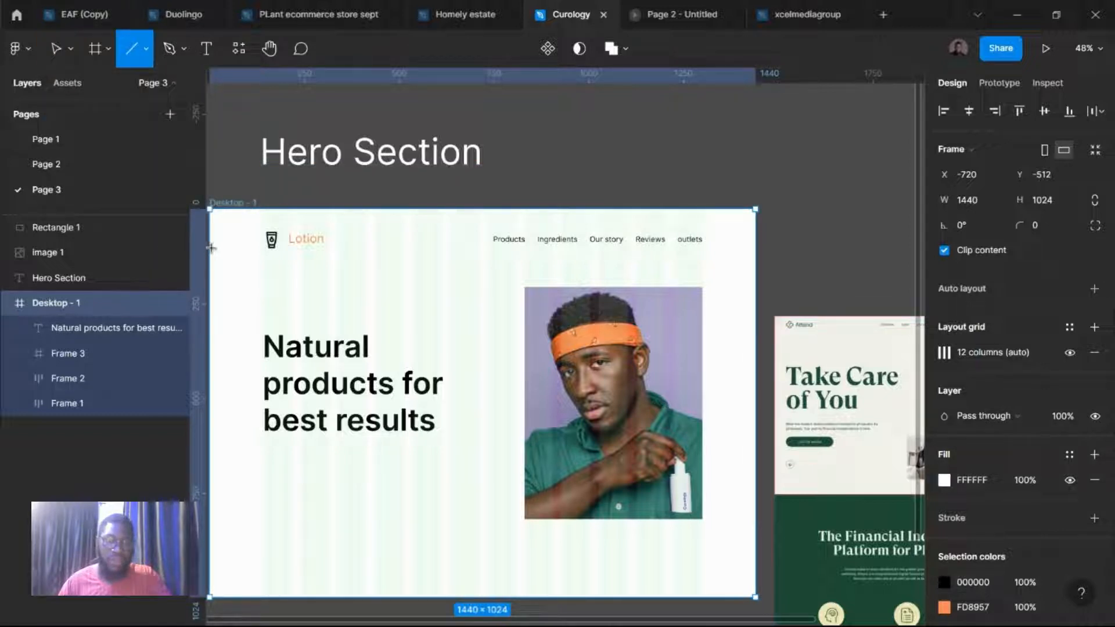
pyautogui.moveTo(210, 247)
pyautogui.mouseDown()
pyautogui.moveTo(585, 262)
pyautogui.moveTo(755, 247)
pyautogui.mouseUp()
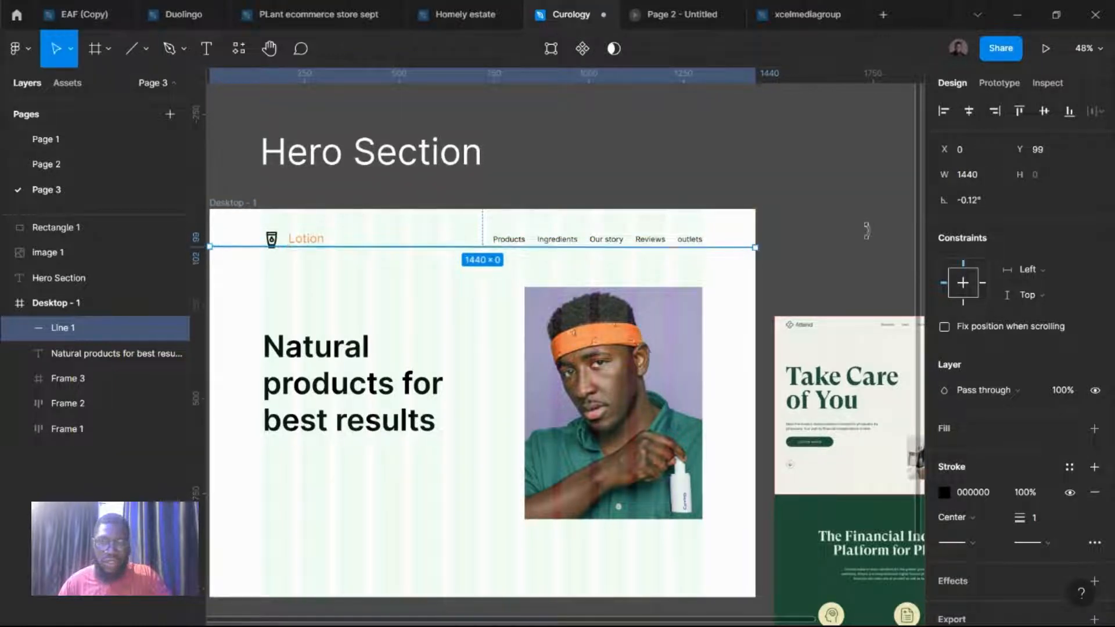
pyautogui.click(970, 201)
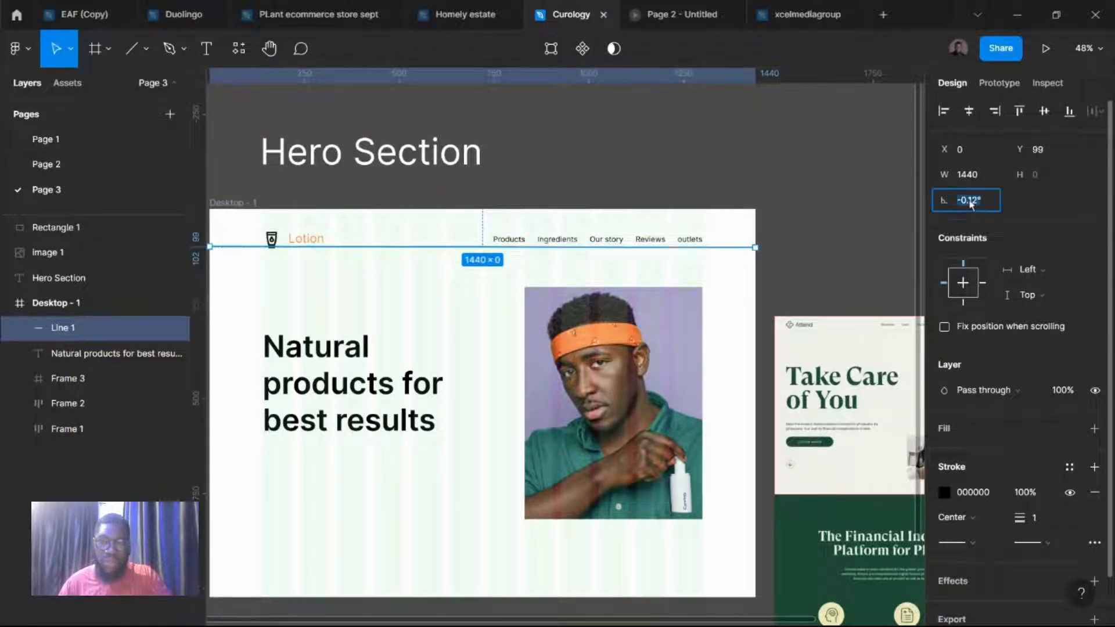
pyautogui.write('0')
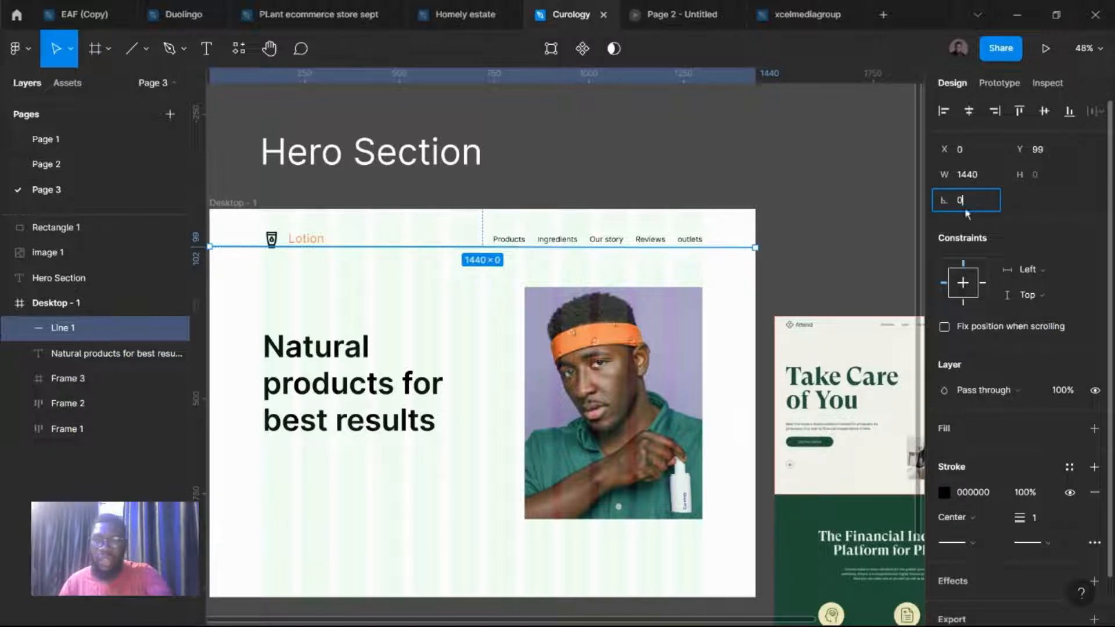
pyautogui.press('Return')
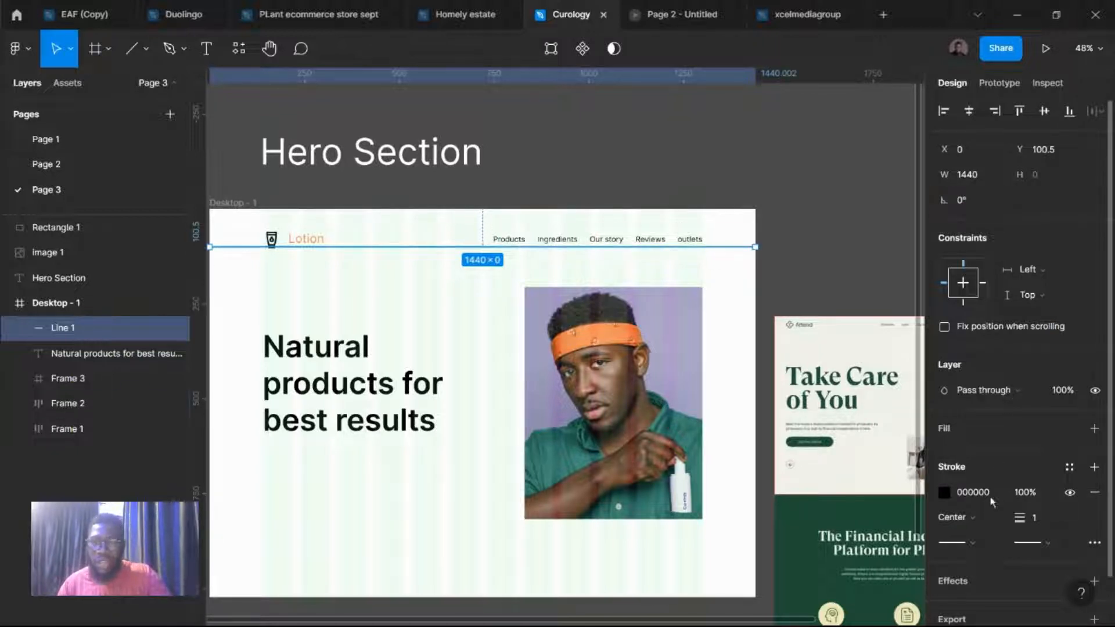
# Step: Lower the divider line's black stroke opacity to 19% and deselect the line
pyautogui.click(945, 493)
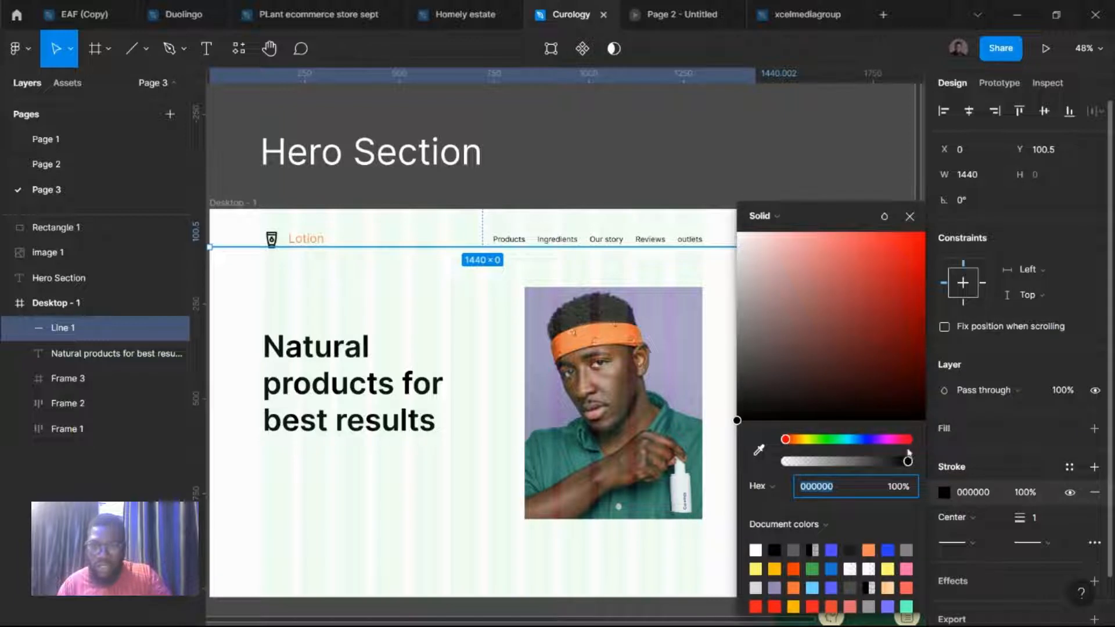
pyautogui.moveTo(906, 461); pyautogui.dragTo(810, 462)
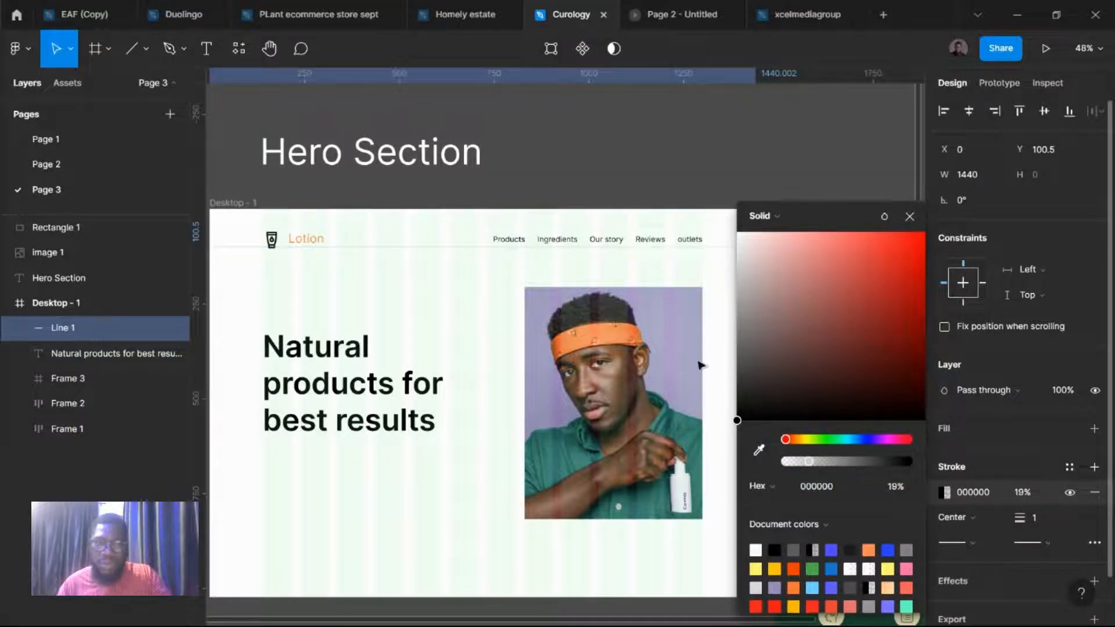
pyautogui.press('Escape')
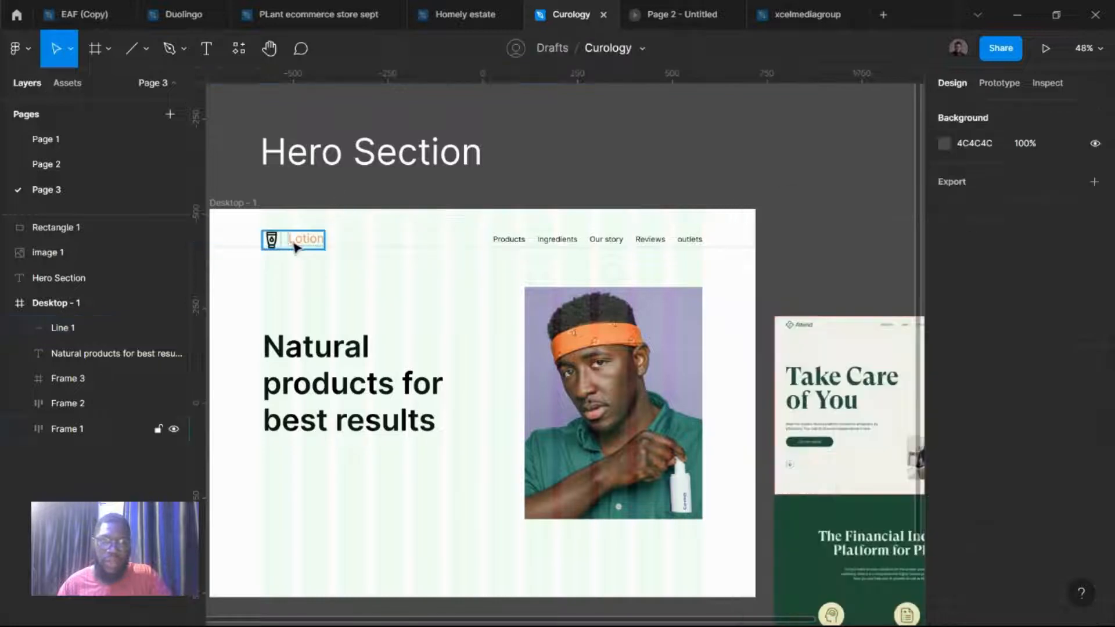
# Step: Select the Lotion logo and navigation links frames together and hide the layout grids
pyautogui.click(325, 244)
pyautogui.keyDown('shift'); pyautogui.click(519, 243); pyautogui.keyUp('shift')
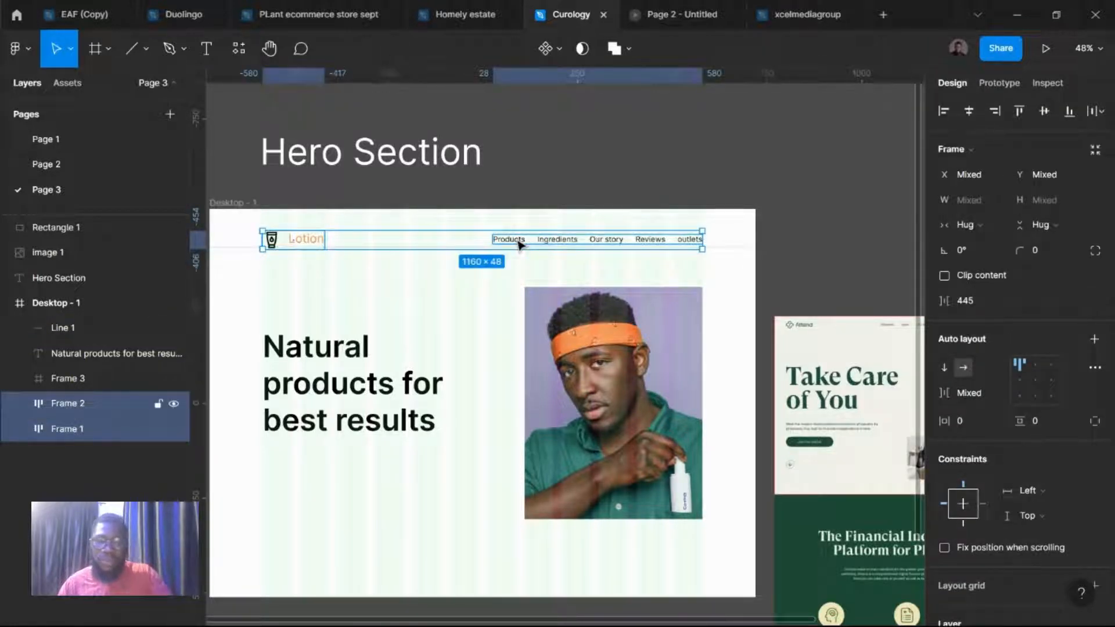
pyautogui.hotkey('ctrl', 'shift', '4')
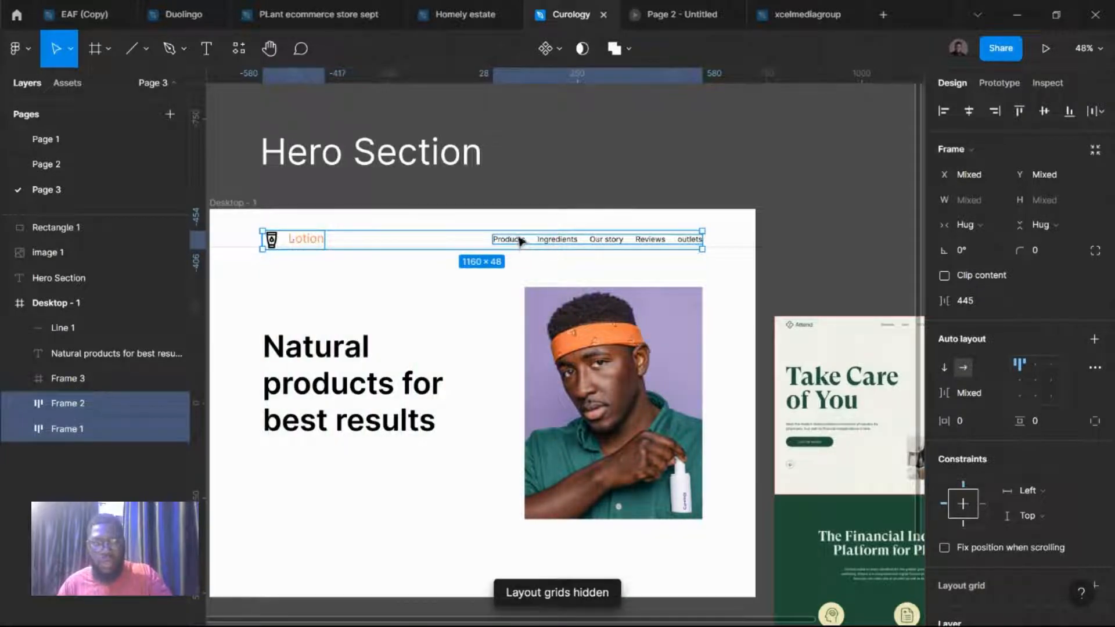
# Step: Move the Lotion logo and navigation links up slightly within the header and deselect them
pyautogui.moveTo(521, 240); pyautogui.dragTo(522, 232)
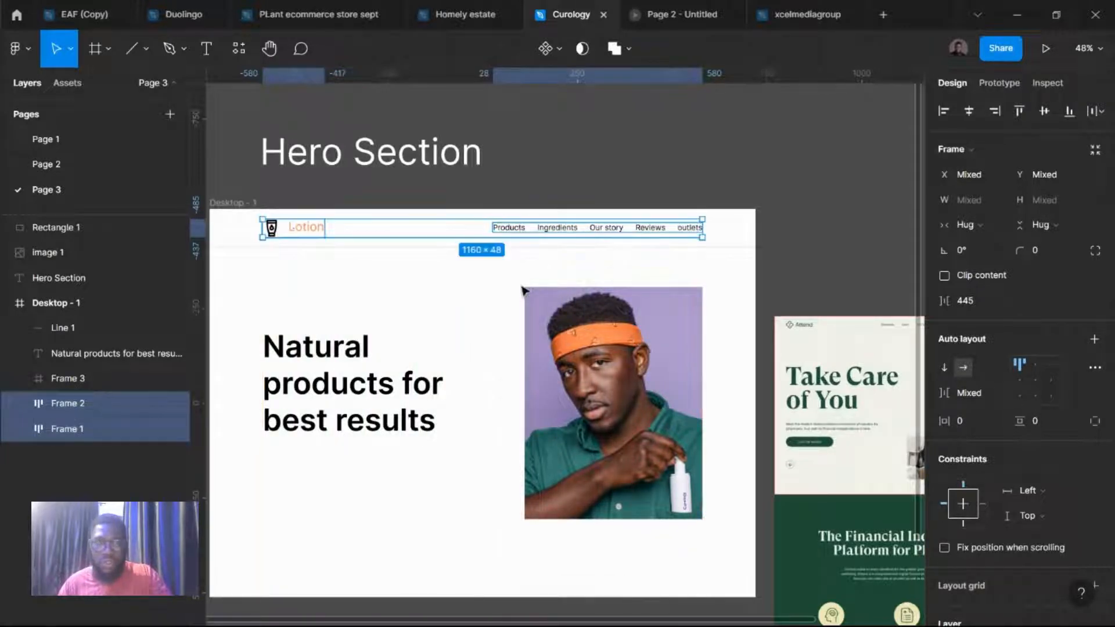
pyautogui.click(403, 89)
pyautogui.hscroll(-3, 386, 416)
pyautogui.scroll(-2, 385, 412)
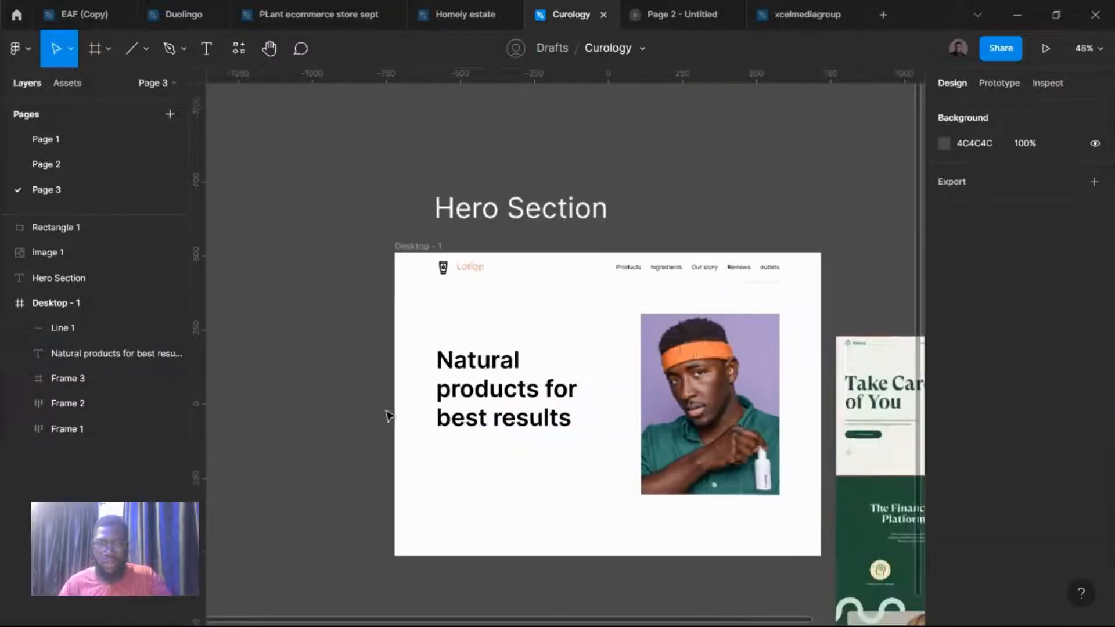
pyautogui.hscroll(3, 372, 410)
# Step: Change the font weight of the "Natural products for best results" headline to Bold
pyautogui.click(360, 407)
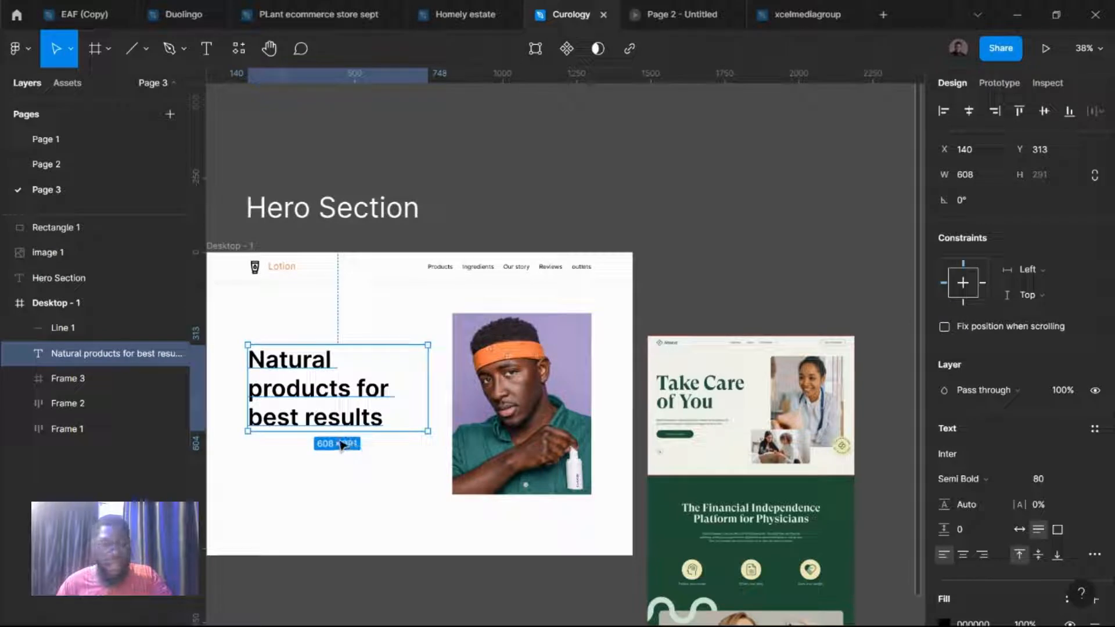
pyautogui.click(966, 481)
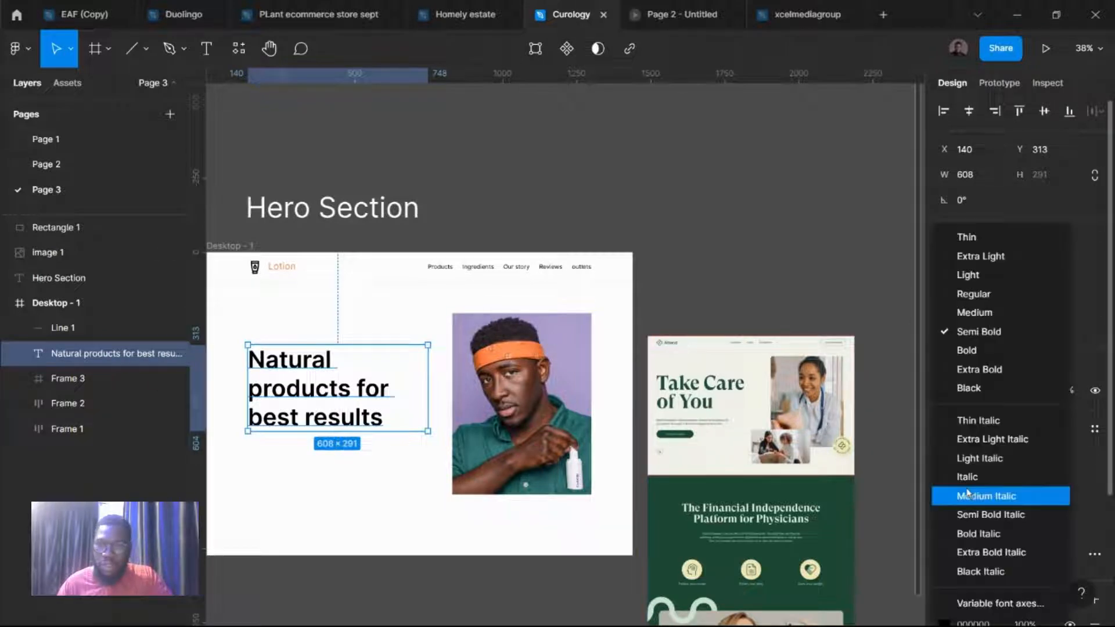
pyautogui.click(960, 350)
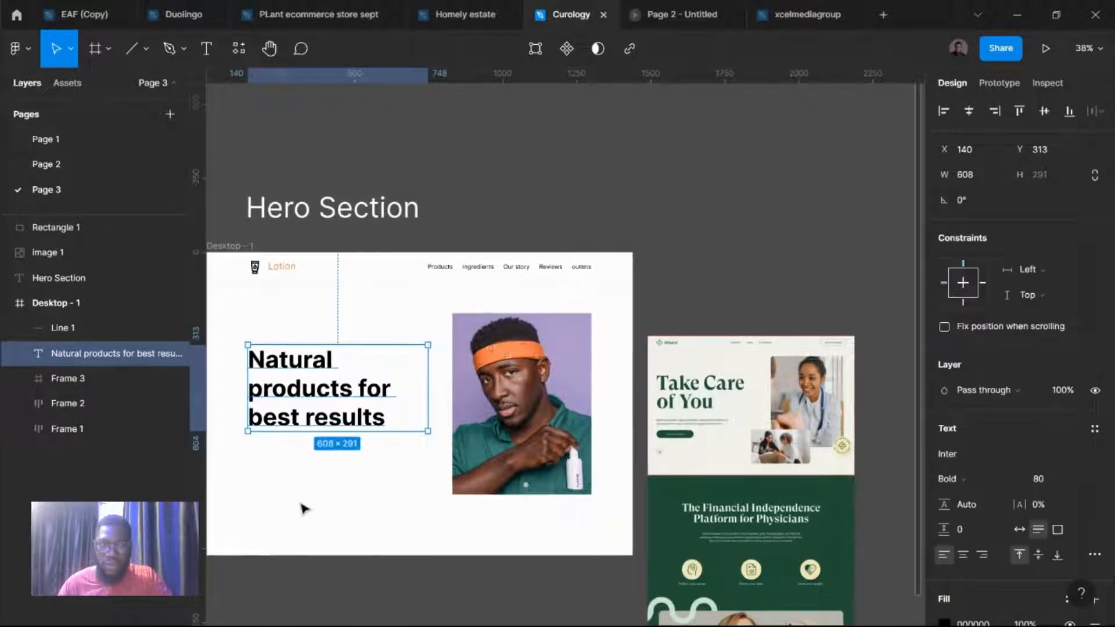
# Step: Shift the headline up slightly and place a duplicate of it directly below at X 124, Y 603
pyautogui.moveTo(309, 416); pyautogui.dragTo(294, 489)
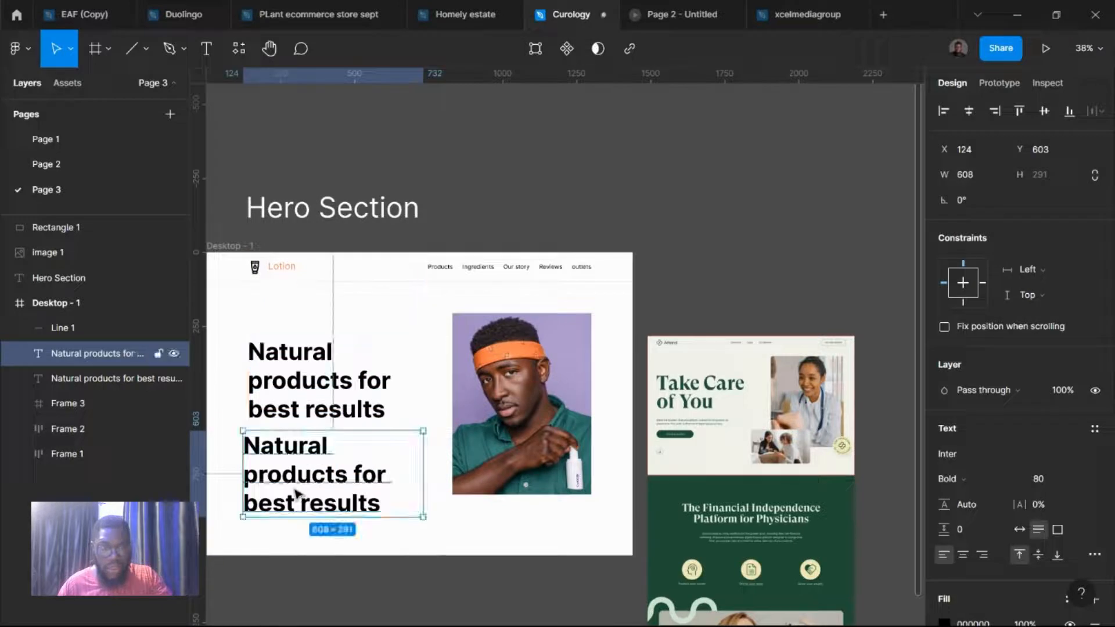
pyautogui.click(1082, 481)
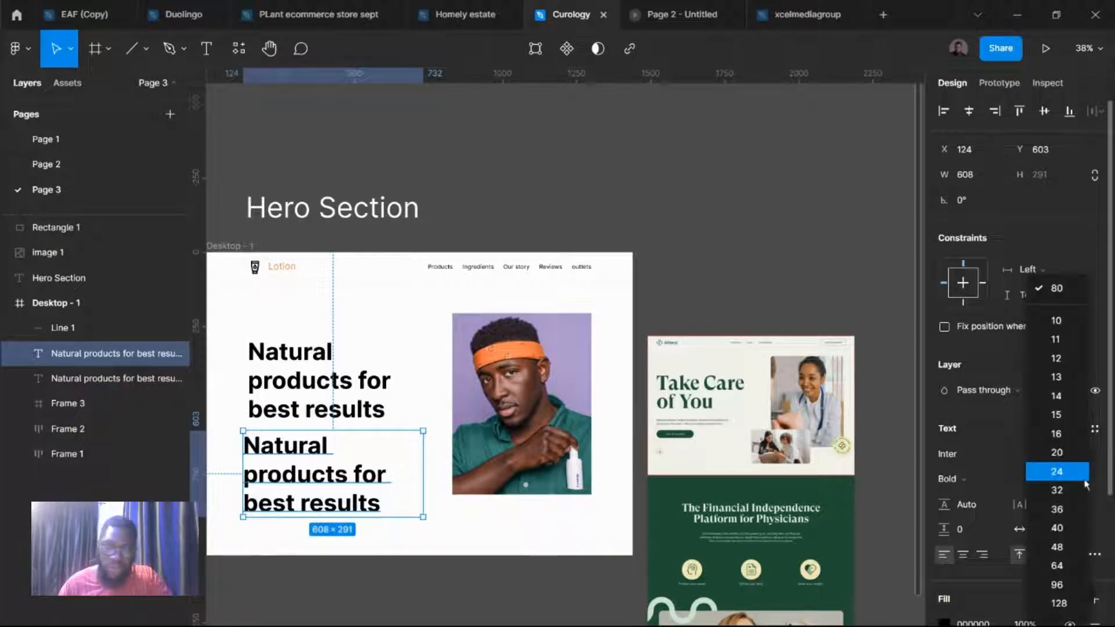
pyautogui.click(506, 207)
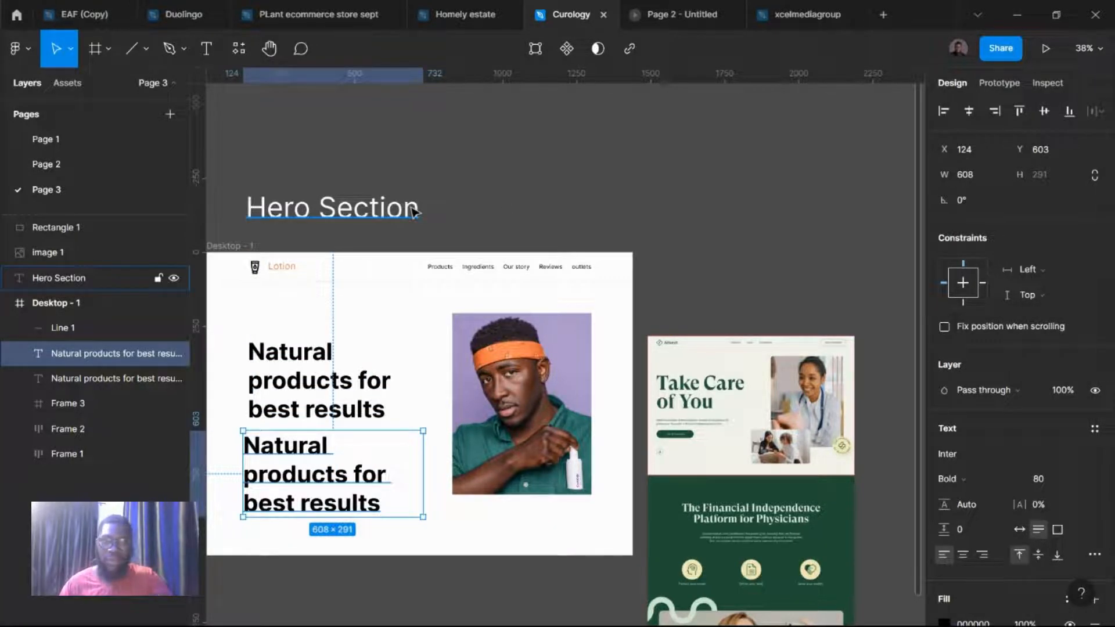
# Step: Move the Hero Section title higher above the desktop frame and replace its text with H1
pyautogui.moveTo(411, 209); pyautogui.dragTo(516, 164)
pyautogui.write('H1')
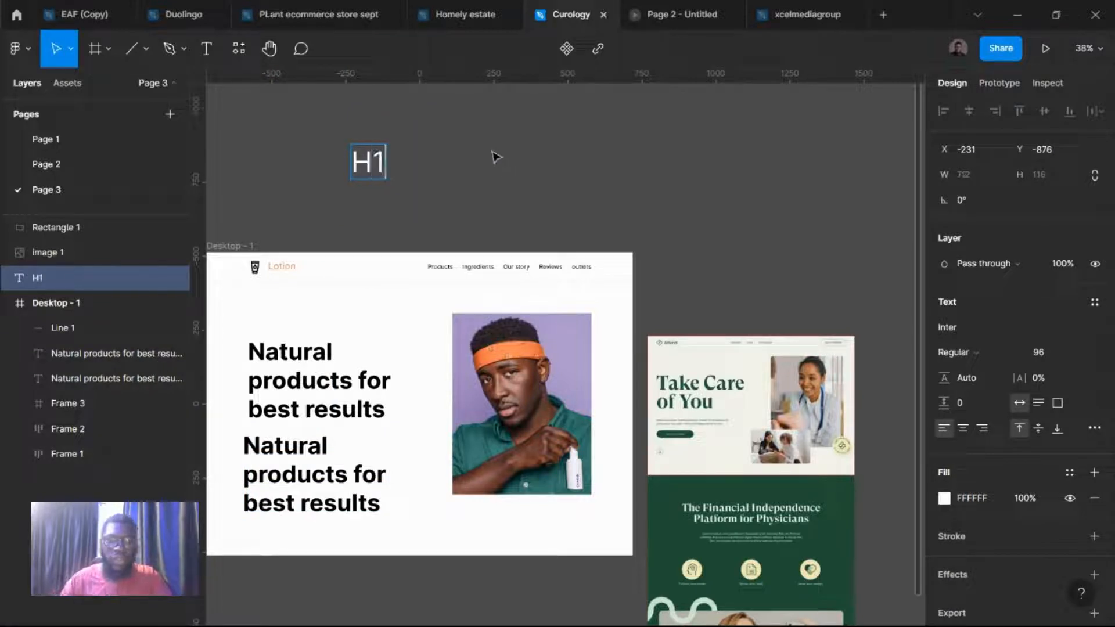
pyautogui.press('Escape')
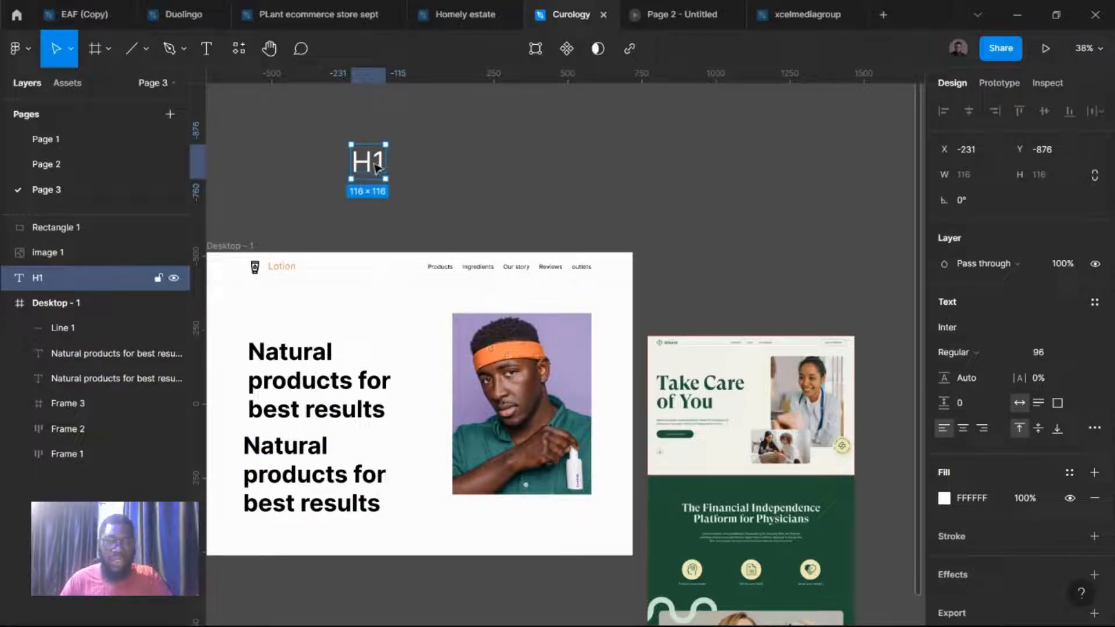
# Step: Duplicate the H1 label twice in a column above the desktop frame and change the copies' text to H2 and H3
pyautogui.moveTo(377, 168)
pyautogui.mouseDown()
pyautogui.moveTo(393, 121)
pyautogui.moveTo(389, 164)
pyautogui.mouseUp()
pyautogui.hotkey('ctrl', 'd')
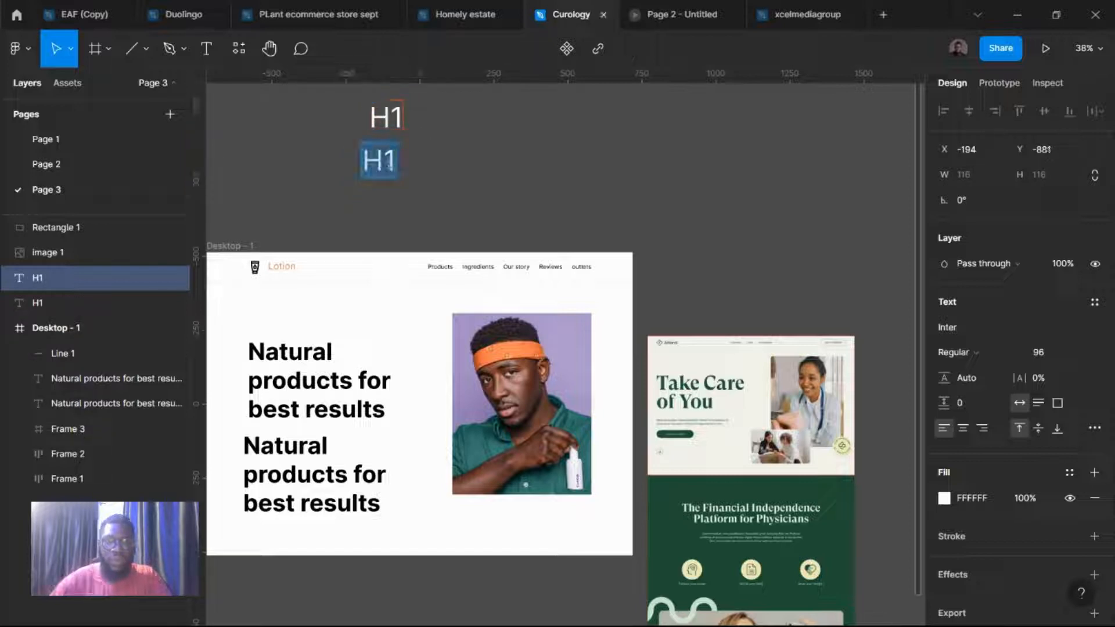
pyautogui.write('H2')
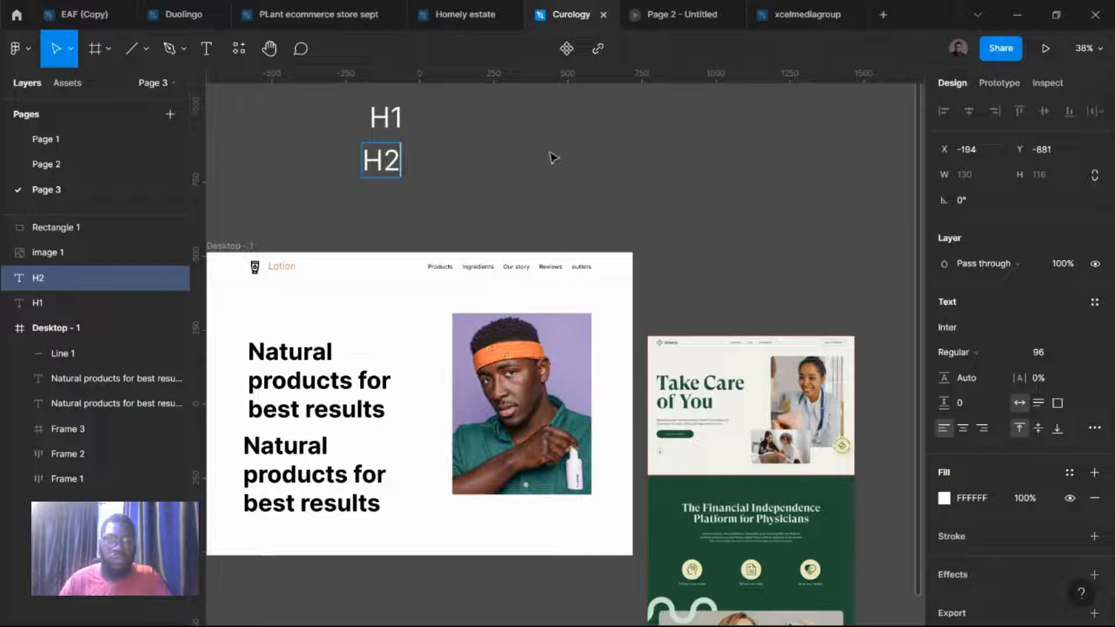
pyautogui.click(552, 158)
pyautogui.keyDown('alt'); pyautogui.moveTo(383, 159); pyautogui.dragTo(388, 203); pyautogui.keyUp('alt')
pyautogui.doubleClick(387, 204)
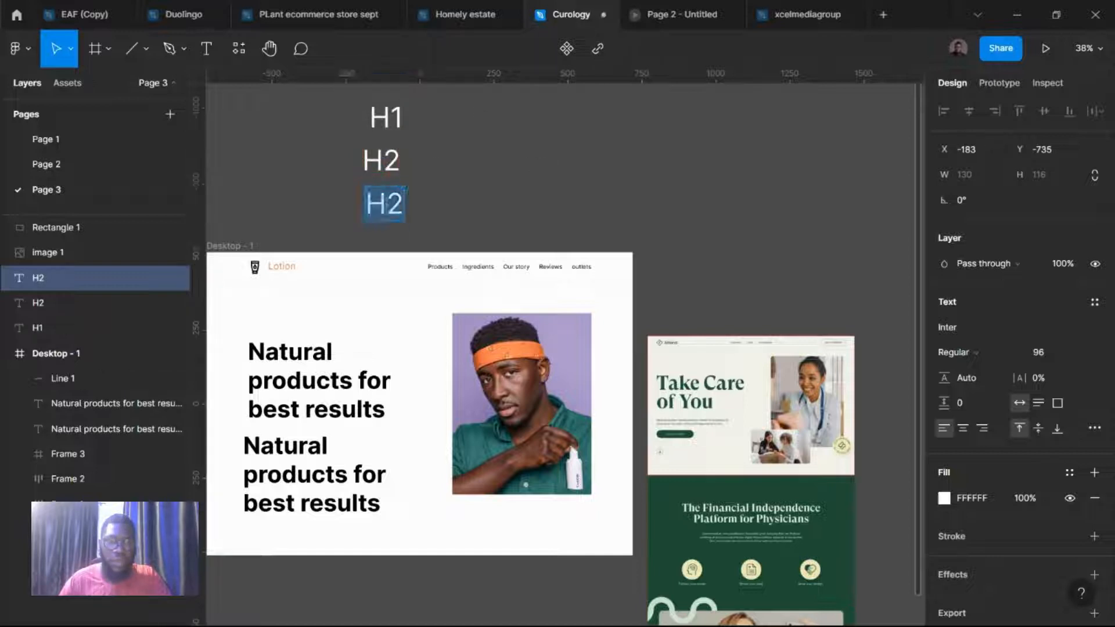
pyautogui.write('H3')
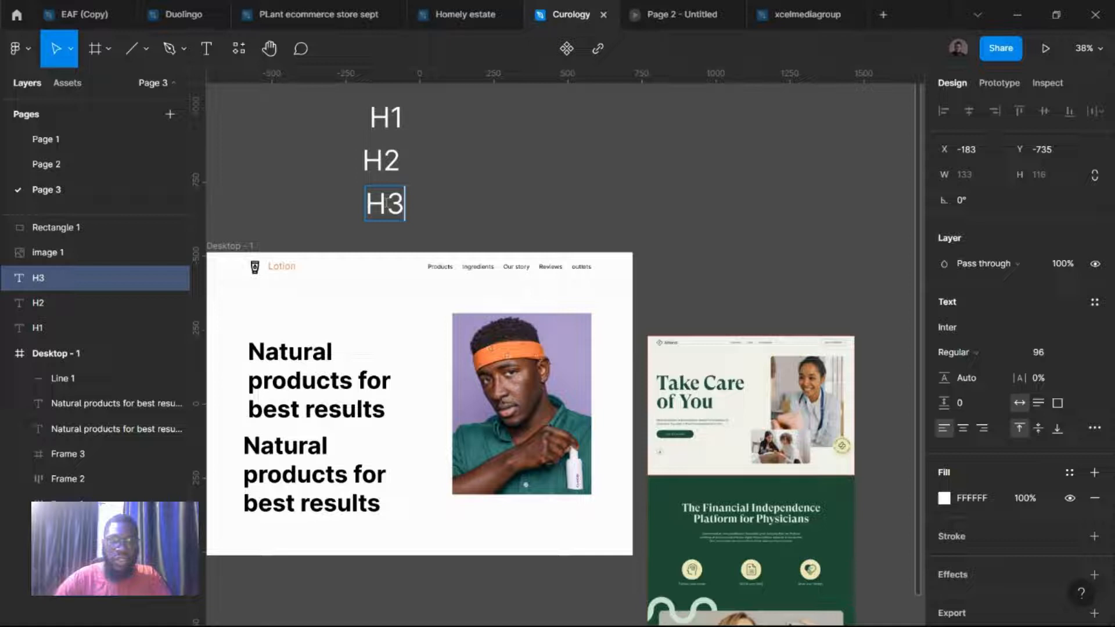
# Step: Set the font size of the H2 label to 64 and of the H3 label to 32
pyautogui.click(383, 161)
pyautogui.click(1053, 359)
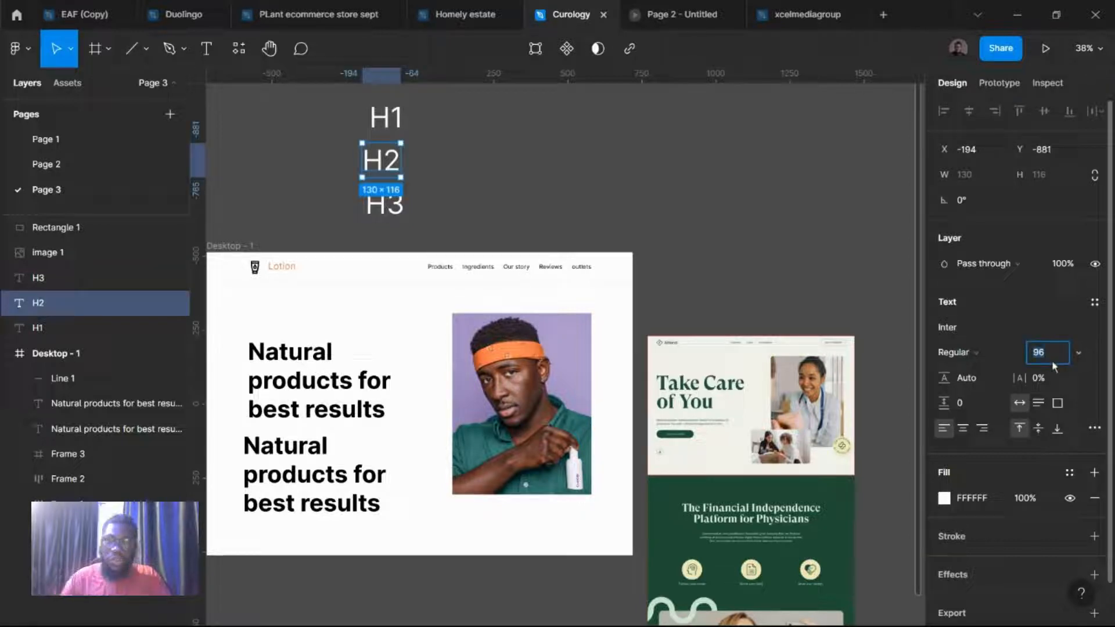
pyautogui.press('Return')
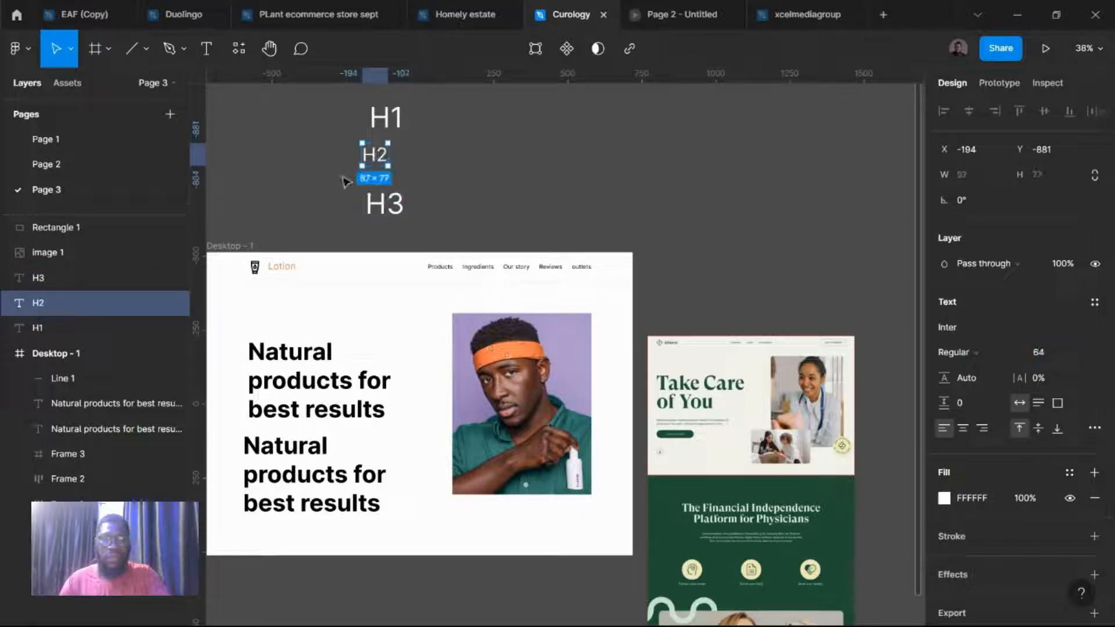
pyautogui.click(385, 200)
pyautogui.click(1041, 356)
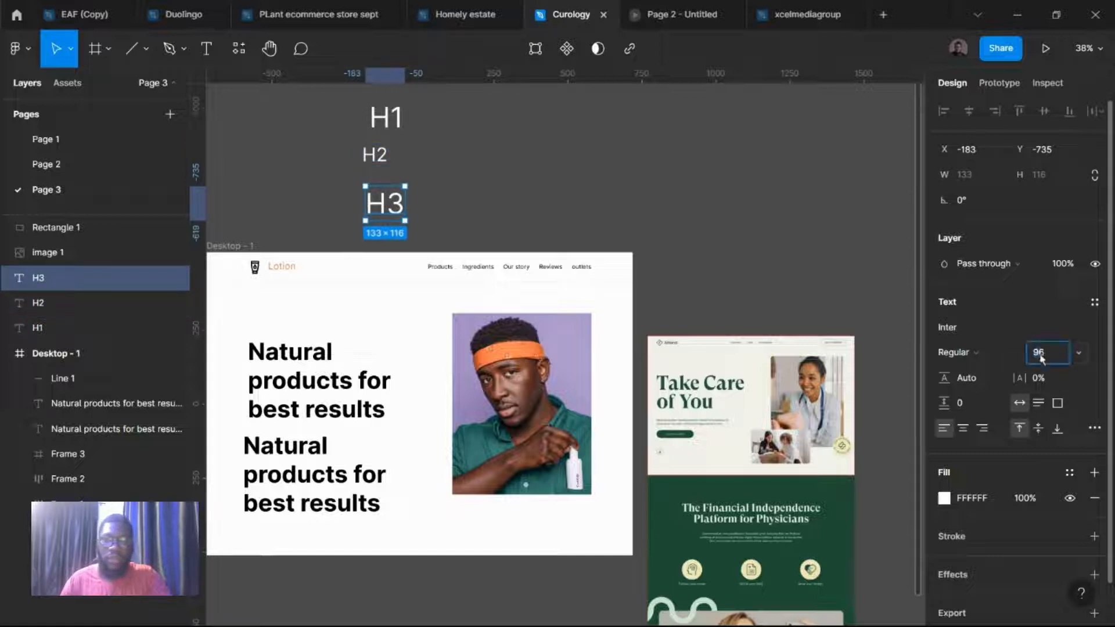
pyautogui.press('Return')
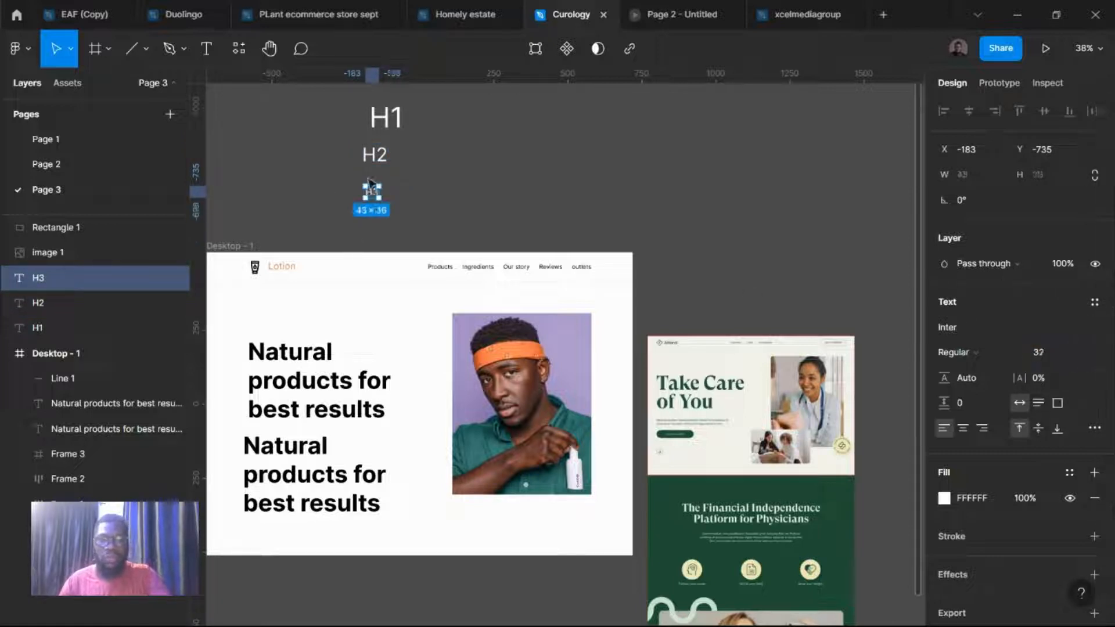
pyautogui.click(403, 195)
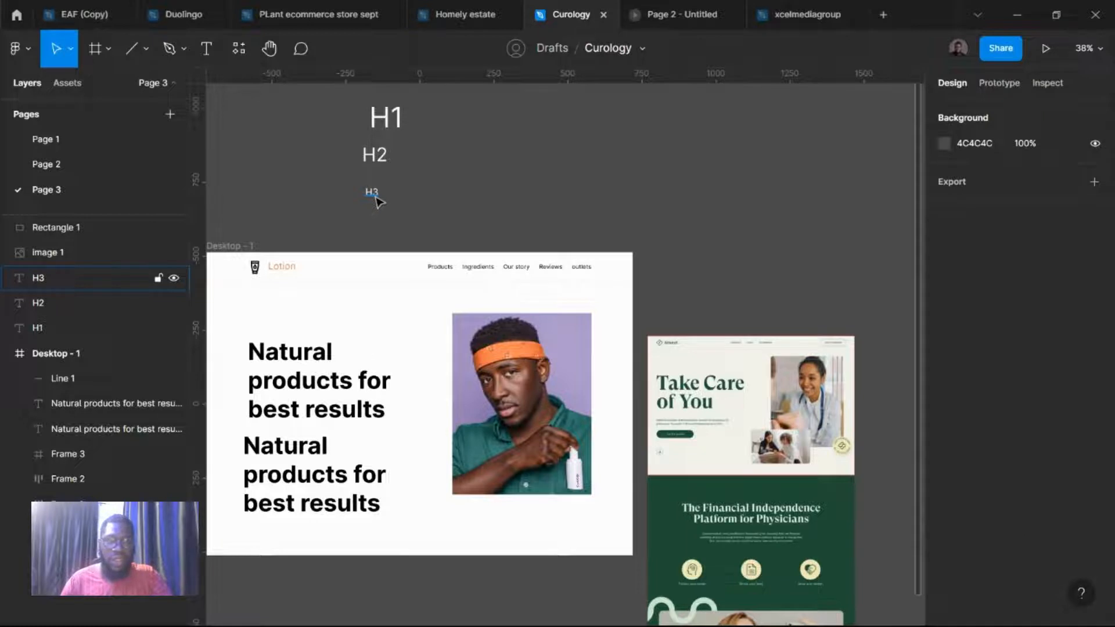
# Step: Duplicate the H3 label just below itself and change the copy's text to H4
pyautogui.click(376, 200)
pyautogui.moveTo(376, 200); pyautogui.dragTo(376, 222)
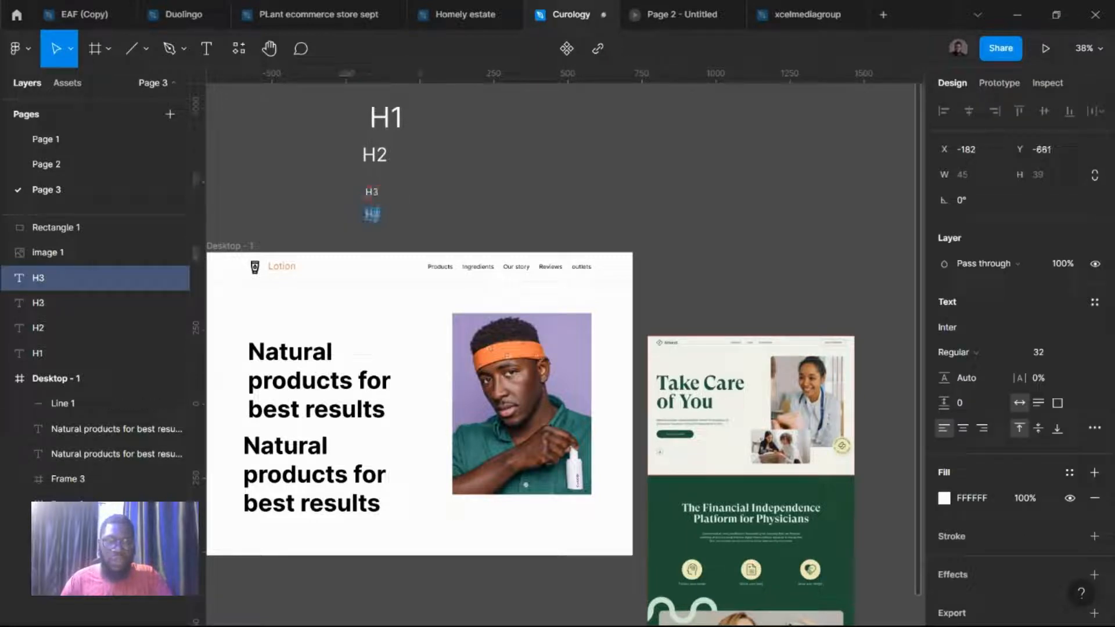
pyautogui.doubleClick(373, 217)
pyautogui.write('H')
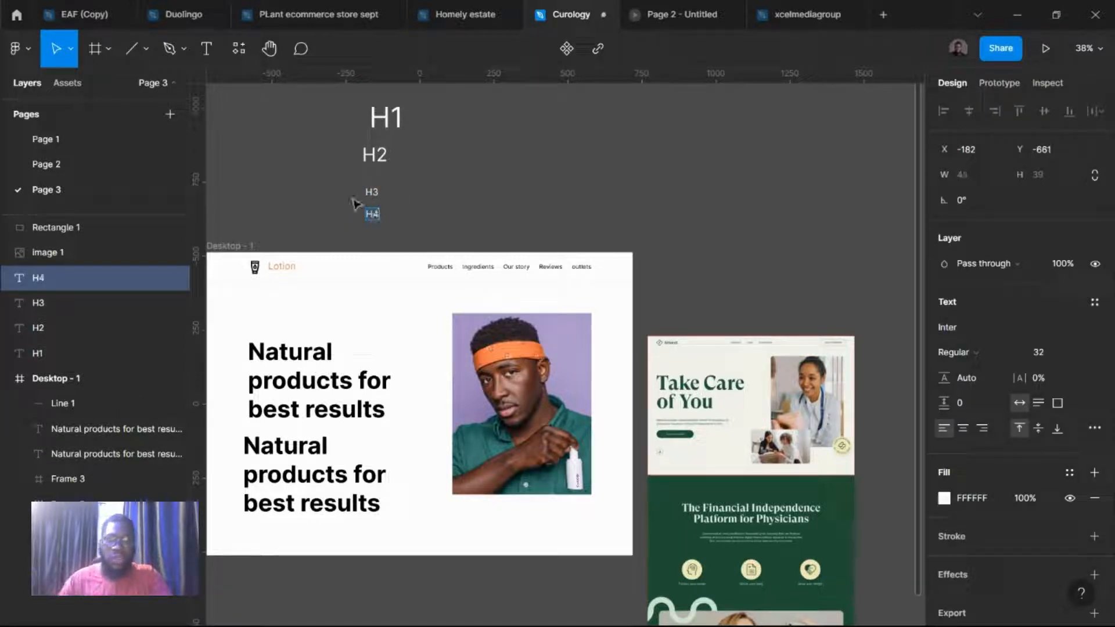
pyautogui.press('Escape')
# Step: Set the H4 label's font size to 18
pyautogui.click(1058, 352)
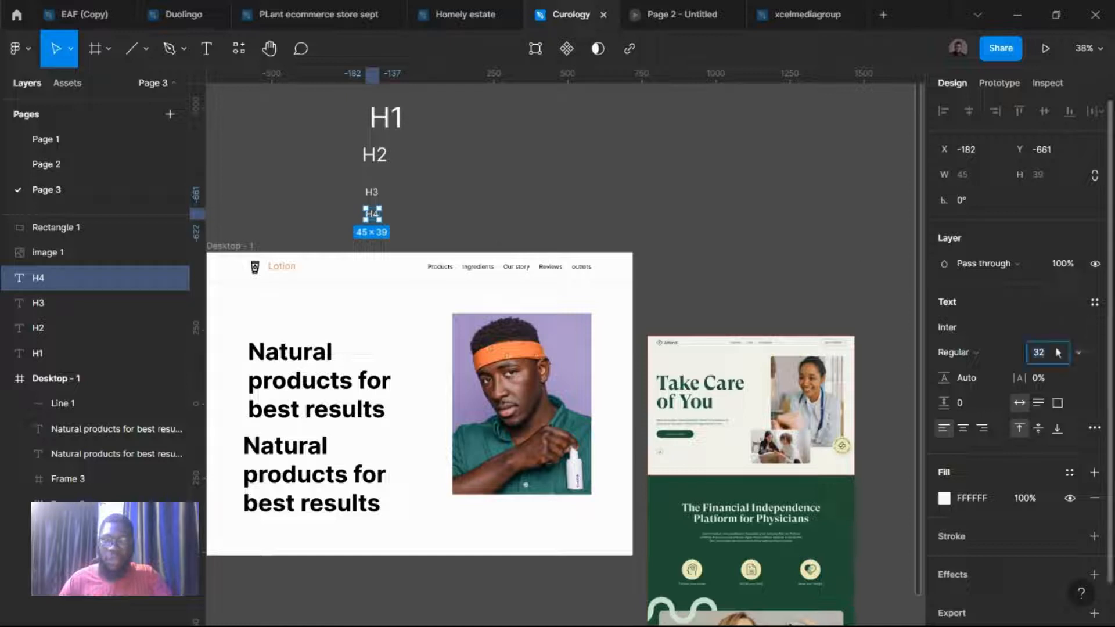
pyautogui.write('18')
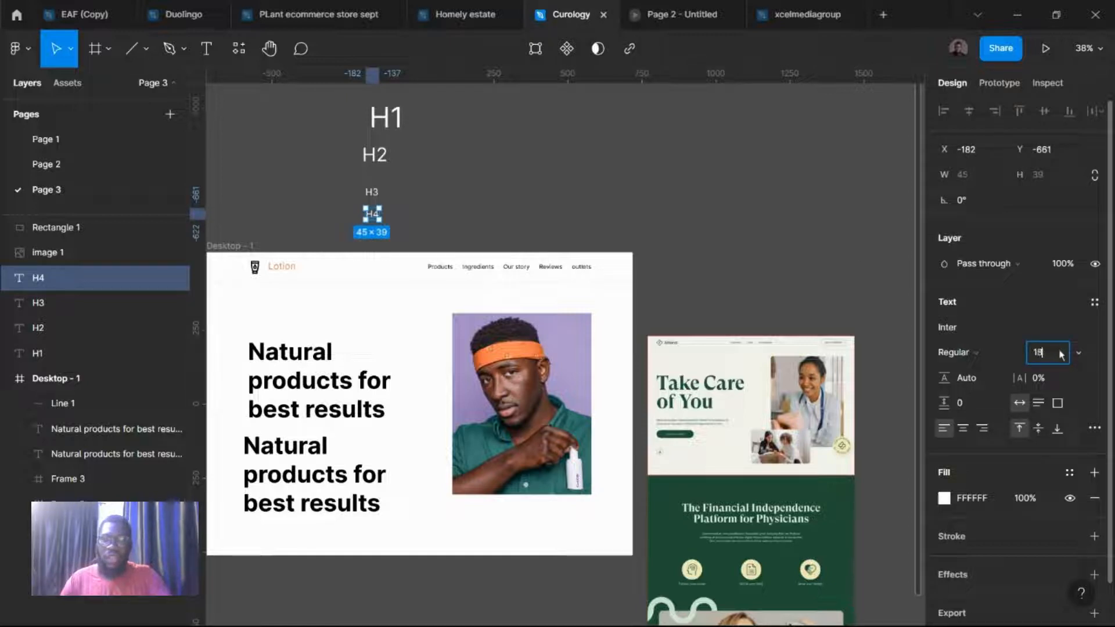
pyautogui.press('Return')
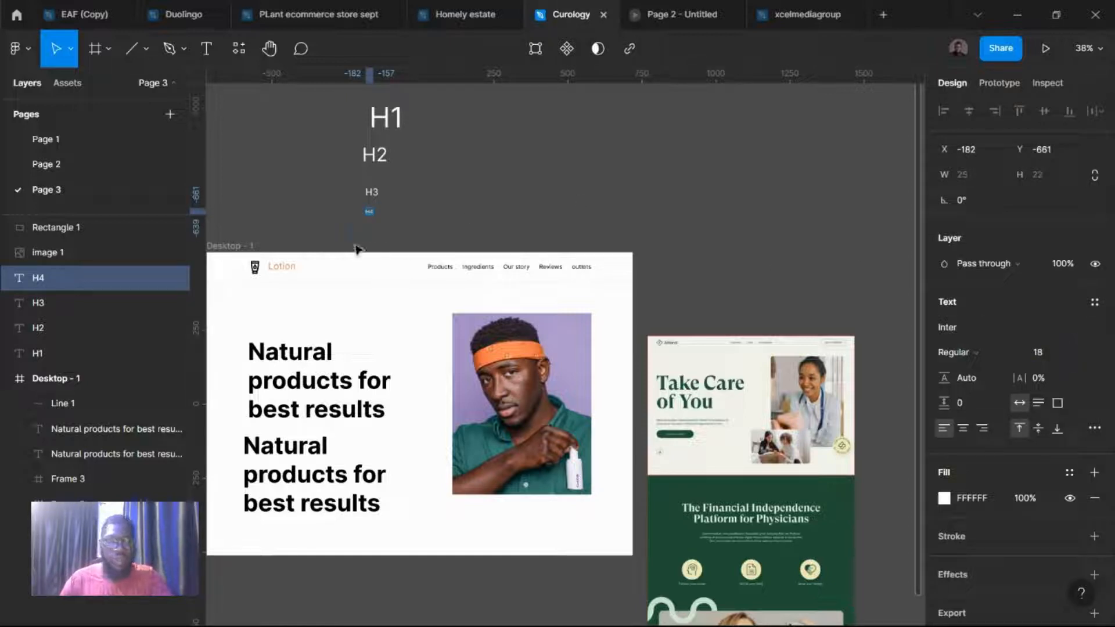
# Step: Set the duplicated headline's font size to 20 and its weight to Regular
pyautogui.click(306, 500)
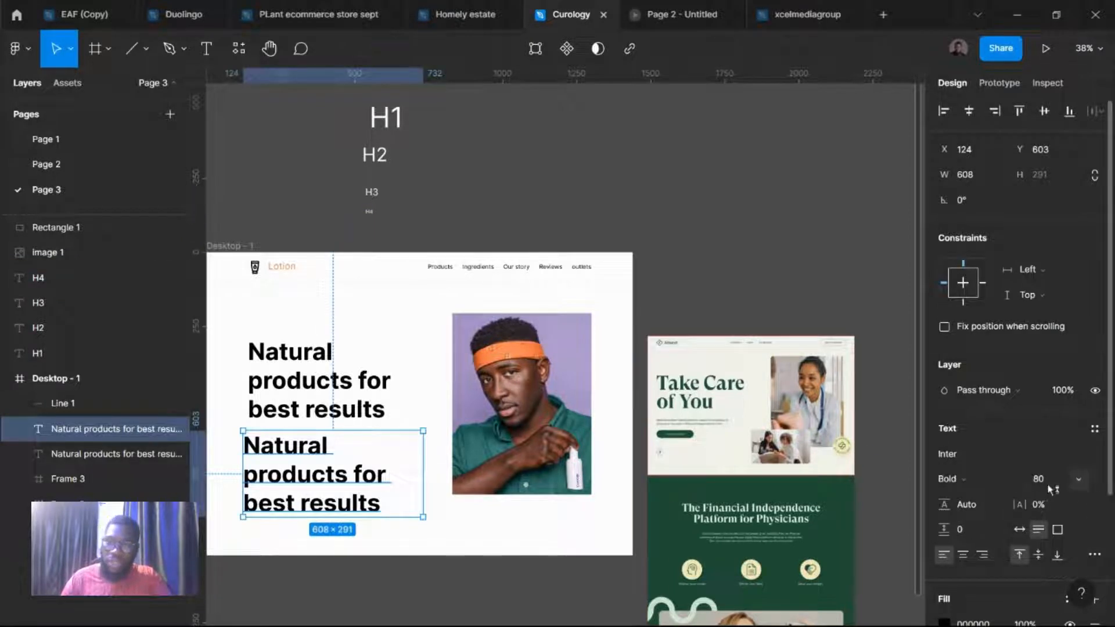
pyautogui.click(1080, 481)
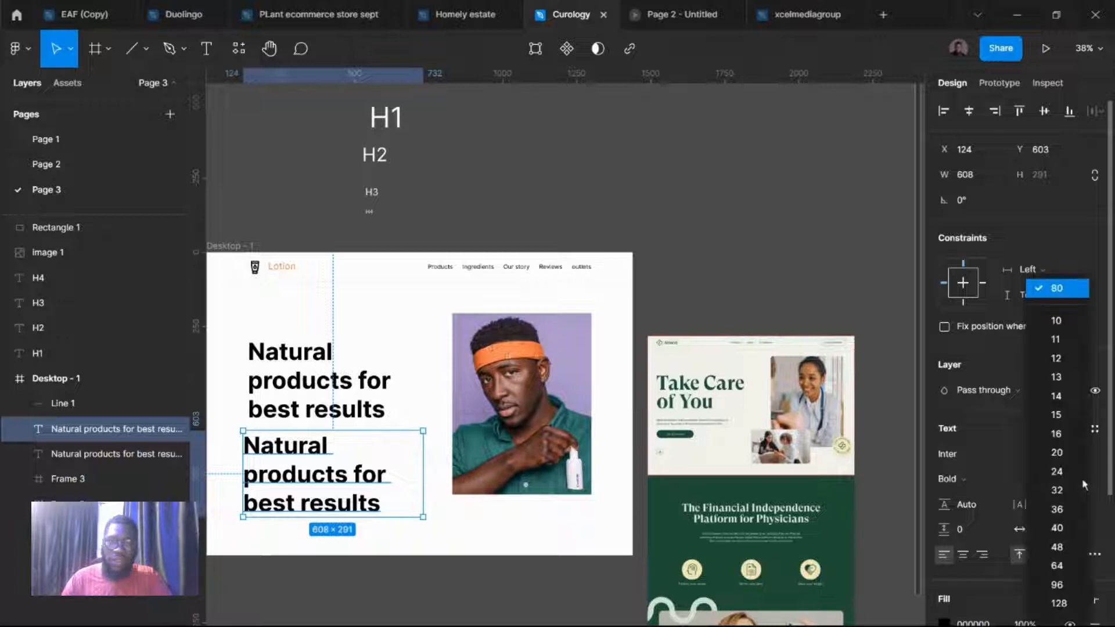
pyautogui.click(1058, 453)
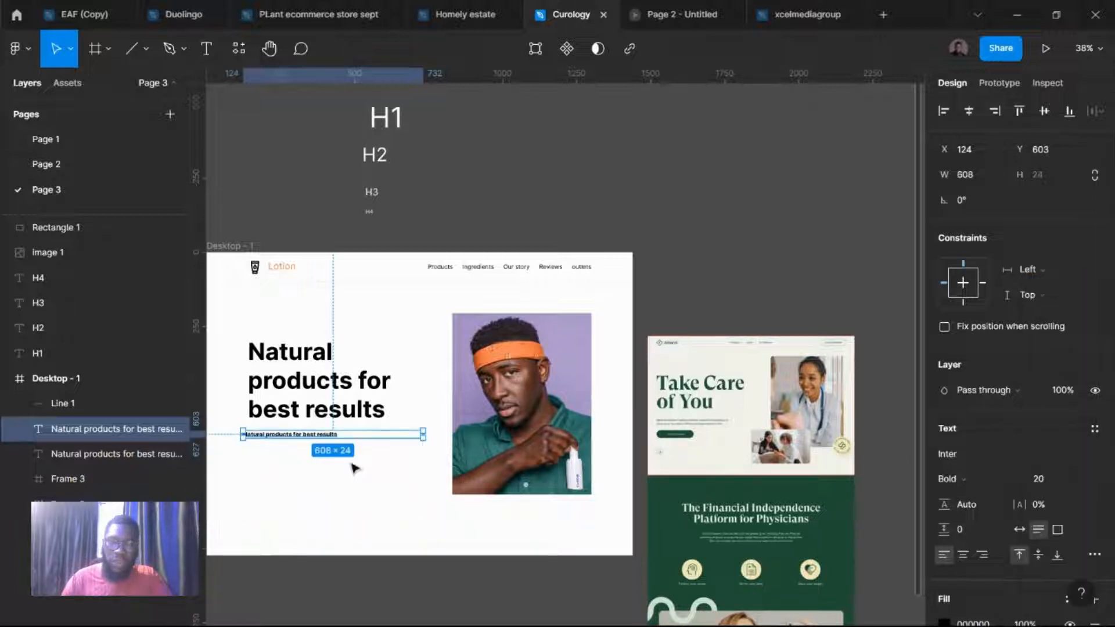
pyautogui.click(981, 481)
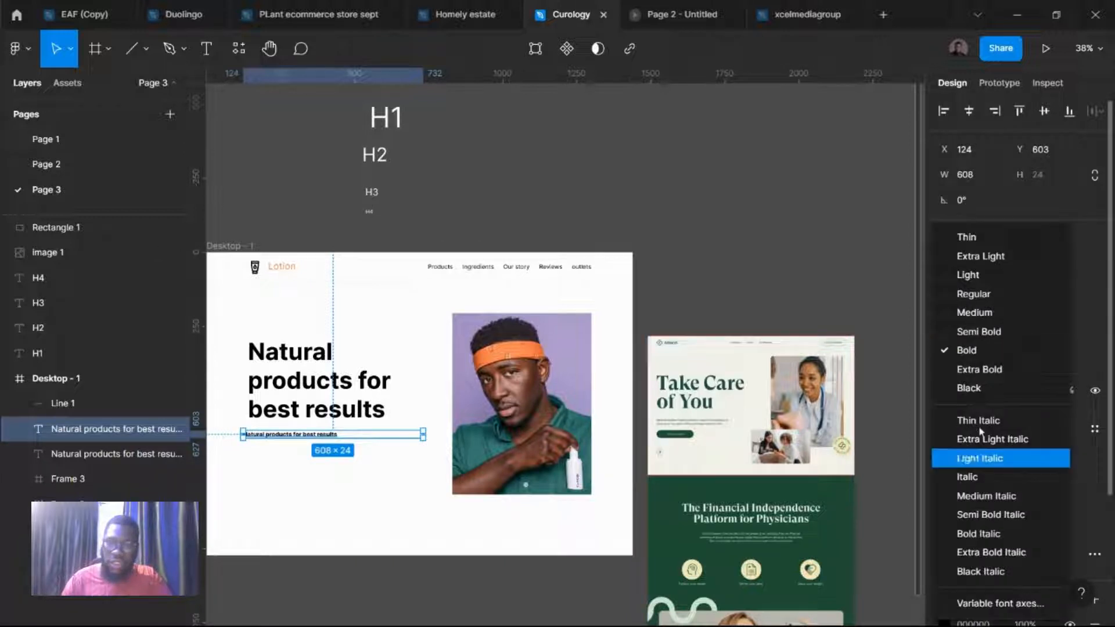
pyautogui.click(983, 295)
# Step: Replace the small text below the headline with "Discovover a fully personalized routine from shampoo to suppliments"
pyautogui.scroll(5, 281, 450)
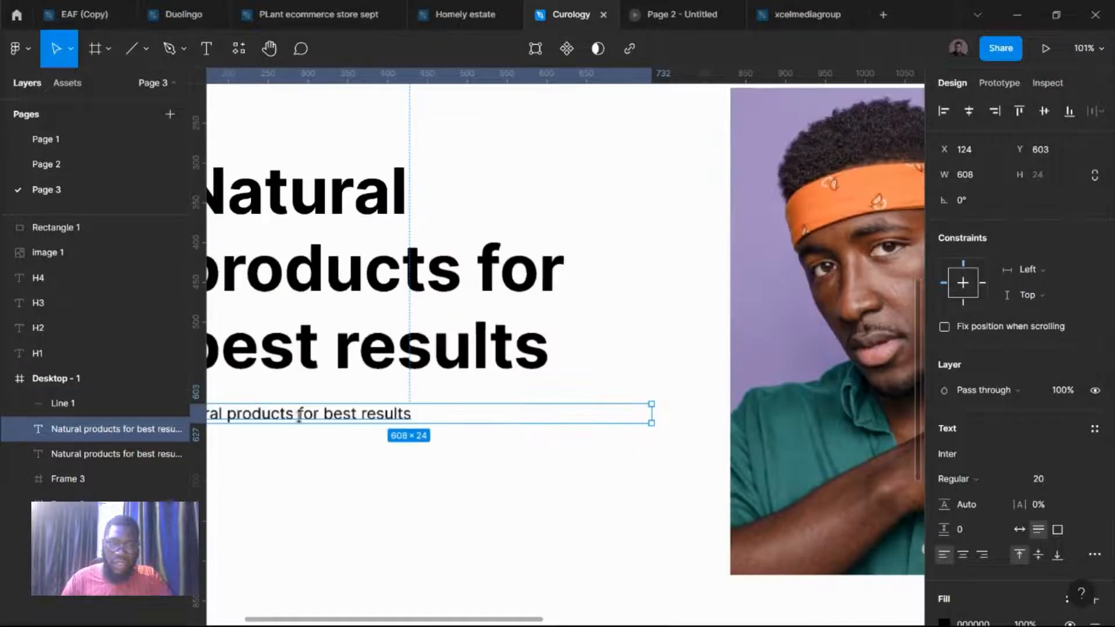
pyautogui.hscroll(-3, 407, 426)
pyautogui.doubleClick(405, 420)
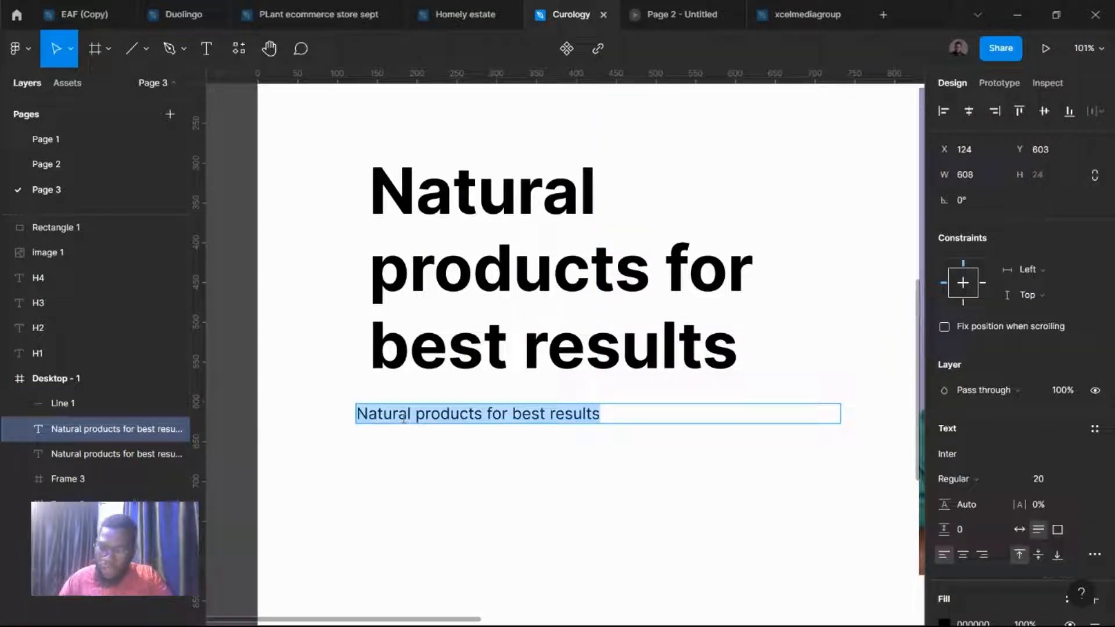
pyautogui.write('Discovere')
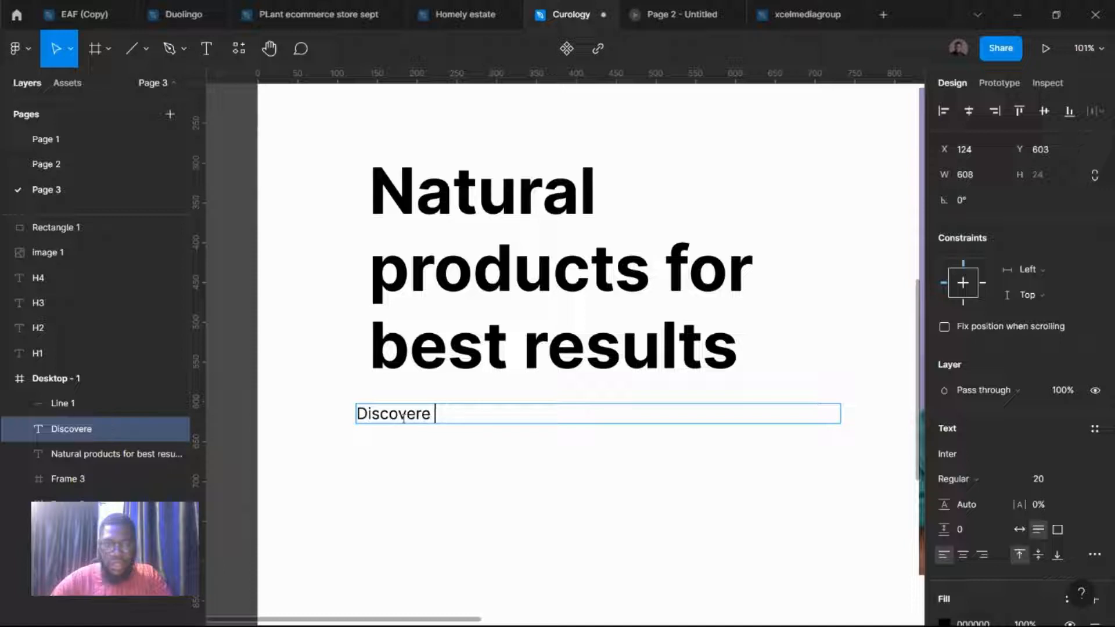
pyautogui.press('BackSpace')
pyautogui.press('BackSpace')
pyautogui.press('BackSpace')
pyautogui.write('over')
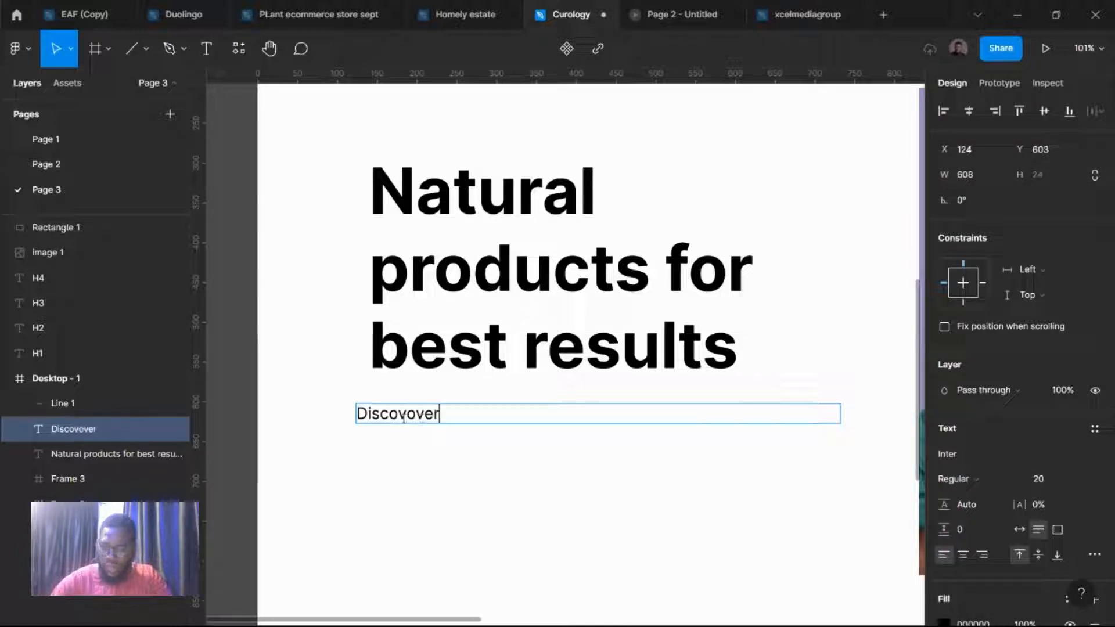
pyautogui.write(' a fully ')
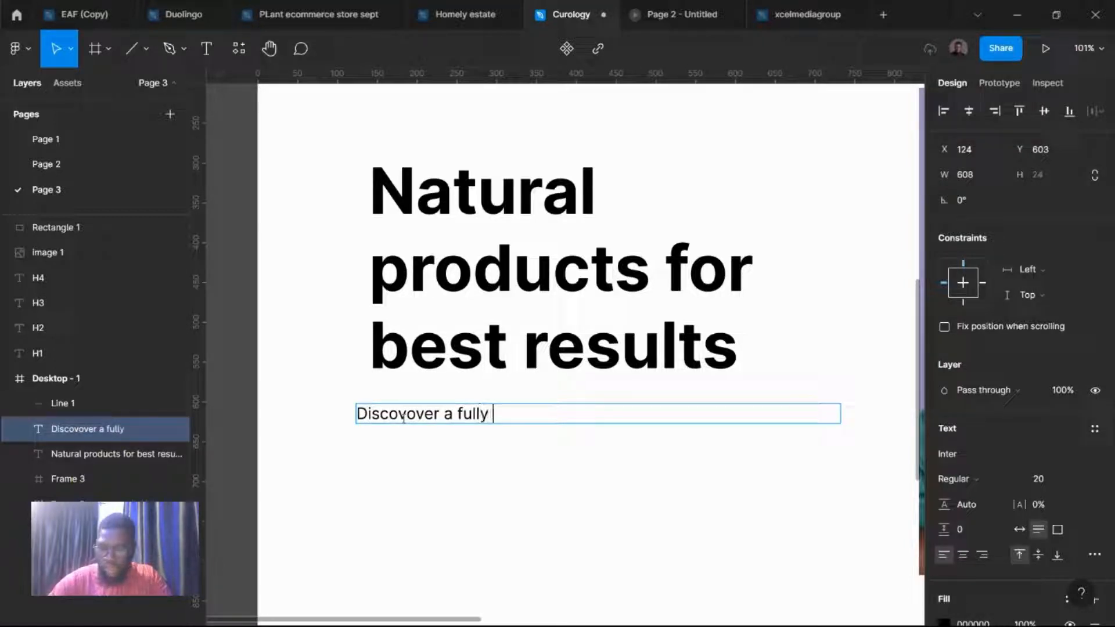
pyautogui.write('pers')
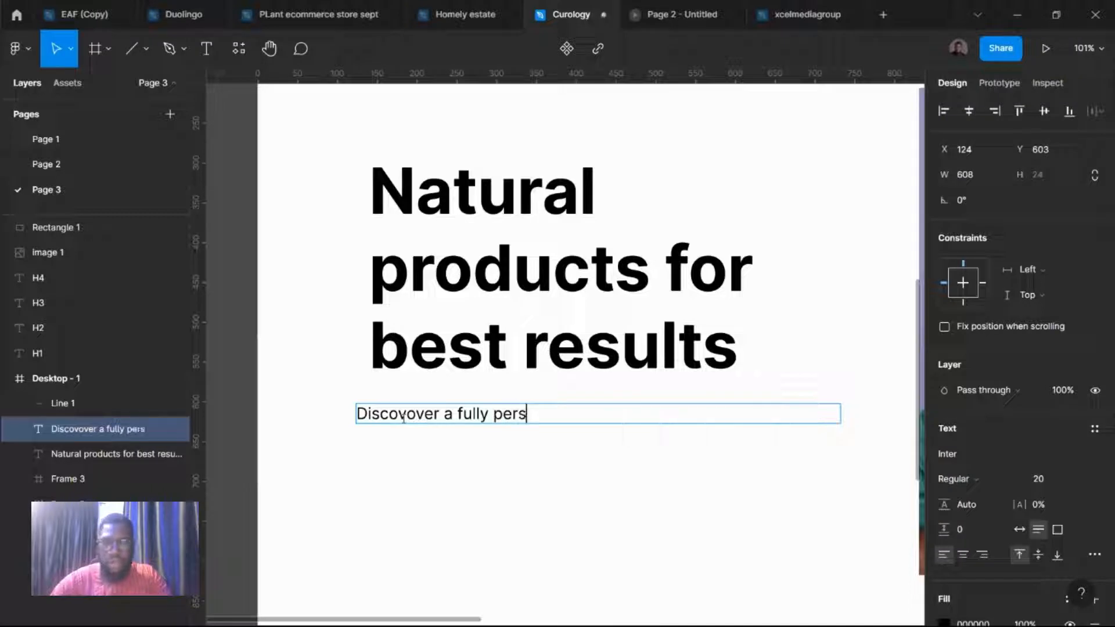
pyautogui.write('onaliz')
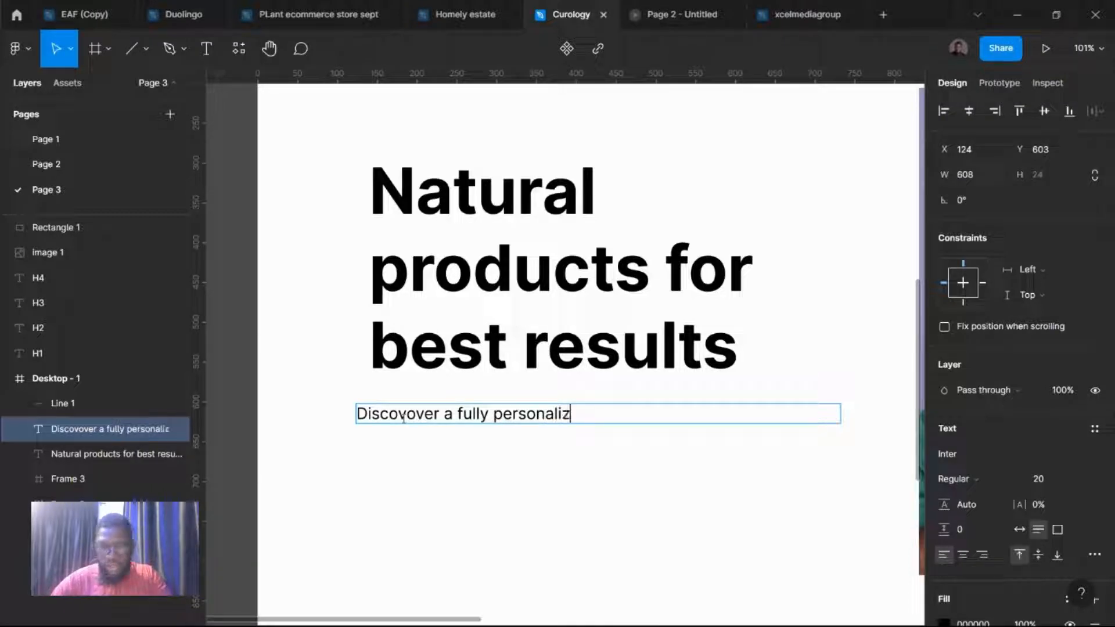
pyautogui.write('ed ro')
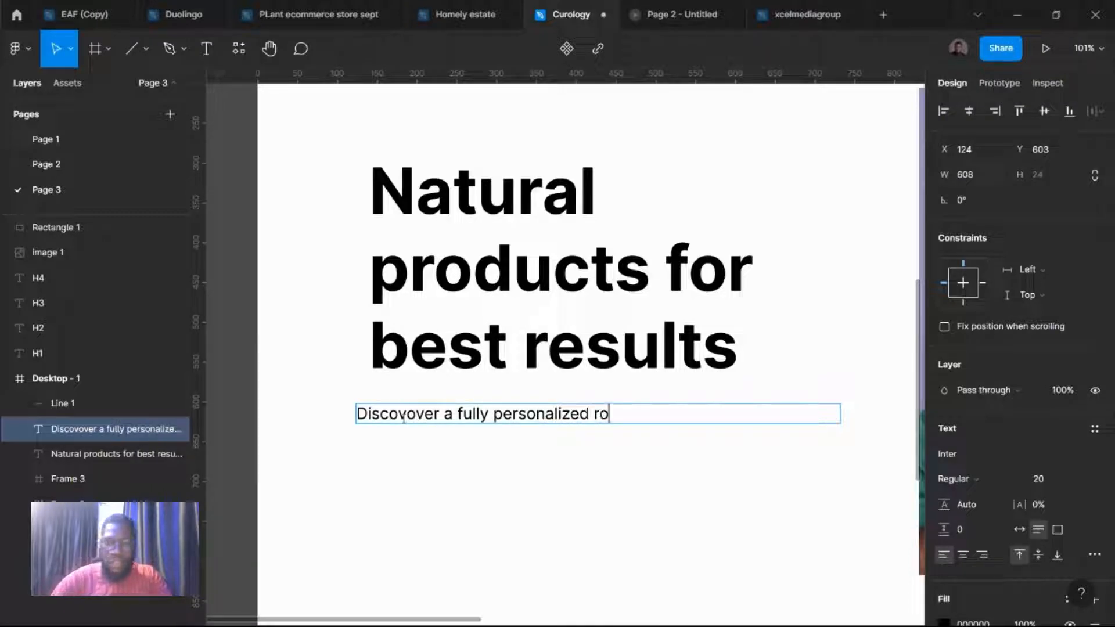
pyautogui.write('utine')
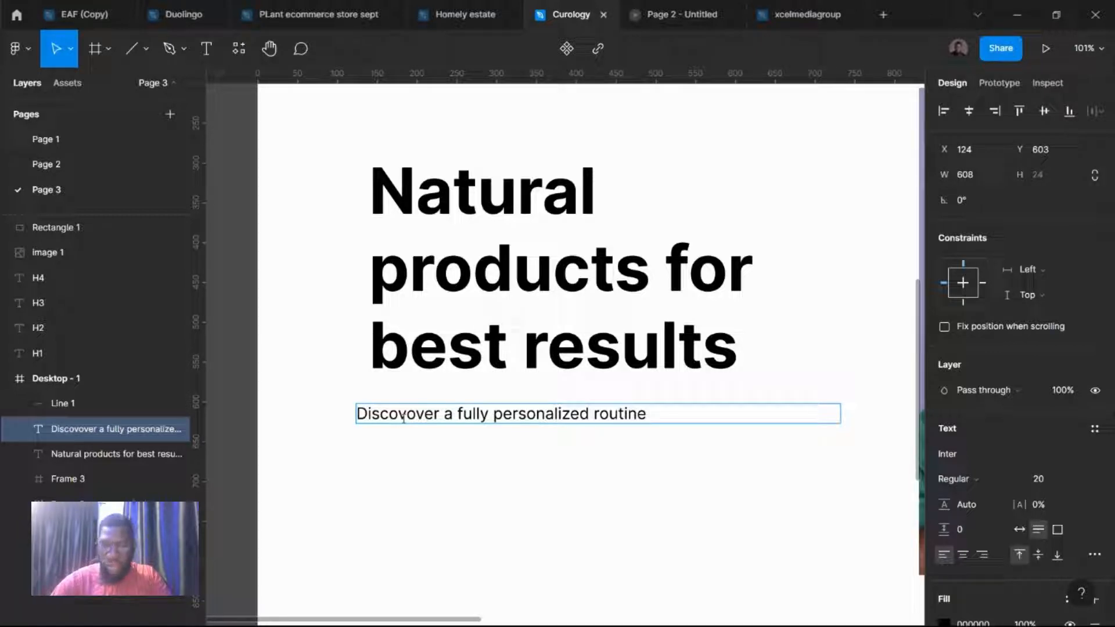
pyautogui.write(' from shampoo')
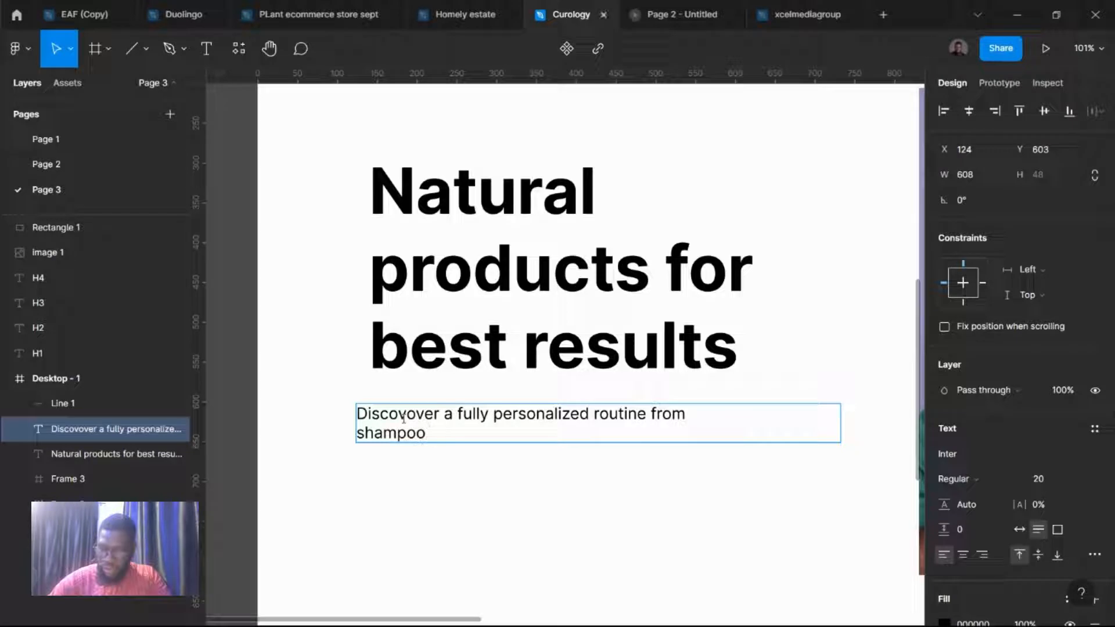
pyautogui.write(' to sup')
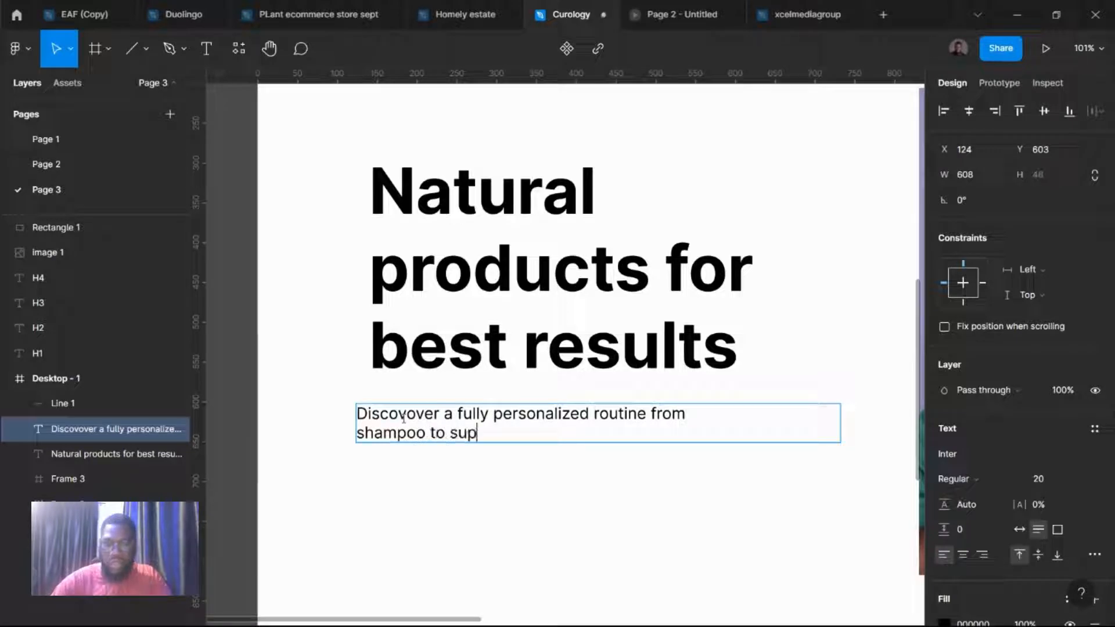
pyautogui.write('pliment')
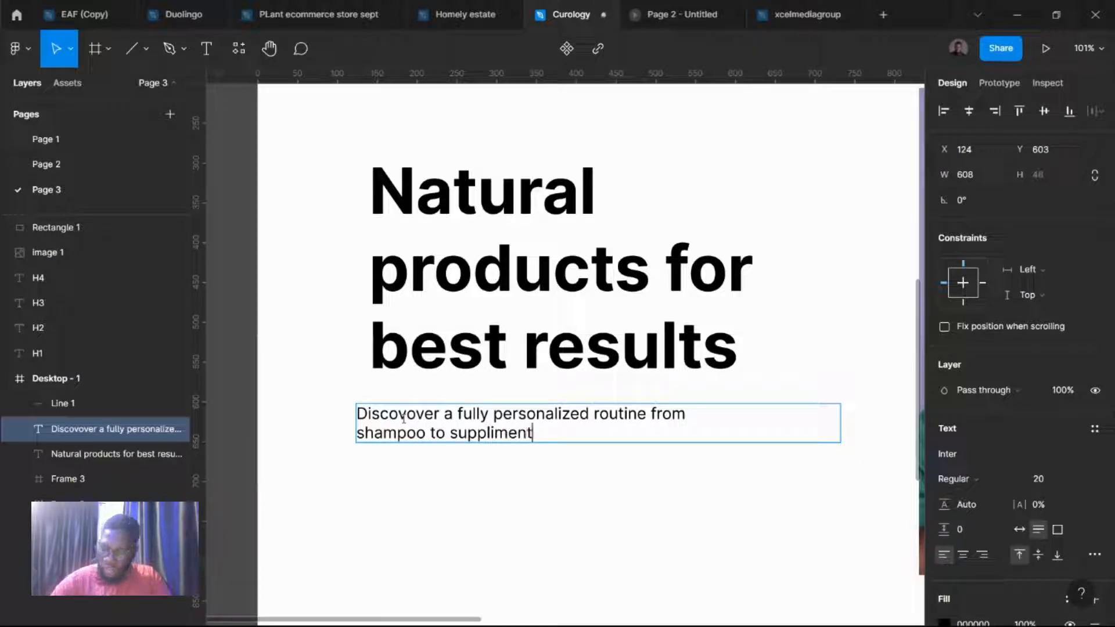
pyautogui.write('s')
pyautogui.press('Escape')
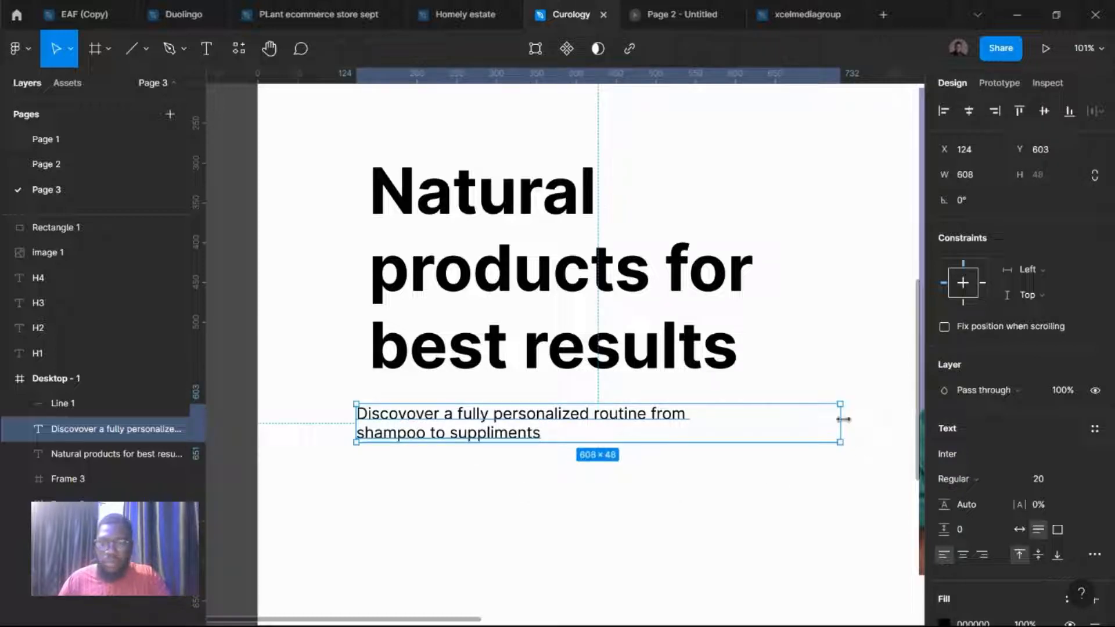
# Step: Narrow the paragraph's text box to about 424 wide and align it under the headline at about X 140, Y 597
pyautogui.moveTo(839, 414); pyautogui.dragTo(694, 415)
pyautogui.moveTo(506, 431); pyautogui.dragTo(516, 426)
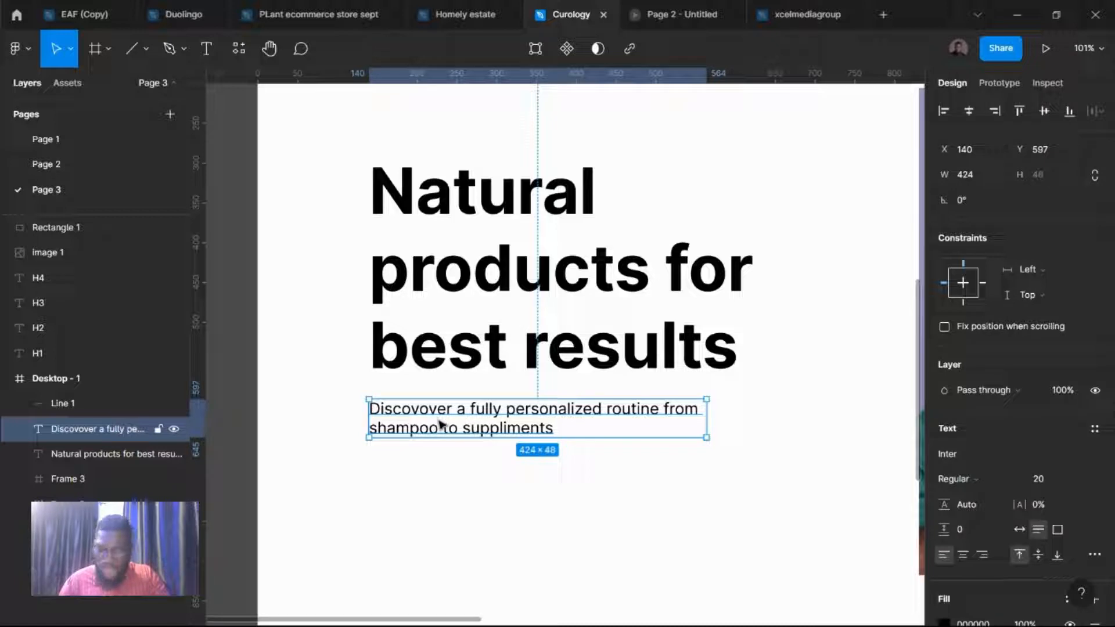
# Step: Duplicate the paragraph text about 53 px below itself and change the copy's text to "Shop Now"
pyautogui.moveTo(440, 424); pyautogui.dragTo(442, 483)
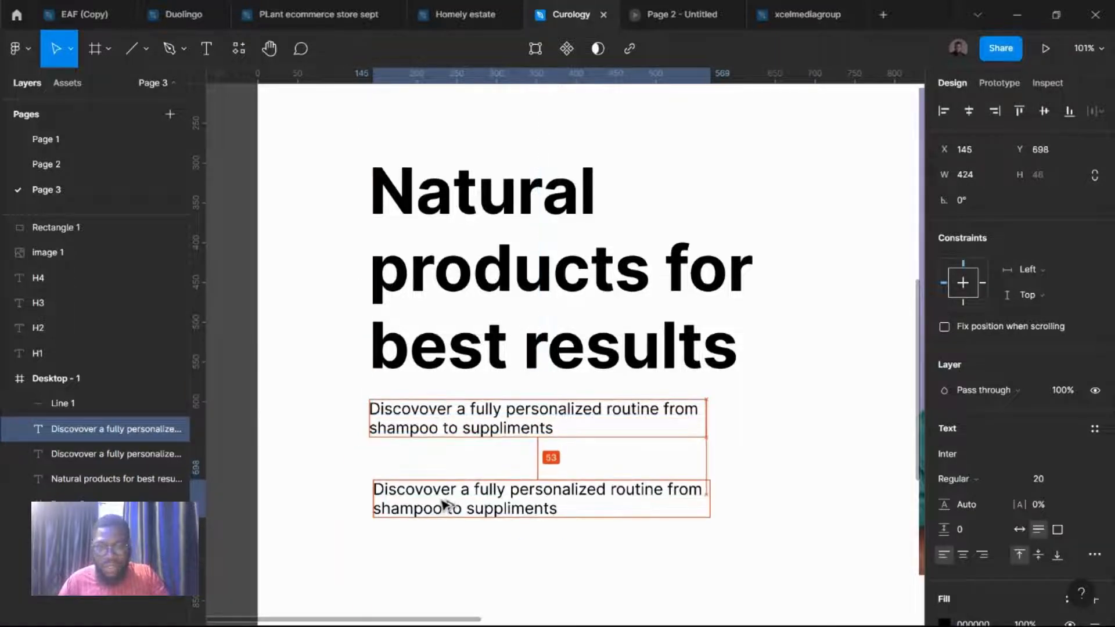
pyautogui.doubleClick(440, 496)
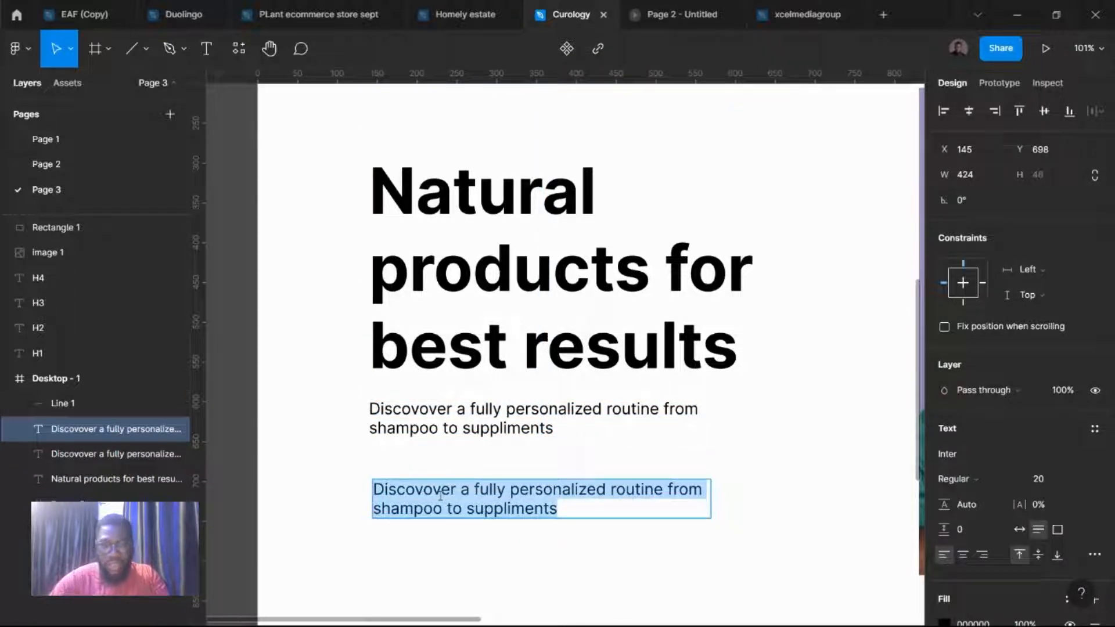
pyautogui.write('Shop Now')
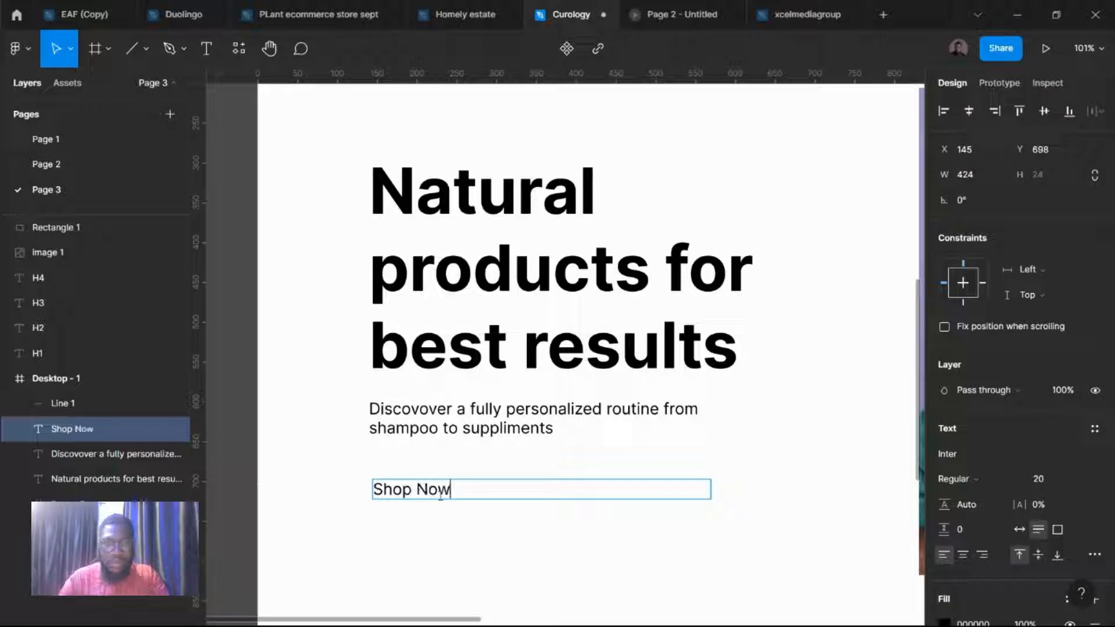
pyautogui.press('Escape')
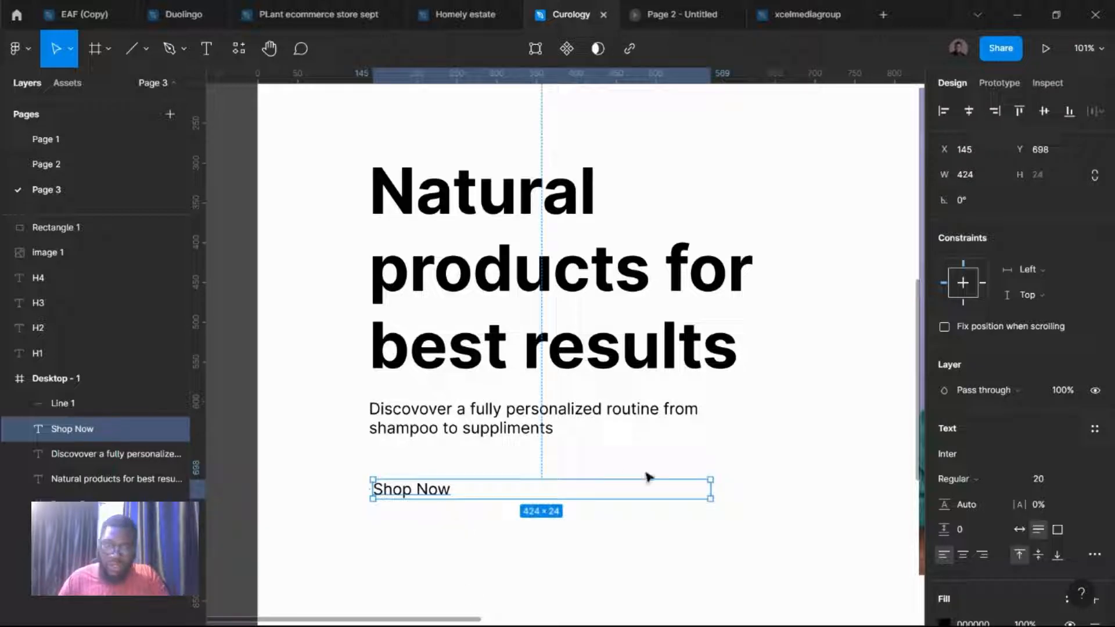
# Step: Set the "Shop Now" text box to auto width so it fits its text
pyautogui.moveTo(713, 492); pyautogui.dragTo(899, 491)
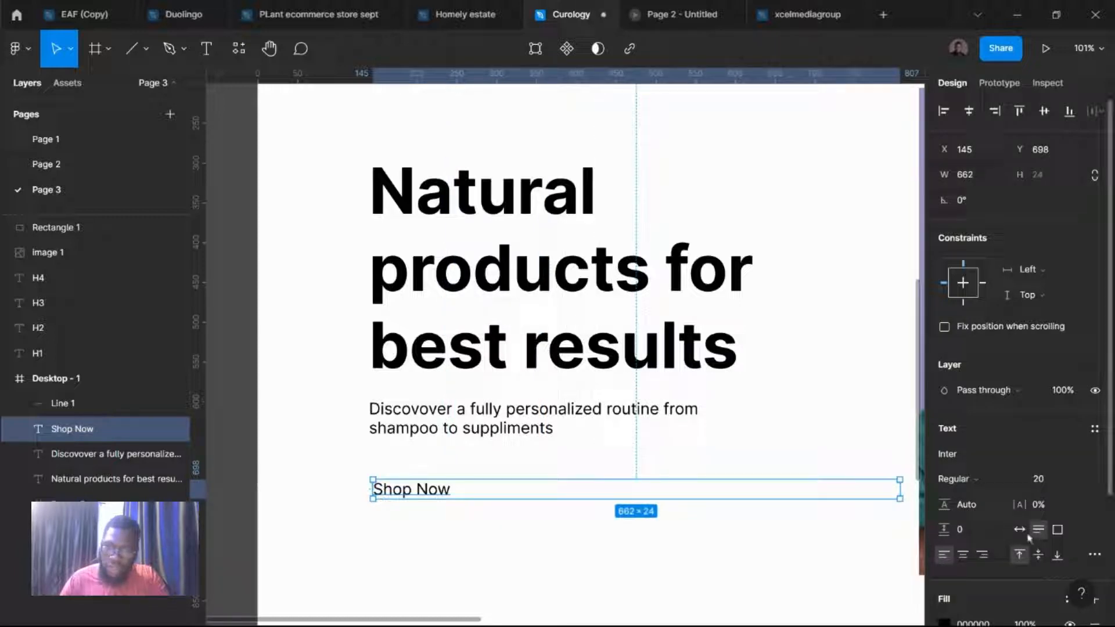
pyautogui.click(1020, 530)
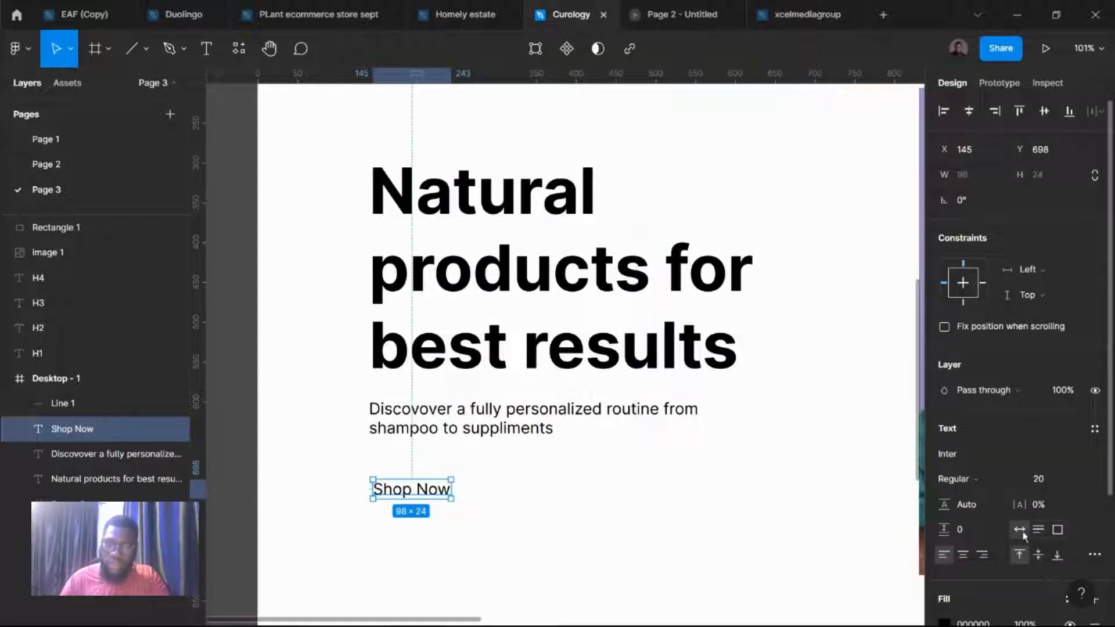
pyautogui.click(458, 498)
pyautogui.click(430, 498)
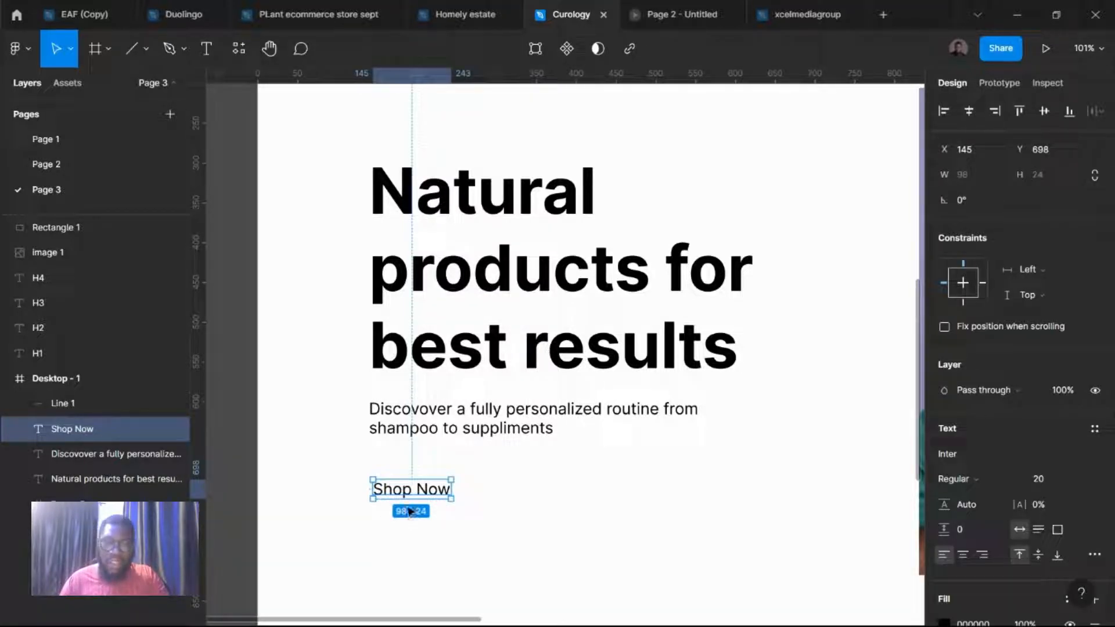
# Step: Draw a rounded rectangle about 193 × 59 beside the "Shop Now" text, with orange fill FF6827
pyautogui.press('r')
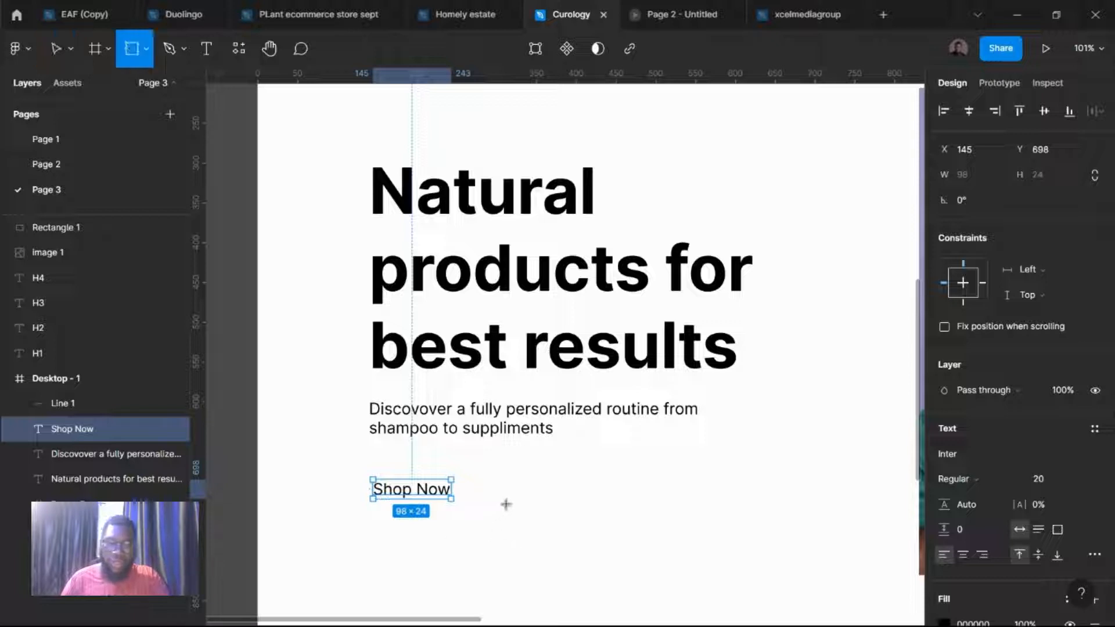
pyautogui.moveTo(515, 490)
pyautogui.mouseDown()
pyautogui.moveTo(589, 516)
pyautogui.moveTo(667, 525)
pyautogui.moveTo(670, 536)
pyautogui.mouseUp()
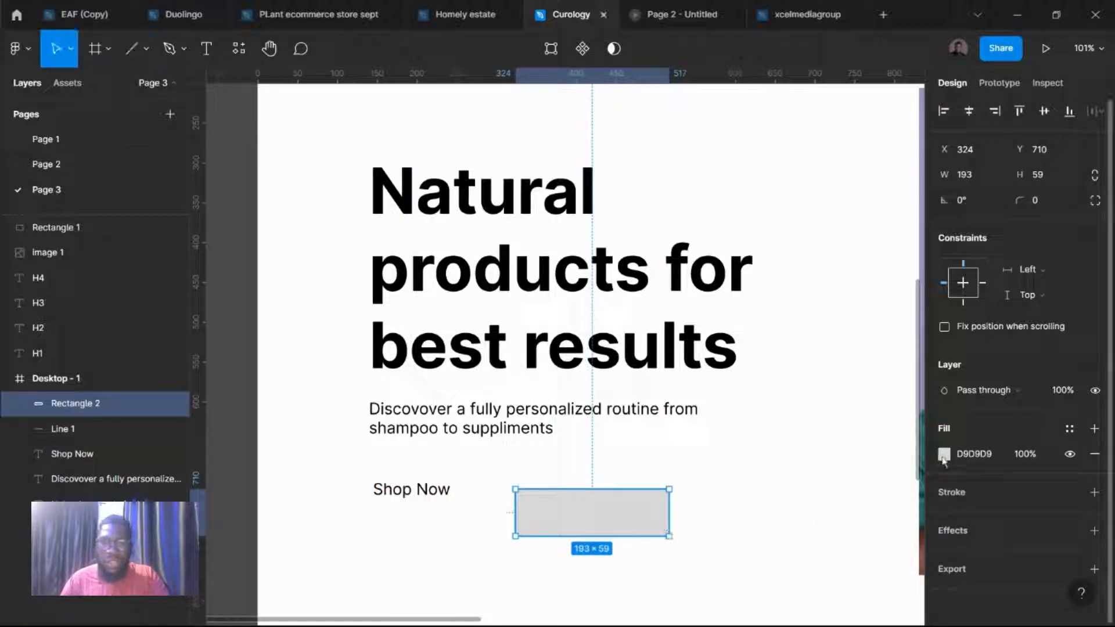
pyautogui.click(944, 453)
pyautogui.click(869, 548)
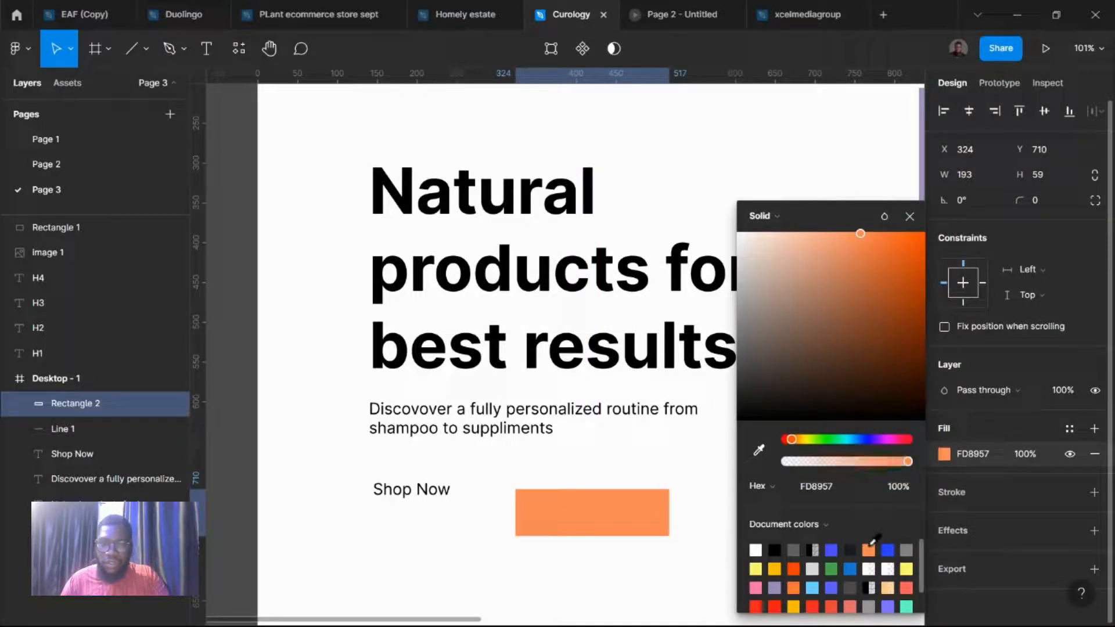
pyautogui.moveTo(888, 232); pyautogui.dragTo(897, 232)
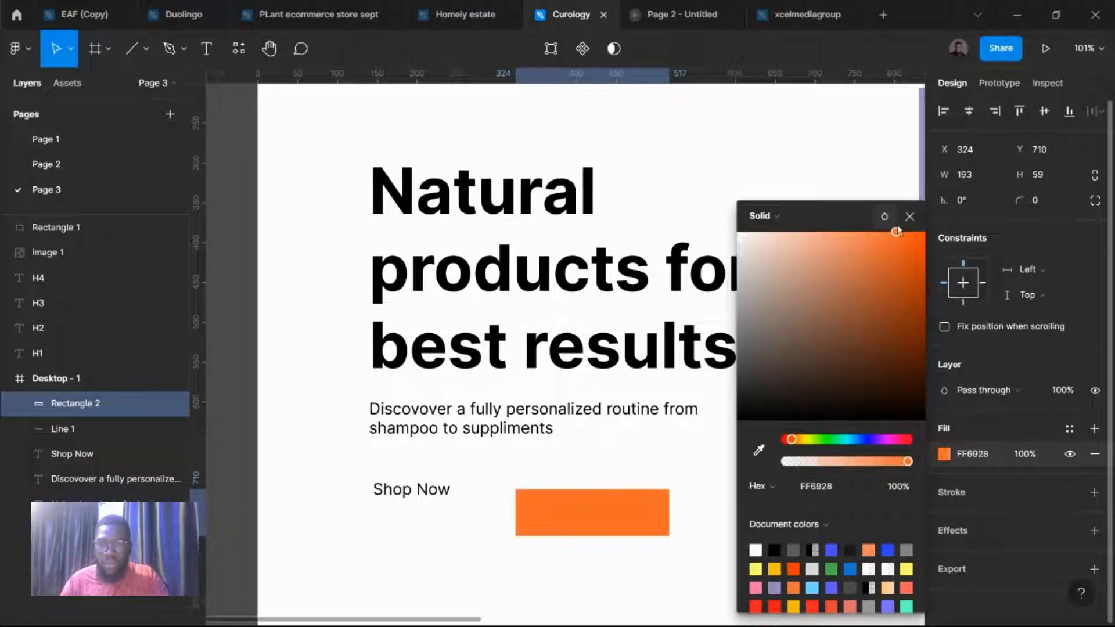
pyautogui.click(1055, 206)
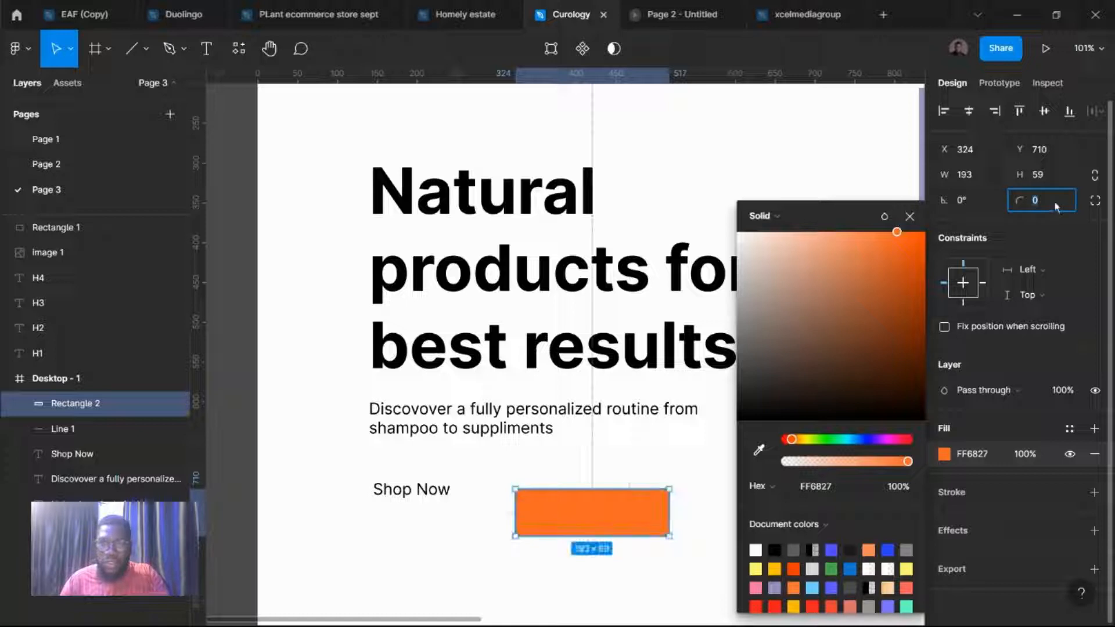
# Step: Move the "Shop Now" text onto the orange rectangle and bring it to the front
pyautogui.click(436, 488)
pyautogui.moveTo(438, 487); pyautogui.dragTo(594, 521)
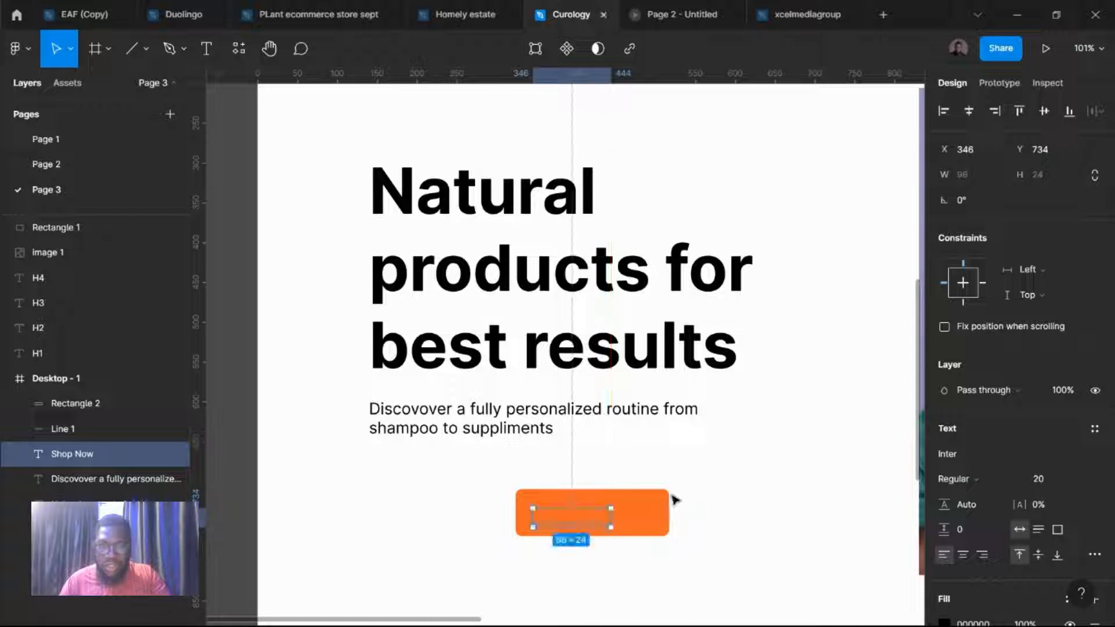
pyautogui.rightClick(580, 522)
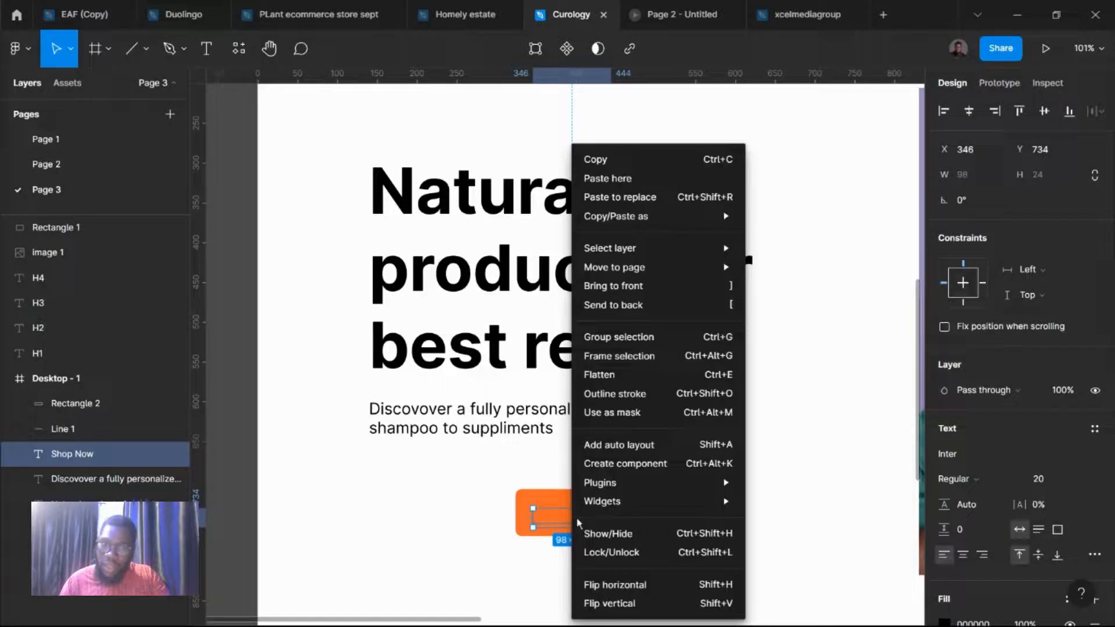
pyautogui.click(663, 285)
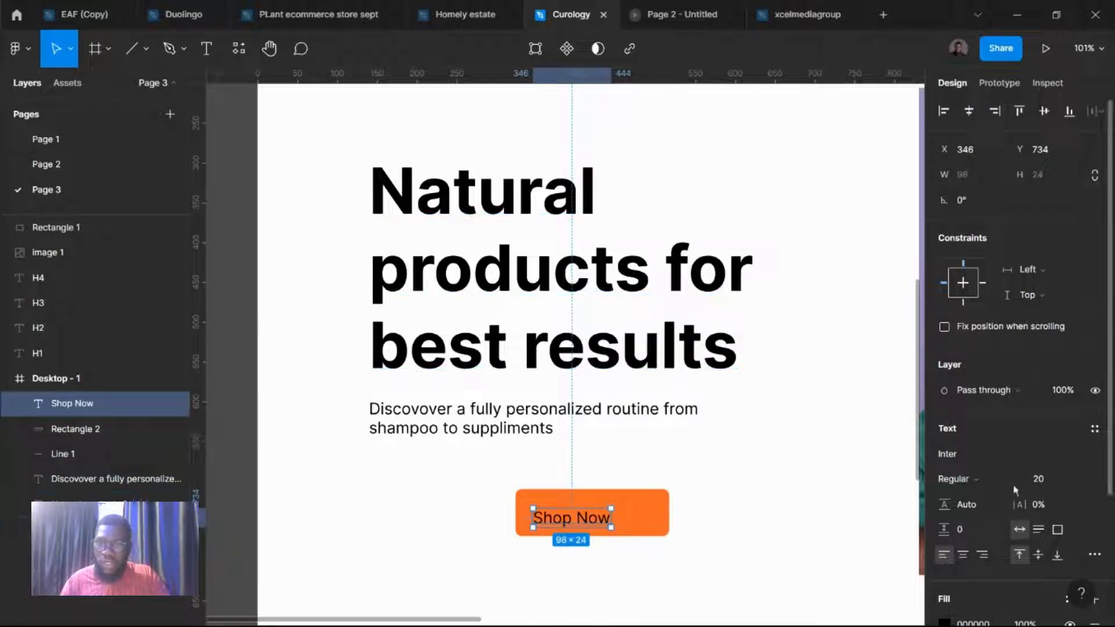
# Step: Set the "Shop Now" text's fill to white FFFFFF and center it vertically in the orange rectangle
pyautogui.scroll(-3, 960, 514)
pyautogui.click(945, 458)
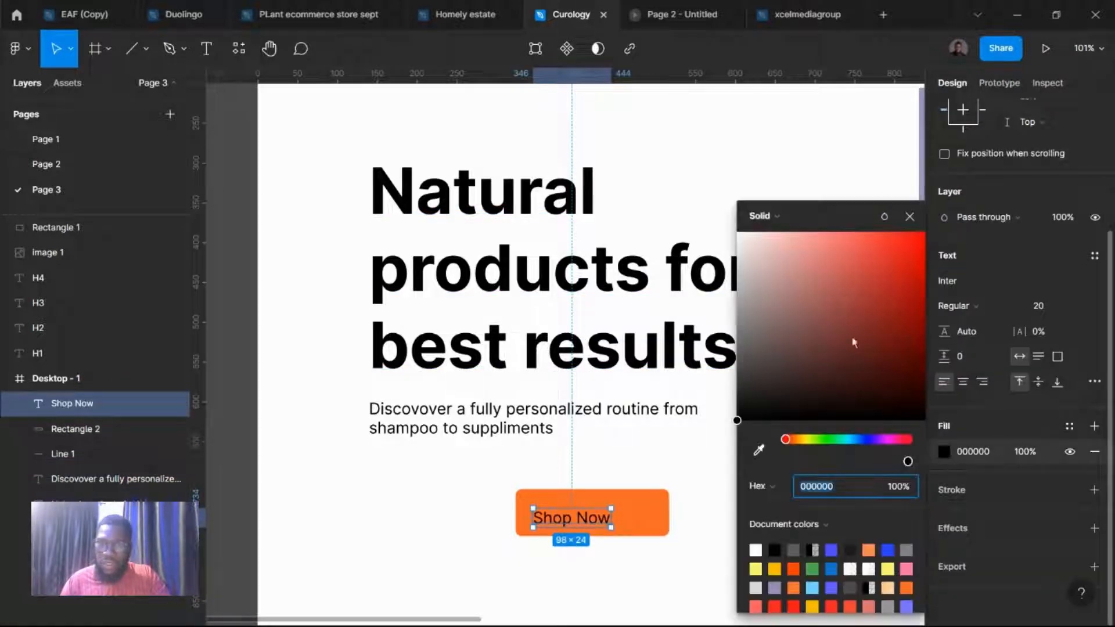
pyautogui.moveTo(856, 343); pyautogui.dragTo(573, 99)
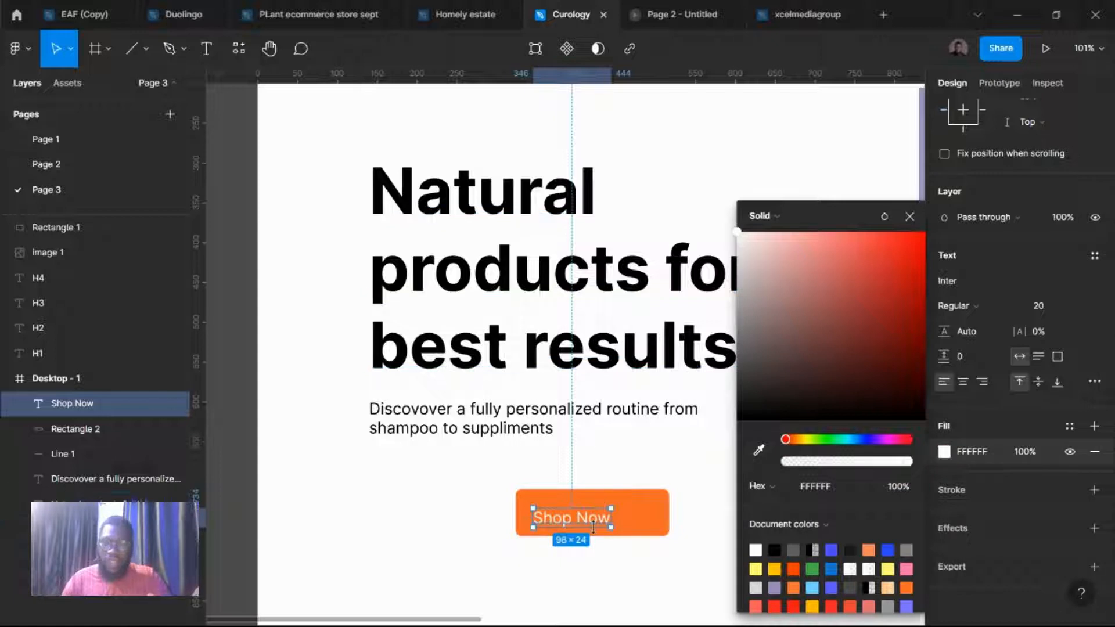
pyautogui.moveTo(596, 521); pyautogui.dragTo(598, 513)
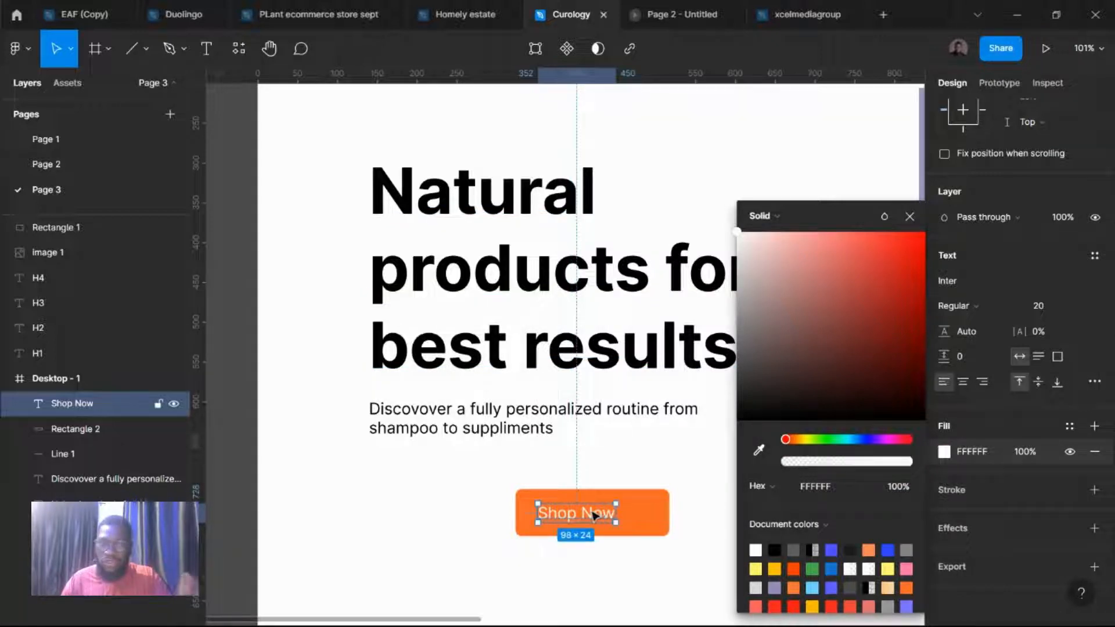
pyautogui.click(587, 475)
# Step: Duplicate the "Shop Now" label below the orange button and add auto layout to the copy
pyautogui.scroll(-3, 588, 473)
pyautogui.click(590, 427)
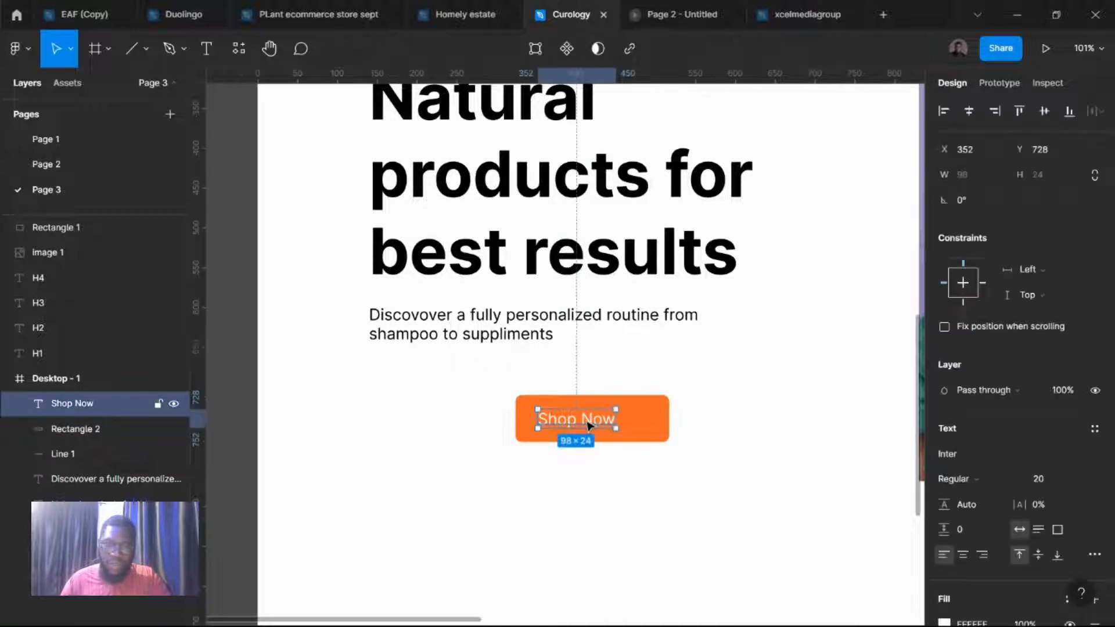
pyautogui.moveTo(589, 425); pyautogui.dragTo(598, 516)
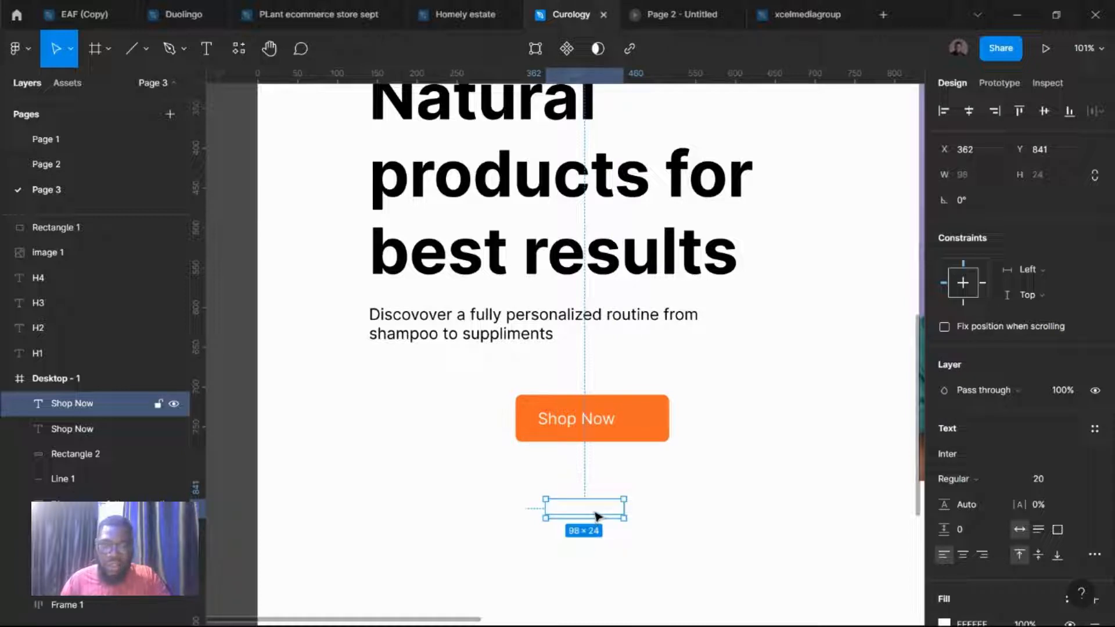
pyautogui.hotkey('shift', 'a')
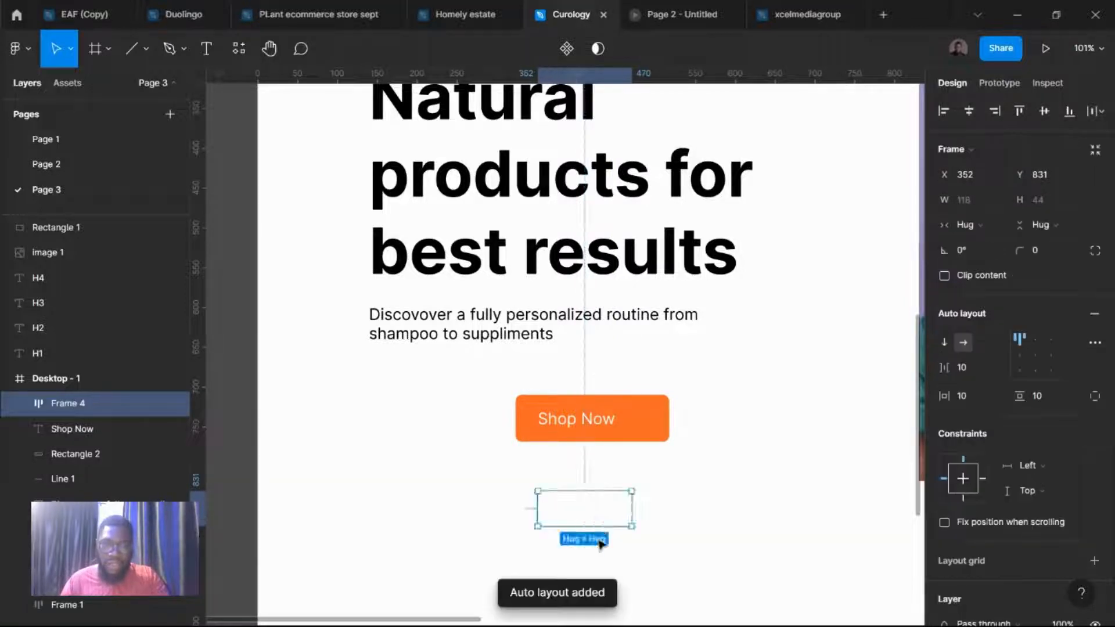
# Step: Set the text color of the duplicated "Shop Now" label to black 000000
pyautogui.scroll(-5, 941, 528)
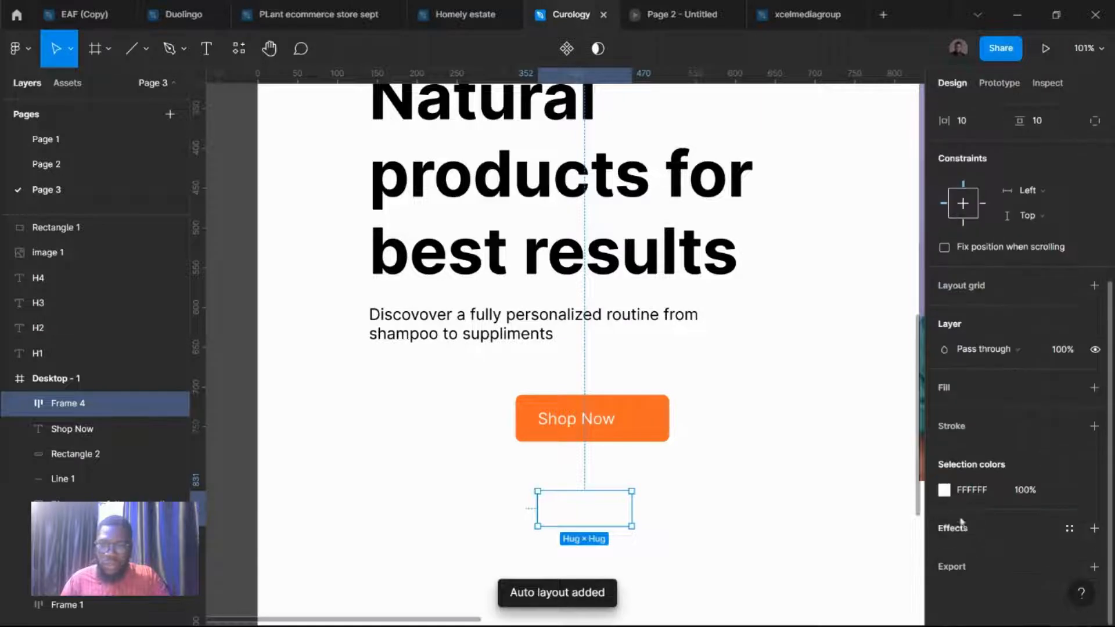
pyautogui.click(944, 489)
pyautogui.moveTo(821, 406); pyautogui.dragTo(598, 569)
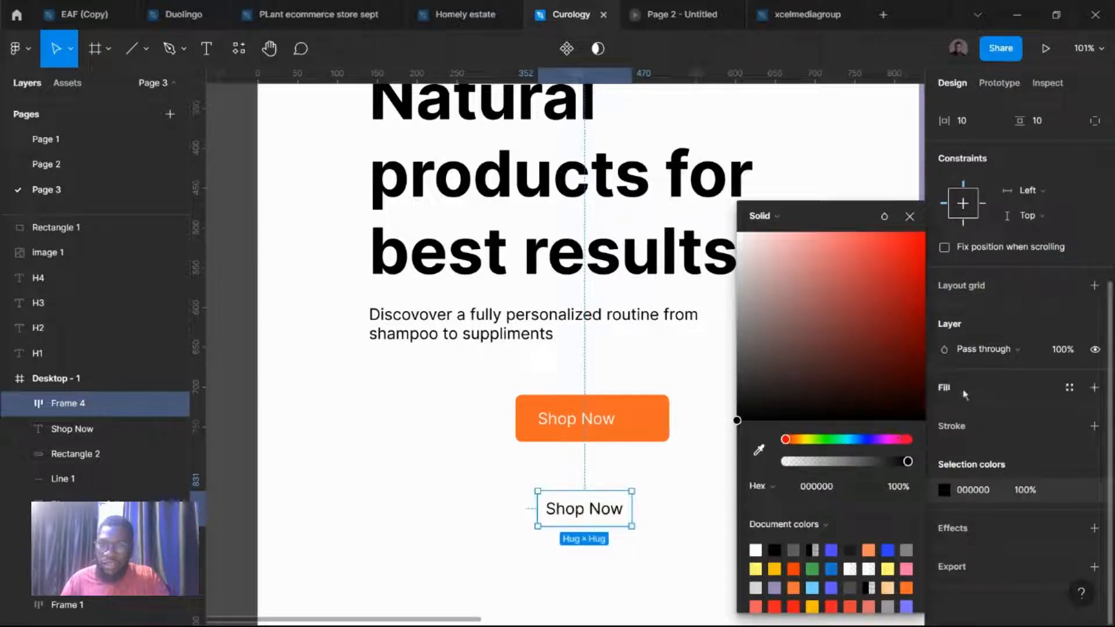
# Step: Fill the duplicated label's auto layout frame with orange FF6827 and set its "Shop Now" text to white FFFFFF
pyautogui.click(650, 537)
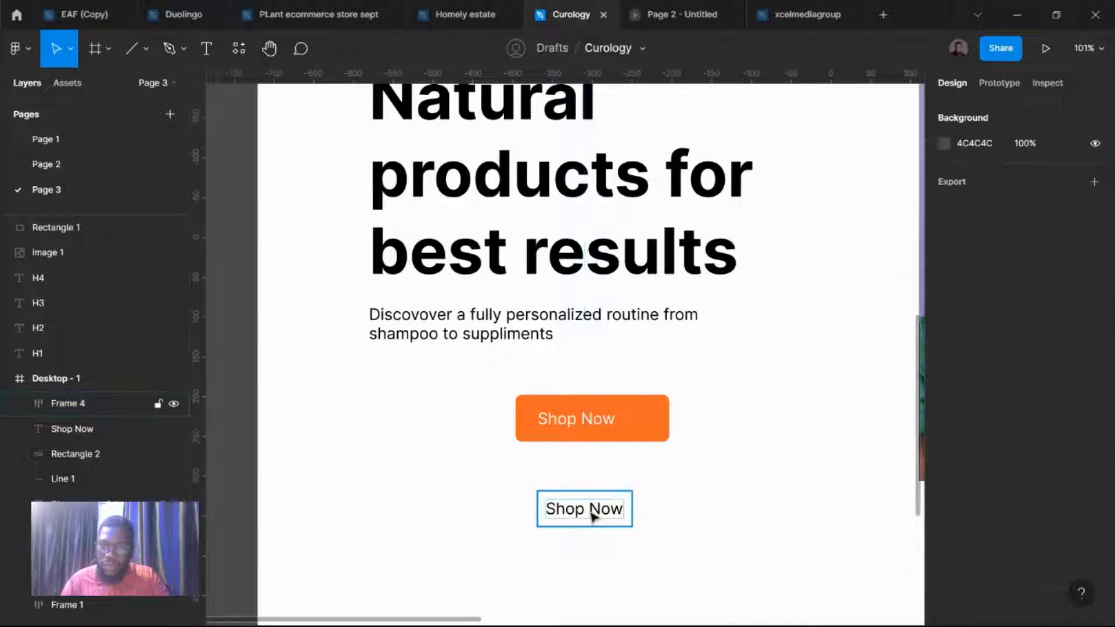
pyautogui.click(592, 515)
pyautogui.scroll(-4, 989, 490)
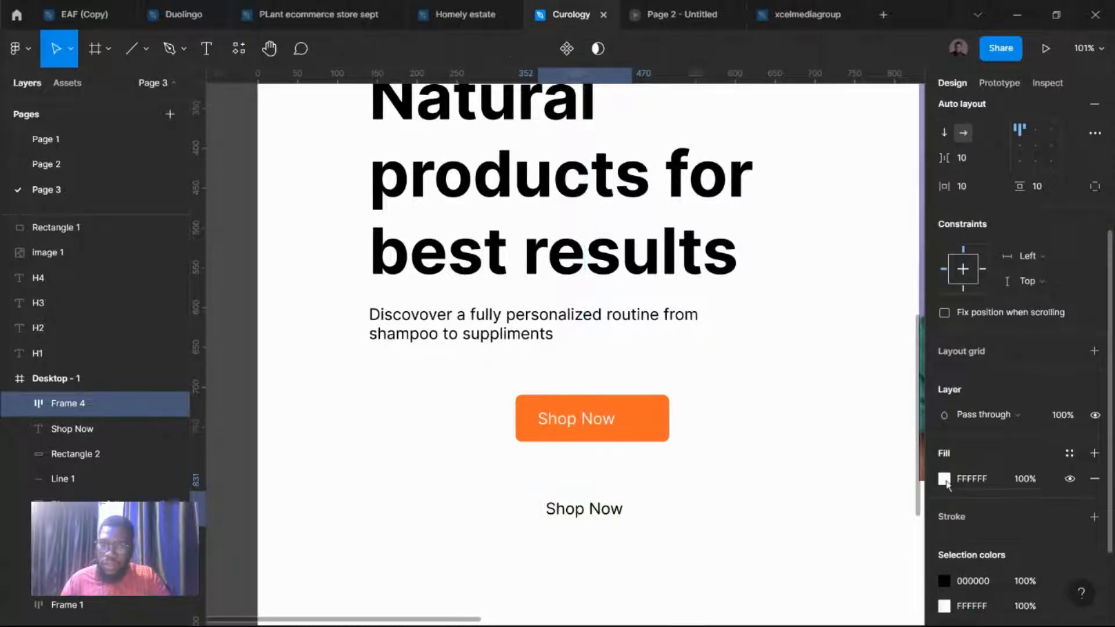
pyautogui.click(945, 480)
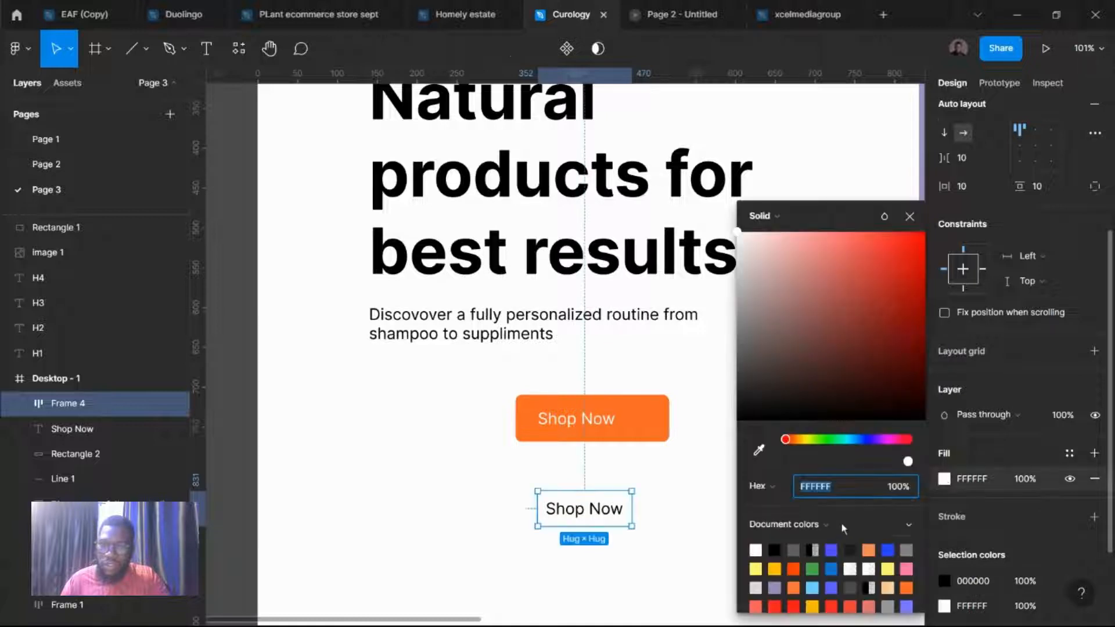
pyautogui.click(907, 587)
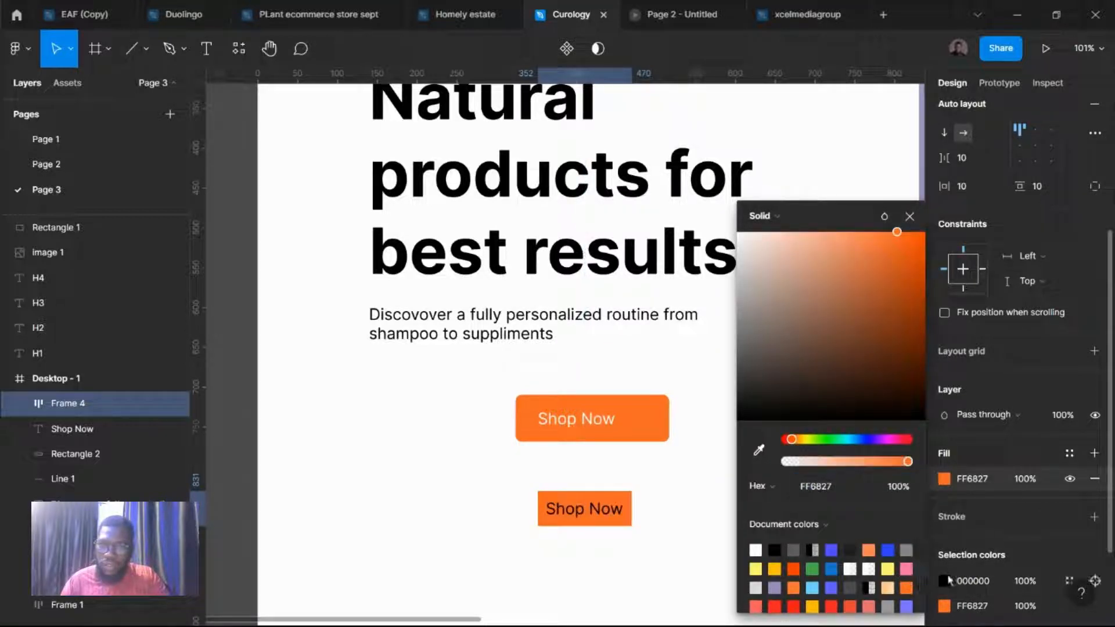
pyautogui.click(947, 580)
pyautogui.moveTo(792, 301); pyautogui.dragTo(673, 119)
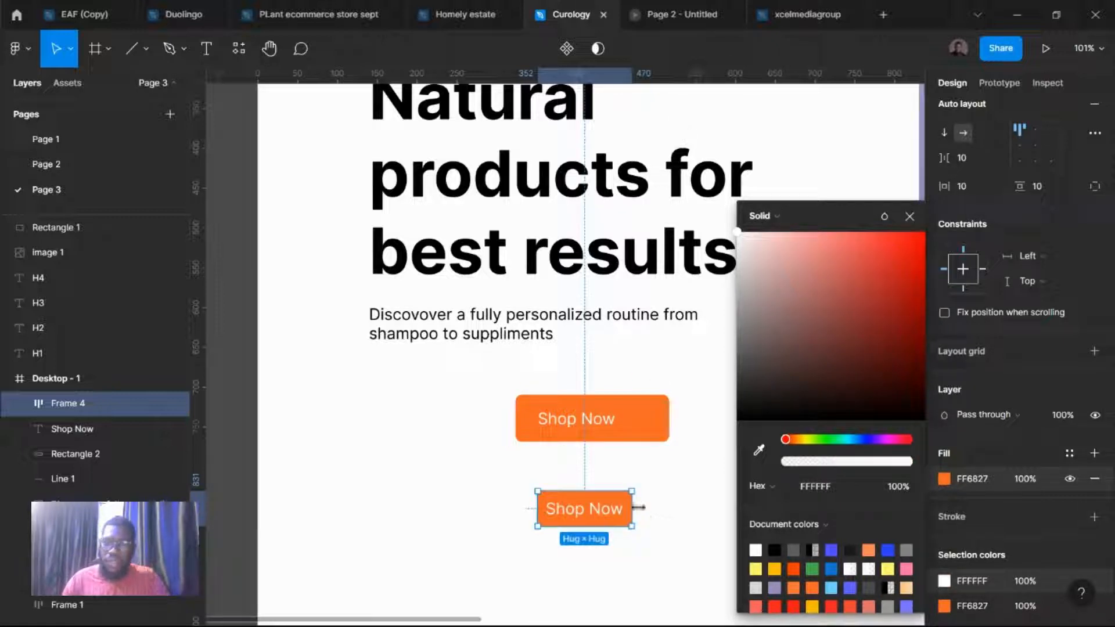
# Step: Center the content of the lower auto layout button and widen the button to 185
pyautogui.click(1037, 150)
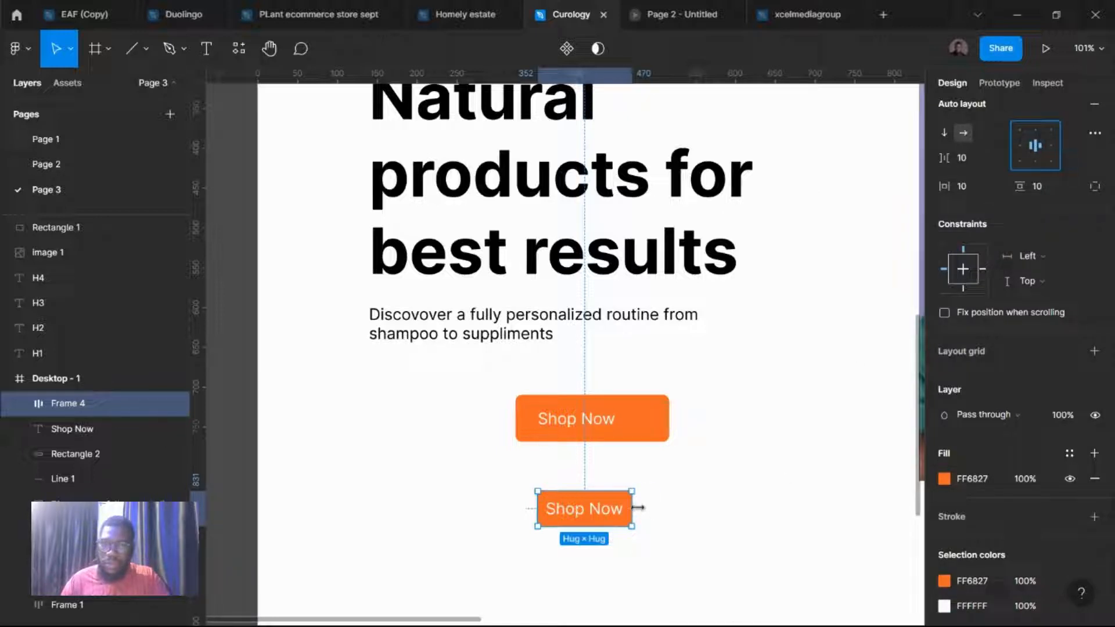
pyautogui.moveTo(638, 508); pyautogui.dragTo(686, 509)
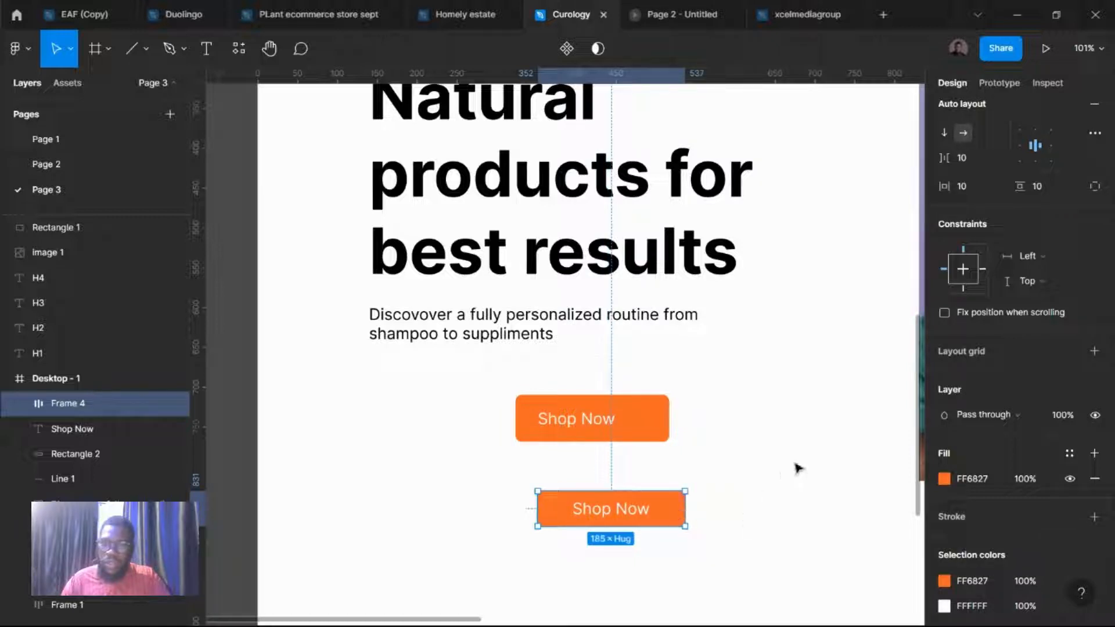
# Step: Set the lower button's vertical padding to 16 and its corner radius to 8
pyautogui.click(1045, 187)
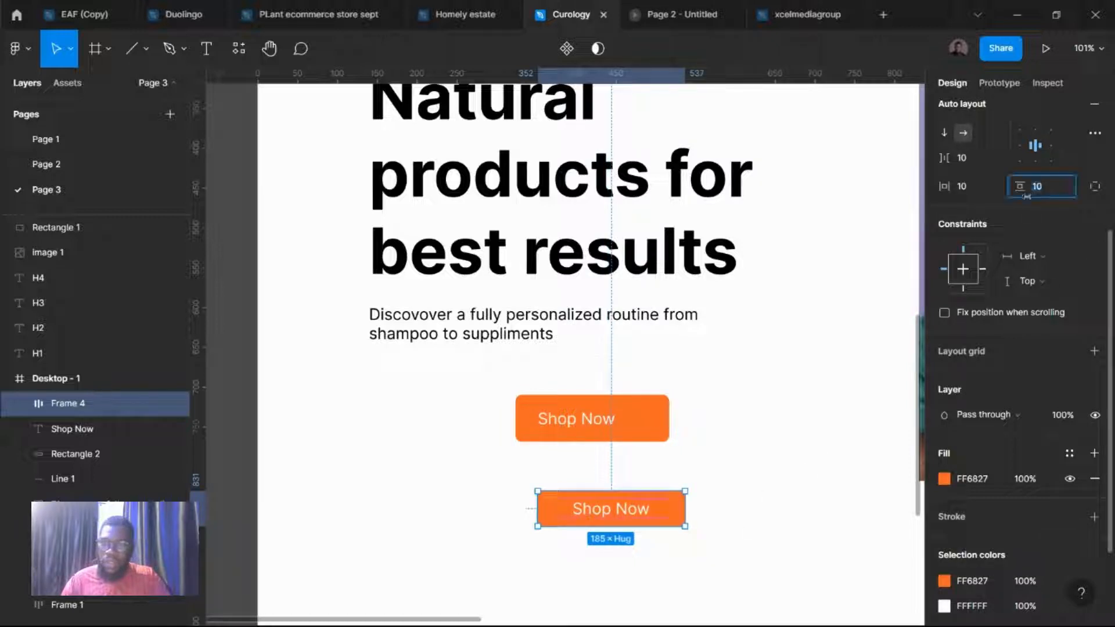
pyautogui.write('16')
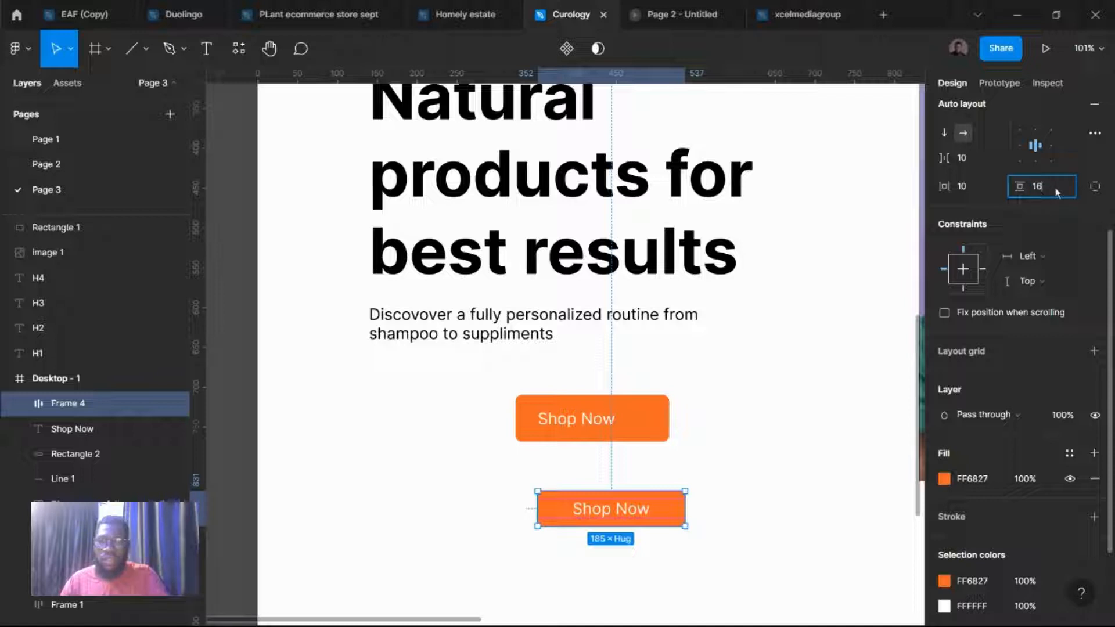
pyautogui.press('Return')
pyautogui.scroll(4, 1084, 201)
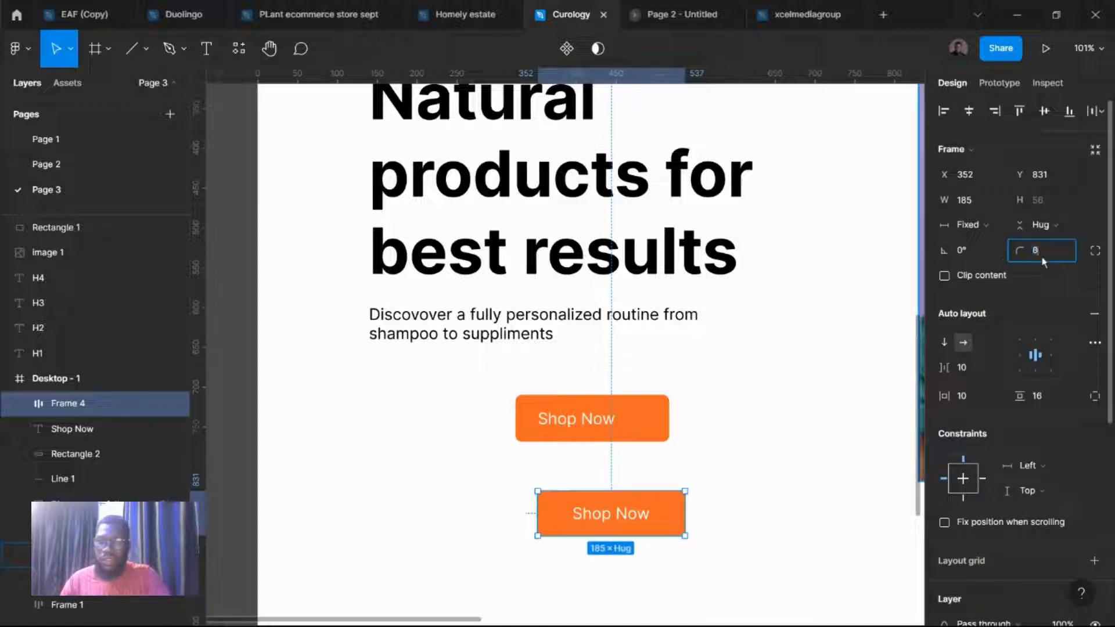
# Step: Center the upper "Shop Now" text horizontally in its orange rectangle
pyautogui.click(612, 429)
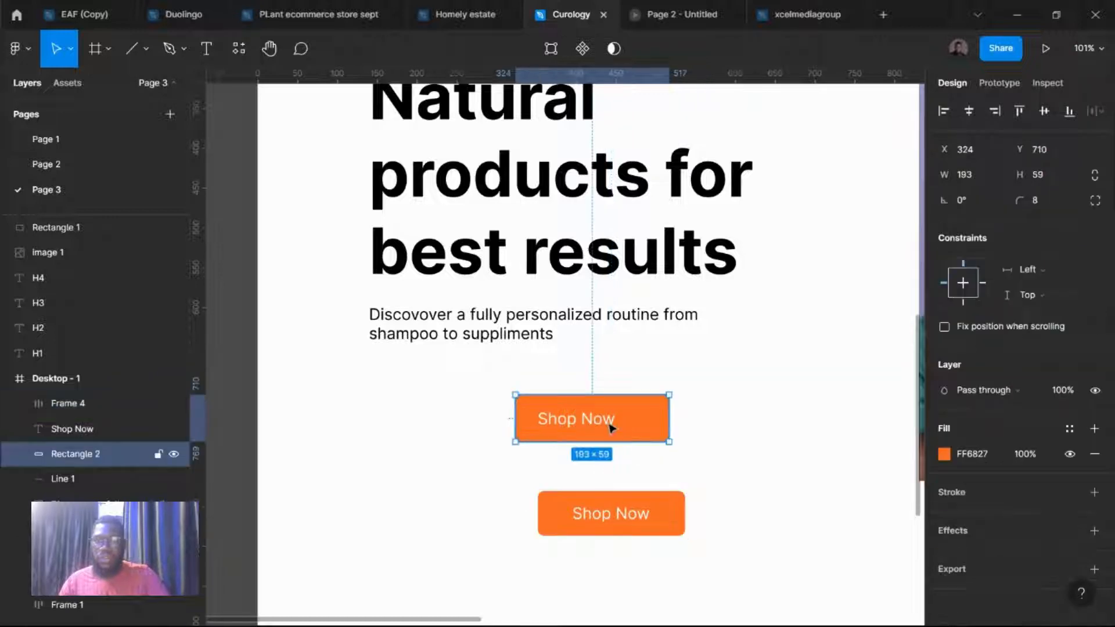
pyautogui.click(599, 426)
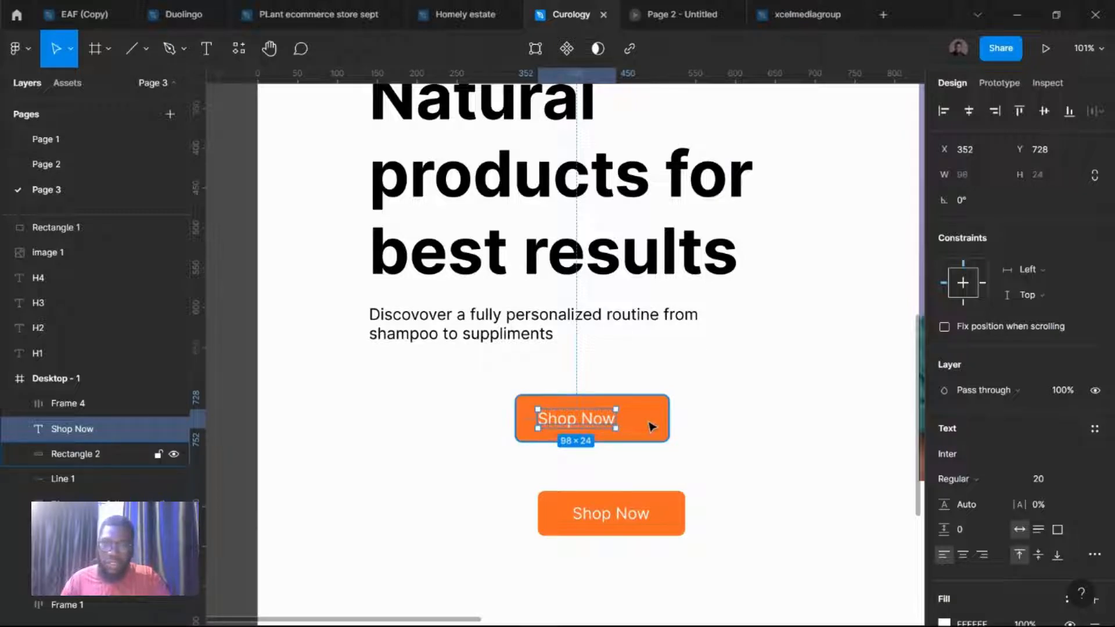
pyautogui.keyDown('shift'); pyautogui.click(652, 426); pyautogui.keyUp('shift')
pyautogui.click(970, 112)
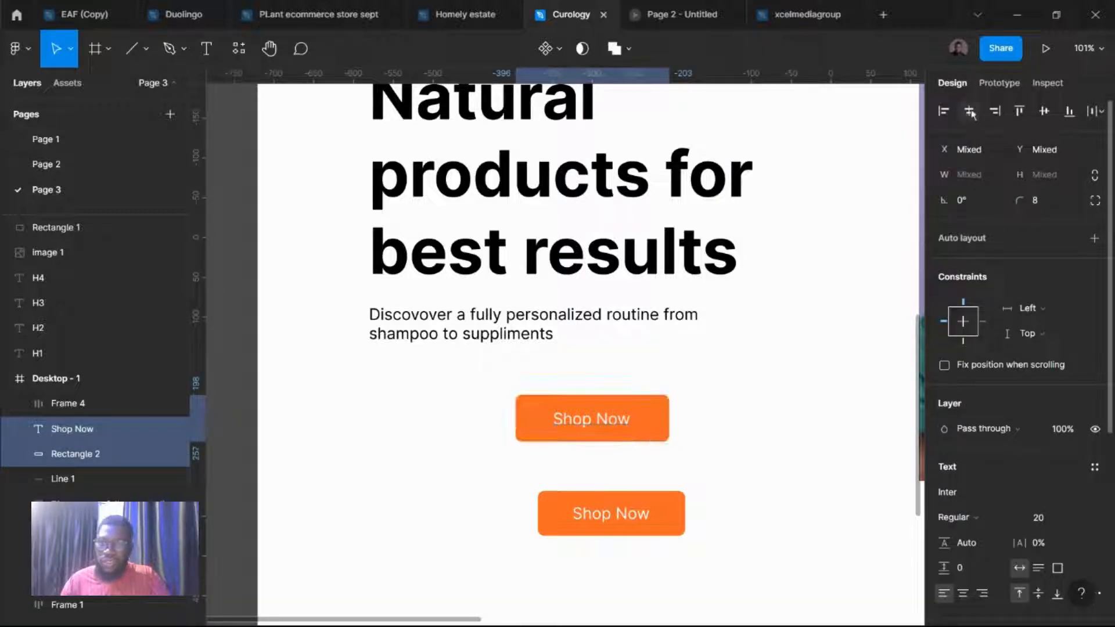
pyautogui.click(744, 387)
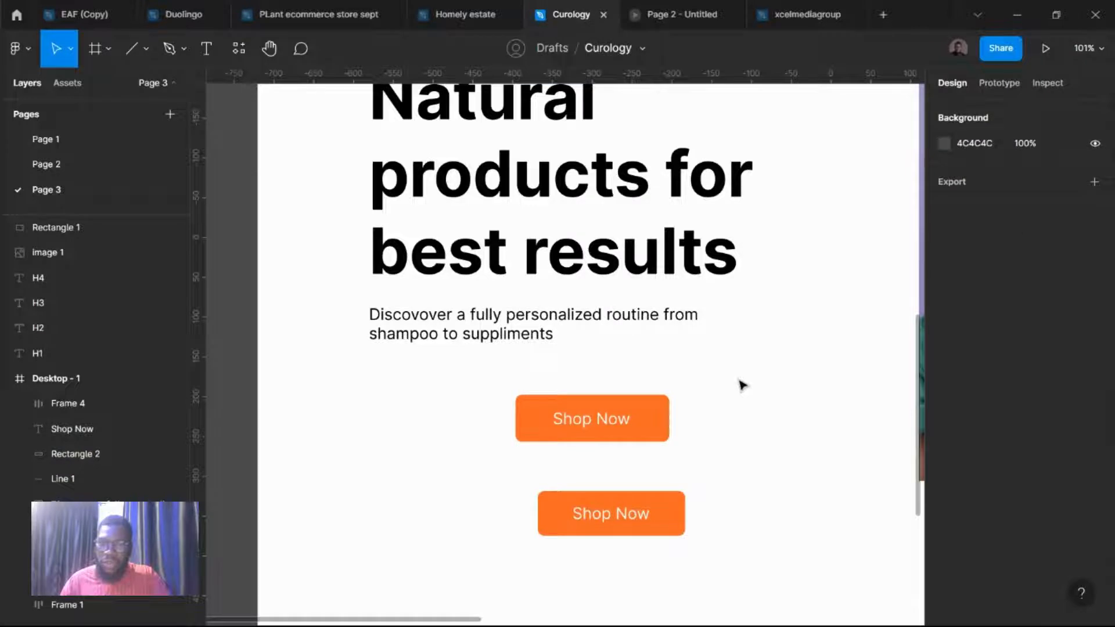
# Step: Search the Iconify plugin for "arrow" and import the akar-icons arrow-up-right icon onto the desktop frame beside the buttons
pyautogui.rightClick(742, 385)
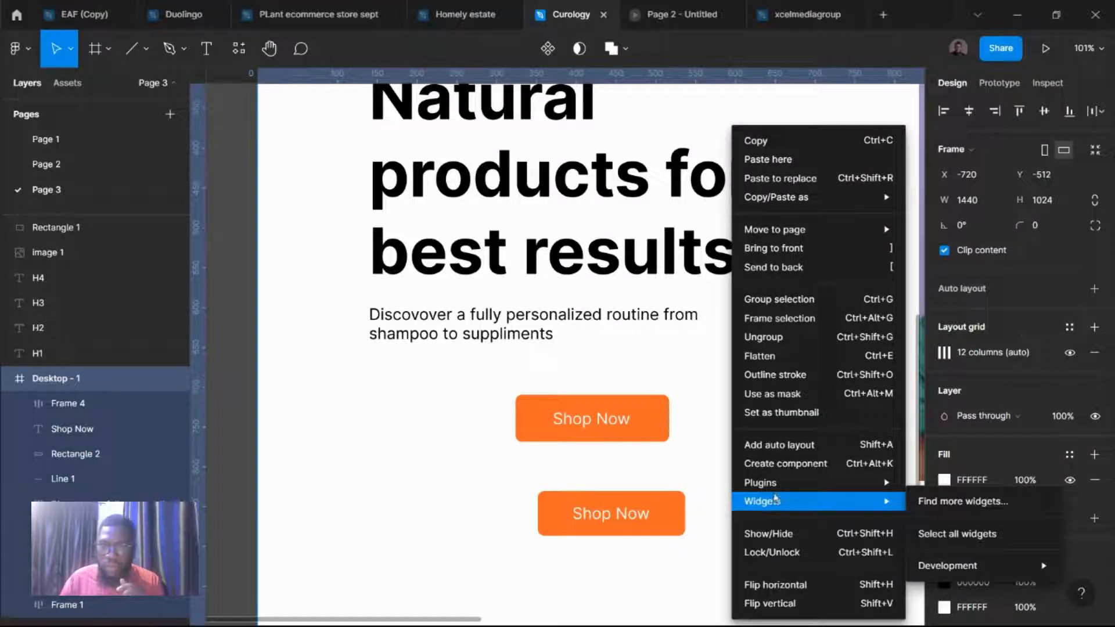
pyautogui.moveTo(776, 484)
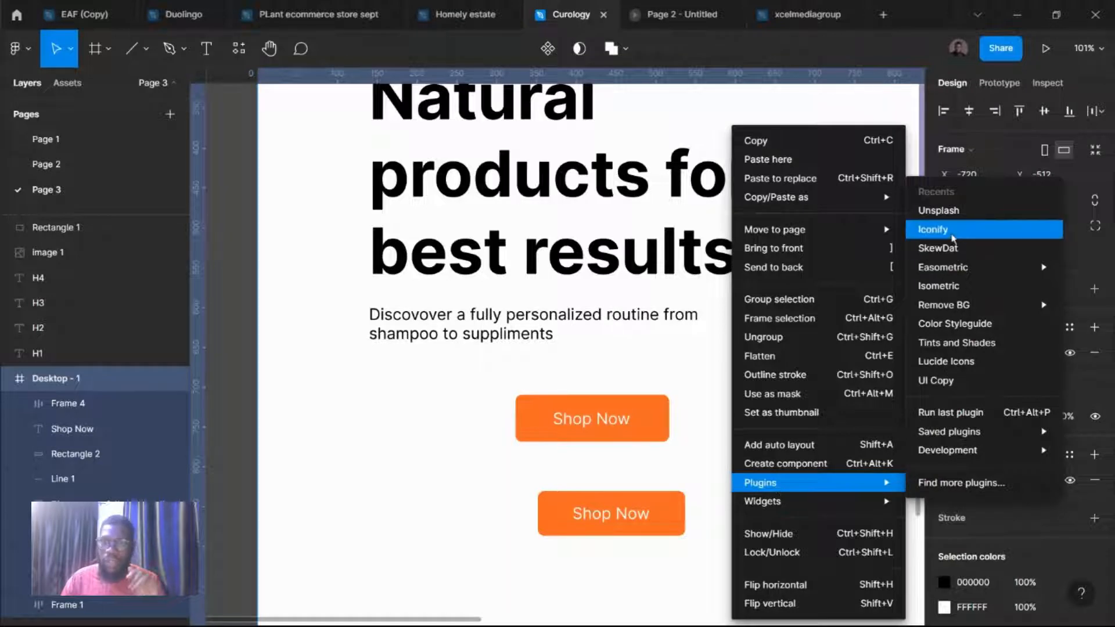
pyautogui.click(953, 238)
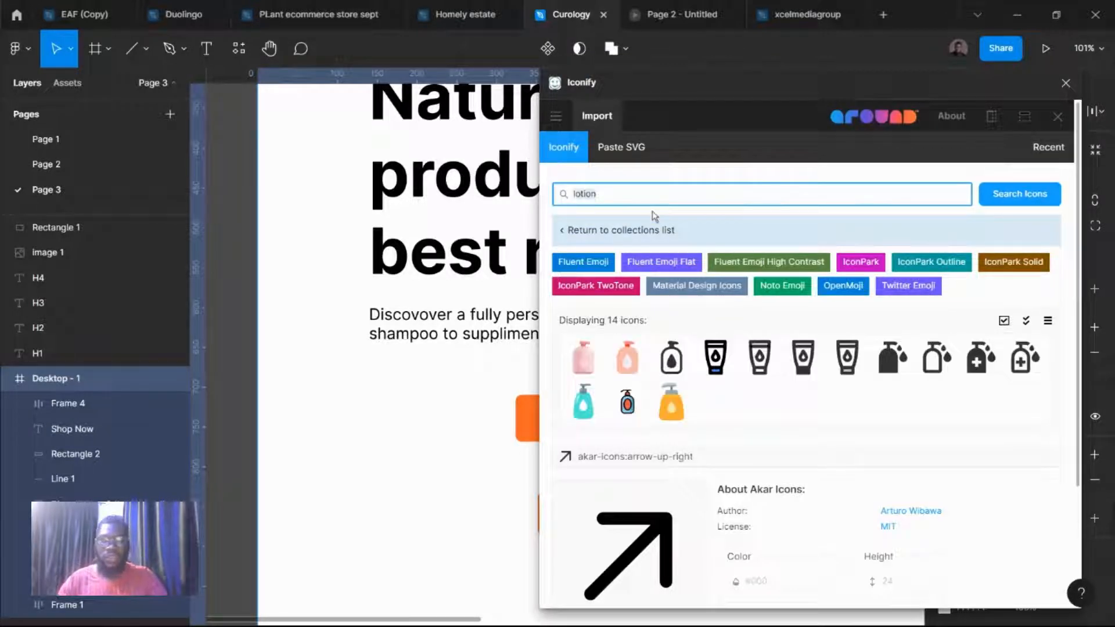
pyautogui.write('a')
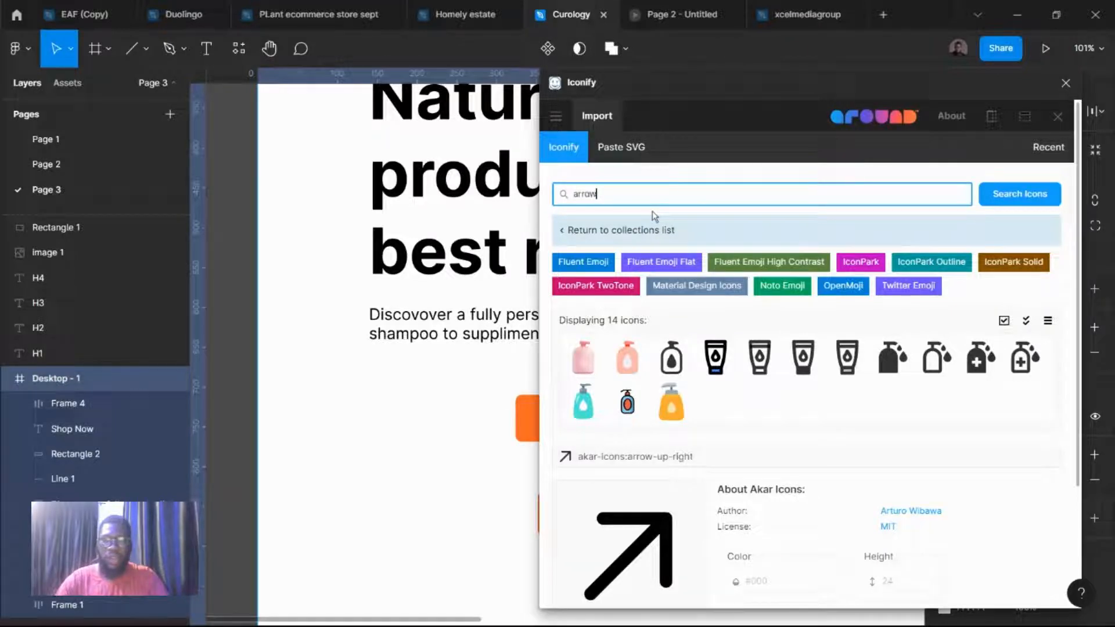
pyautogui.write('rrow')
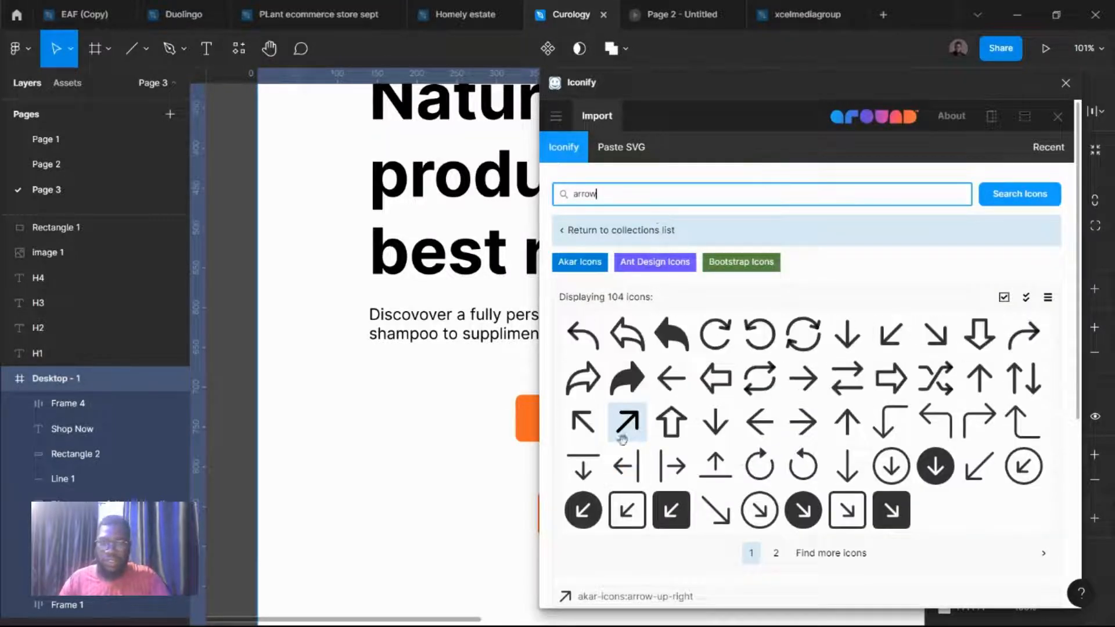
pyautogui.click(625, 422)
pyautogui.moveTo(449, 447); pyautogui.dragTo(440, 437)
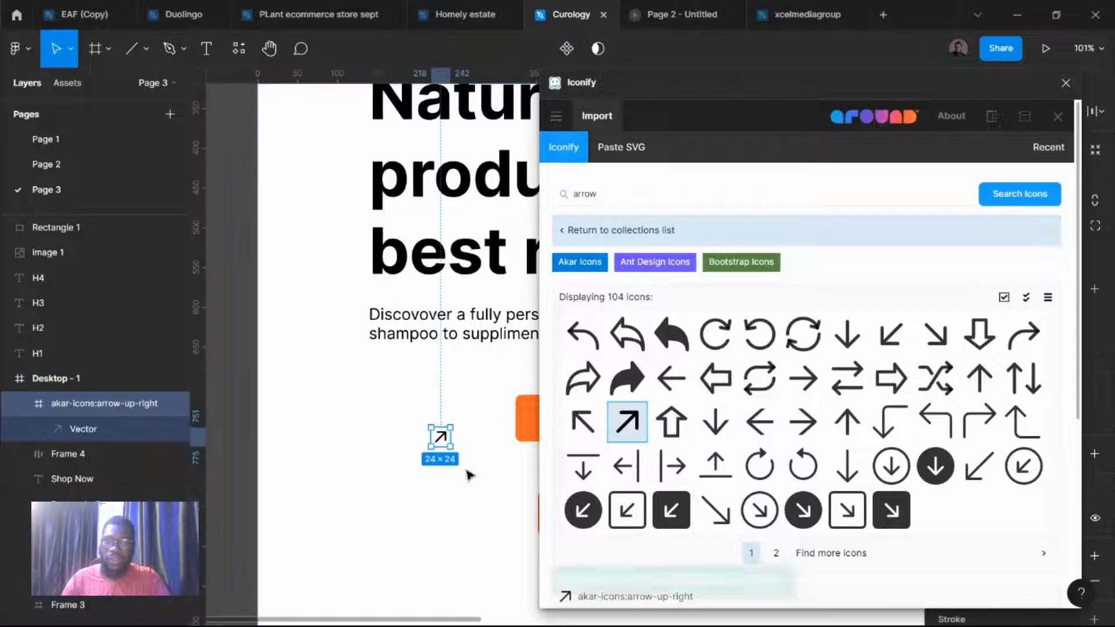
pyautogui.click(1066, 83)
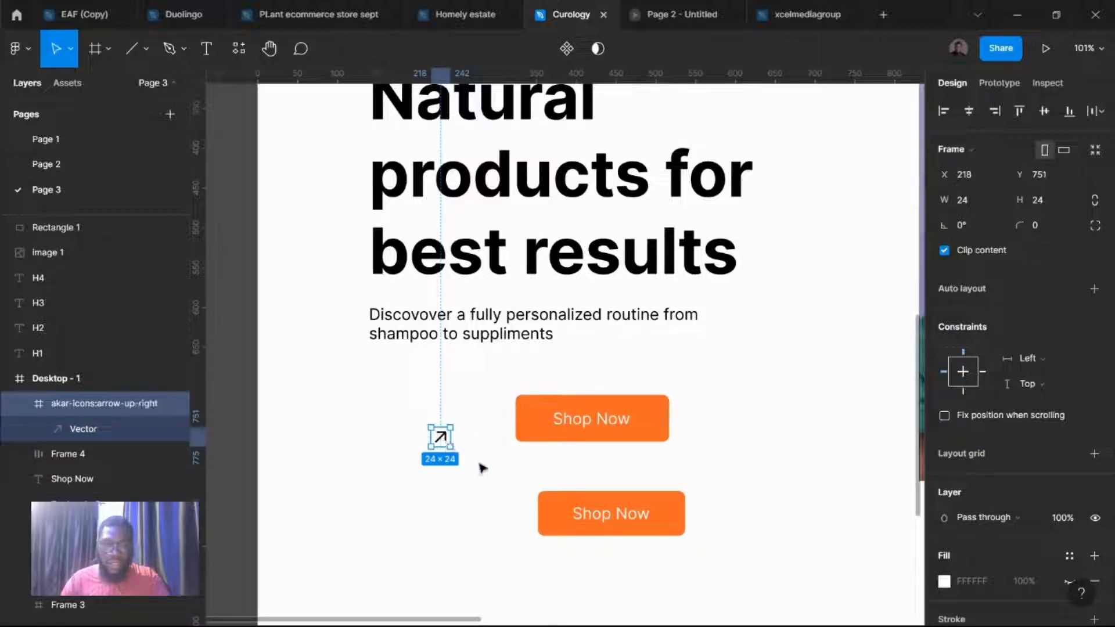
# Step: Move the arrow icon into the lower auto layout button after the "Shop Now" text and recolor it white FFFFFF
pyautogui.moveTo(481, 468); pyautogui.dragTo(657, 518)
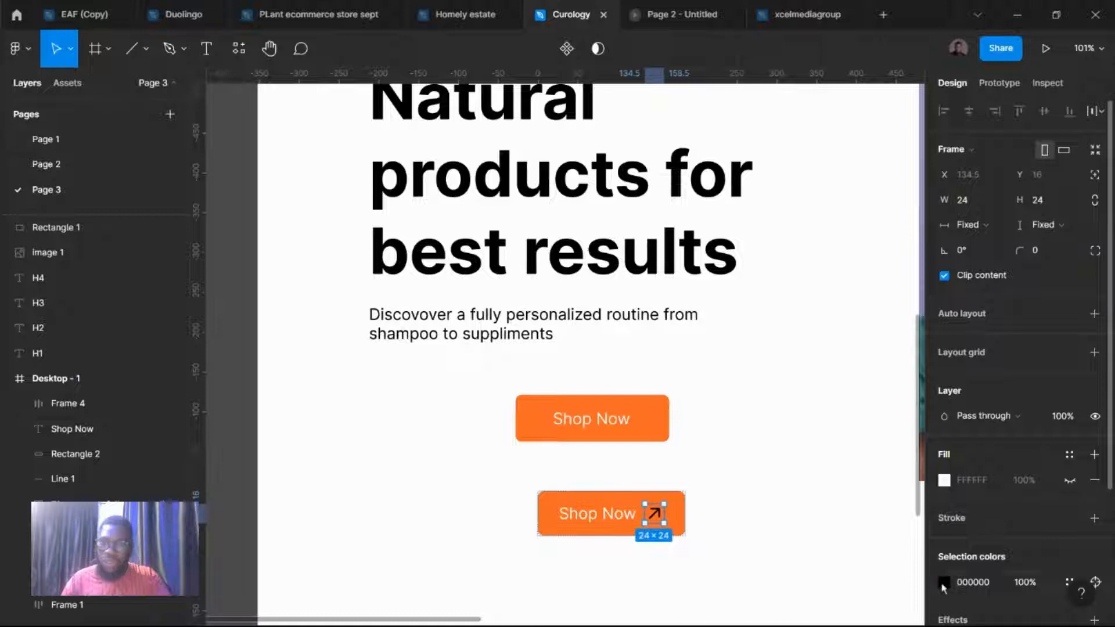
pyautogui.click(945, 582)
pyautogui.click(813, 316)
pyautogui.moveTo(766, 250); pyautogui.dragTo(691, 201)
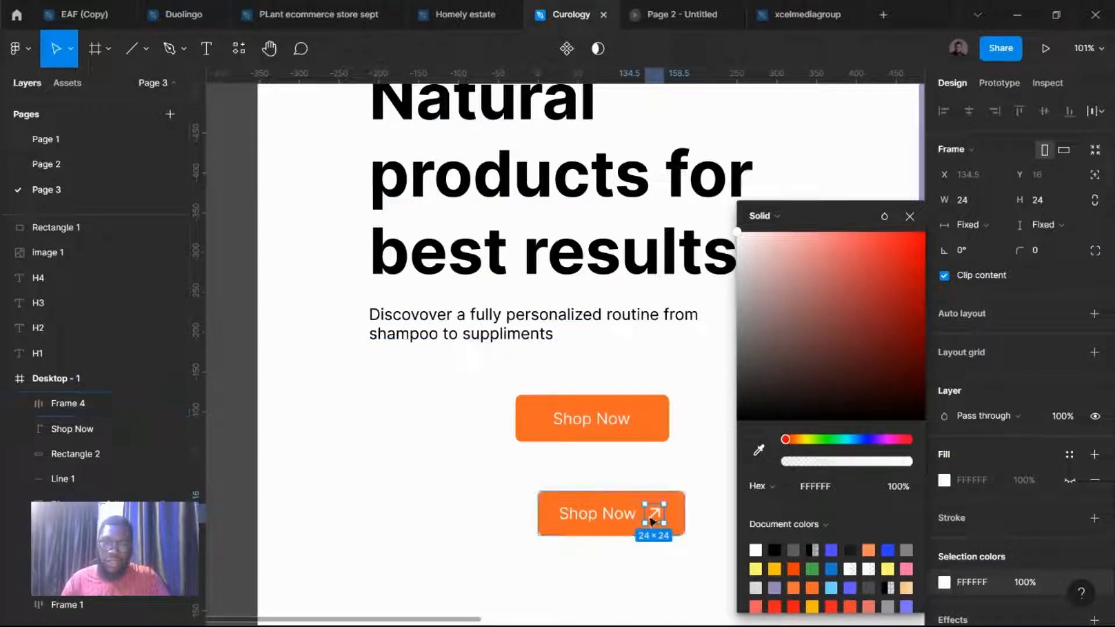
# Step: Copy the white arrow icon onto the upper orange button beside "Shop Now" and select the icon and text together
pyautogui.moveTo(653, 519); pyautogui.dragTo(645, 421)
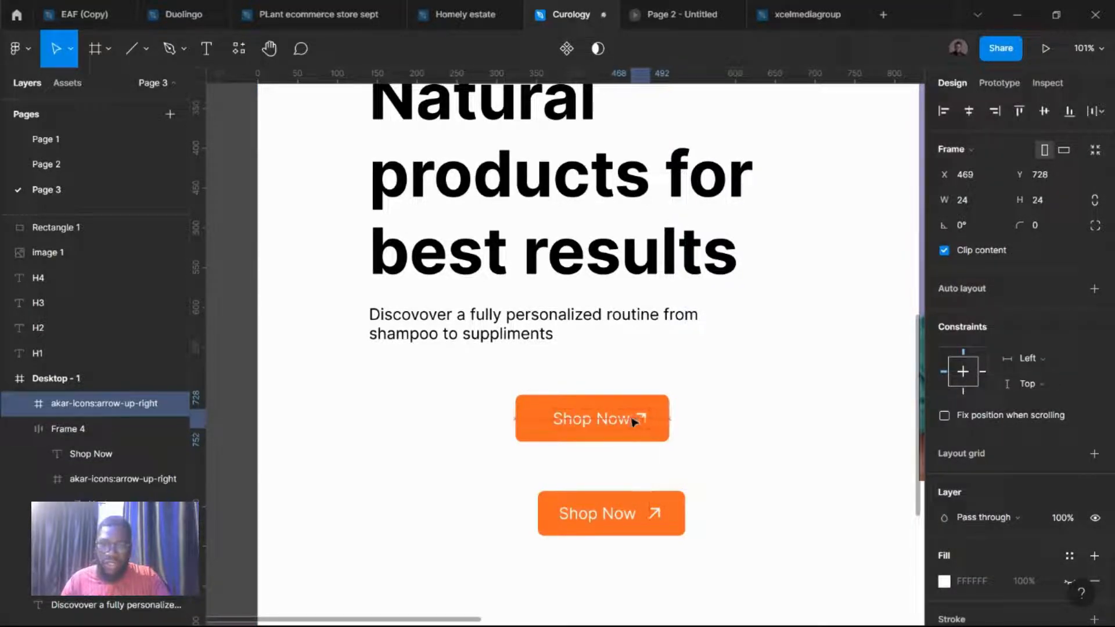
pyautogui.click(604, 420)
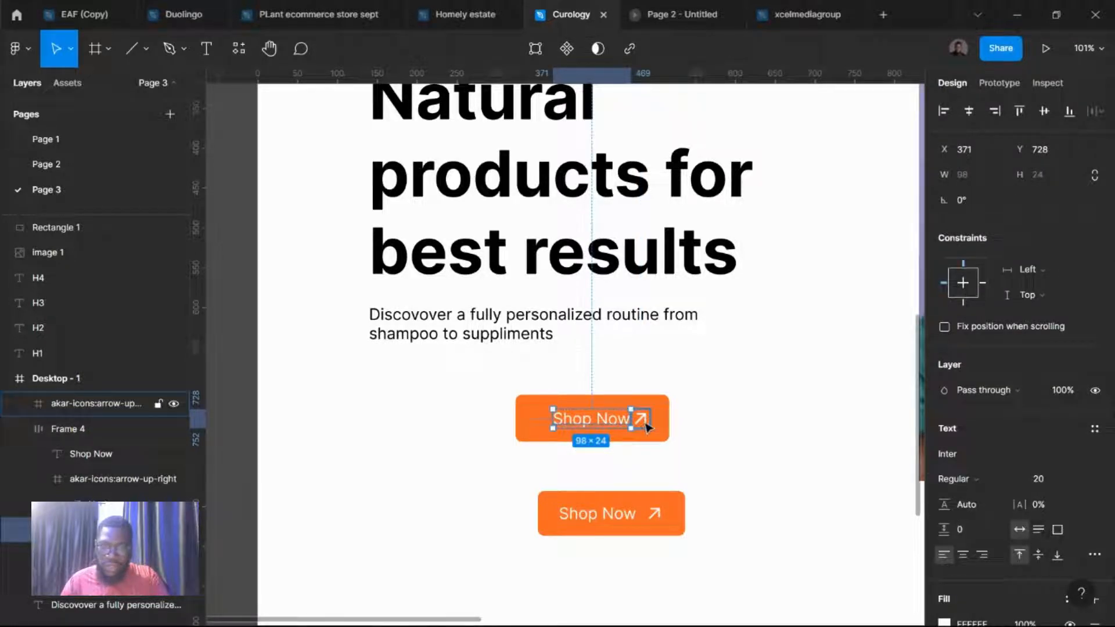
pyautogui.keyDown('shift'); pyautogui.click(641, 419); pyautogui.keyUp('shift')
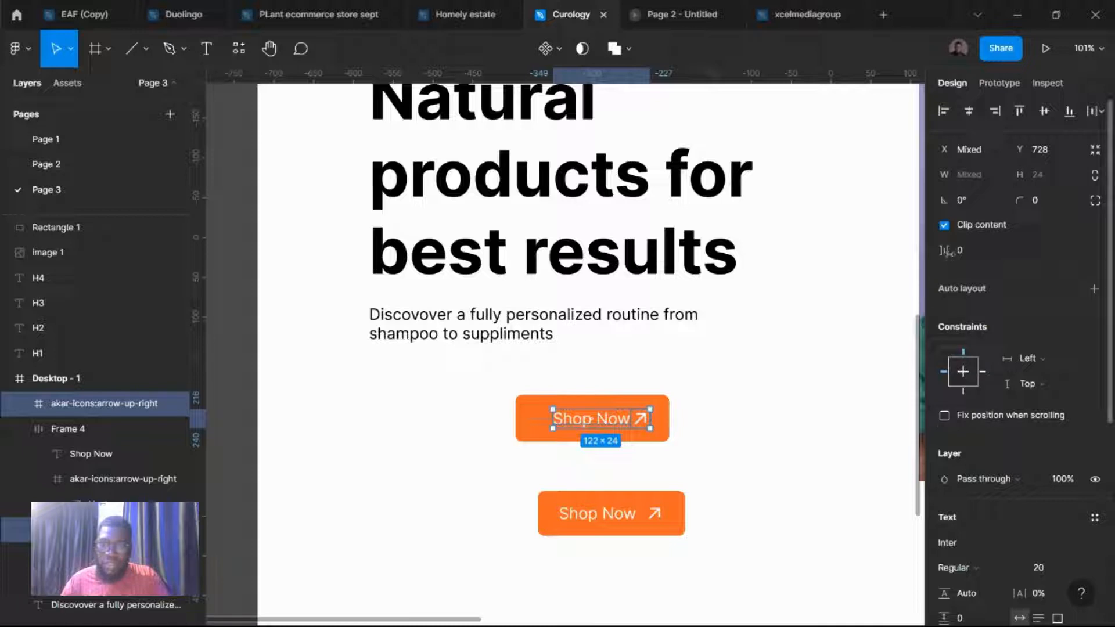
pyautogui.scroll(5, 648, 424)
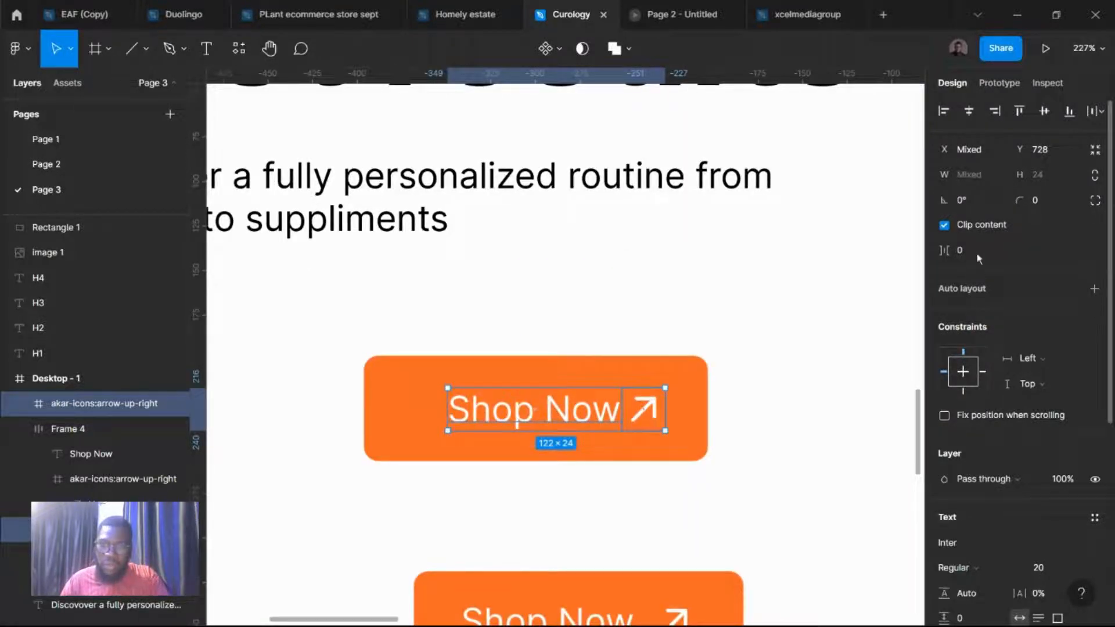
# Step: Set the spacing between the manually placed Shop Now text and its arrow to 8 and group them
pyautogui.write('8')
pyautogui.press('Return')
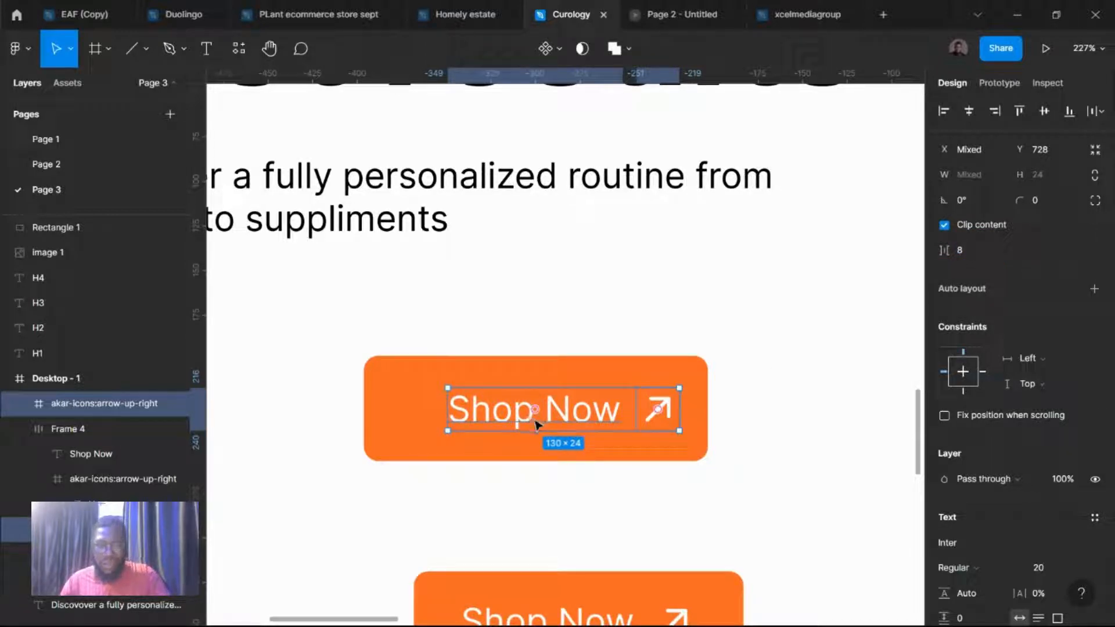
pyautogui.hotkey('ctrl', 'g')
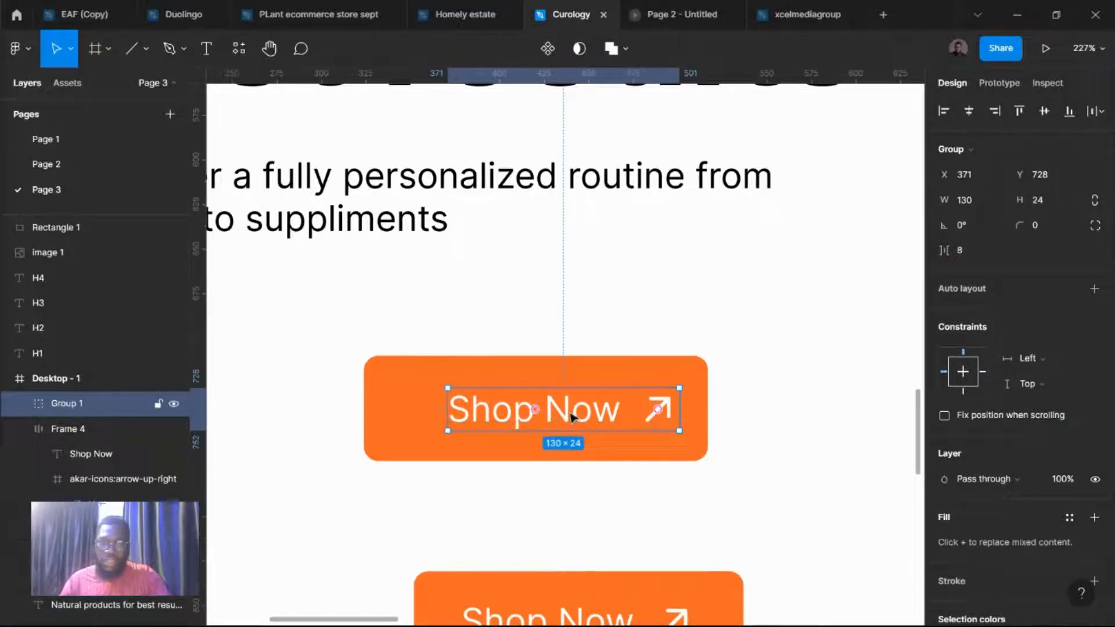
# Step: Center the text-and-arrow group horizontally on its orange rectangle and group everything as one button
pyautogui.keyDown('shift'); pyautogui.click(393, 417); pyautogui.keyUp('shift')
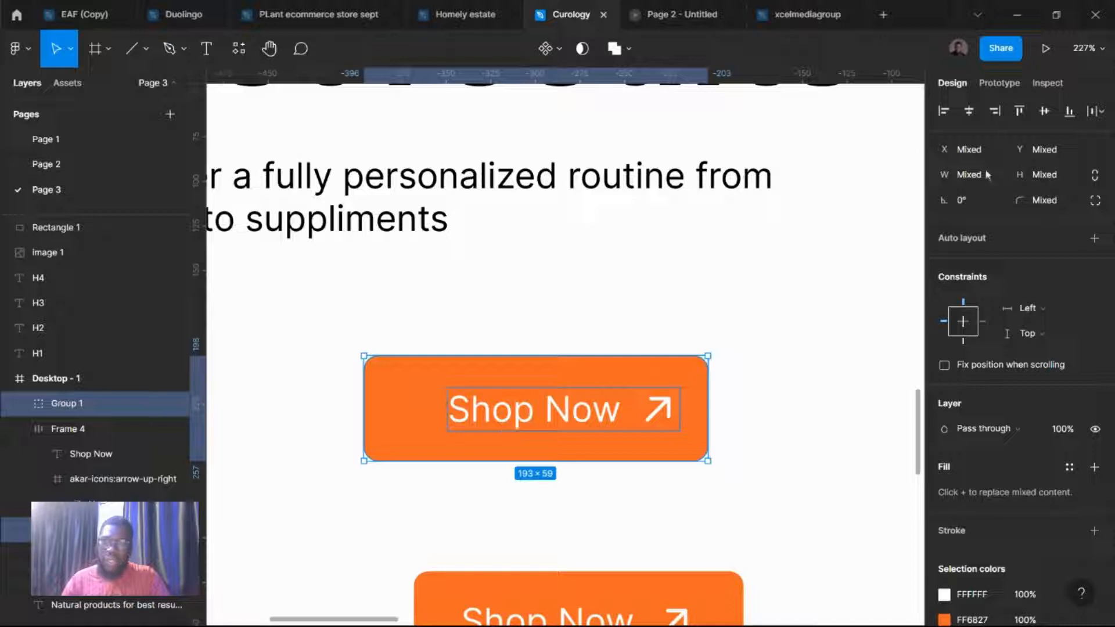
pyautogui.click(969, 112)
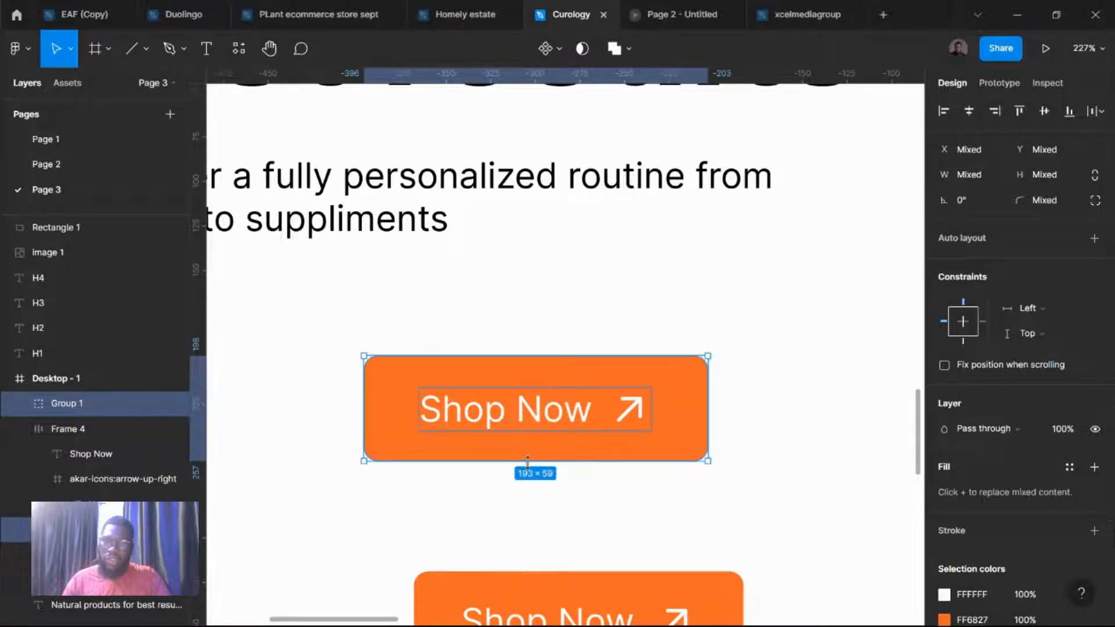
pyautogui.hotkey('ctrl', 'g')
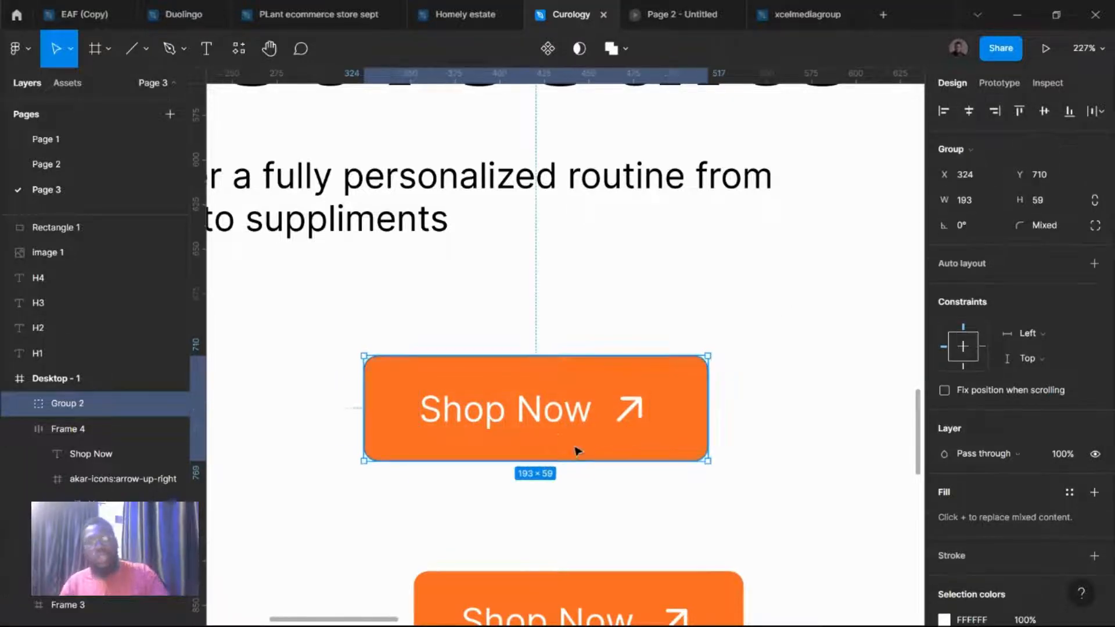
# Step: Place the auto-layout Shop Now button beside the manually grouped one and delete the manually grouped button
pyautogui.scroll(-2, 538, 465)
pyautogui.scroll(-1, 537, 464)
pyautogui.moveTo(555, 528); pyautogui.dragTo(721, 426)
pyautogui.click(534, 427)
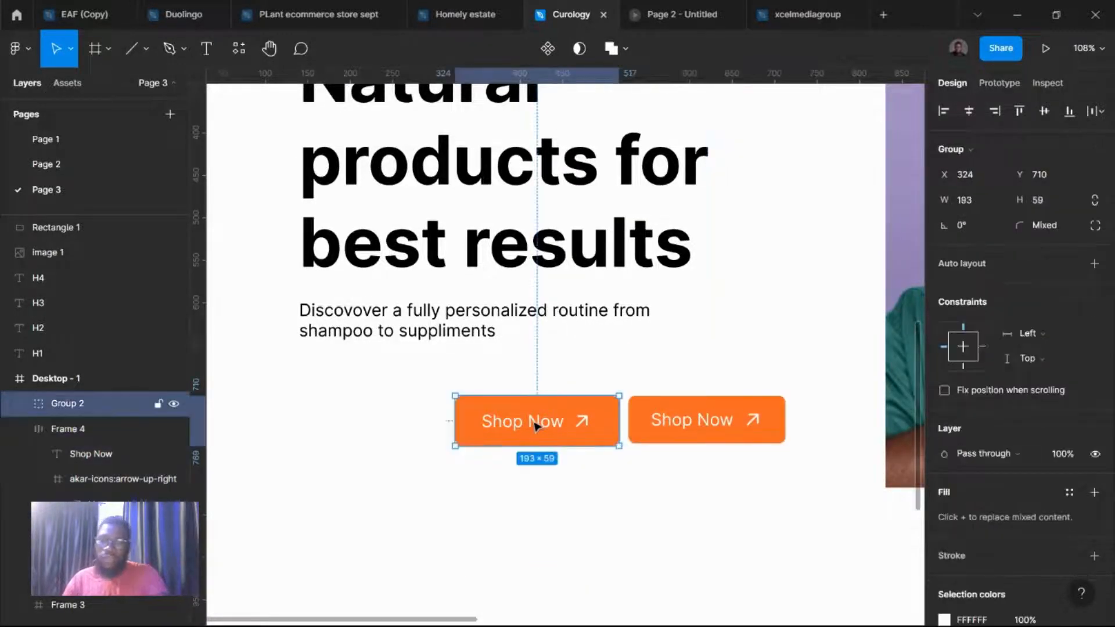
pyautogui.press('Delete')
# Step: Move the remaining Shop Now button directly below the hero subtitle, aligned with its left edge at X 140, Y 673
pyautogui.moveTo(729, 423); pyautogui.dragTo(398, 386)
pyautogui.scroll(-3, 426, 395)
pyautogui.scroll(-5, 430, 405)
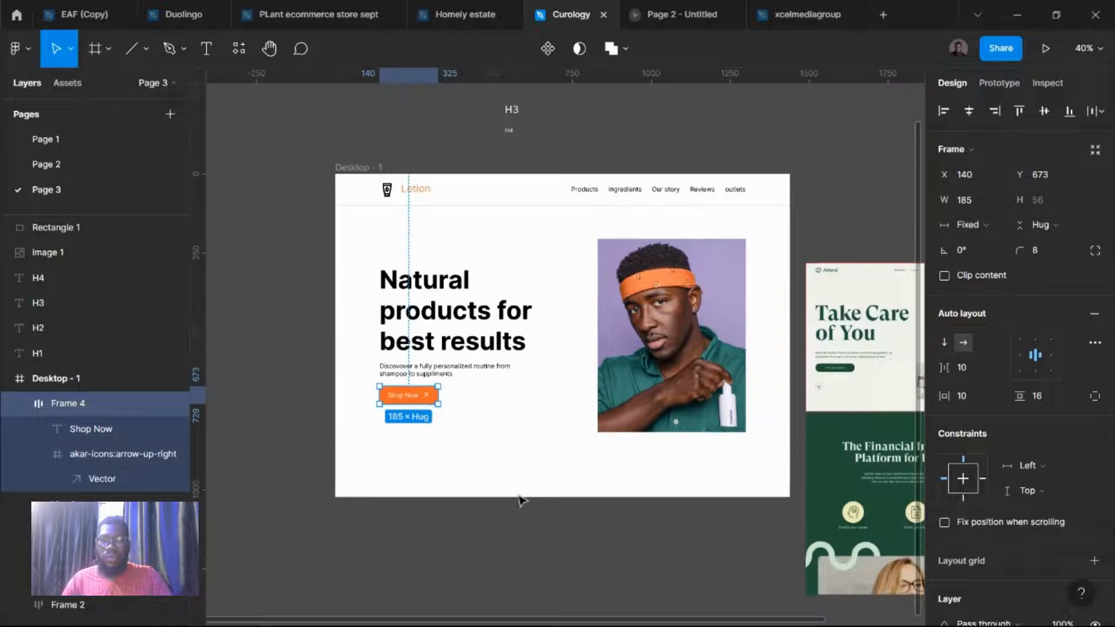
pyautogui.click(530, 558)
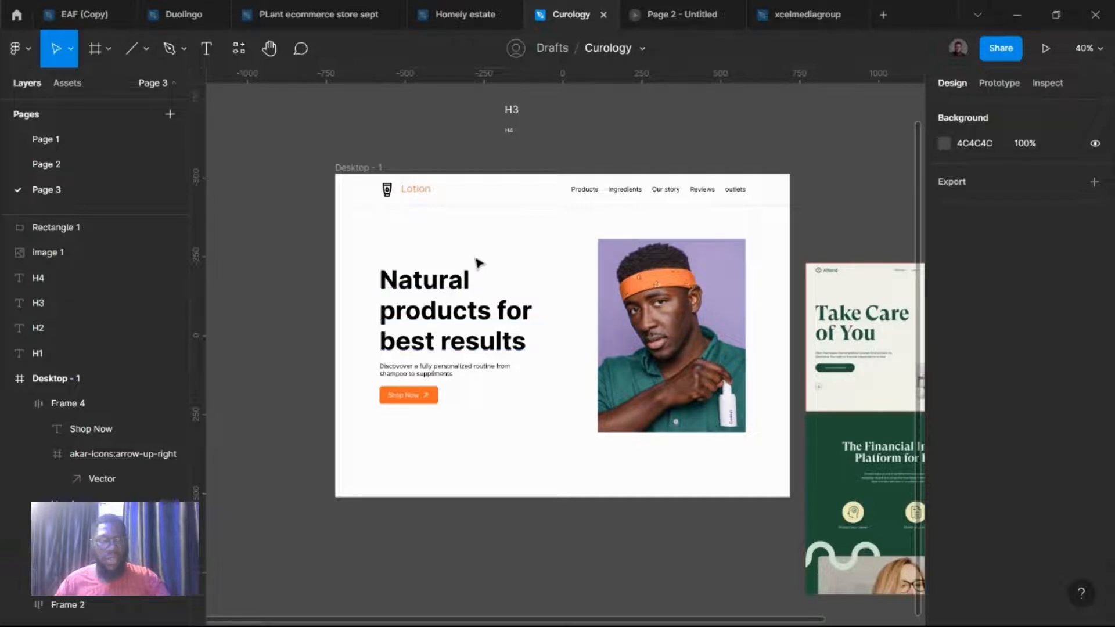
# Step: Draw two freehand wavy Pencil strokes beside the word "Natural", about 100 × 35 and 64 × 23, and delete the larger upper one
pyautogui.click(179, 50)
pyautogui.click(174, 106)
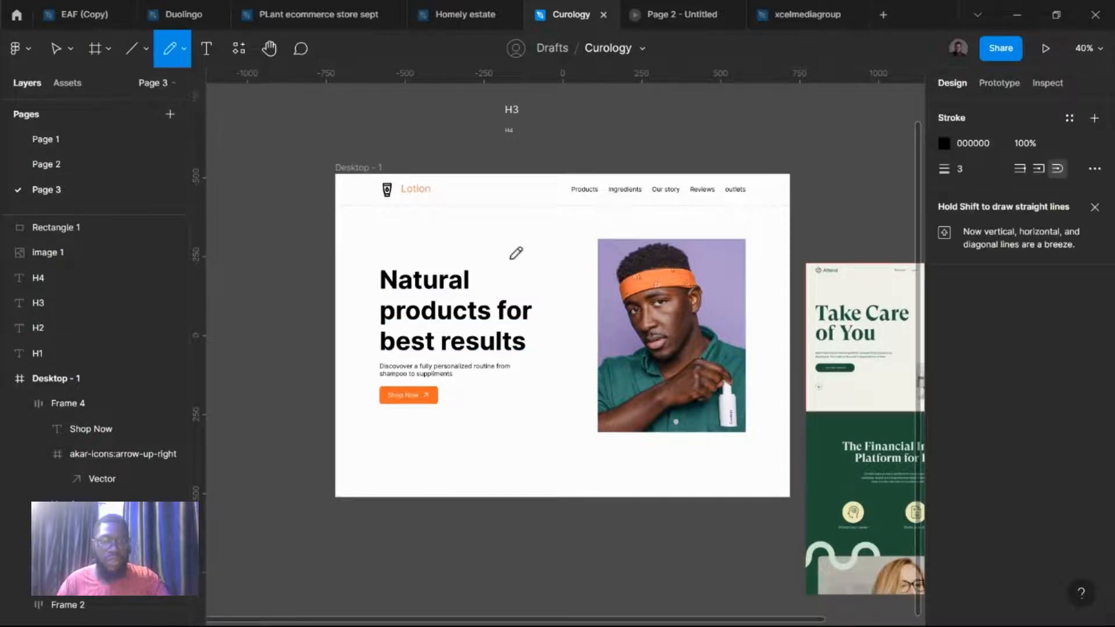
pyautogui.scroll(3, 508, 251)
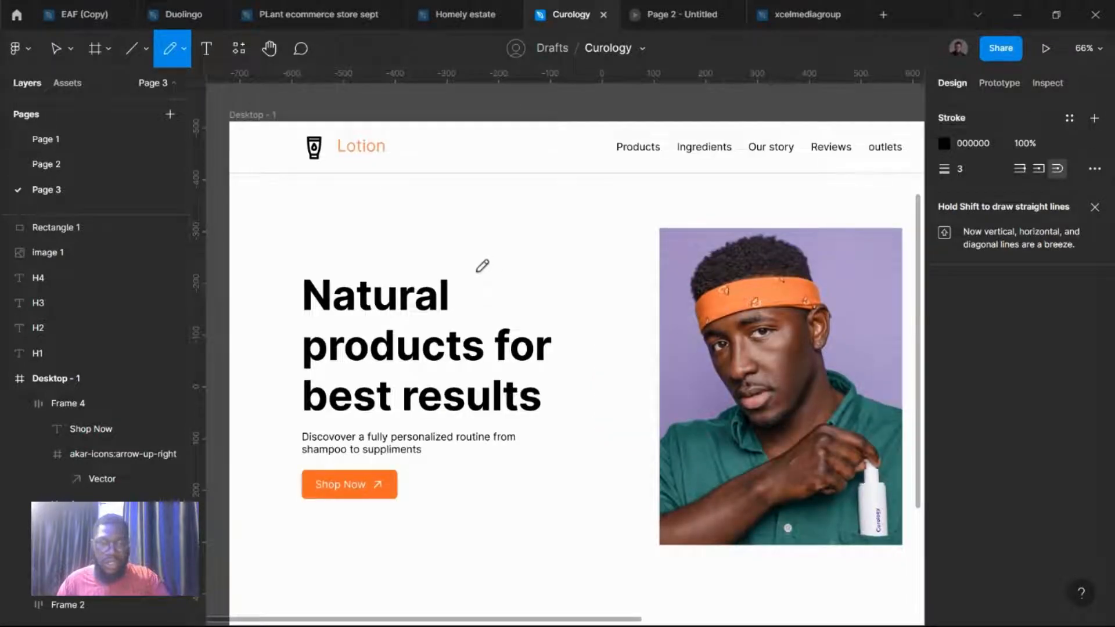
pyautogui.moveTo(474, 271)
pyautogui.mouseDown()
pyautogui.moveTo(490, 256)
pyautogui.moveTo(526, 261)
pyautogui.mouseUp()
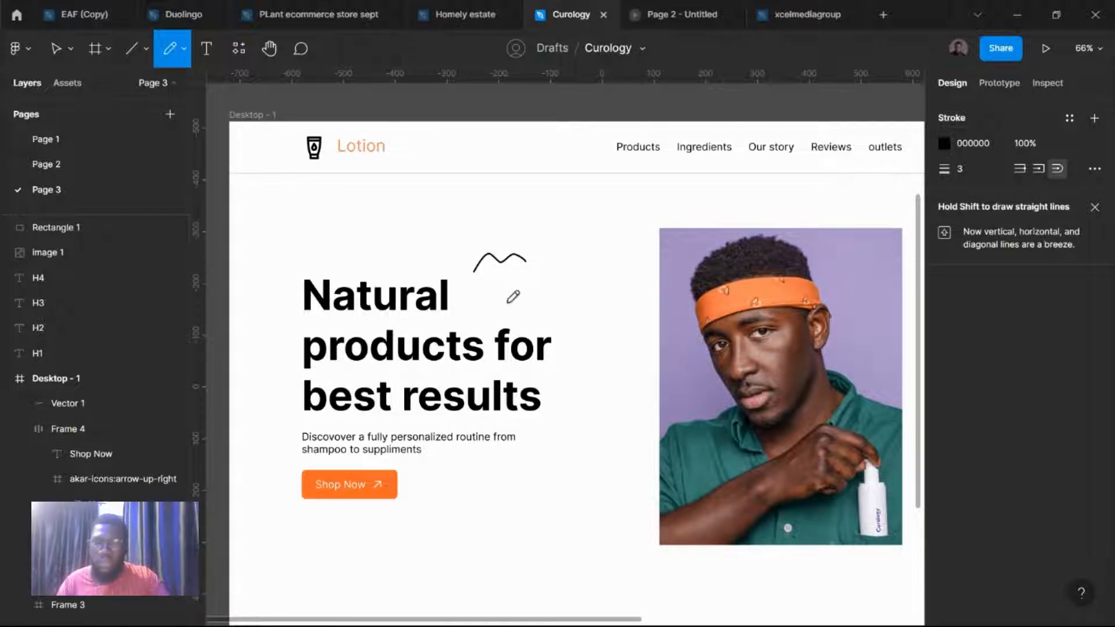
pyautogui.moveTo(506, 301); pyautogui.dragTo(539, 289)
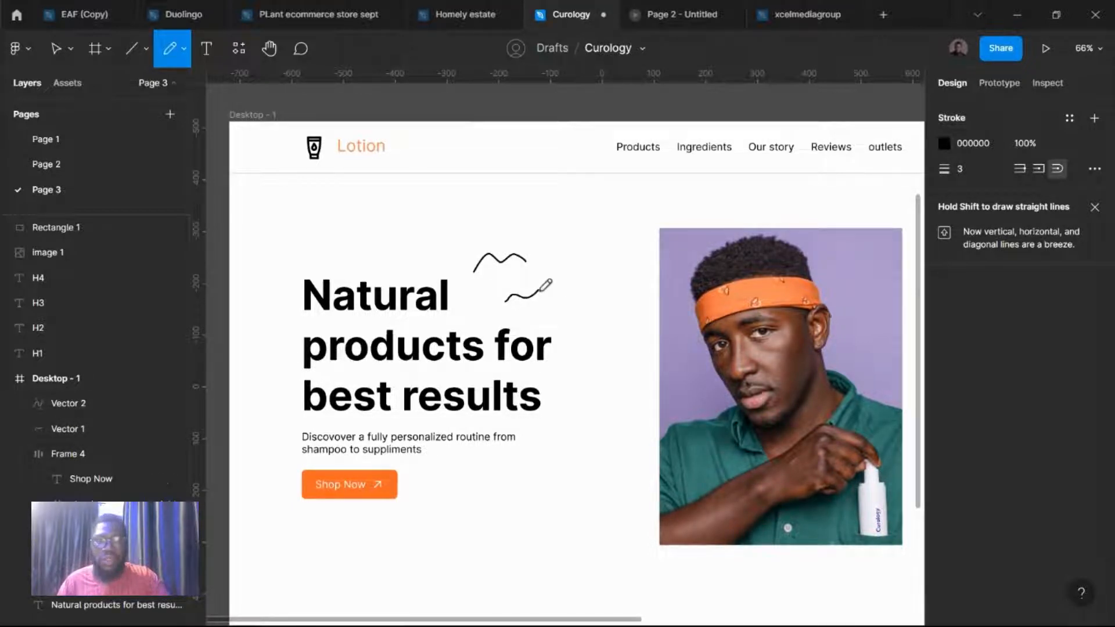
pyautogui.press('Escape')
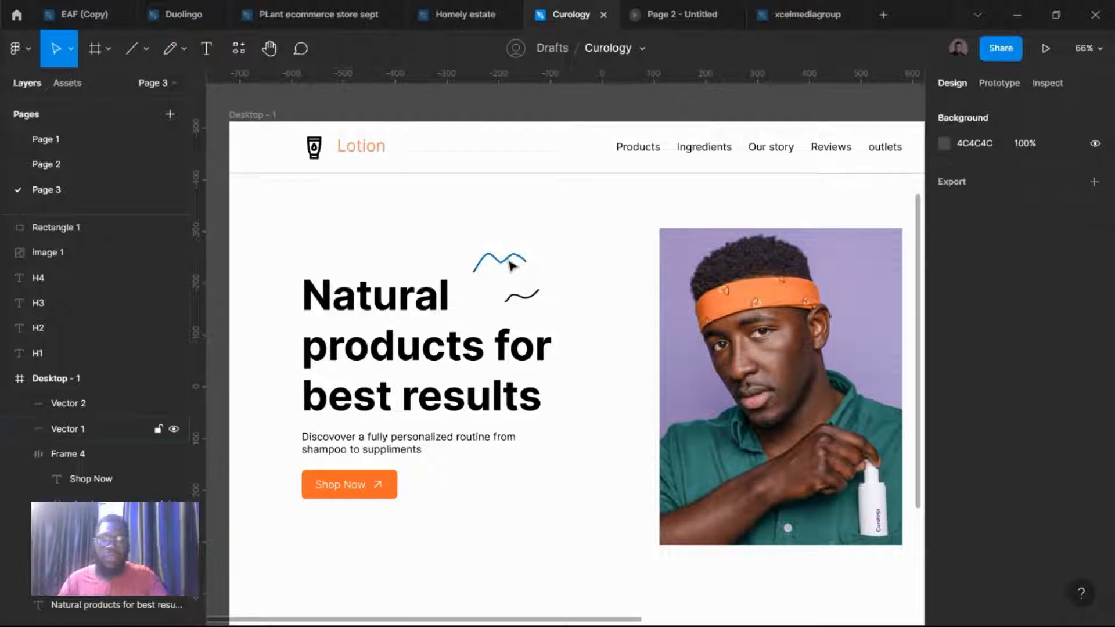
pyautogui.click(510, 266)
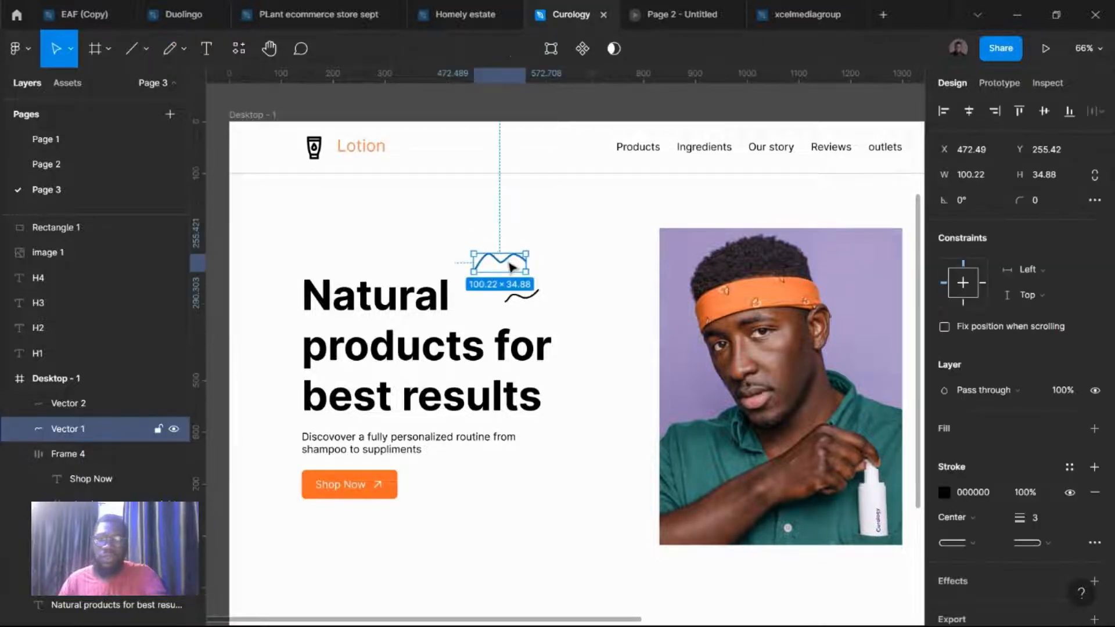
pyautogui.press('Delete')
# Step: Give the remaining wavy line a stroke weight of 6 and the orange stroke color FF6827
pyautogui.click(533, 298)
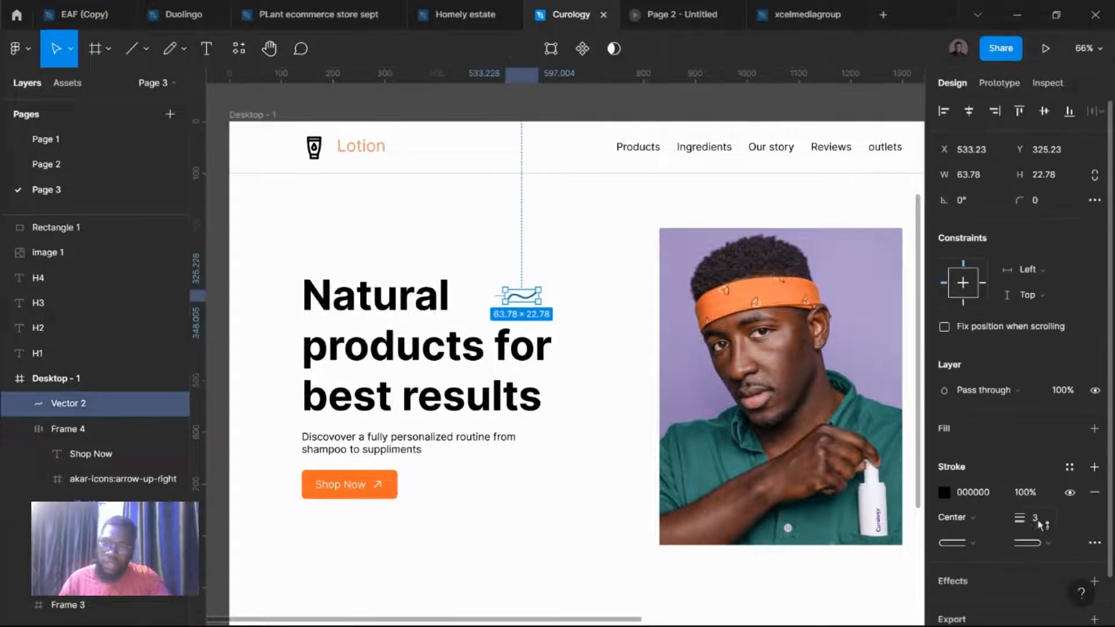
pyautogui.moveTo(1021, 517); pyautogui.dragTo(1011, 542)
pyautogui.click(944, 493)
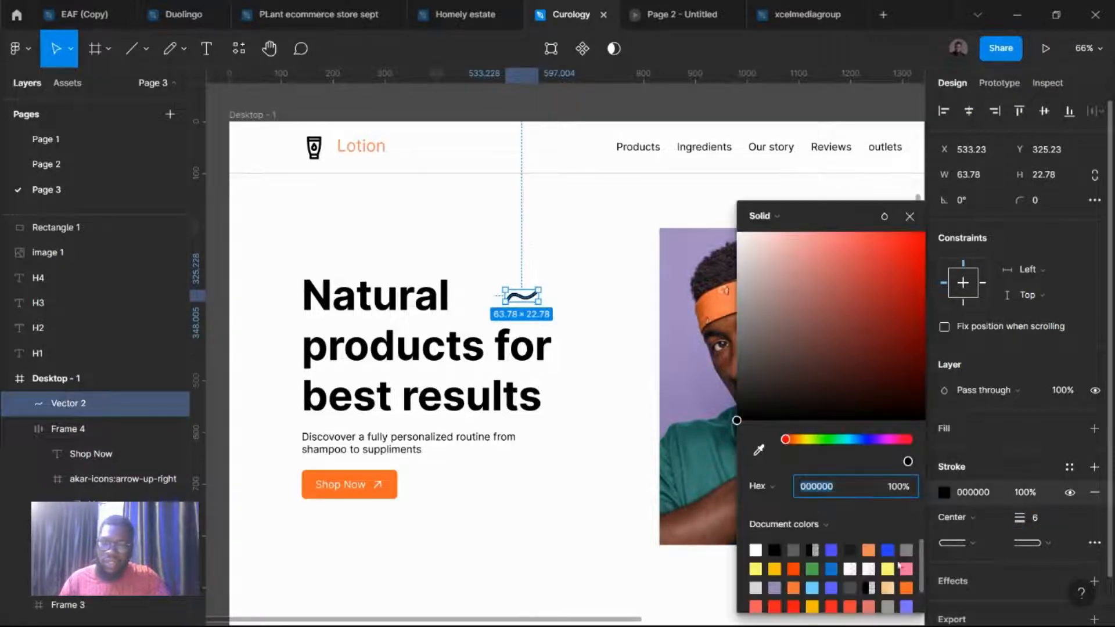
pyautogui.click(906, 588)
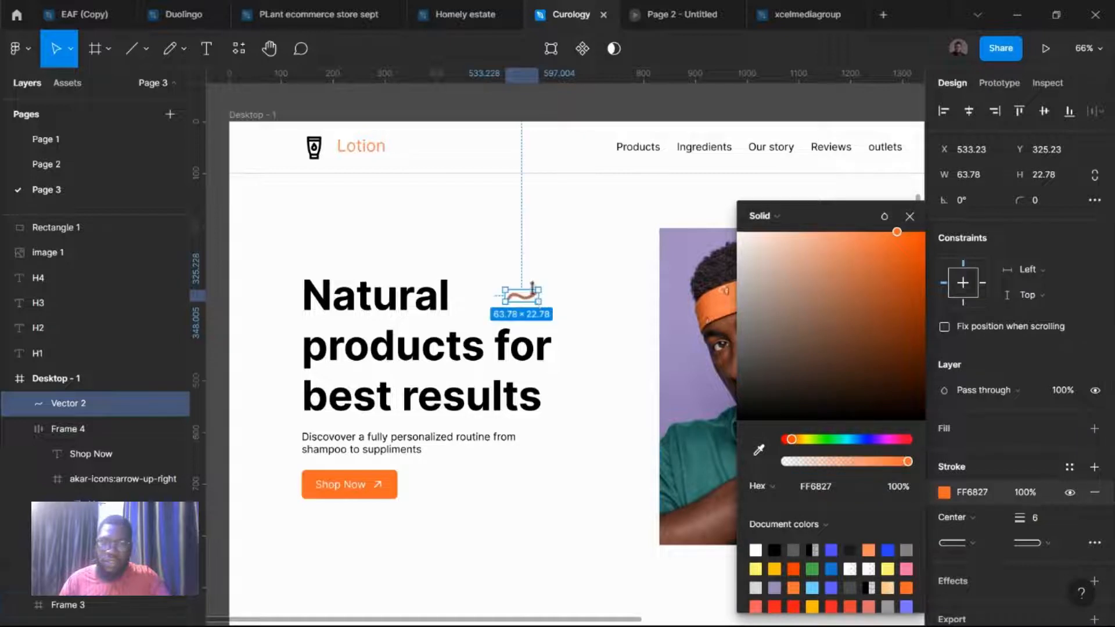
# Step: Move the orange wavy line close to the end of the word "Natural" in the hero heading
pyautogui.moveTo(521, 295); pyautogui.dragTo(489, 289)
pyautogui.scroll(-3, 488, 288)
pyautogui.click(526, 244)
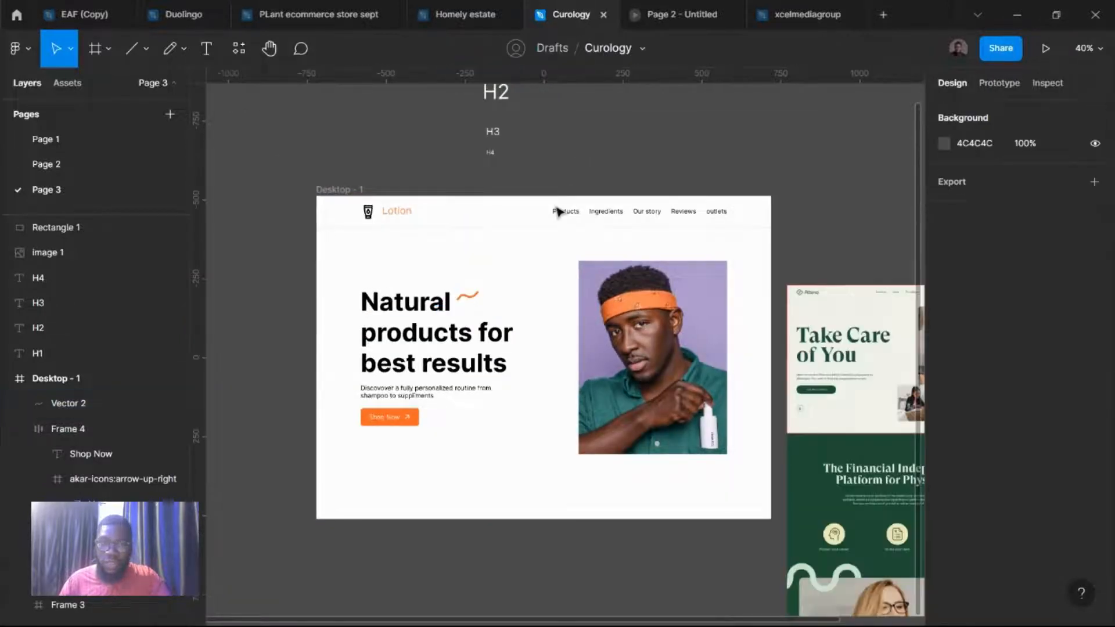
# Step: Draw a circle about 289 × 289 below the Desktop - 1 frame and place a duplicate partly overlapping its right side
pyautogui.hscroll(3, 546, 331)
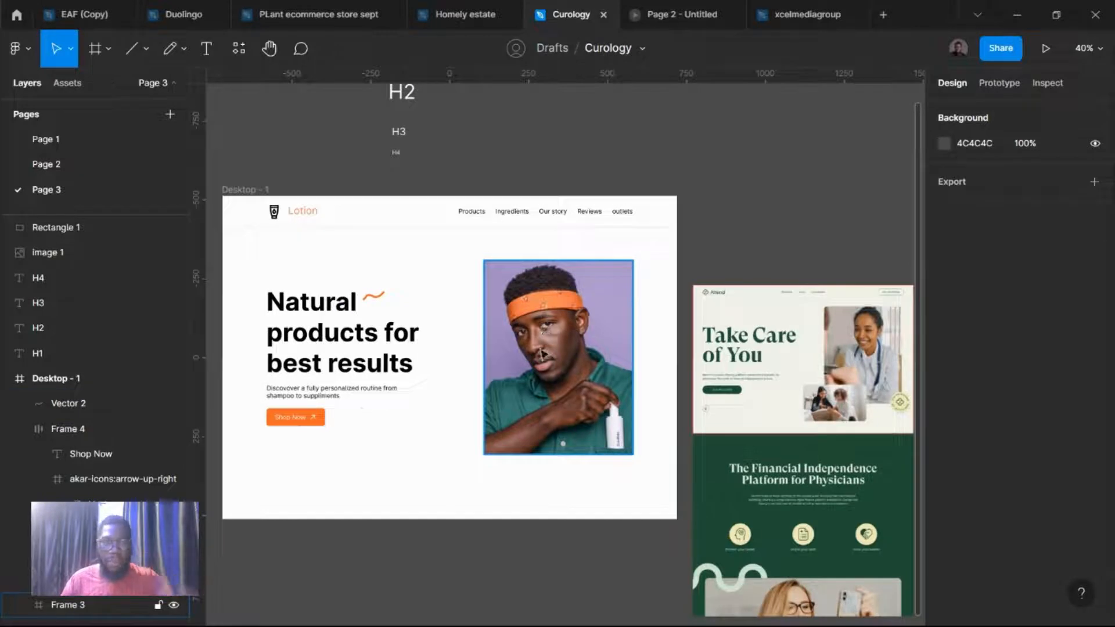
pyautogui.scroll(-3, 416, 436)
pyautogui.press('o')
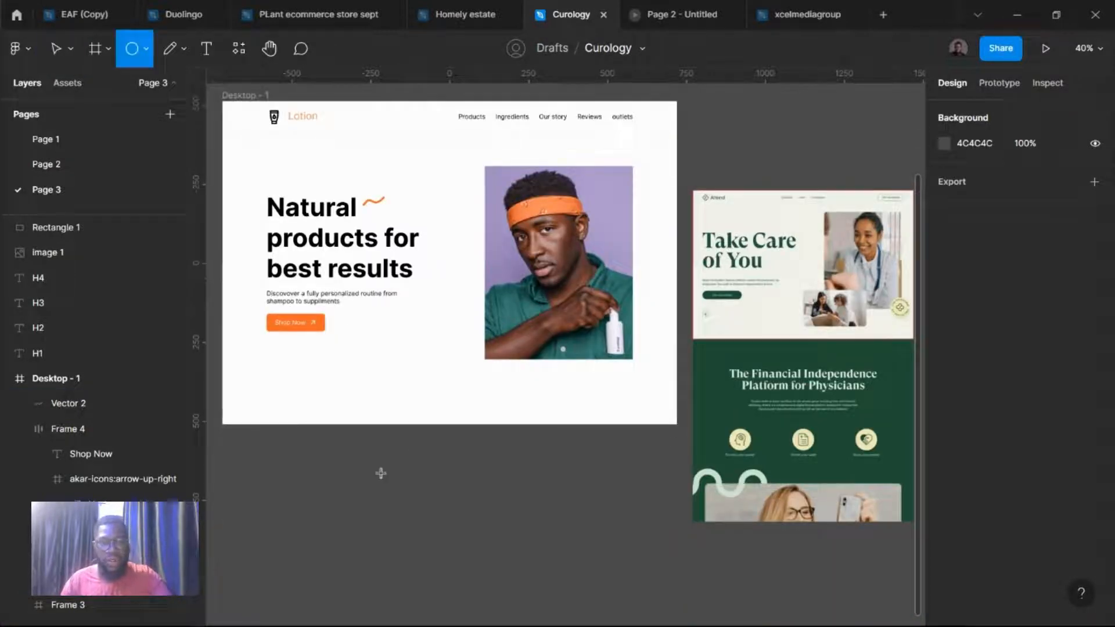
pyautogui.moveTo(348, 458)
pyautogui.mouseDown()
pyautogui.moveTo(395, 487)
pyautogui.moveTo(432, 542)
pyautogui.moveTo(439, 524)
pyautogui.moveTo(506, 501)
pyautogui.moveTo(449, 511)
pyautogui.mouseUp()
# Step: Fill the left circle with the orange document color FD8957
pyautogui.click(373, 500)
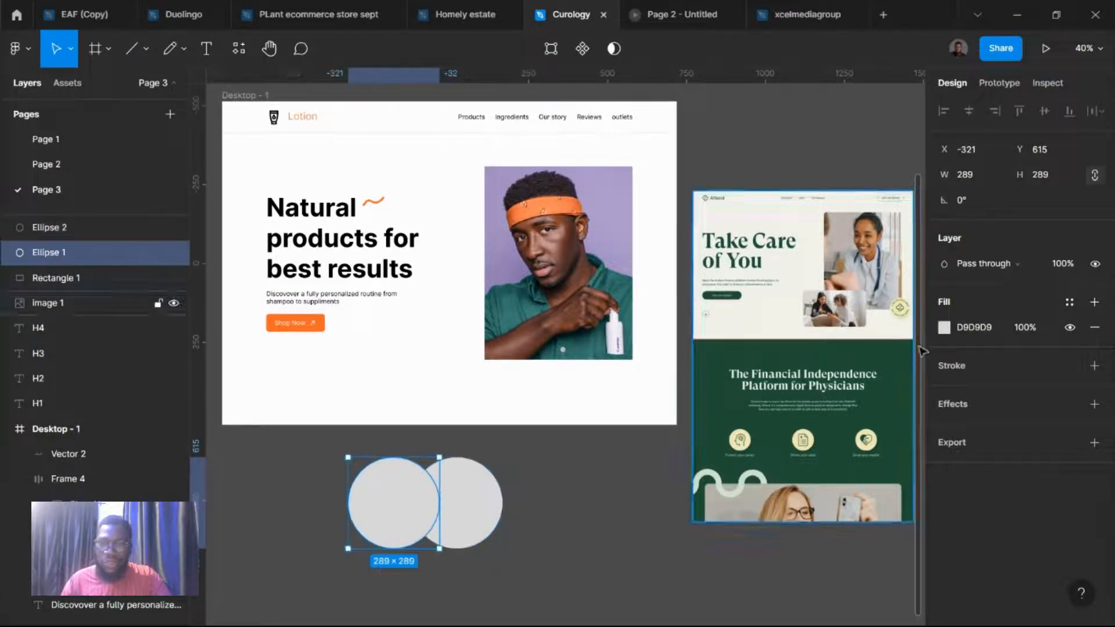
pyautogui.click(944, 327)
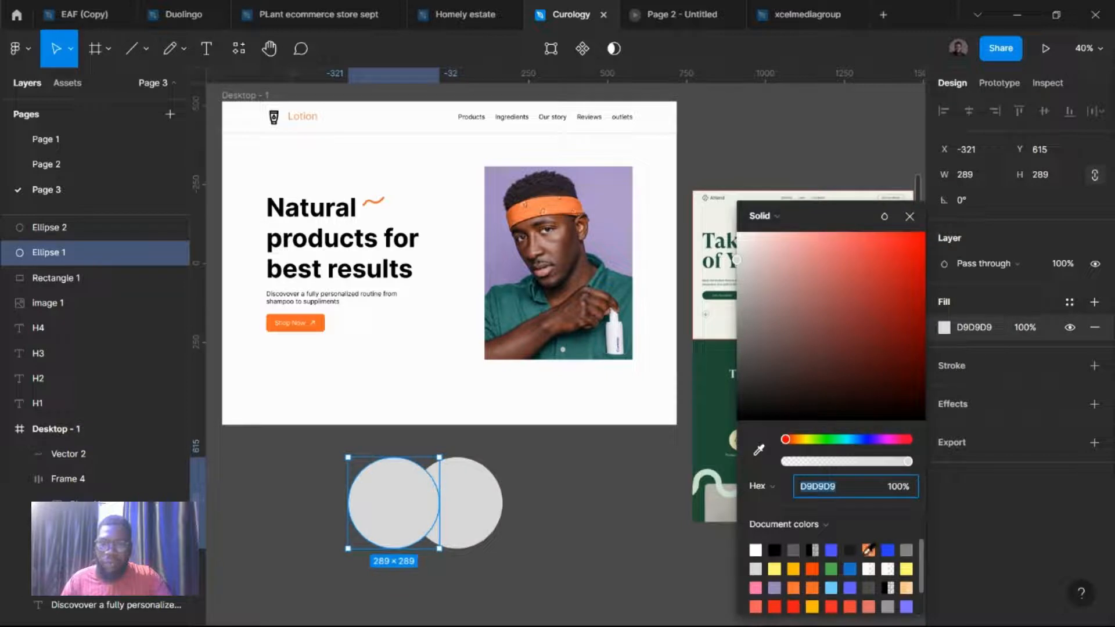
pyautogui.click(868, 550)
# Step: Fill the right circle with the purple AC9ACC sampled from the hero photo's background
pyautogui.click(468, 523)
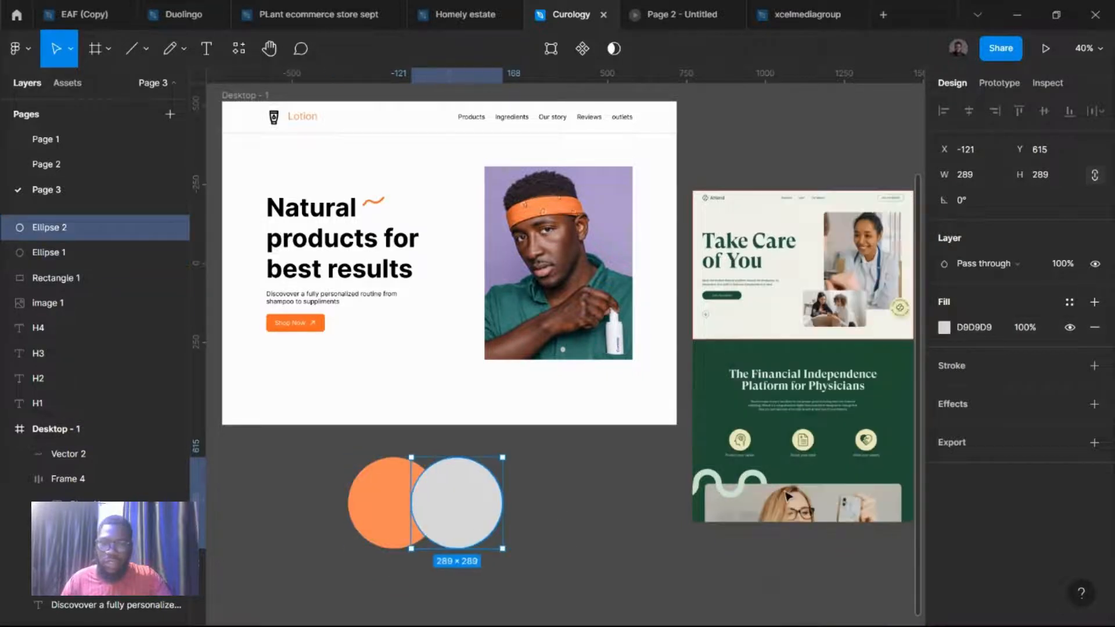
pyautogui.click(945, 327)
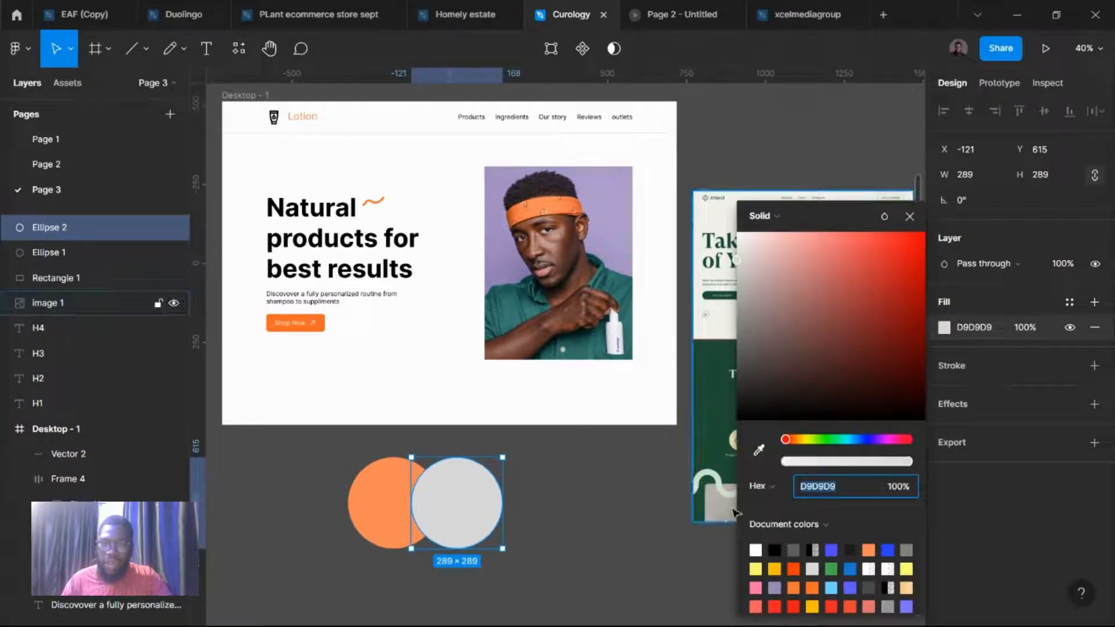
pyautogui.click(758, 450)
pyautogui.click(605, 235)
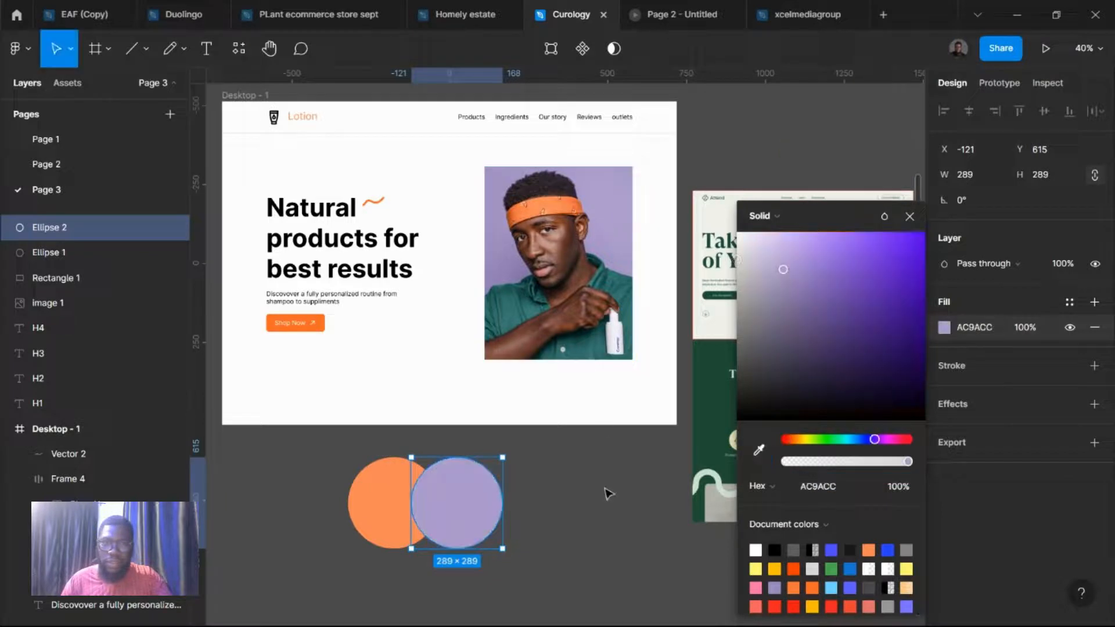
# Step: Group the orange and purple circles
pyautogui.click(575, 581)
pyautogui.moveTo(578, 588); pyautogui.dragTo(339, 458)
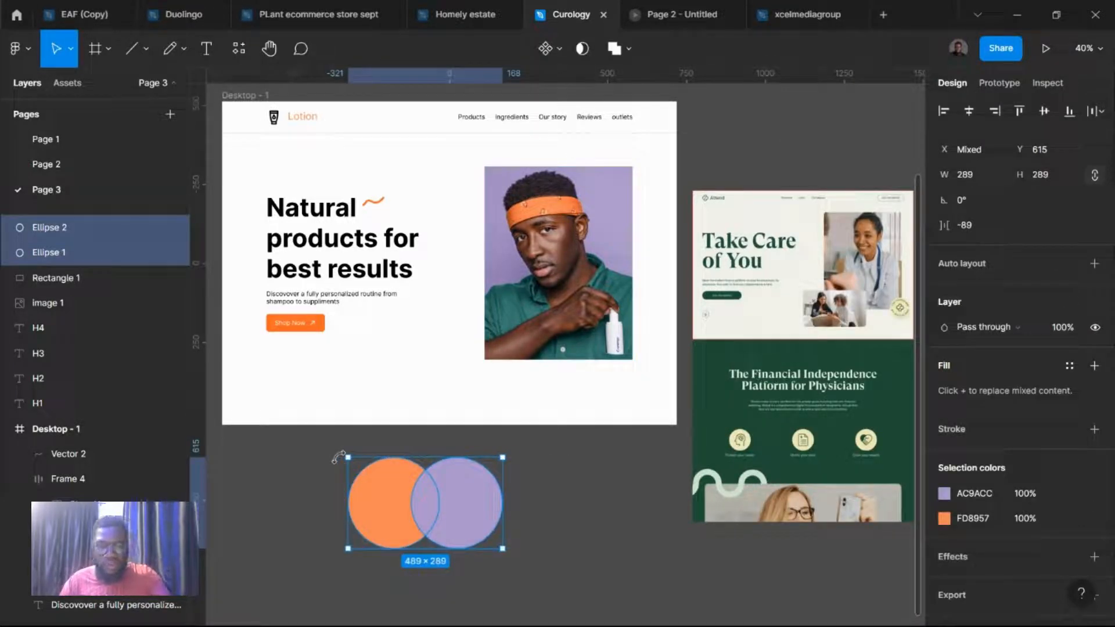
pyautogui.hotkey('ctrl', 'g')
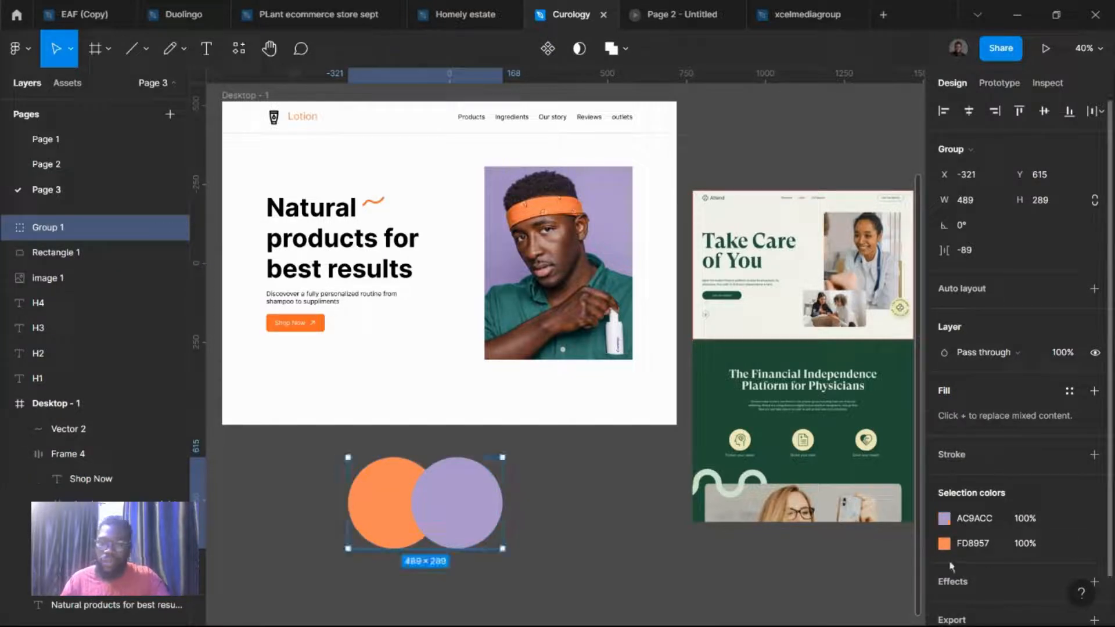
# Step: Add an effect to the circle group, change it to Layer blur and open its blur settings
pyautogui.click(957, 580)
pyautogui.scroll(-3, 957, 580)
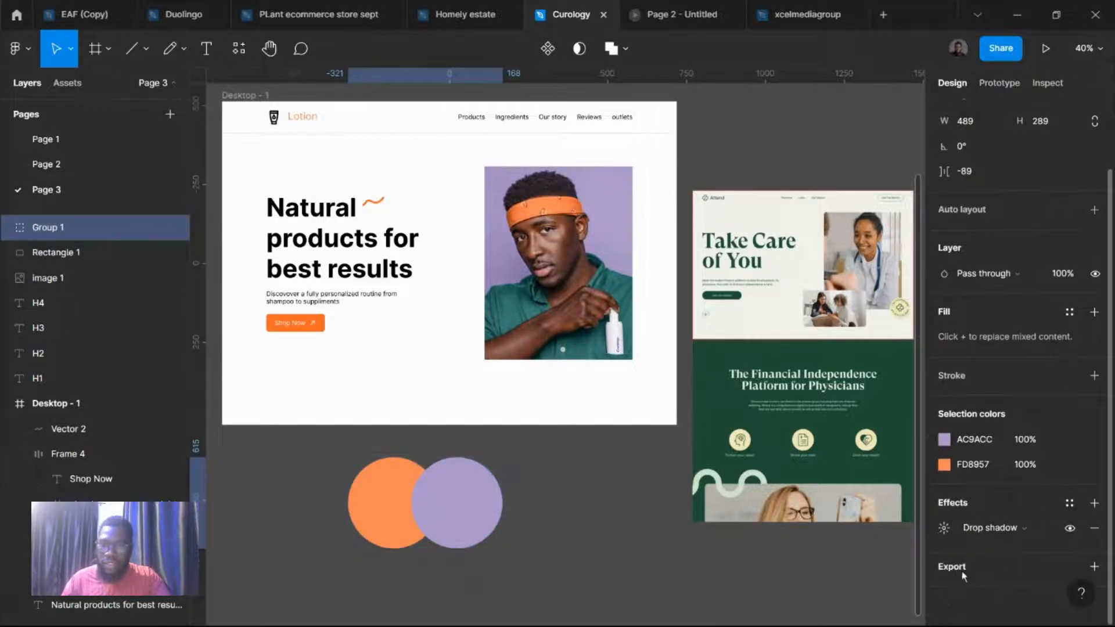
pyautogui.click(972, 529)
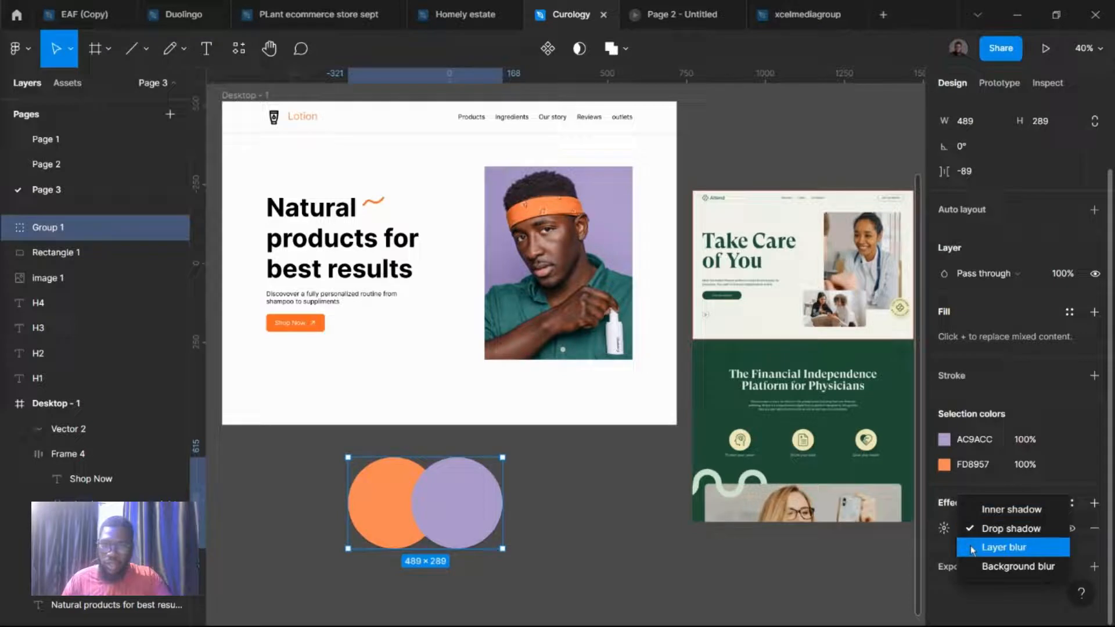
pyautogui.click(972, 547)
pyautogui.click(944, 528)
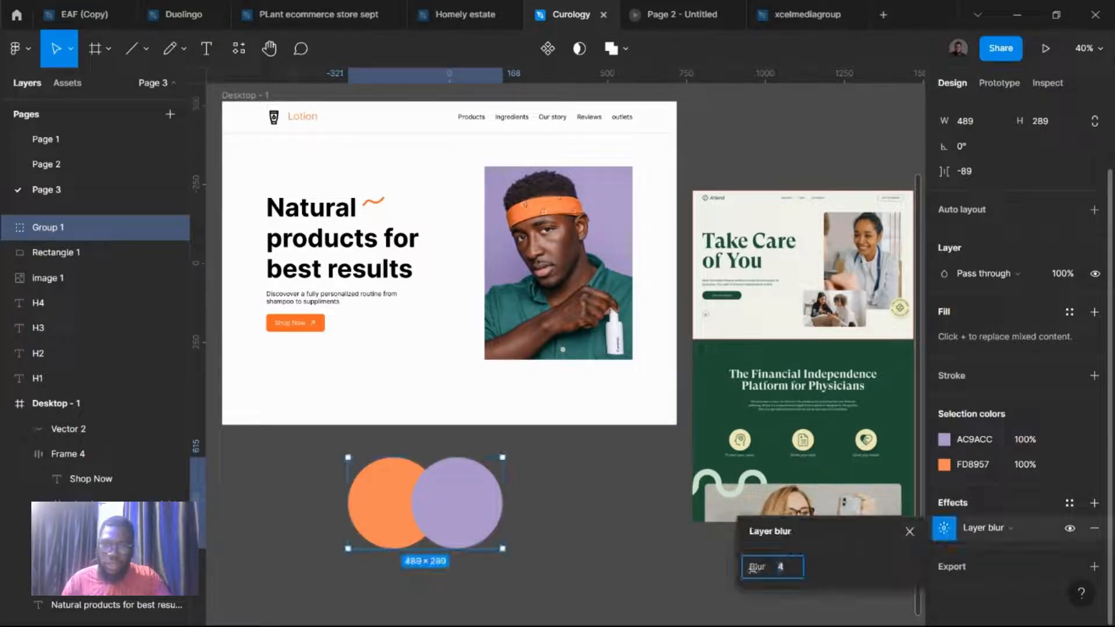
# Step: Set the layer blur to 250 and move the blurred circle group over the lower part of the hero photo
pyautogui.moveTo(754, 568); pyautogui.dragTo(963, 567)
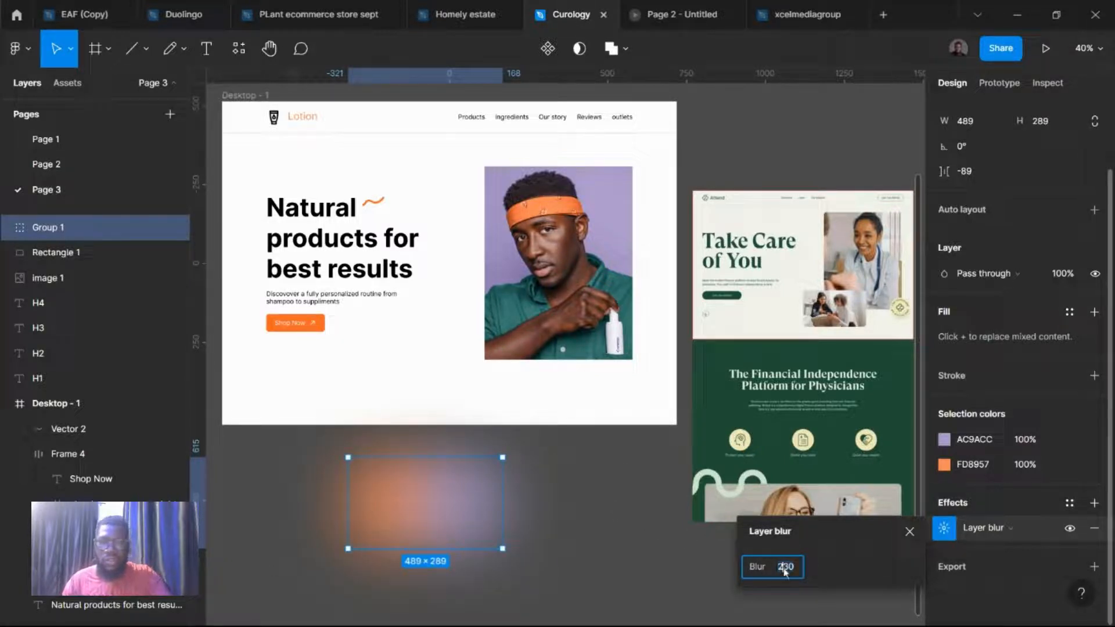
pyautogui.write('250')
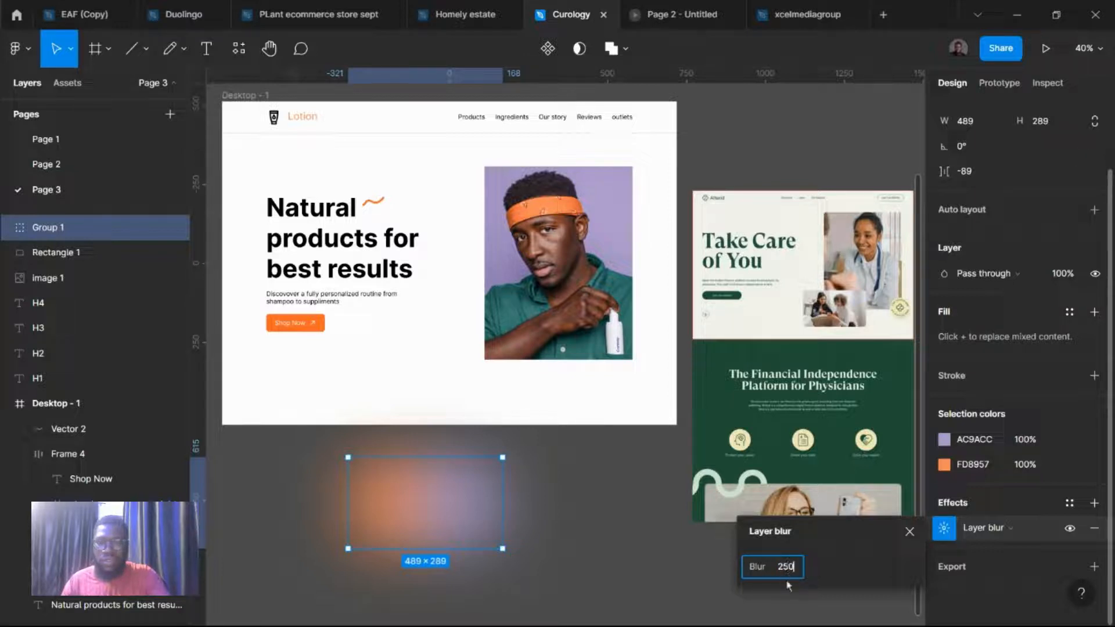
pyautogui.press('Return')
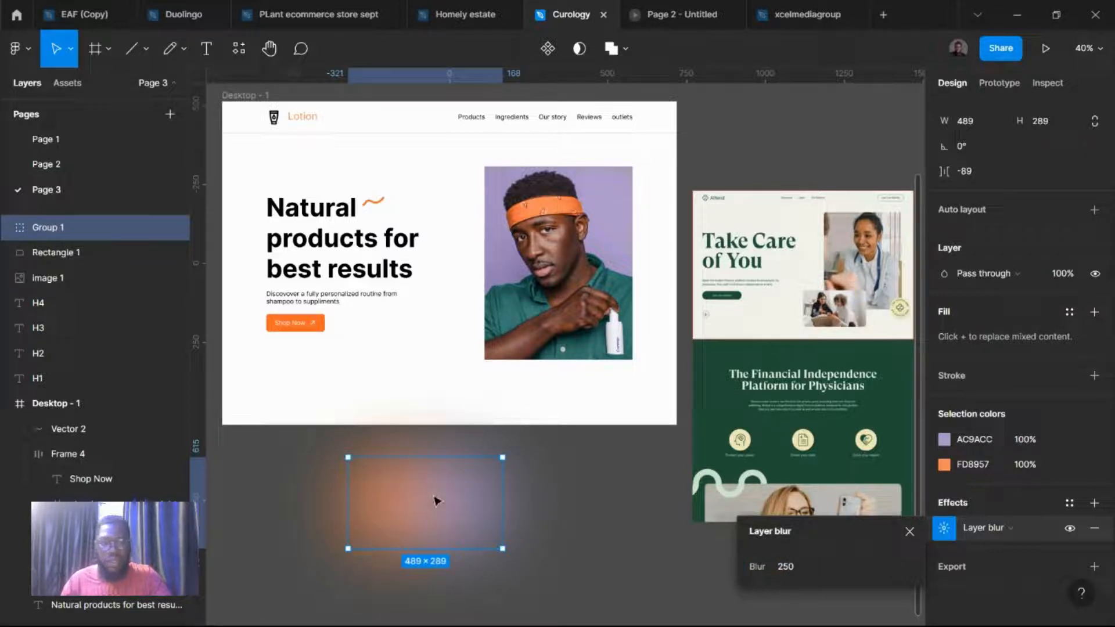
pyautogui.moveTo(436, 497); pyautogui.dragTo(575, 368)
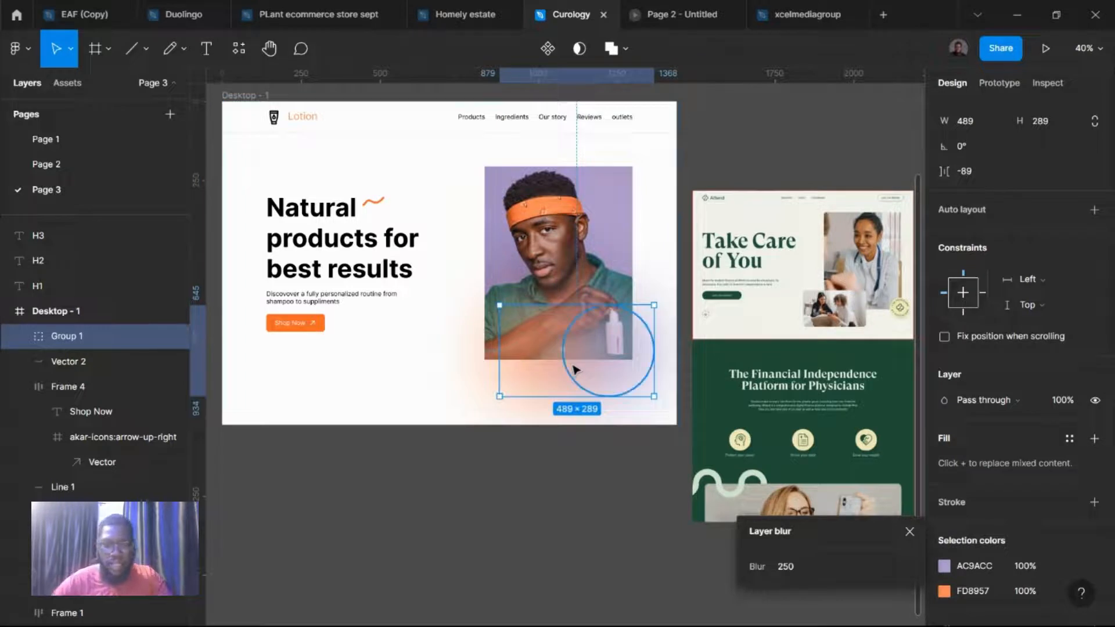
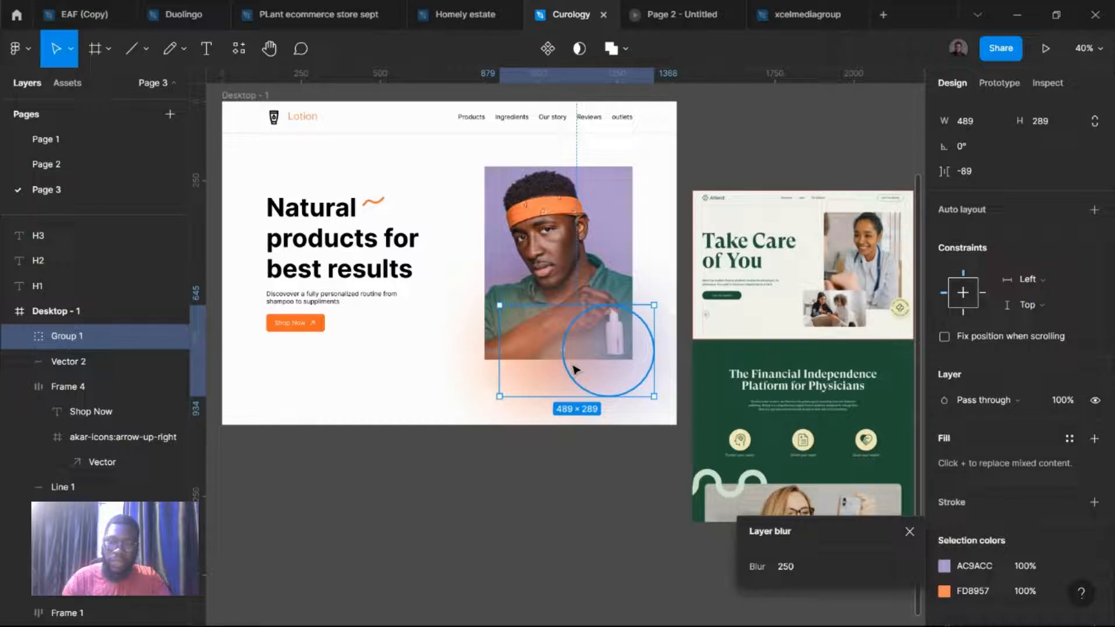
# Step: Send the blurred circle group behind the hero photo, then enlarge it to about 680 × 365 around the photo's lower right
pyautogui.hotkey('ctrl', '[')
pyautogui.hotkey('ctrl', '[')
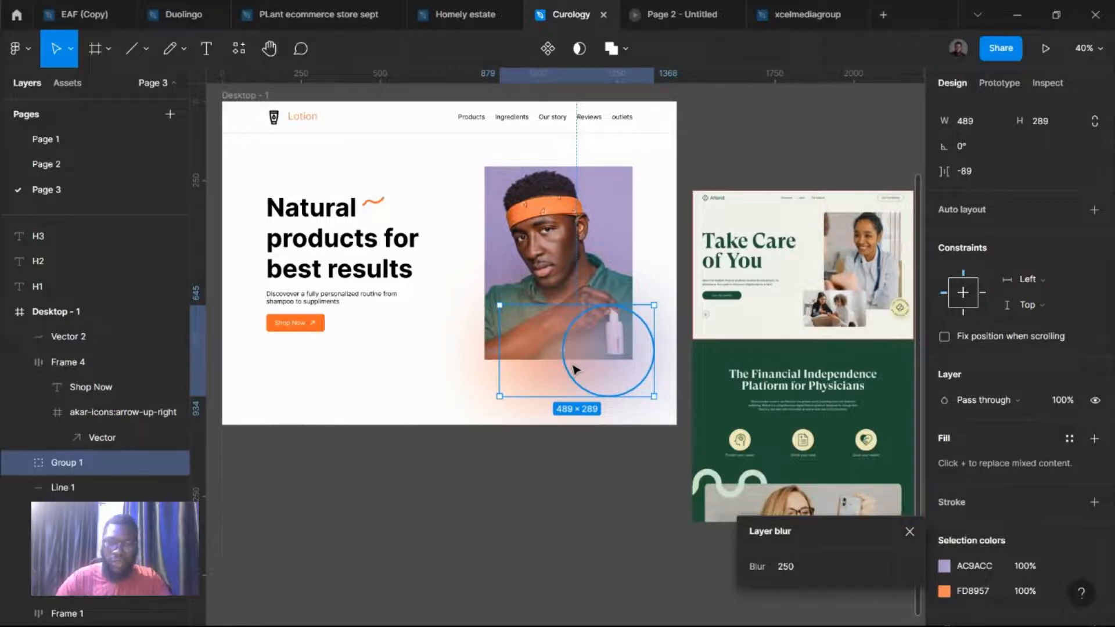
pyautogui.hotkey('ctrl', '[')
pyautogui.hotkey('ctrl', '[')
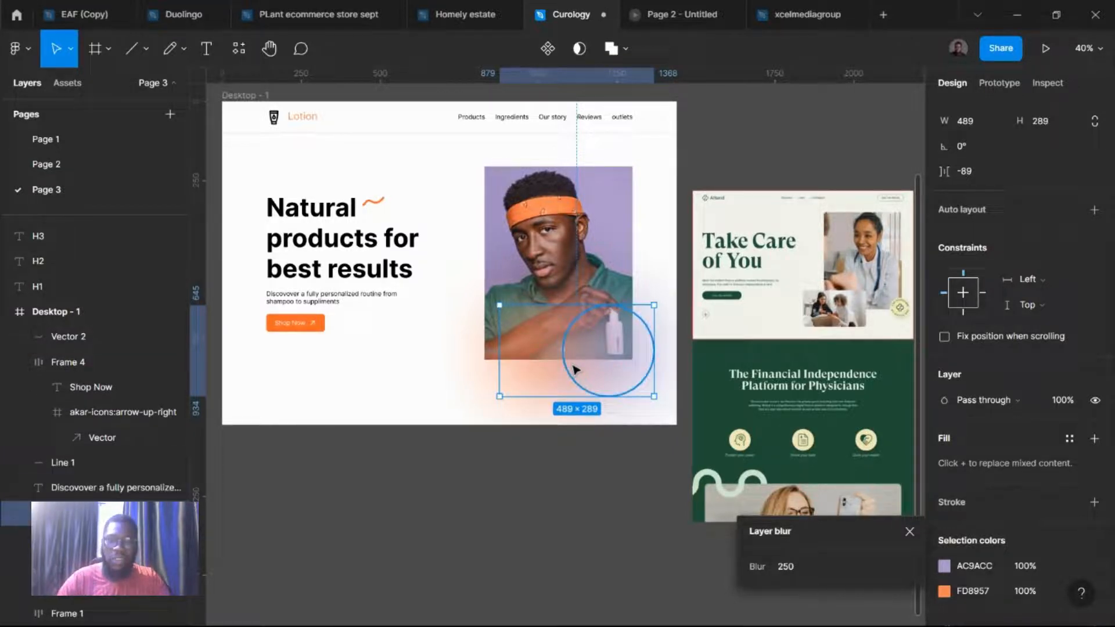
pyautogui.hotkey('ctrl', '[')
pyautogui.hotkey('ctrl', '[')
pyautogui.hotkey('ctrl', '[')
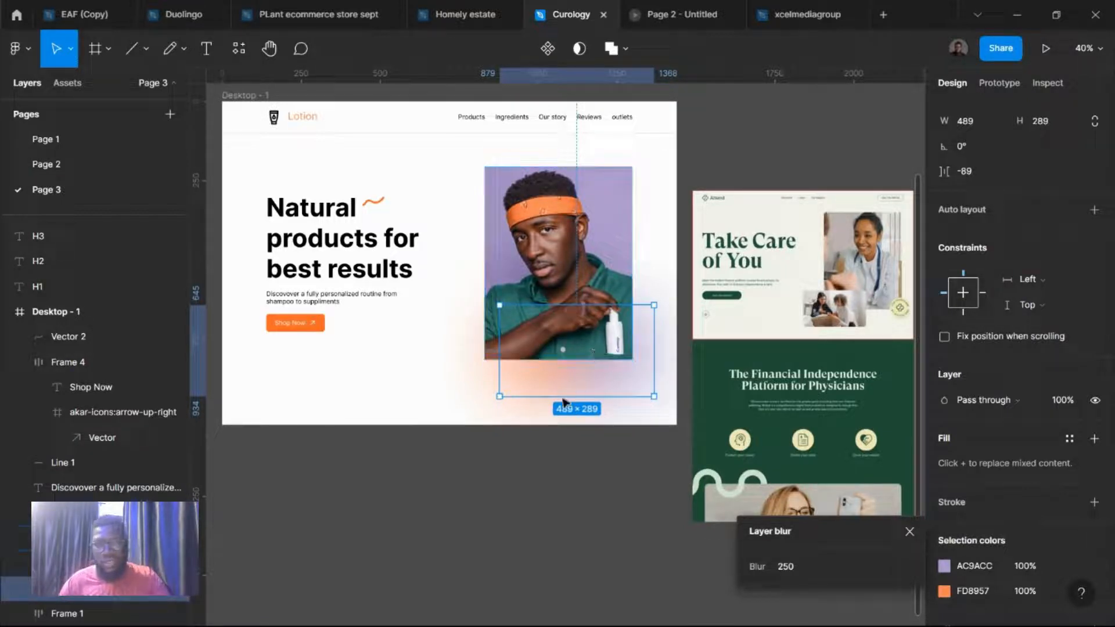
pyautogui.moveTo(499, 398); pyautogui.dragTo(440, 425)
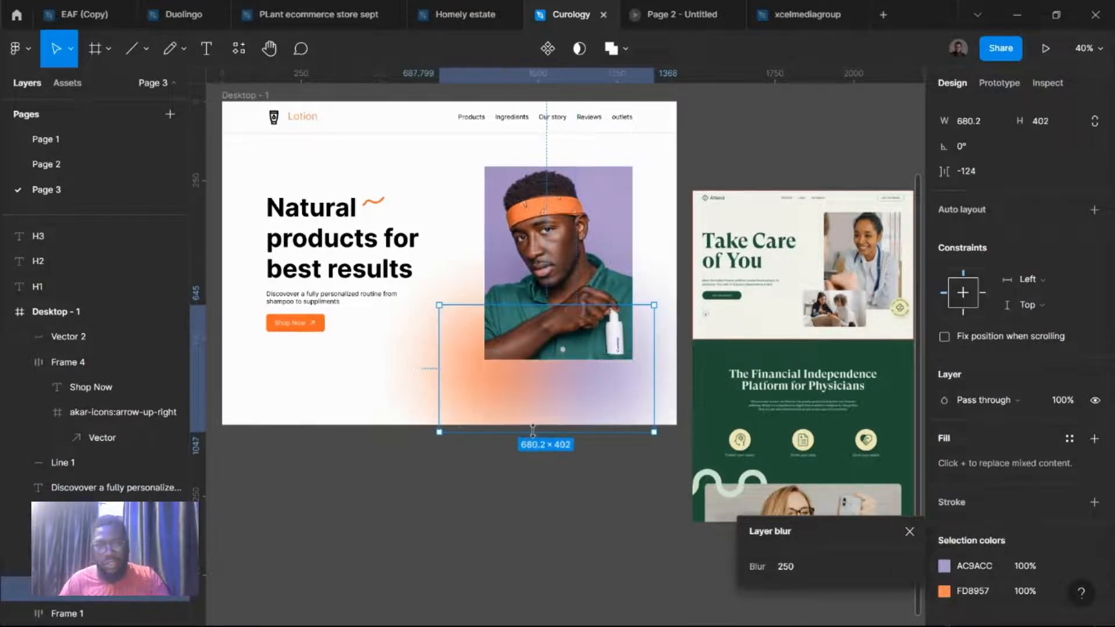
pyautogui.moveTo(576, 420); pyautogui.dragTo(627, 400)
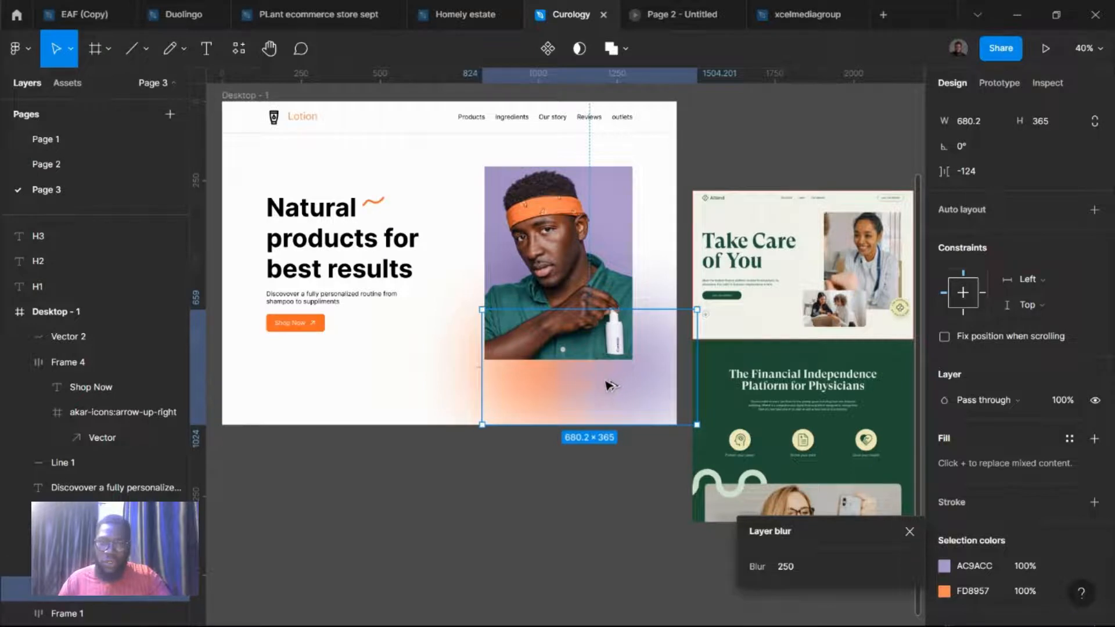
# Step: Duplicate the blurred circle group, rotate the copy about 0.87° and place it in the lower-left area of the hero frame
pyautogui.moveTo(605, 384); pyautogui.dragTo(391, 530)
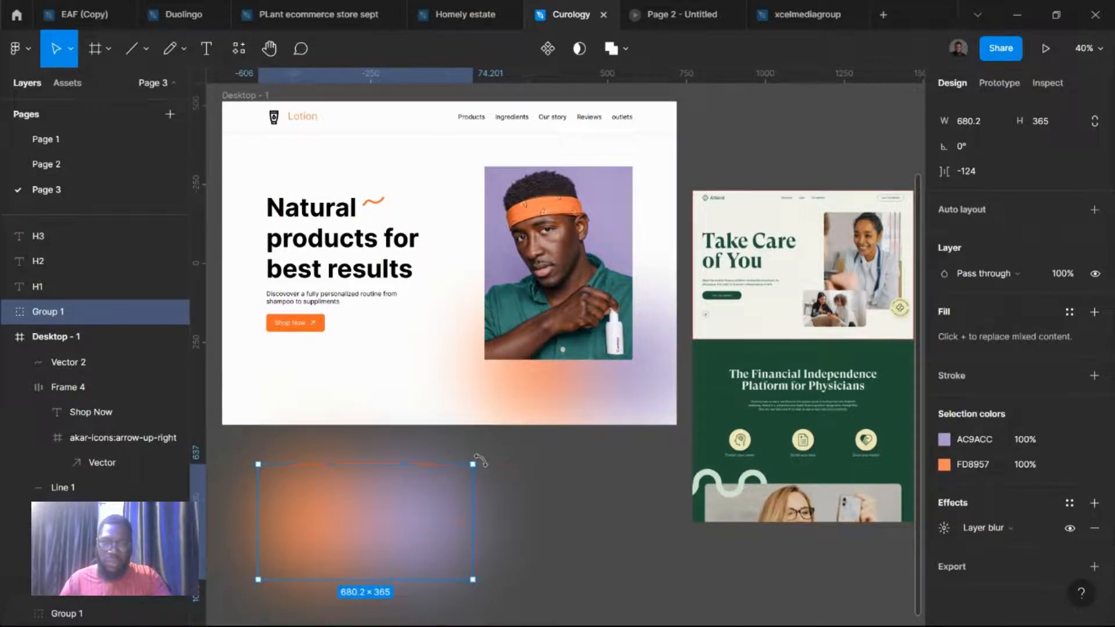
pyautogui.moveTo(479, 463)
pyautogui.mouseDown()
pyautogui.moveTo(271, 434)
pyautogui.moveTo(237, 529)
pyautogui.moveTo(325, 418)
pyautogui.moveTo(465, 493)
pyautogui.moveTo(458, 462)
pyautogui.mouseUp()
pyautogui.moveTo(343, 481); pyautogui.dragTo(310, 408)
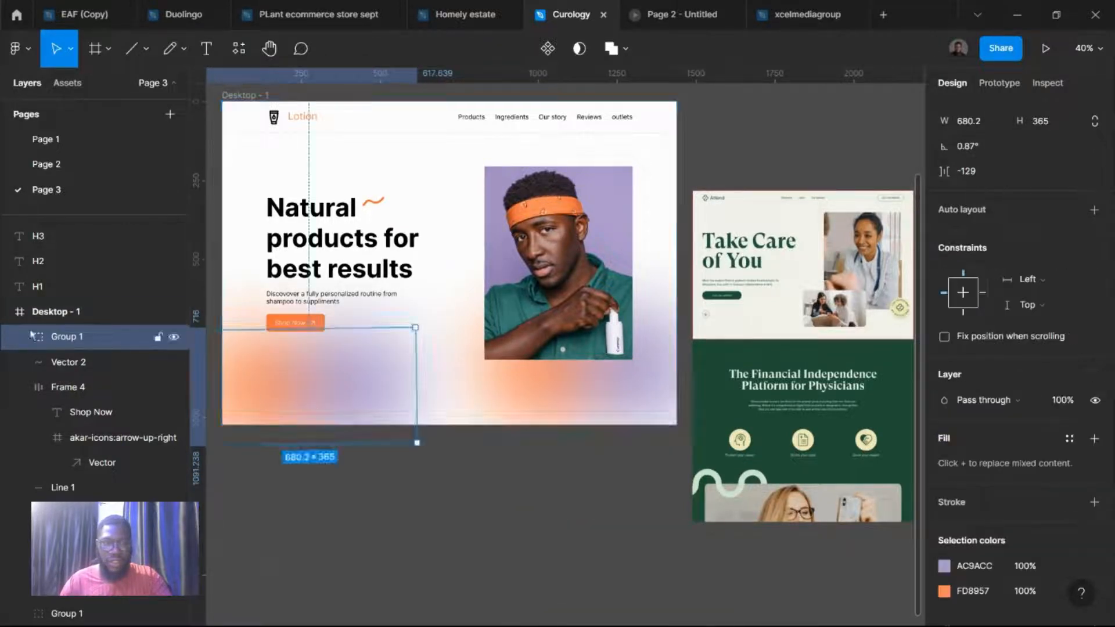
# Step: Rename the Desktop - 1 frame as "Curology Hero section"
pyautogui.click(238, 96)
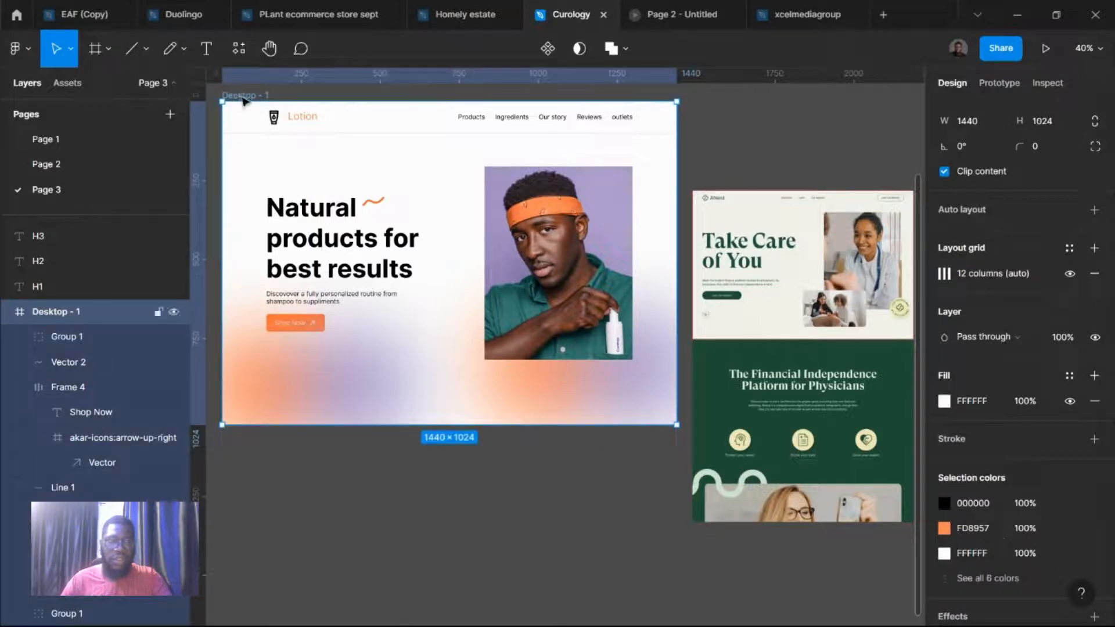
pyautogui.doubleClick(241, 97)
pyautogui.write('curolo')
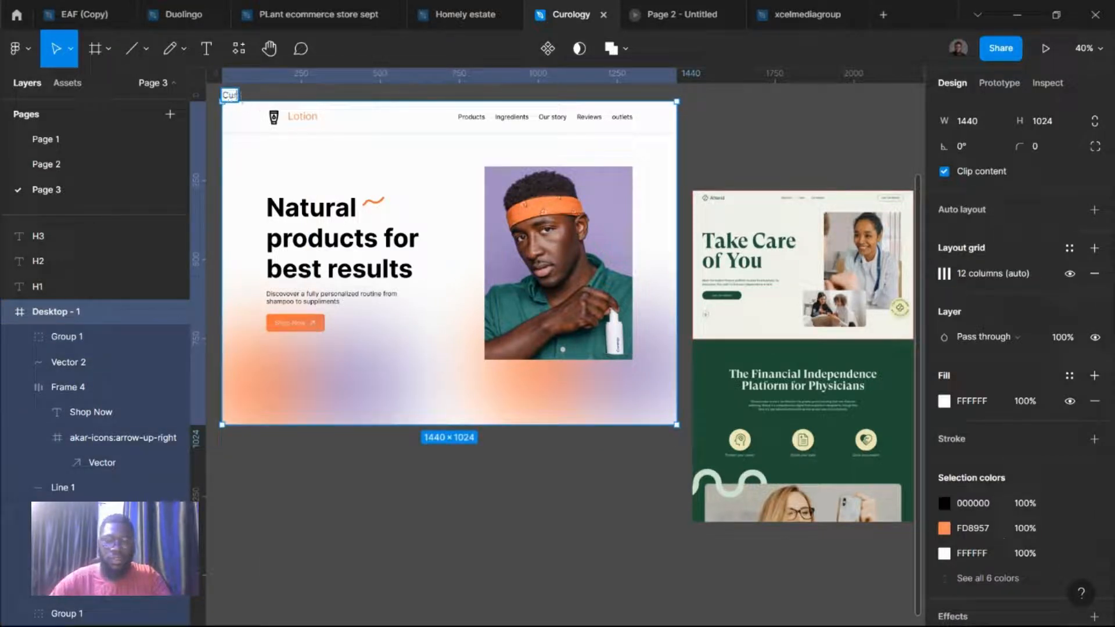
pyautogui.write('gy Her')
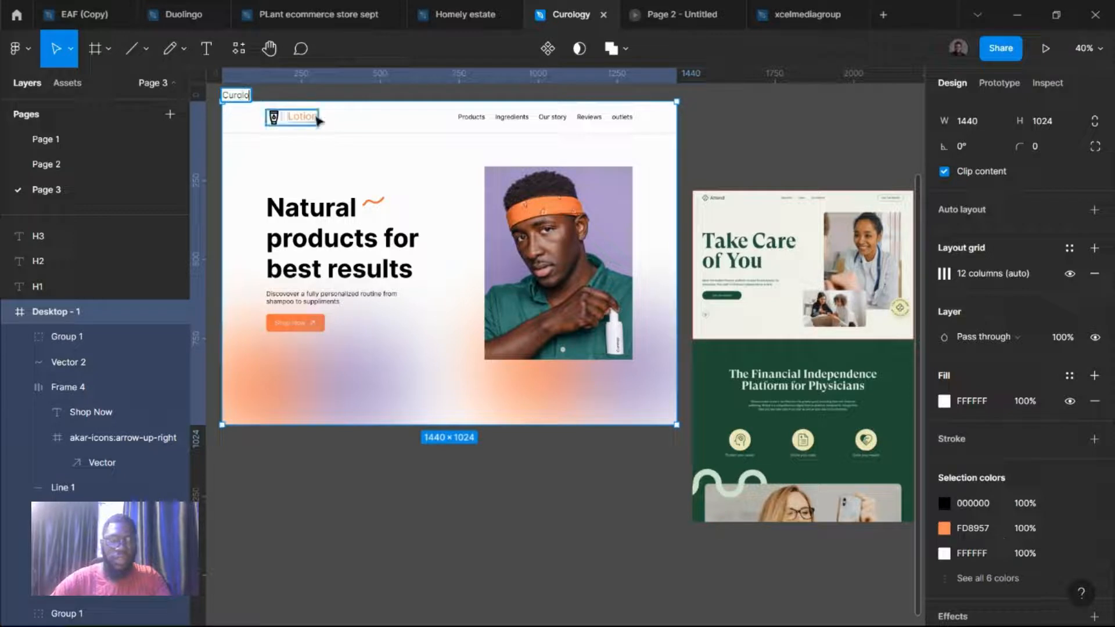
pyautogui.write('o sec')
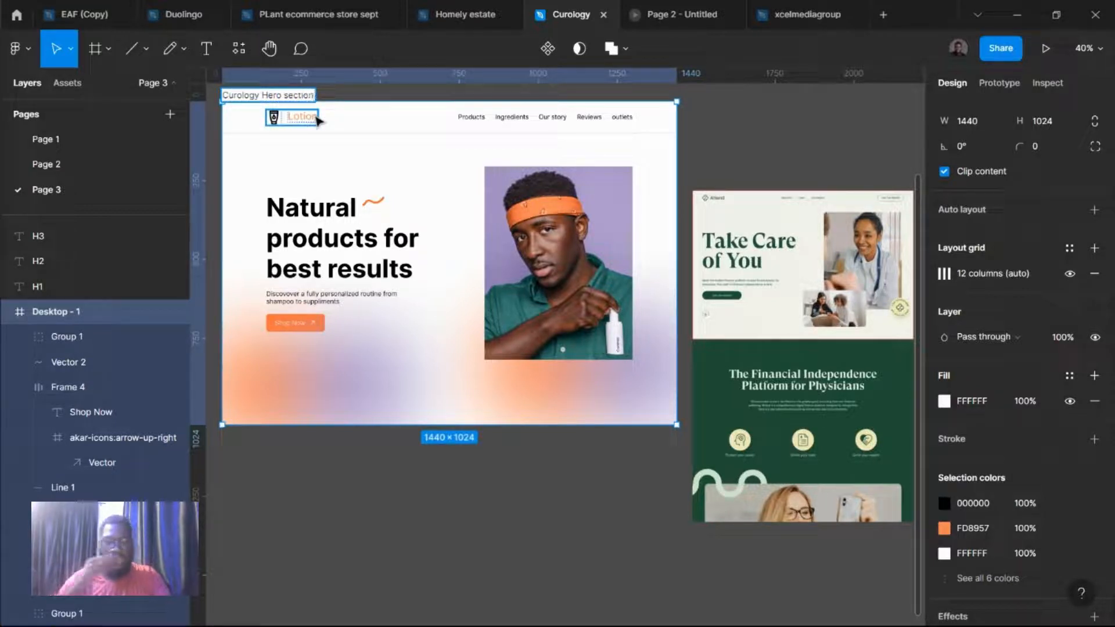
pyautogui.write('tion')
pyautogui.press('Return')
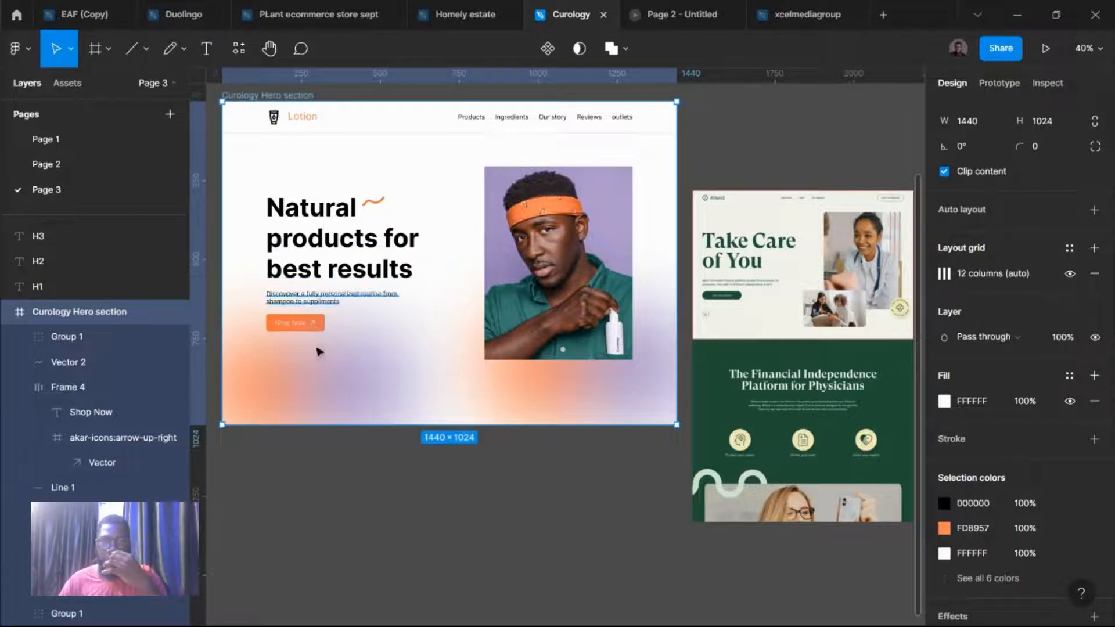
# Step: Move the duplicated glow farther into the hero frame's lower-left corner, mostly outside the frame and clear of the Shop Now button
pyautogui.moveTo(306, 387); pyautogui.dragTo(268, 411)
pyautogui.click(280, 410)
pyautogui.hscroll(-3, 299, 414)
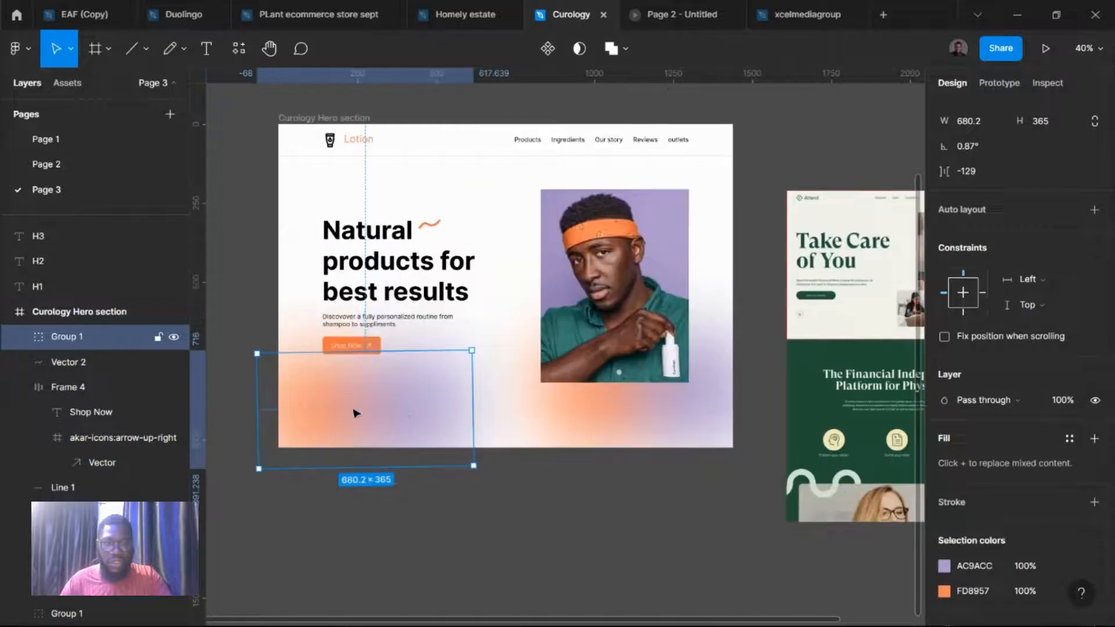
pyautogui.moveTo(403, 411); pyautogui.dragTo(321, 442)
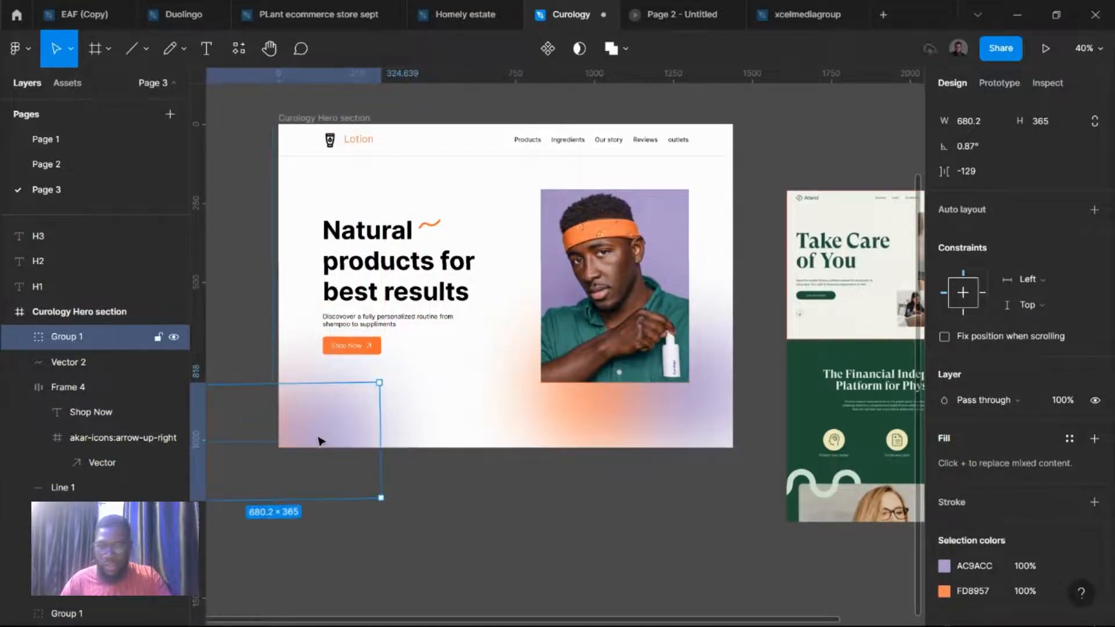
pyautogui.click(458, 500)
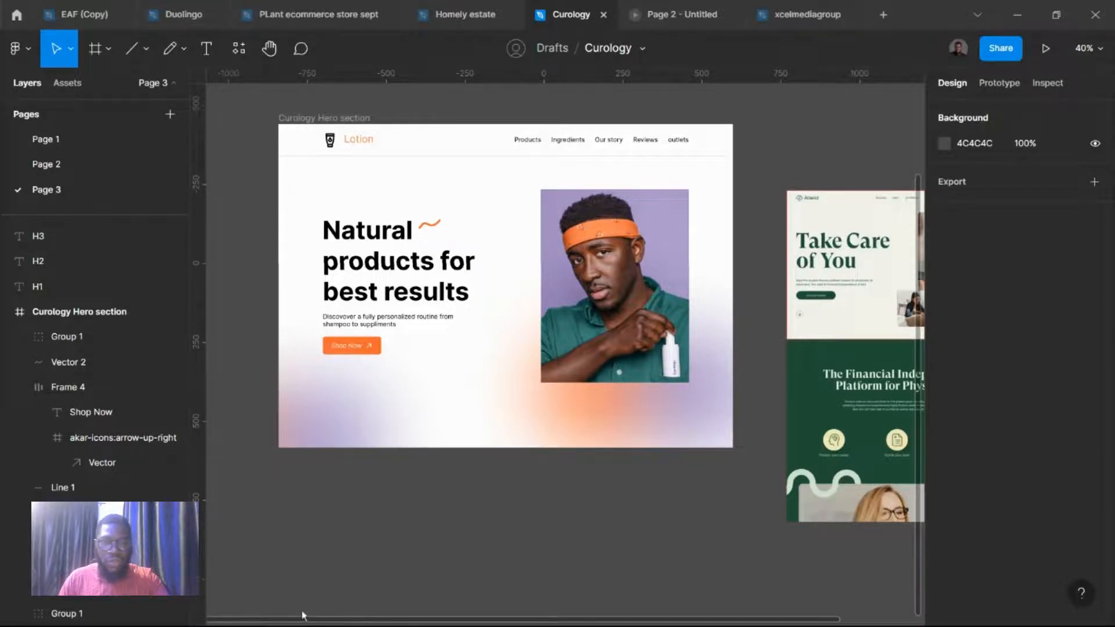
# Step: Duplicate the H1 sample text above the hero frame and change the copy's text to "Pngtree.com"
pyautogui.scroll(5, 468, 239)
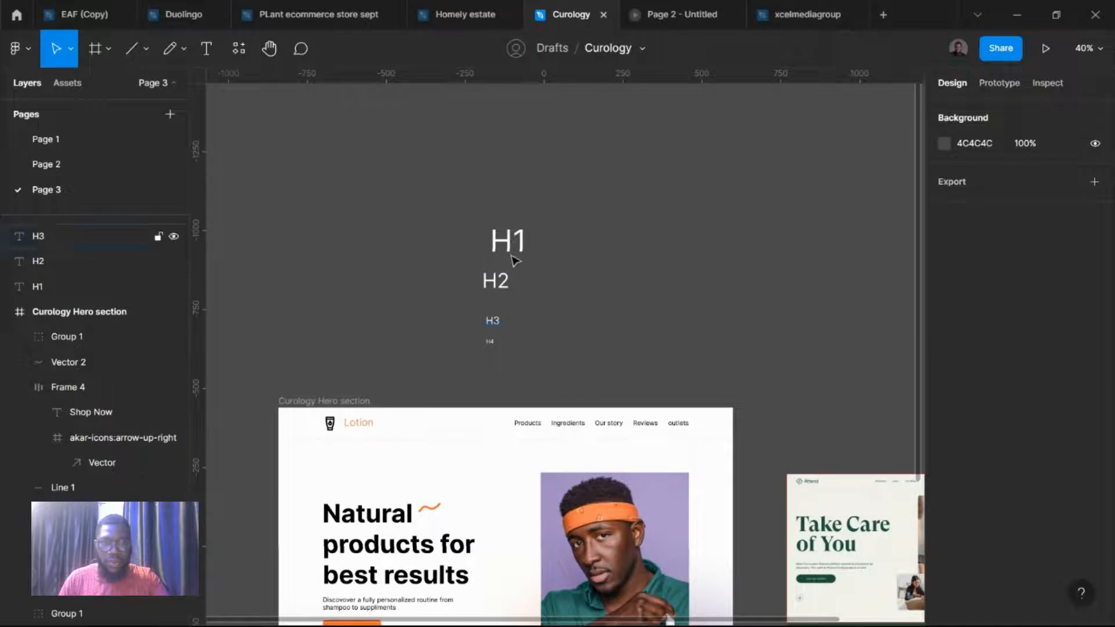
pyautogui.moveTo(517, 233); pyautogui.dragTo(538, 347)
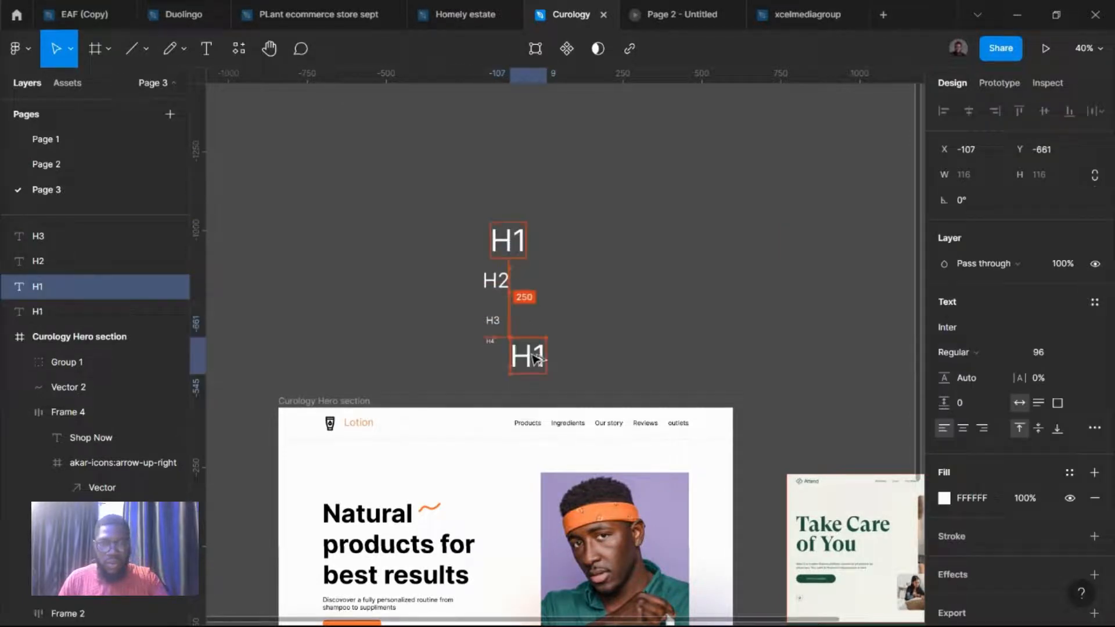
pyautogui.doubleClick(538, 346)
pyautogui.write('P')
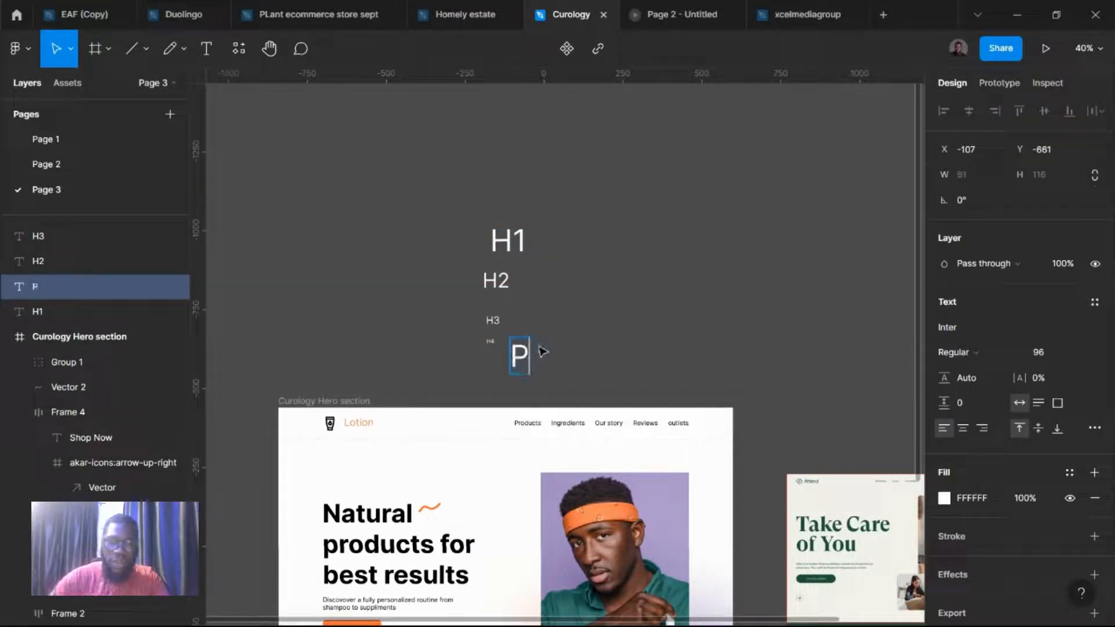
pyautogui.write('ngtre')
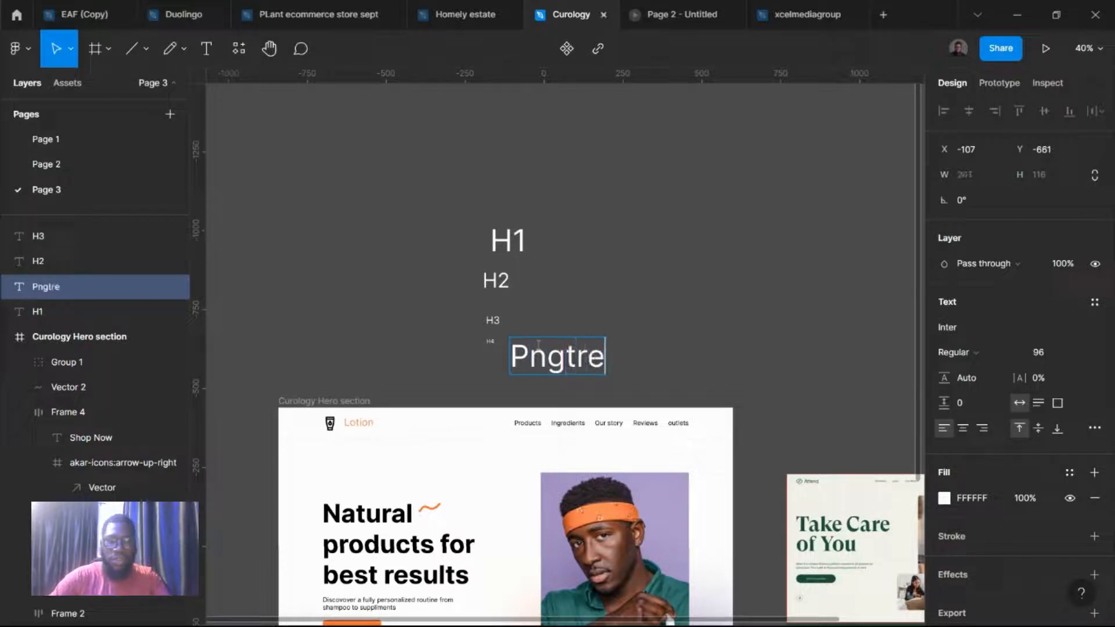
pyautogui.write('e.com')
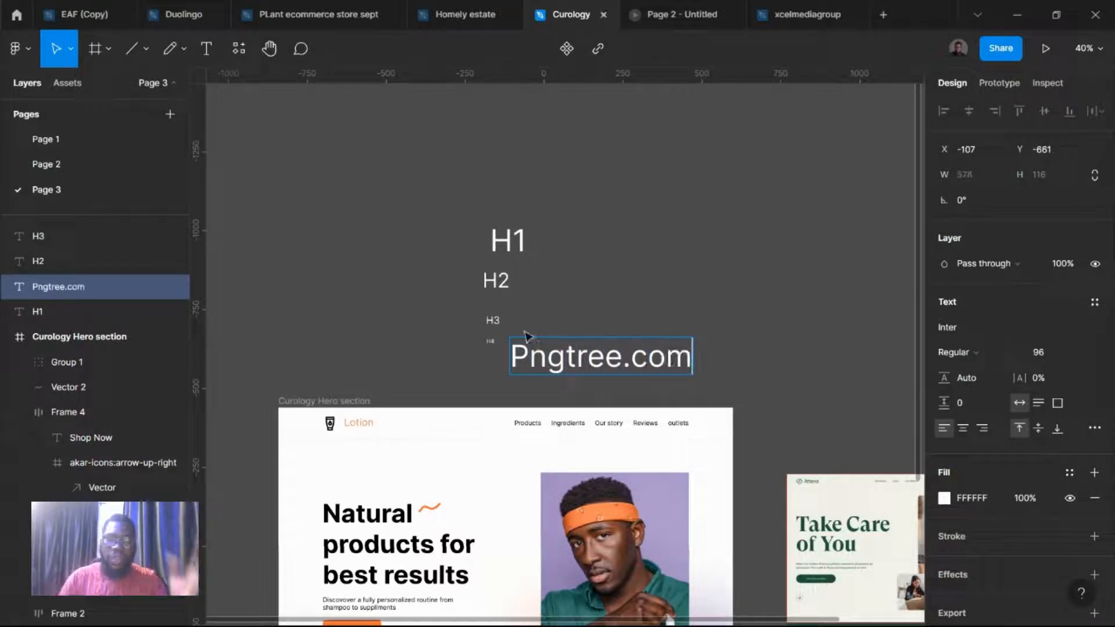
pyautogui.press('Escape')
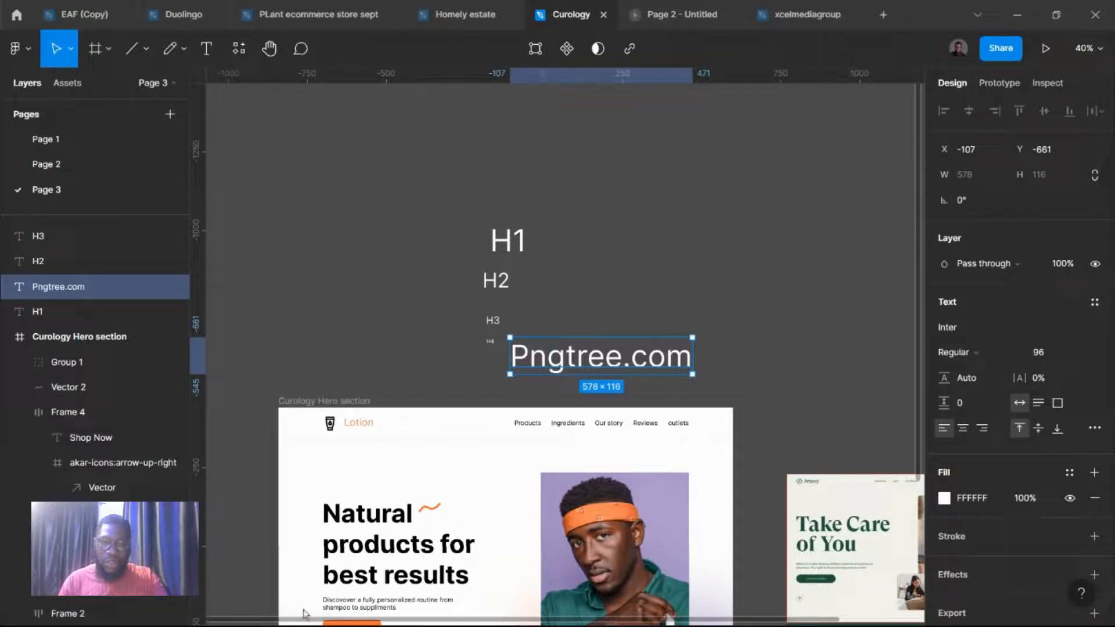
pyautogui.click(777, 300)
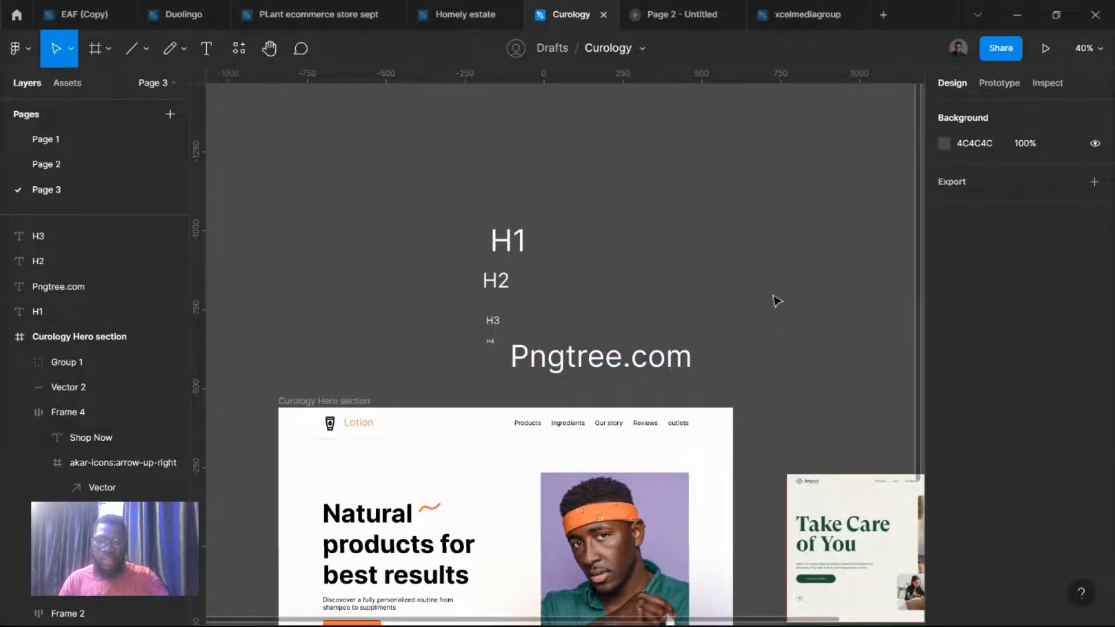
# Step: Paste the copied sunflower image, shrink it to about 108 × 108 and place it over the hero photo's upper-right corner
pyautogui.hotkey('ctrl', 'v')
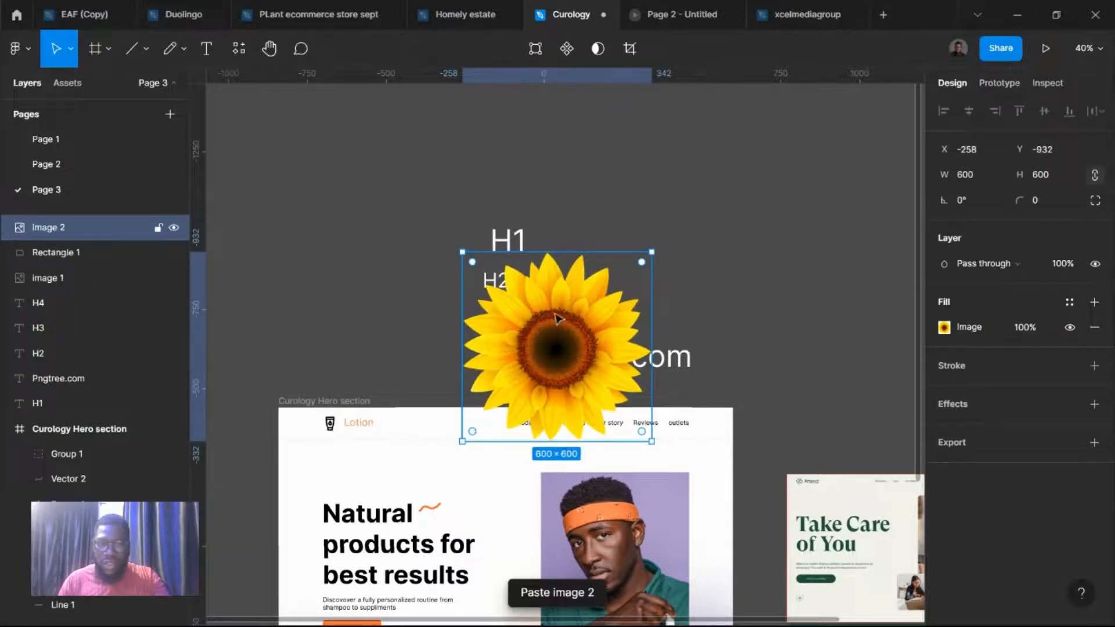
pyautogui.moveTo(556, 319); pyautogui.dragTo(695, 157)
pyautogui.scroll(3, 690, 254)
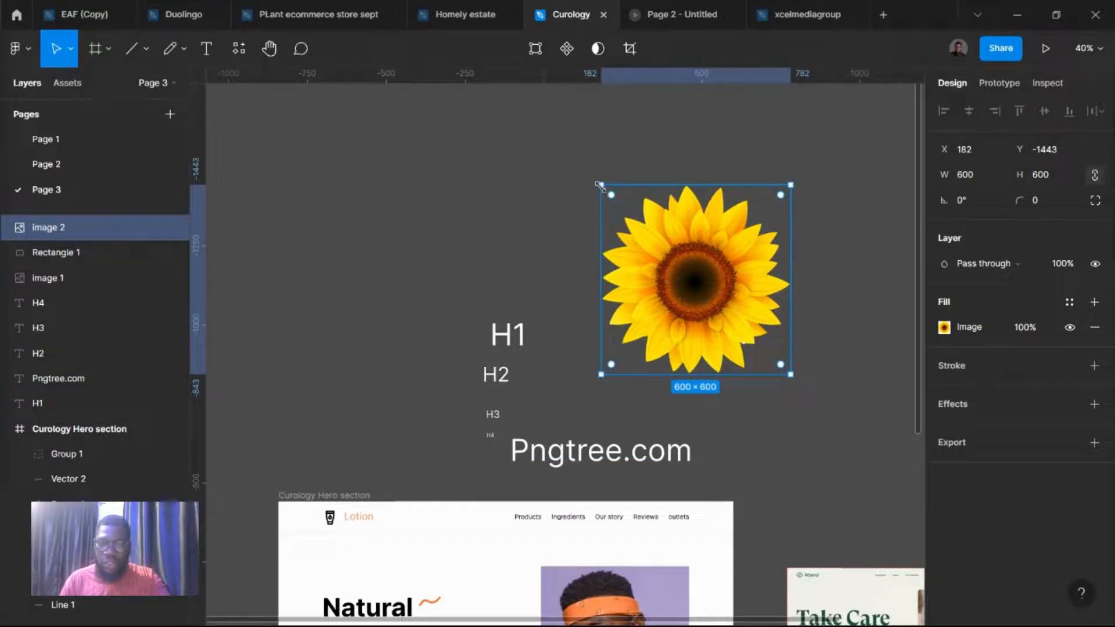
pyautogui.moveTo(600, 185); pyautogui.dragTo(684, 552)
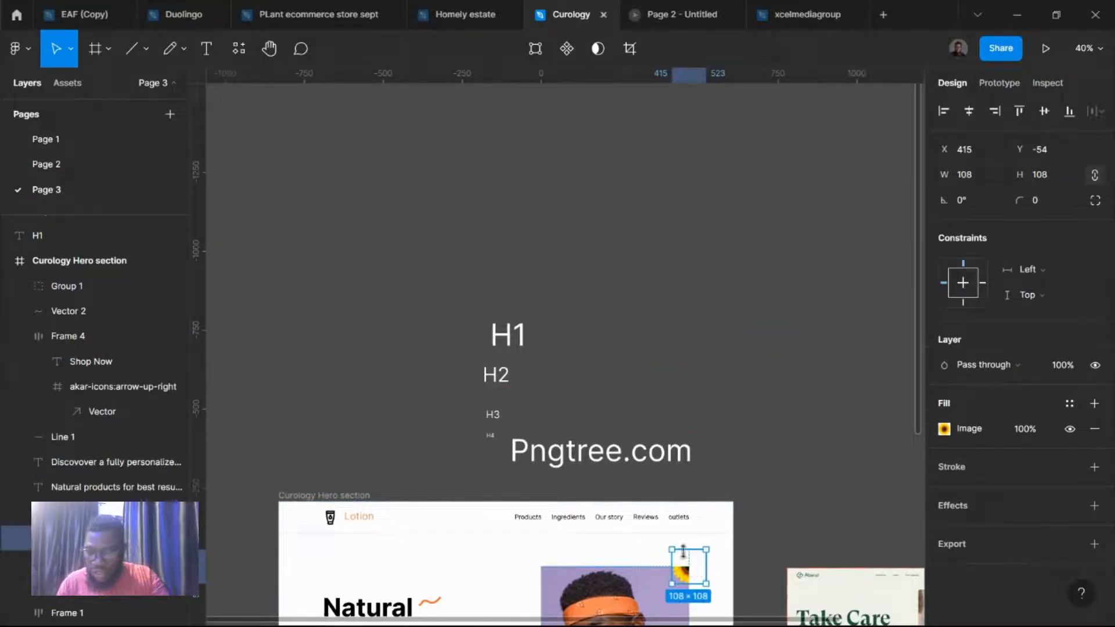
pyautogui.scroll(-5, 684, 551)
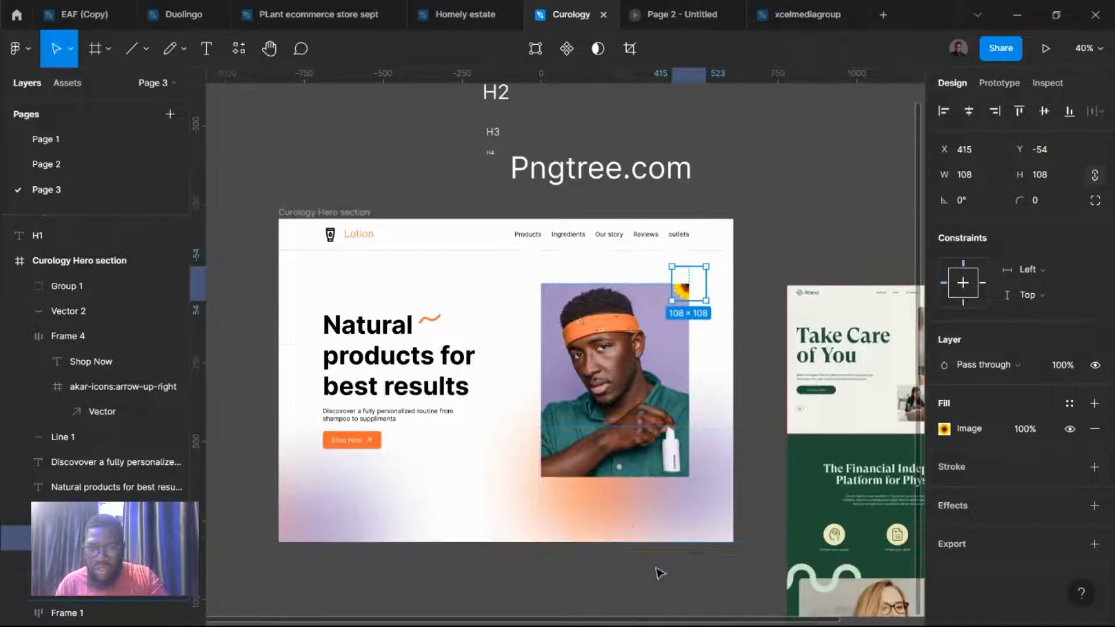
# Step: Rotate the glow behind the hero photo to about -178.7° and enlarge it to about 866 × 465
pyautogui.click(614, 521)
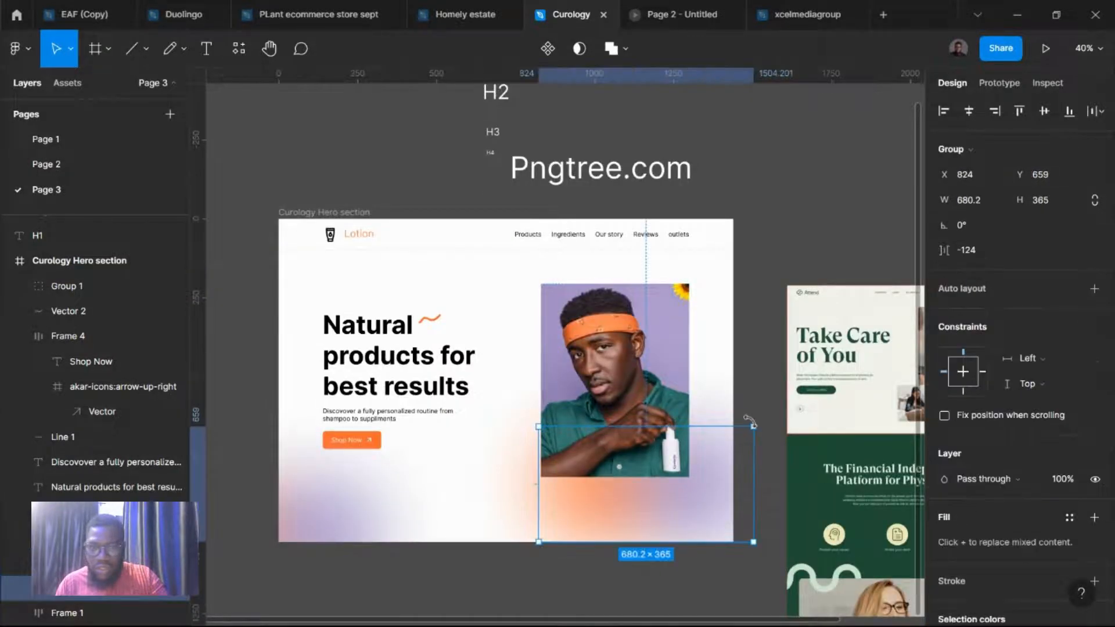
pyautogui.moveTo(749, 419); pyautogui.dragTo(496, 570)
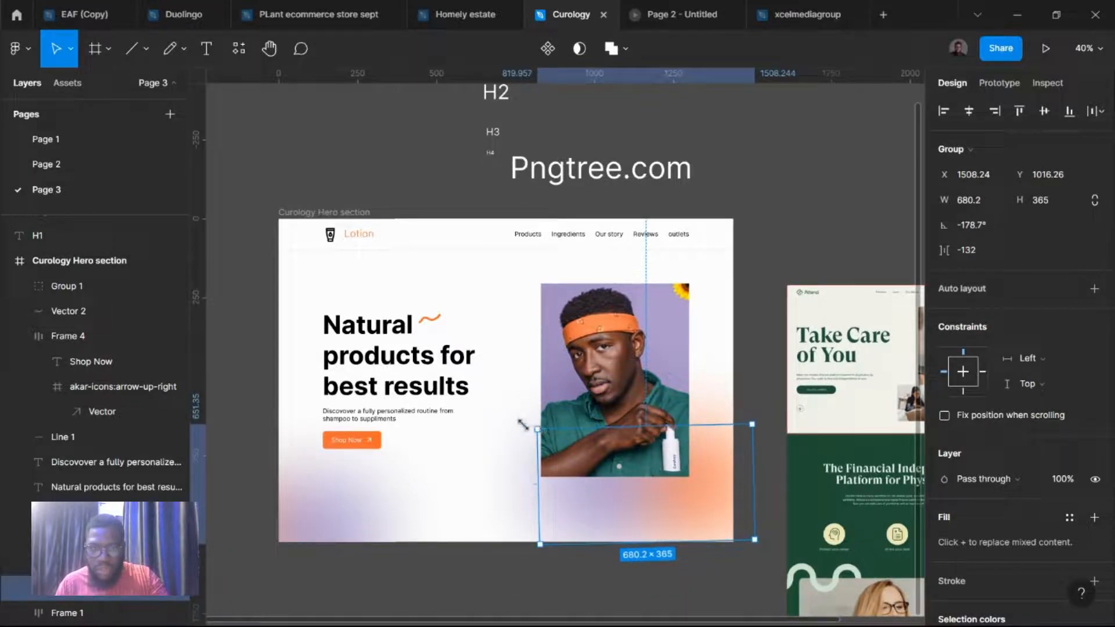
pyautogui.moveTo(523, 425); pyautogui.dragTo(464, 396)
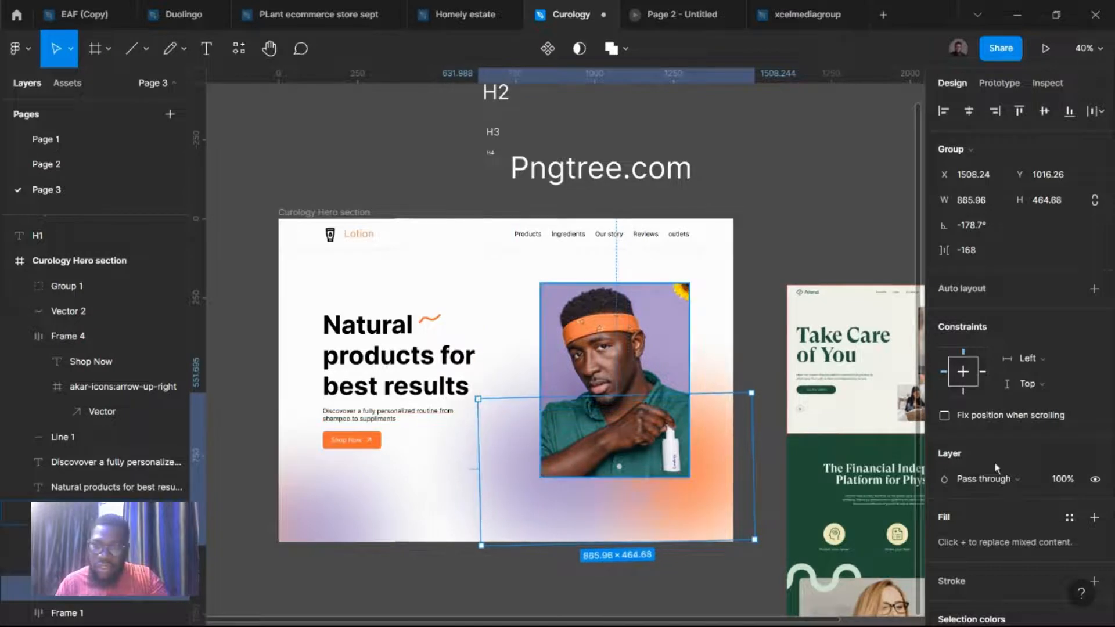
# Step: Lower the opacity of the glow behind the hero photo, trying 80% and settling on 60%
pyautogui.click(1051, 479)
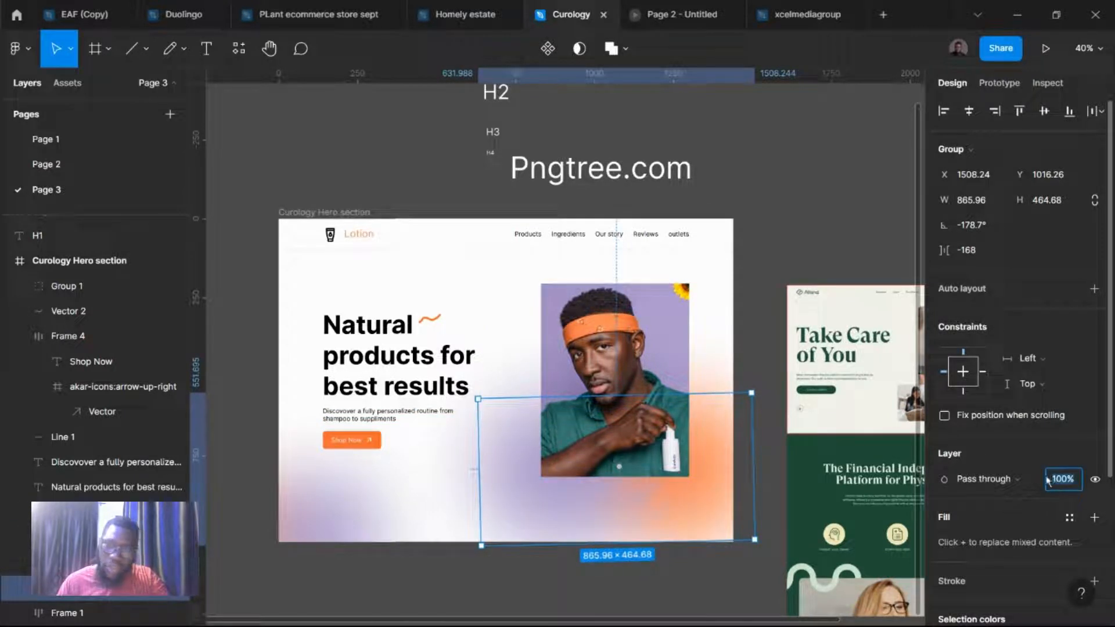
pyautogui.write('80')
pyautogui.press('Return')
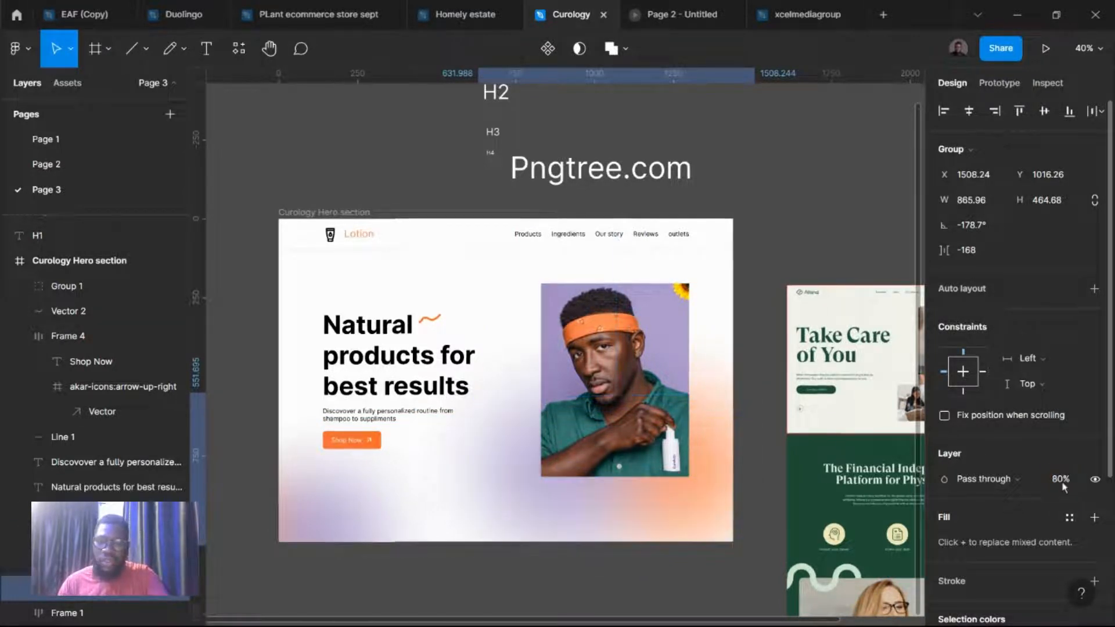
pyautogui.click(1061, 479)
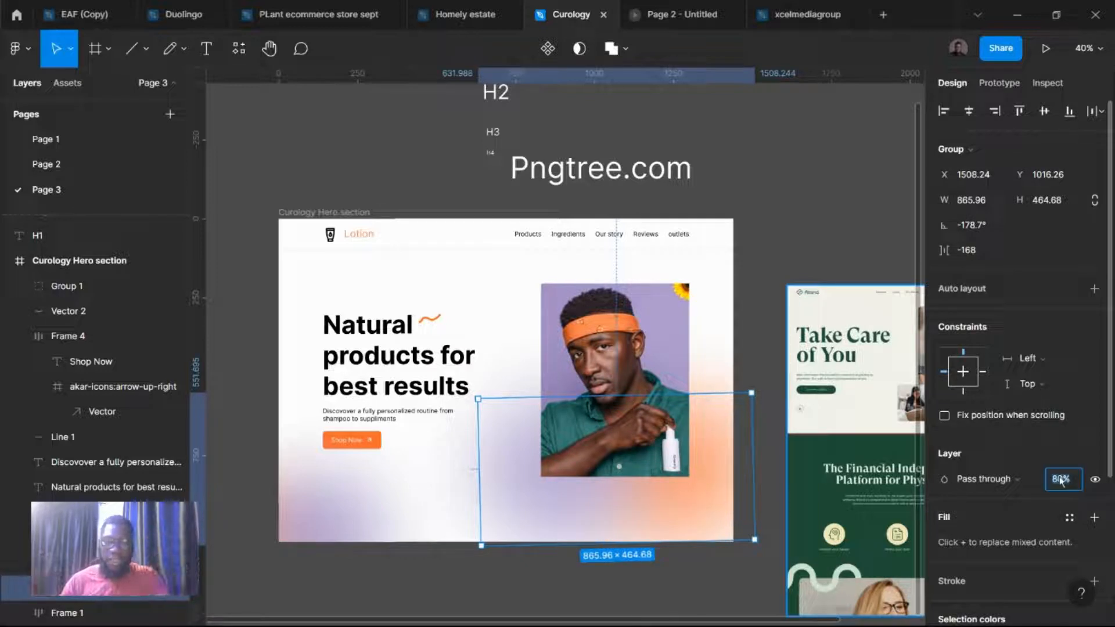
pyautogui.press('Return')
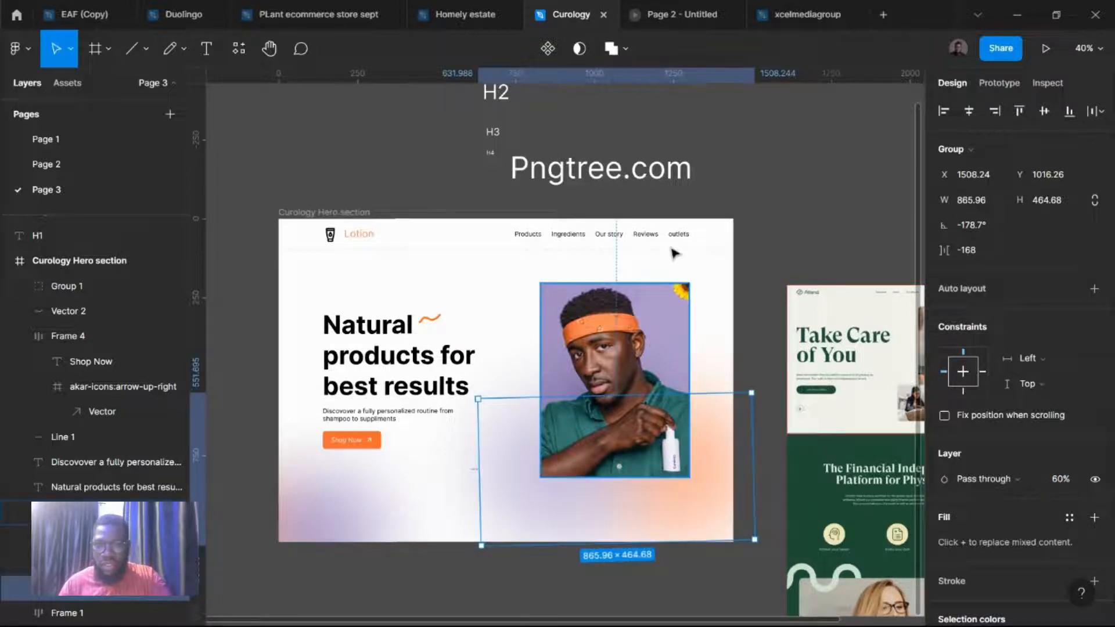
# Step: Move the sunflower out of the photo's clipping frame into the hero frame, over the photo's upper-right corner at about X 1235, Y 178
pyautogui.click(684, 293)
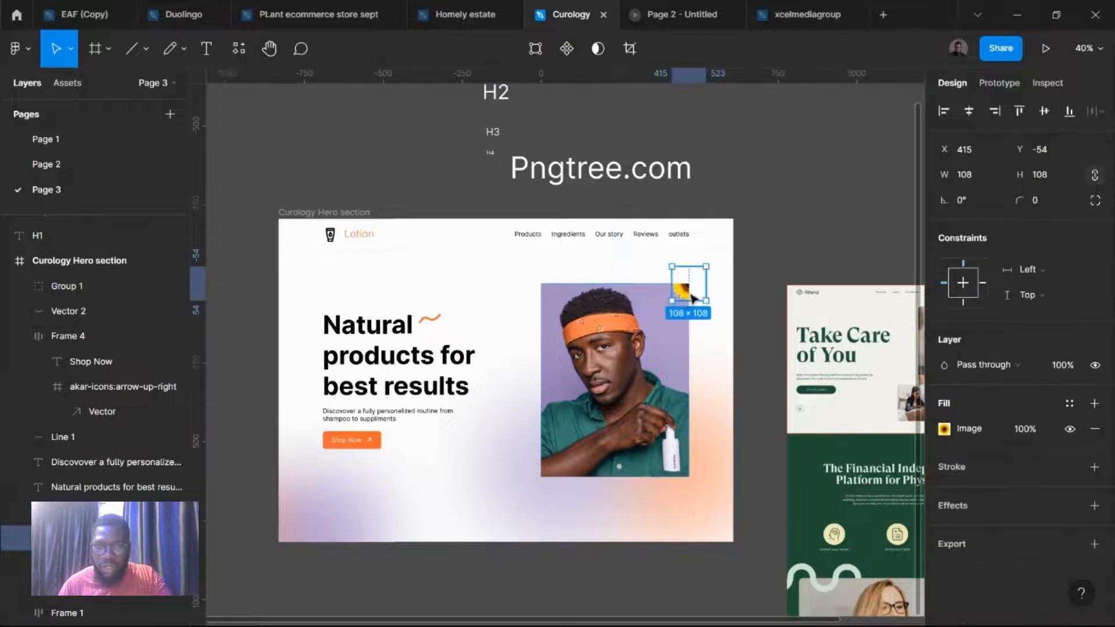
pyautogui.moveTo(692, 298)
pyautogui.mouseDown()
pyautogui.moveTo(713, 287)
pyautogui.moveTo(682, 304)
pyautogui.mouseUp()
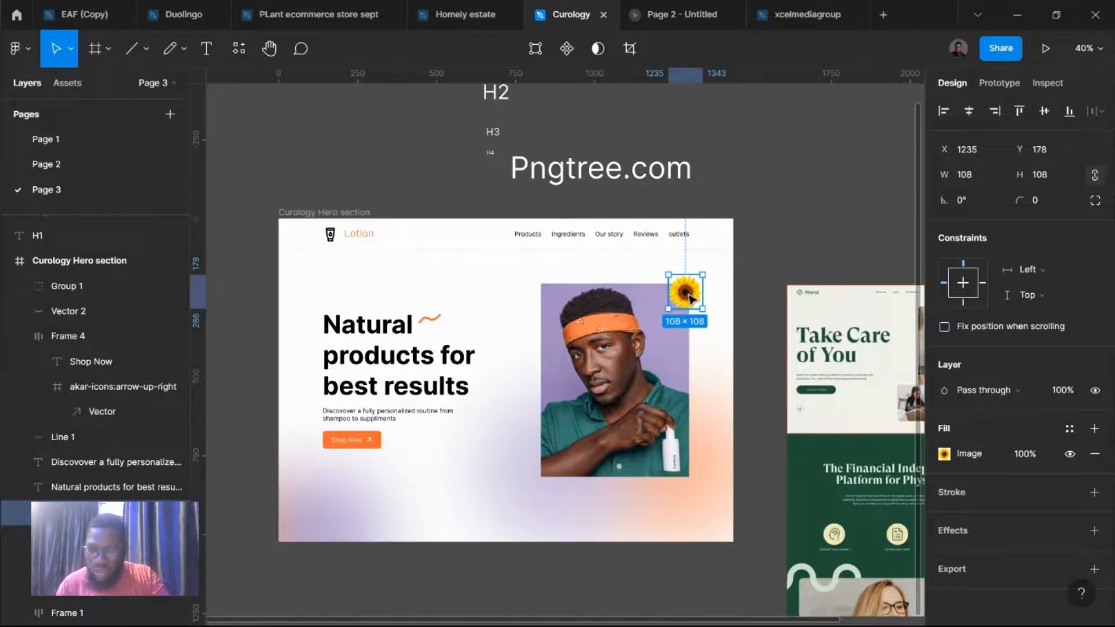
# Step: Move the sunflower down along the photo's upper-right edge to about X 1268, Y 256
pyautogui.moveTo(691, 298); pyautogui.dragTo(703, 323)
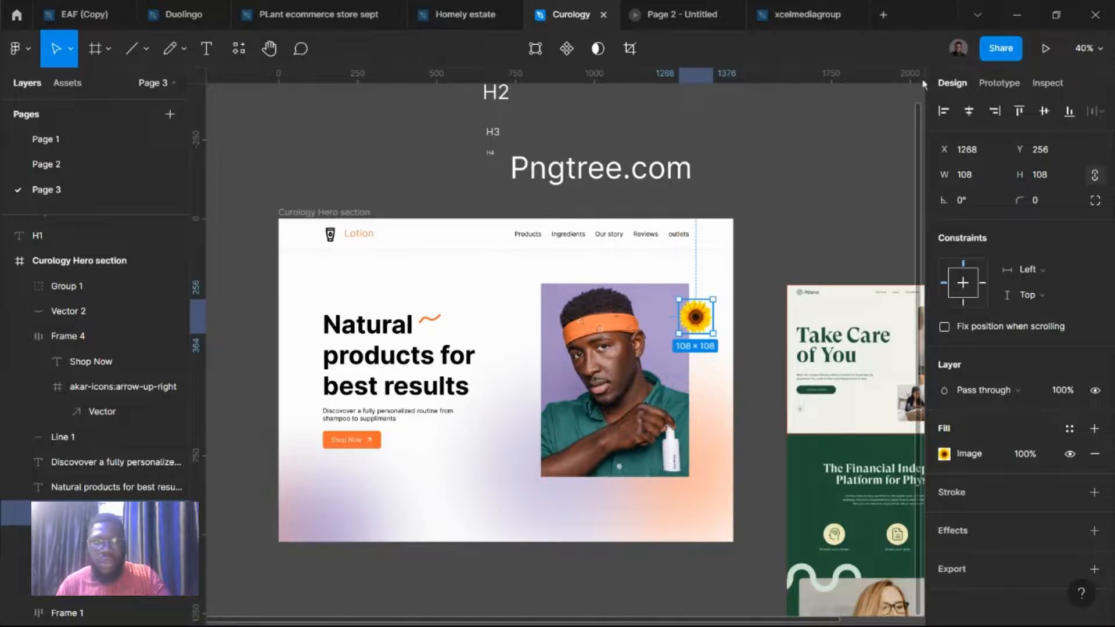
# Step: Copy the pink flower and lemon slice images from the Lotion design on Page 1 and paste them into the hero section on Page 3
pyautogui.click(64, 163)
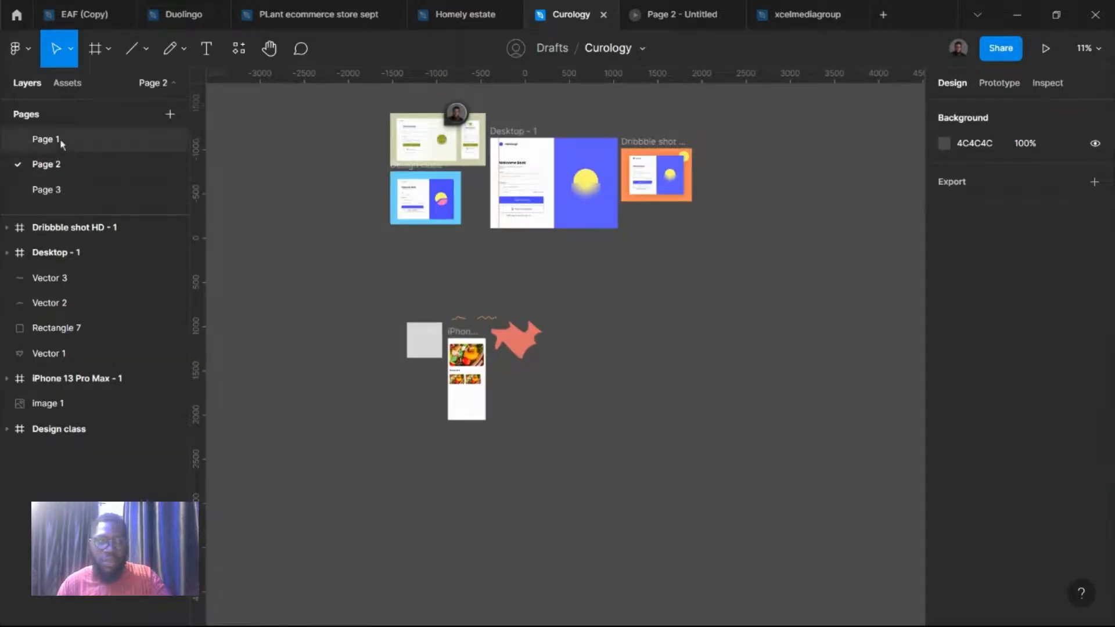
pyautogui.click(75, 152)
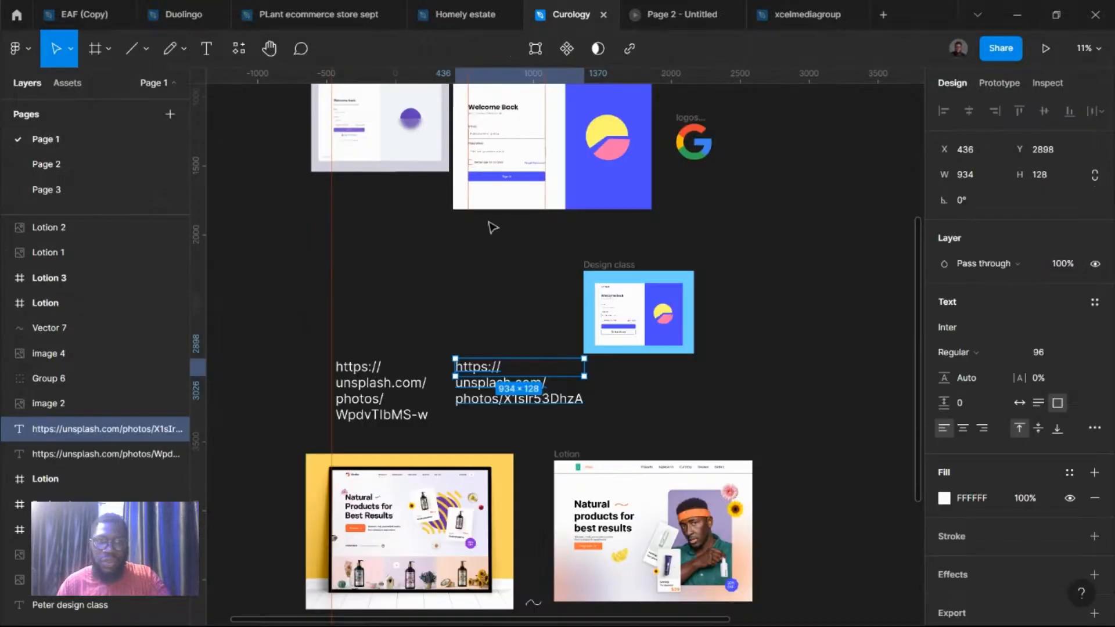
pyautogui.scroll(3, 734, 498)
pyautogui.click(734, 497)
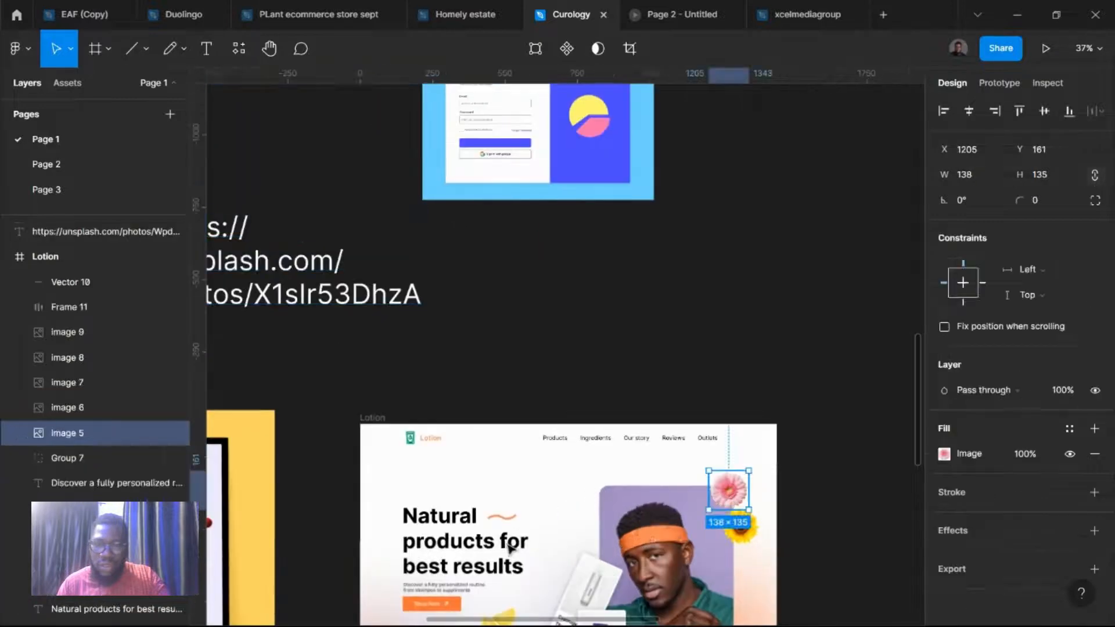
pyautogui.scroll(-1, 508, 545)
pyautogui.scroll(-3, 505, 537)
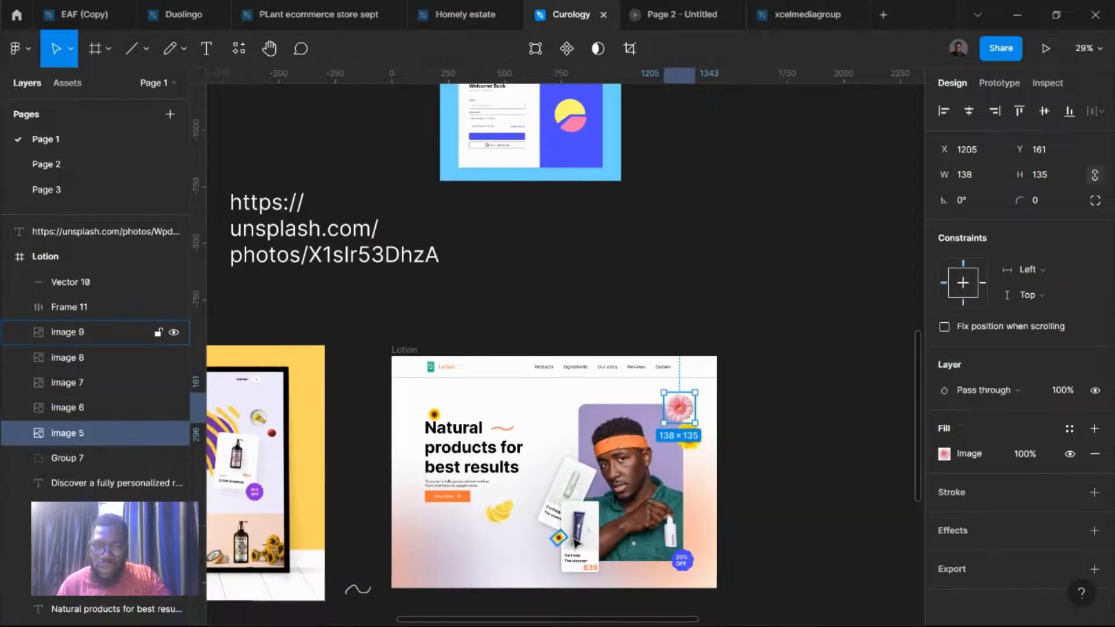
pyautogui.keyDown('shift'); pyautogui.click(497, 518); pyautogui.keyUp('shift')
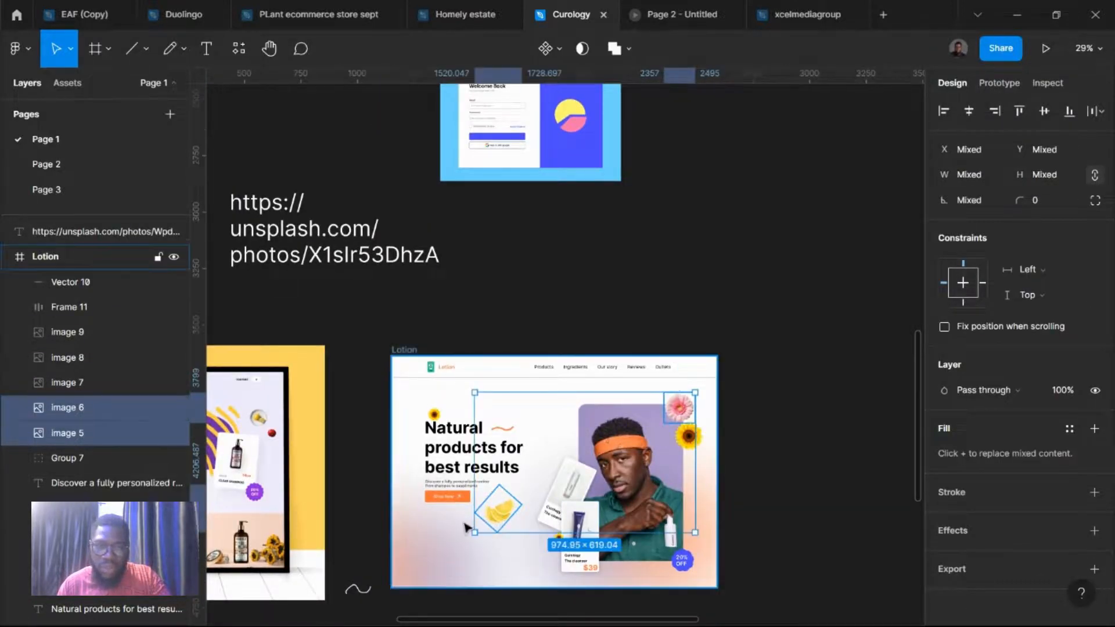
pyautogui.click(93, 193)
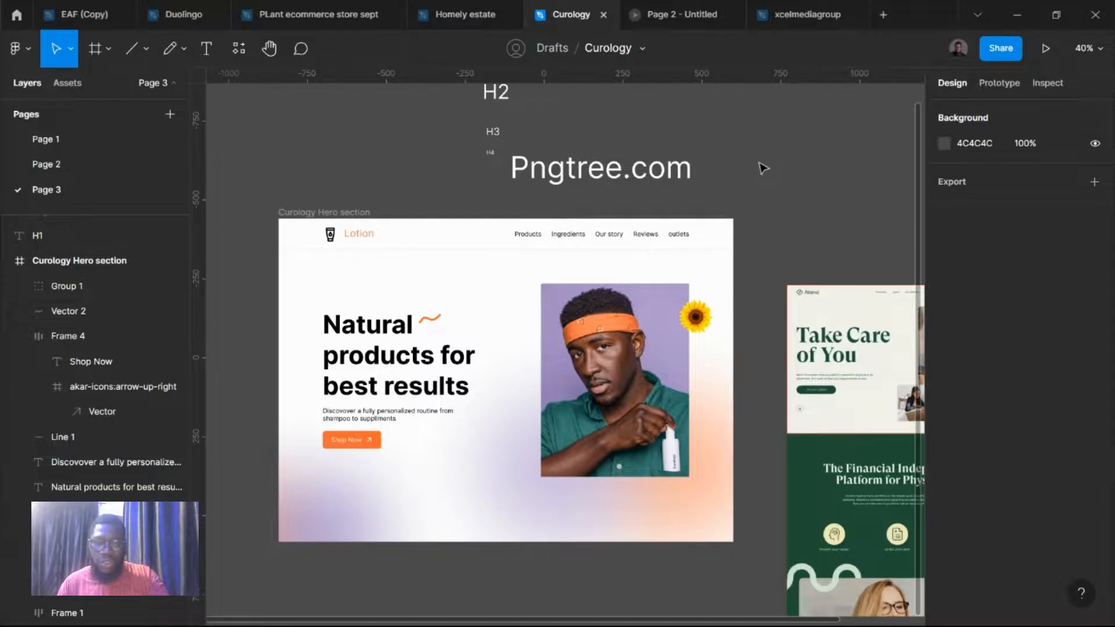
pyautogui.hotkey('ctrl', 'v')
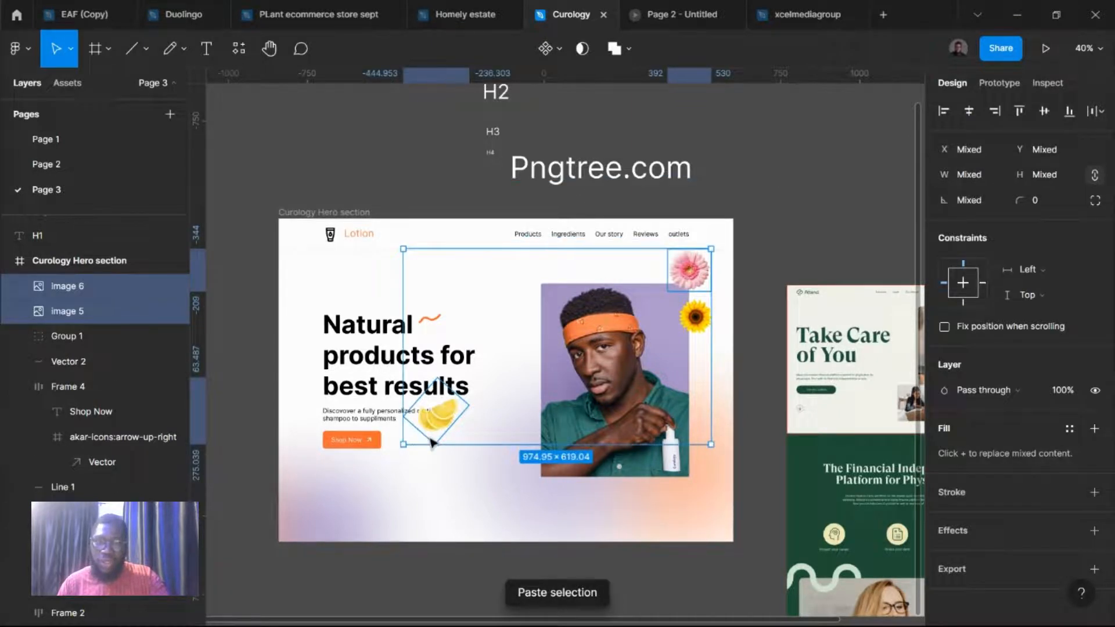
pyautogui.click(347, 150)
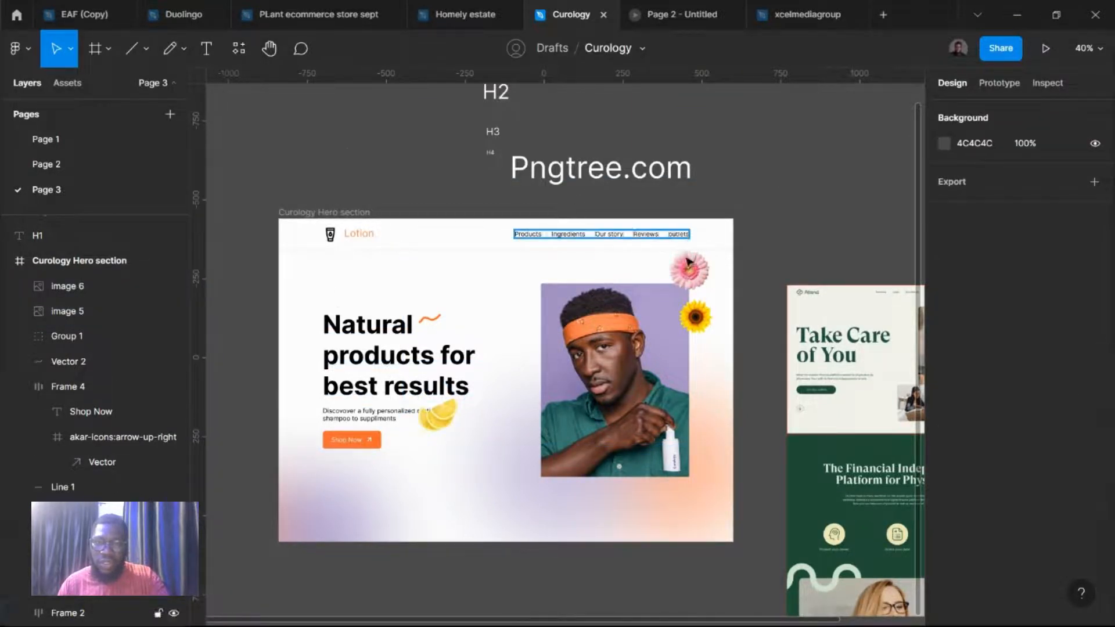
# Step: Move the pink flower to about X 1203, Y 140, and enlarge the lemon slices to about 207 × 255 beside the Shop Now button
pyautogui.moveTo(689, 266); pyautogui.dragTo(688, 285)
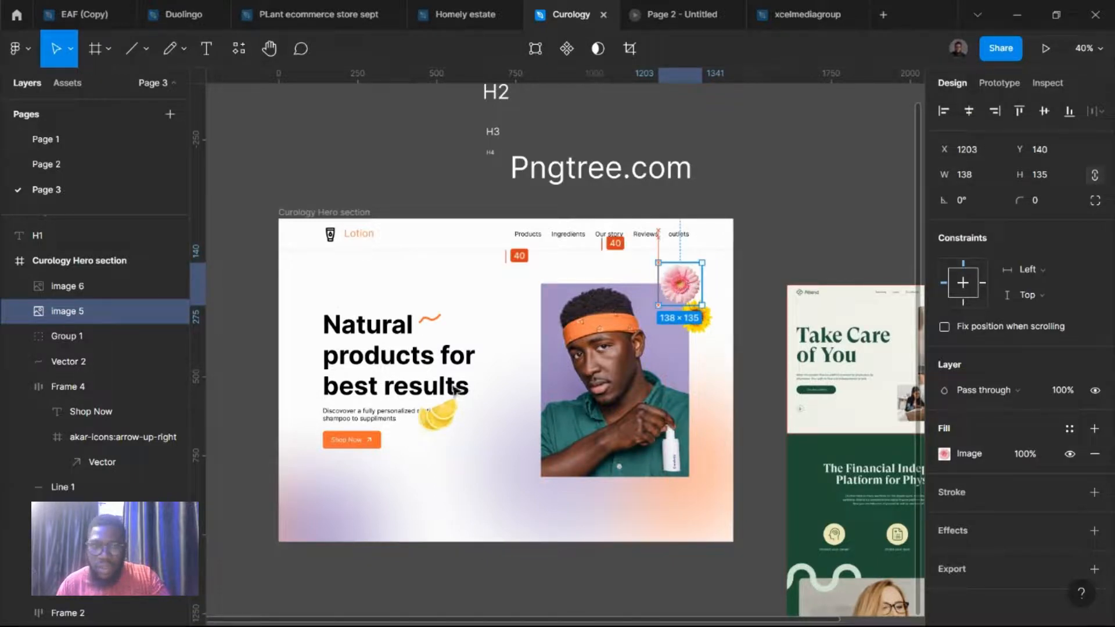
pyautogui.moveTo(456, 426); pyautogui.dragTo(478, 476)
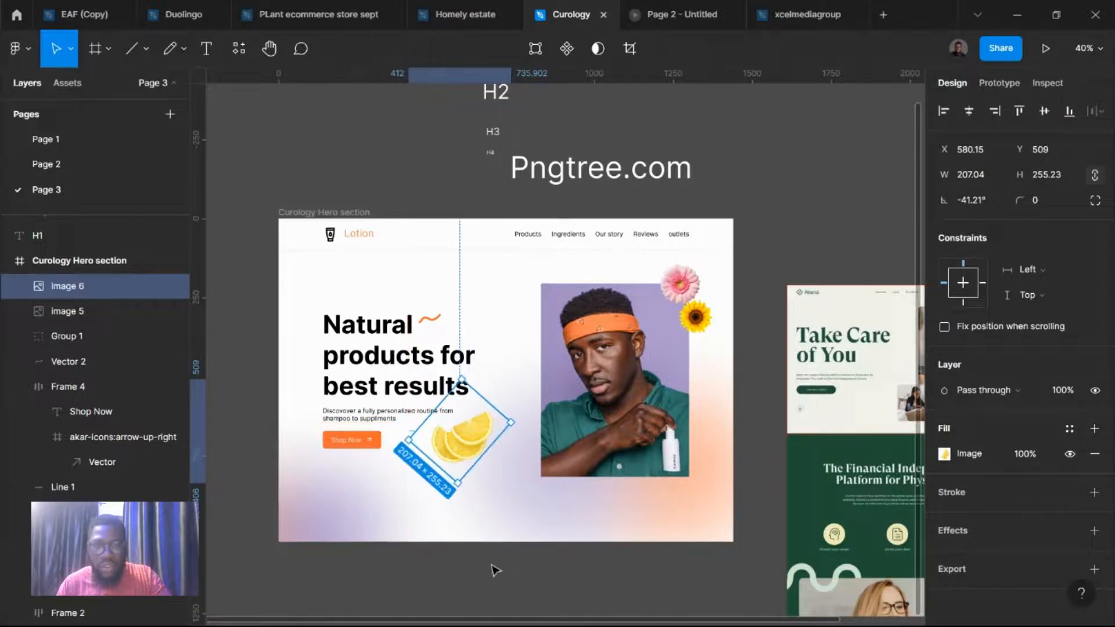
pyautogui.click(490, 570)
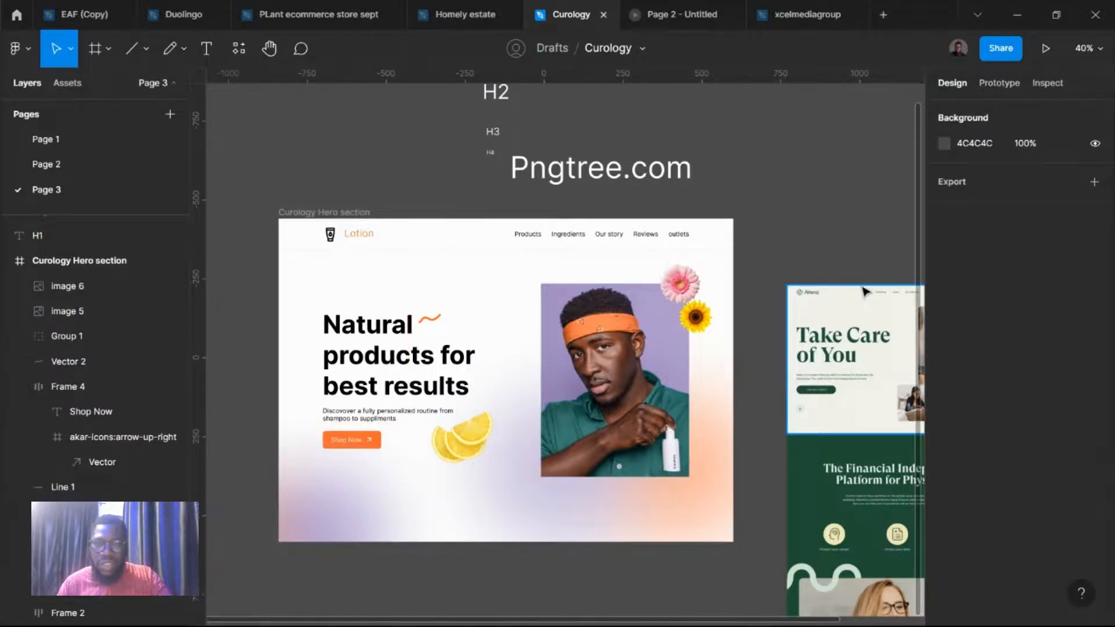
# Step: Launch a prototype preview of the Curology Hero section frame and return to the design file
pyautogui.moveTo(810, 296); pyautogui.dragTo(888, 297)
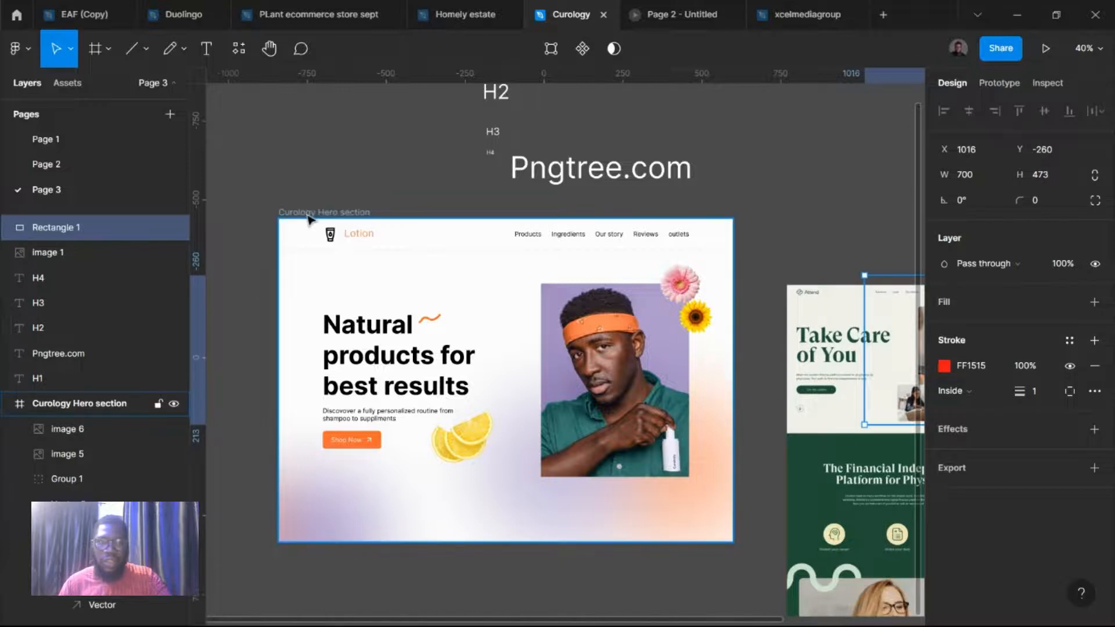
pyautogui.click(309, 213)
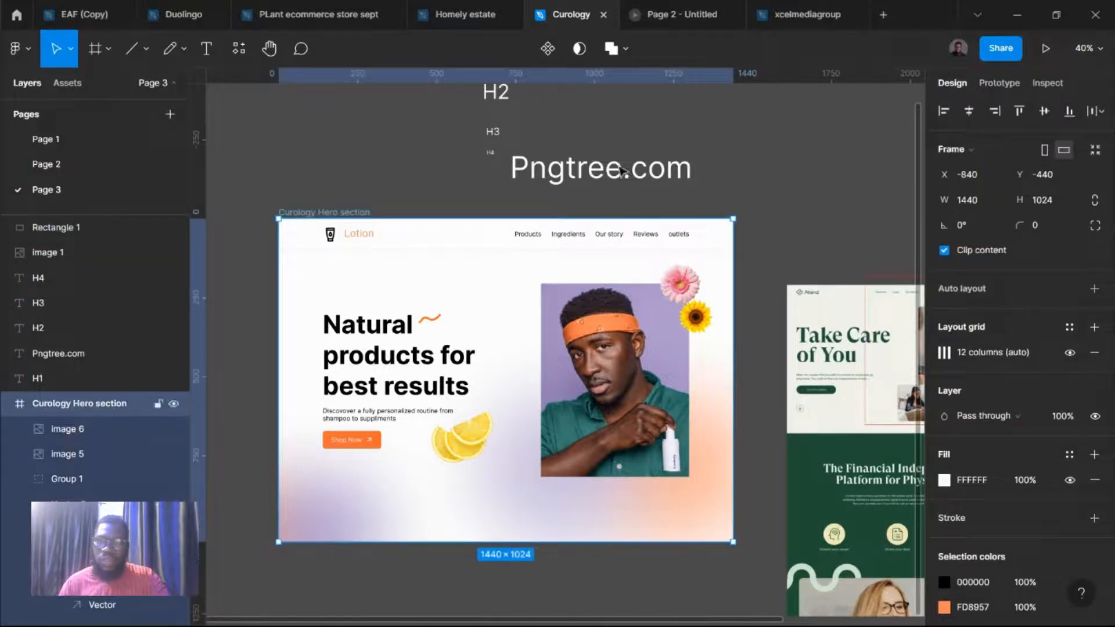
pyautogui.click(1046, 49)
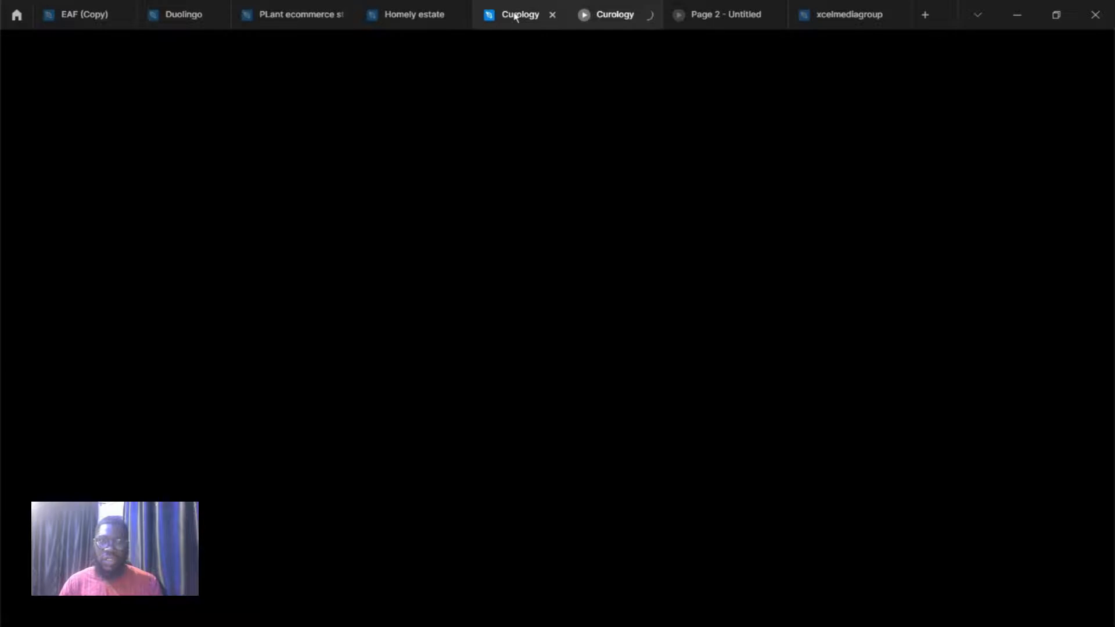
pyautogui.click(515, 16)
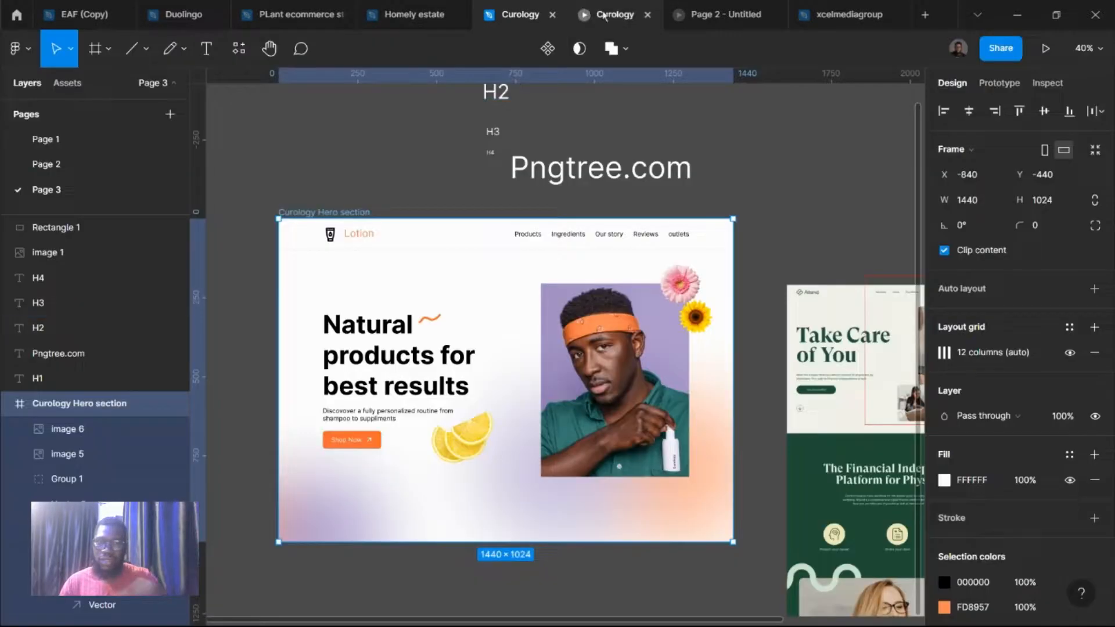
pyautogui.scroll(-2, 511, 409)
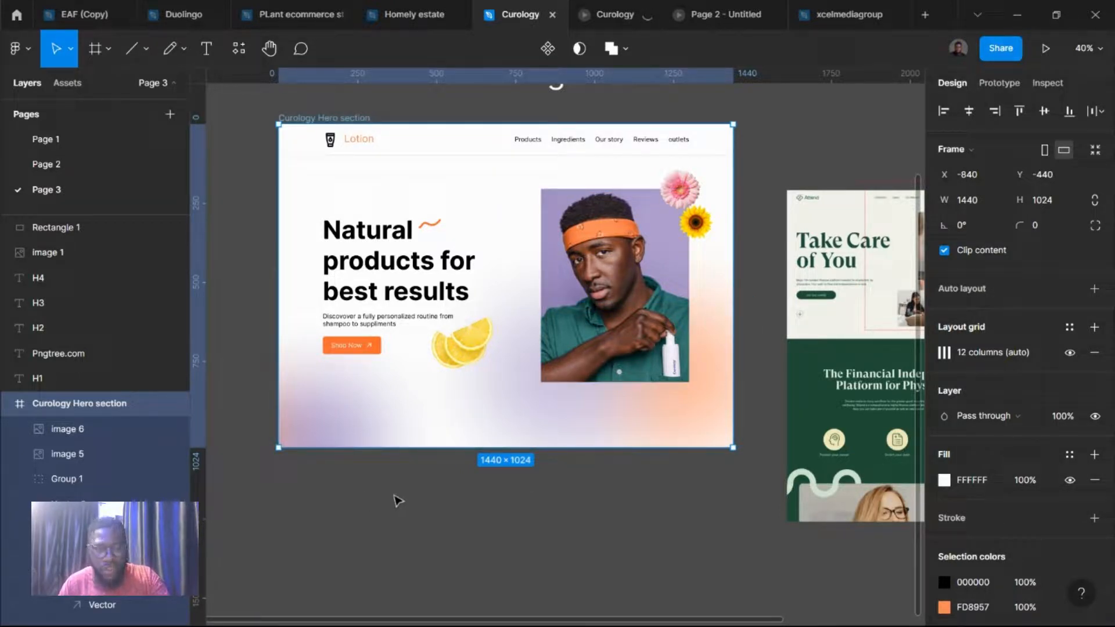
pyautogui.press('r')
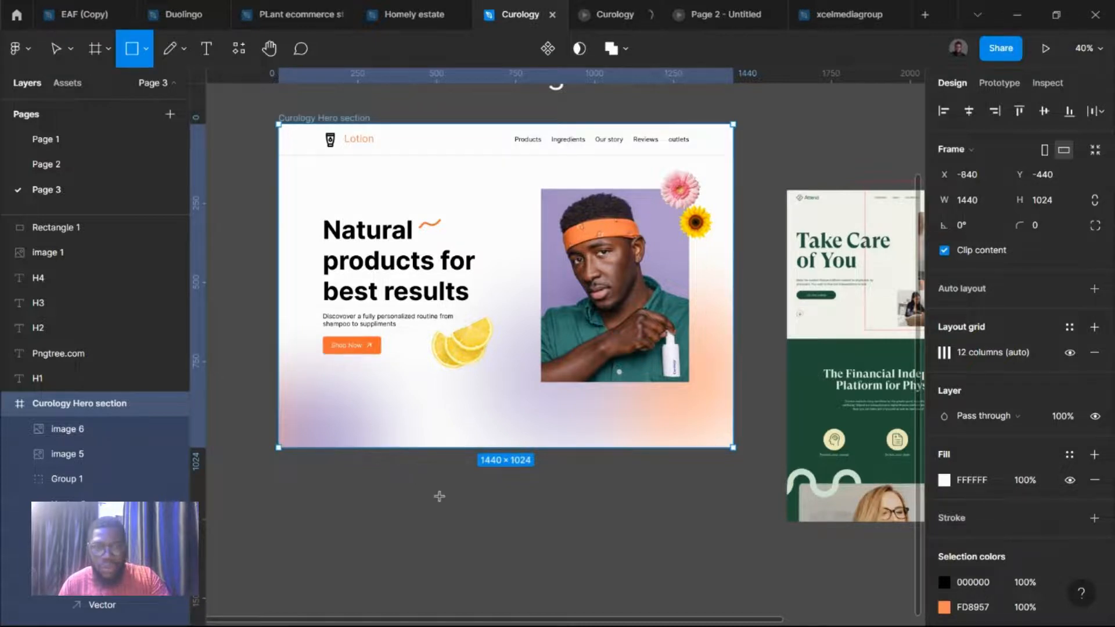
pyautogui.moveTo(408, 471); pyautogui.dragTo(478, 551)
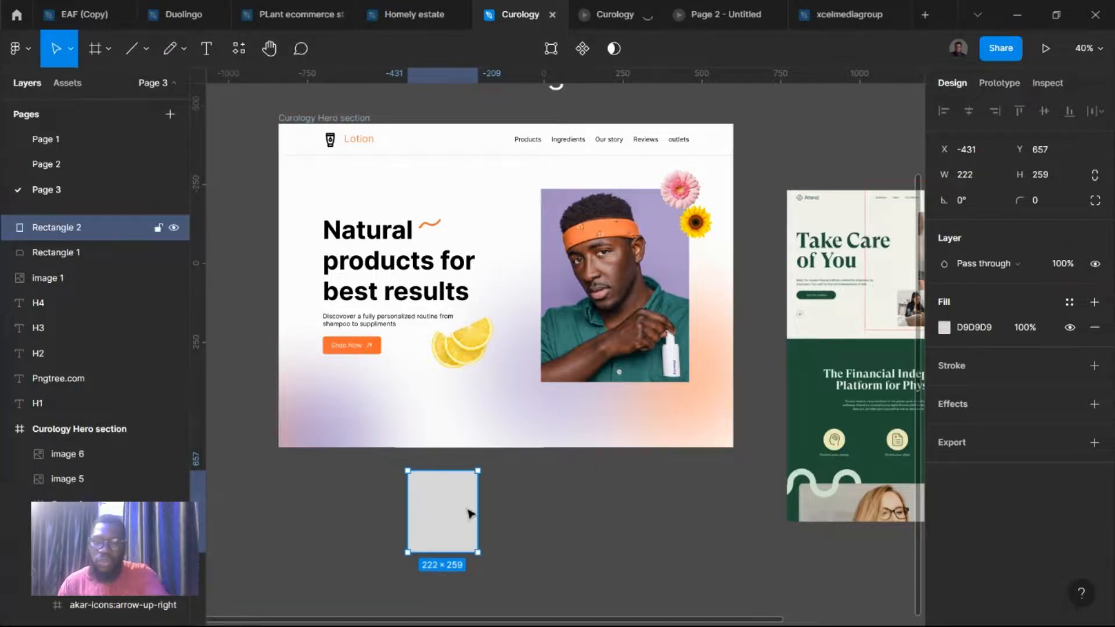
pyautogui.press('Delete')
# Step: Draw a frame about 192 × 219 below the hero section and duplicate it alongside with a gap of about 49
pyautogui.press('f')
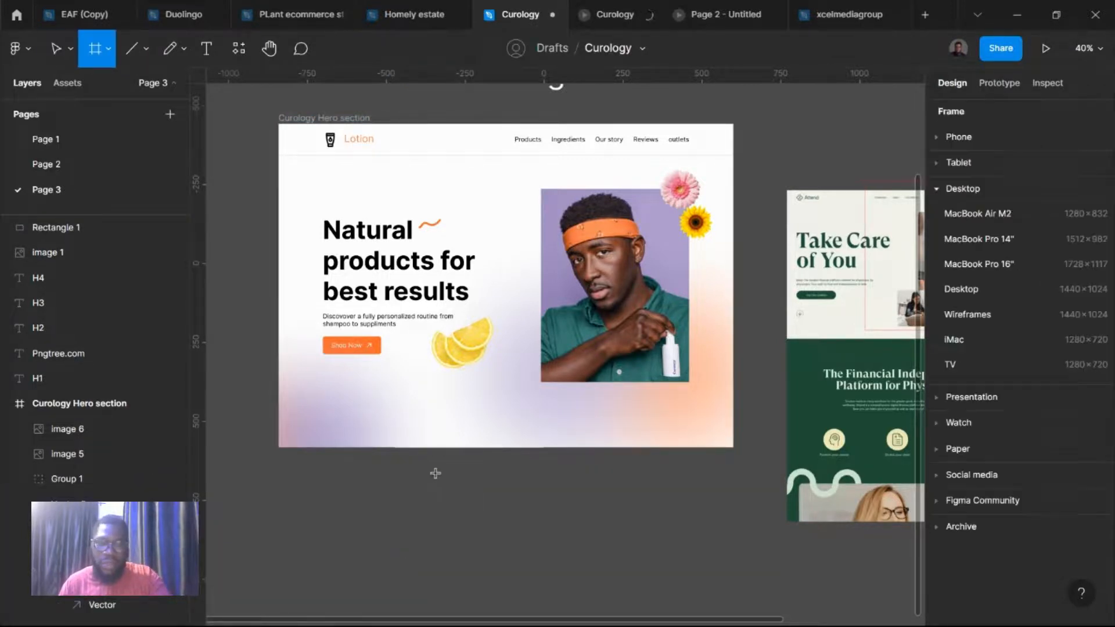
pyautogui.moveTo(430, 468)
pyautogui.mouseDown()
pyautogui.moveTo(491, 536)
pyautogui.moveTo(540, 524)
pyautogui.mouseUp()
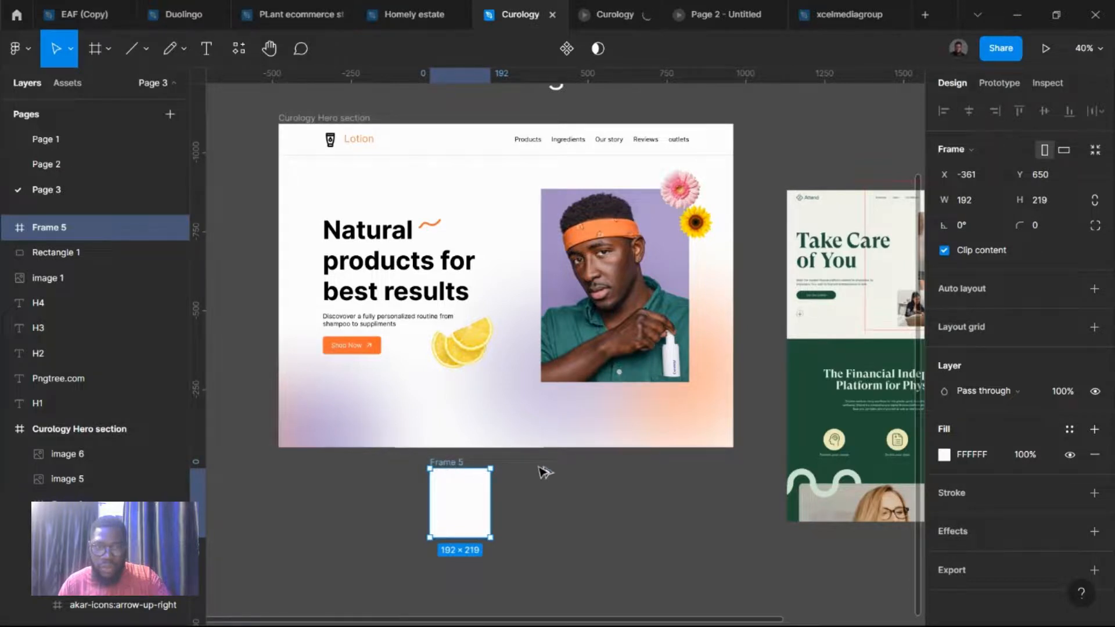
pyautogui.moveTo(540, 469); pyautogui.dragTo(524, 467)
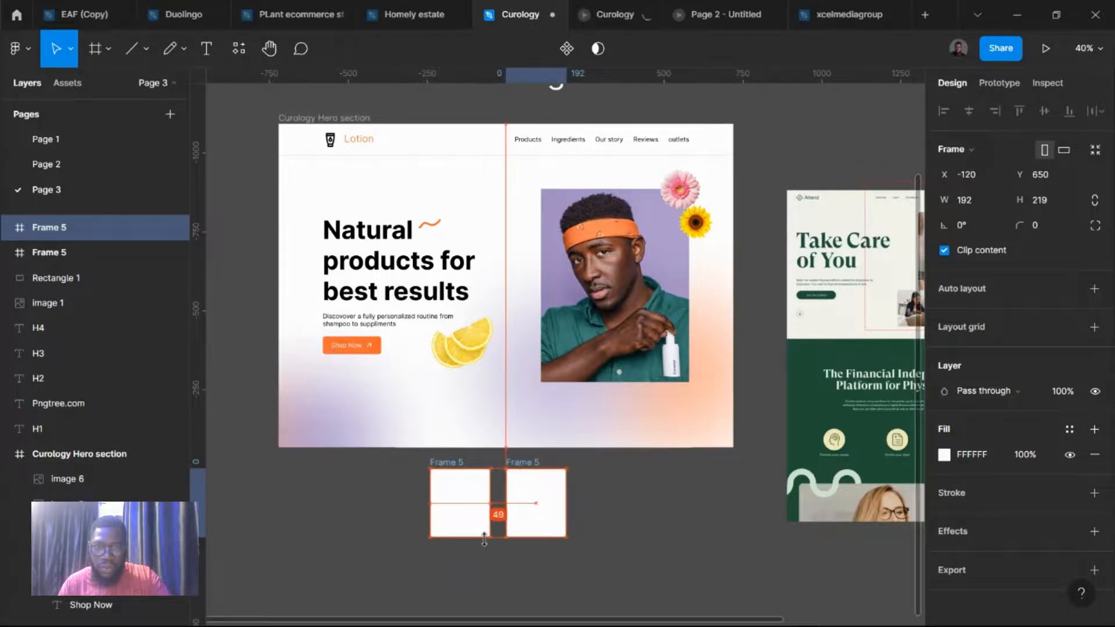
# Step: Increase the height of both small frames below the hero section to about 251
pyautogui.moveTo(472, 530); pyautogui.dragTo(473, 535)
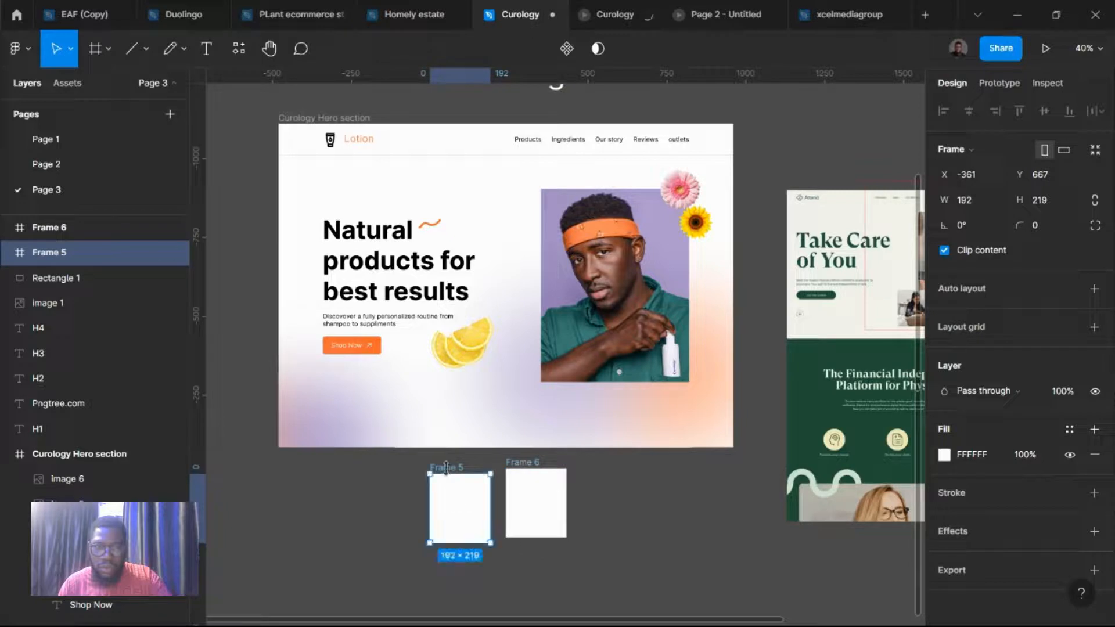
pyautogui.keyDown('shift'); pyautogui.click(531, 532); pyautogui.keyUp('shift')
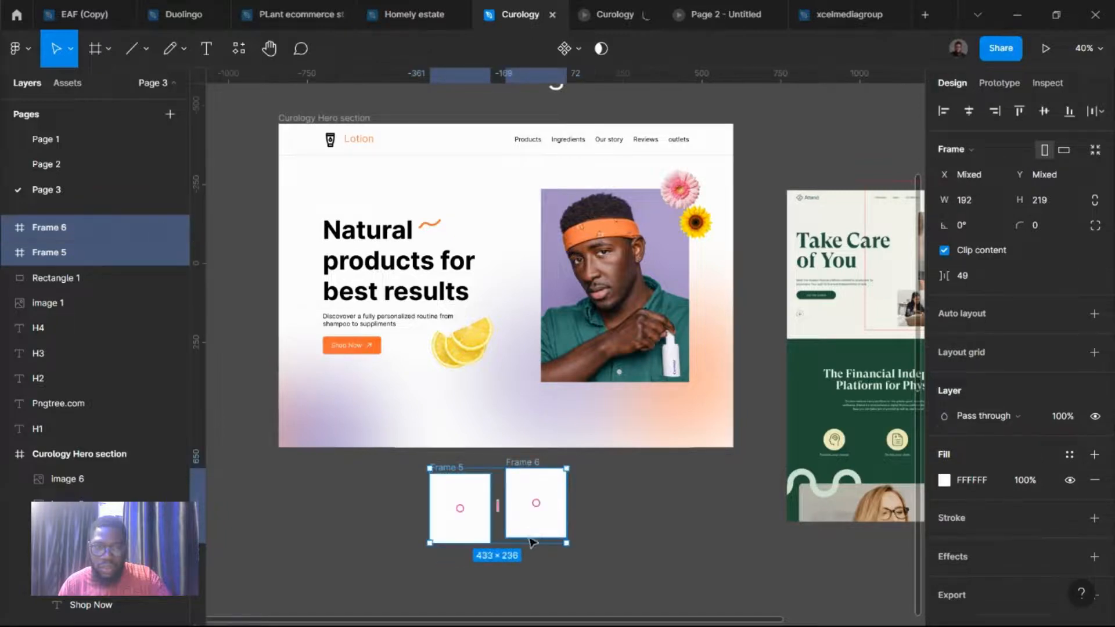
pyautogui.moveTo(529, 541); pyautogui.dragTo(528, 555)
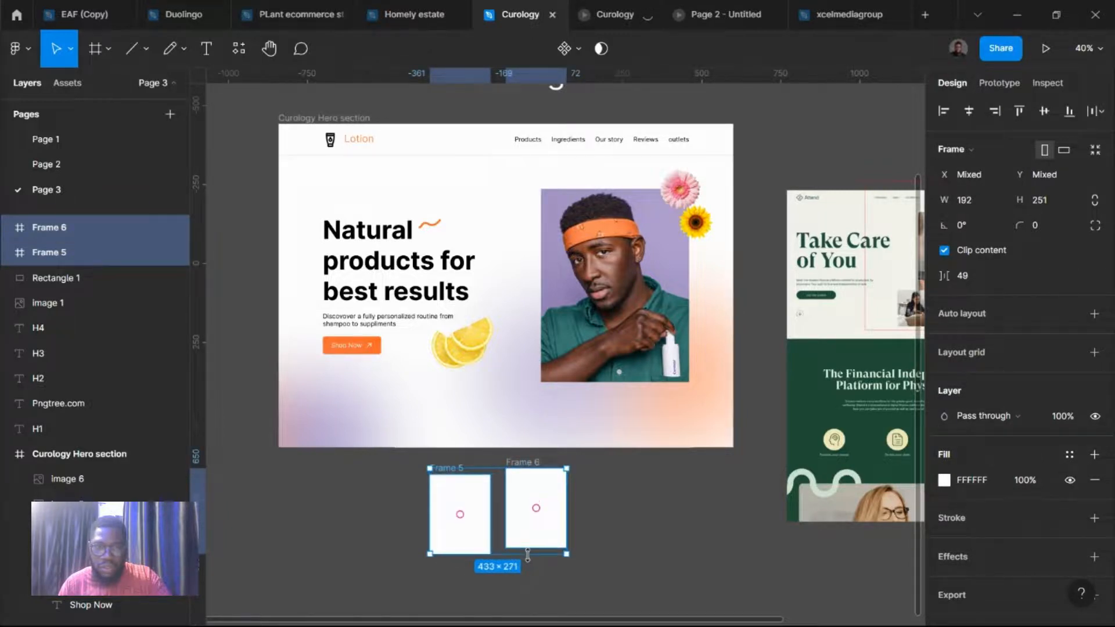
pyautogui.click(597, 507)
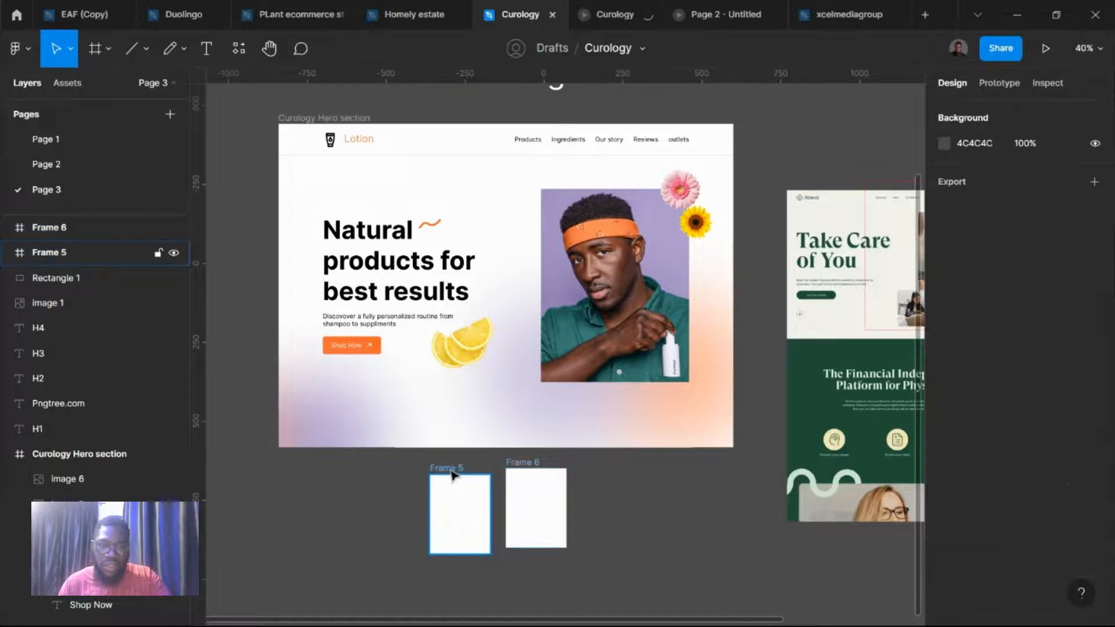
# Step: Run the Unsplash plugin with Frame 5 selected
pyautogui.click(451, 475)
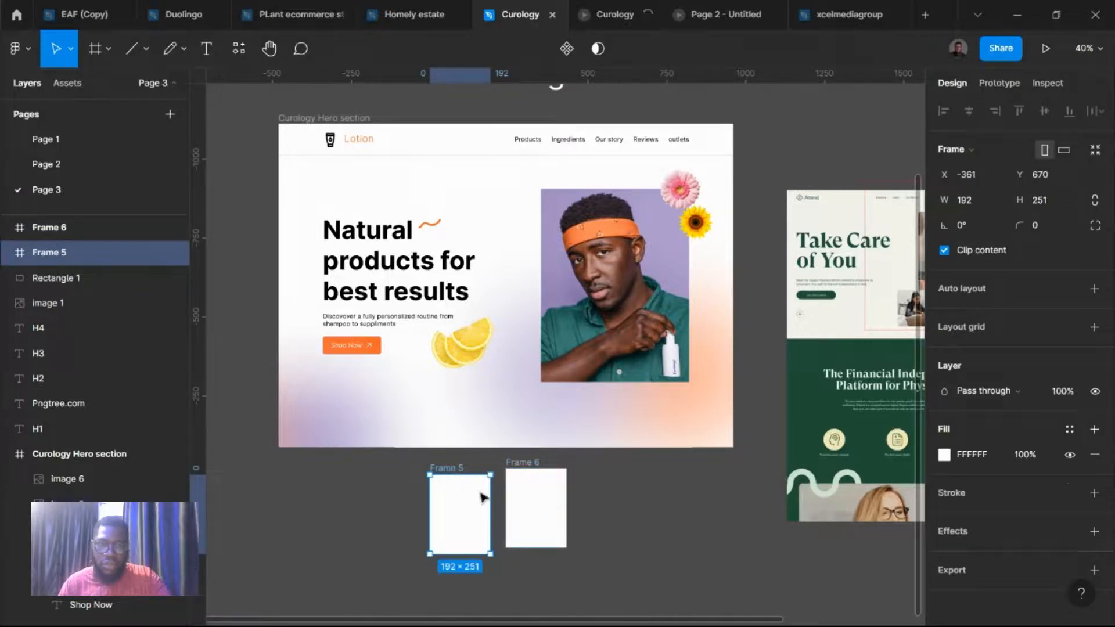
pyautogui.rightClick(442, 498)
pyautogui.moveTo(524, 482)
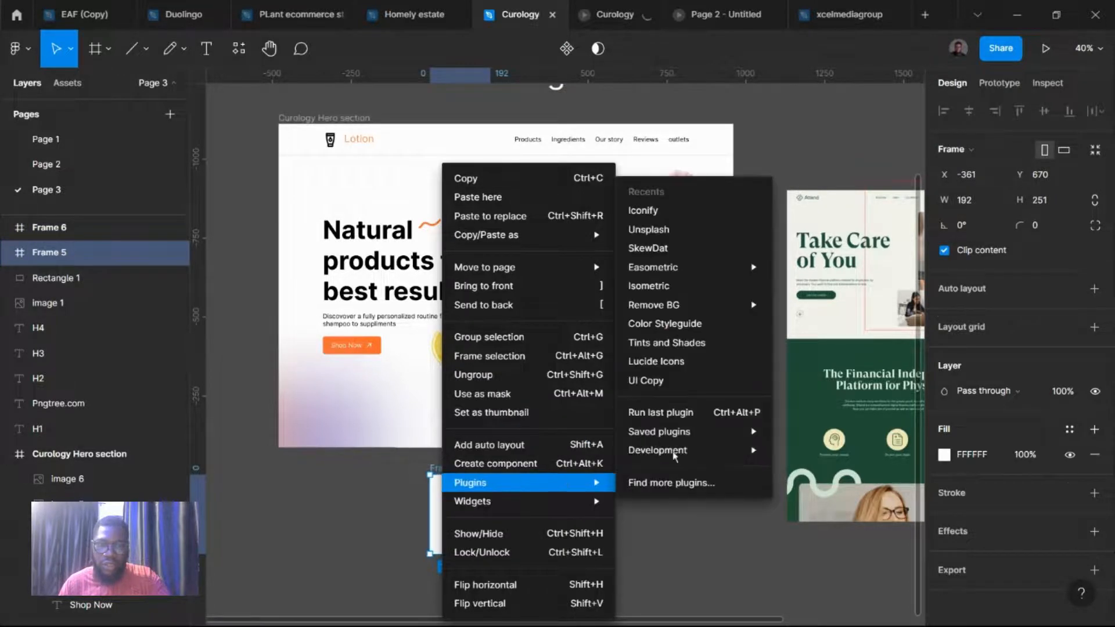
pyautogui.click(667, 231)
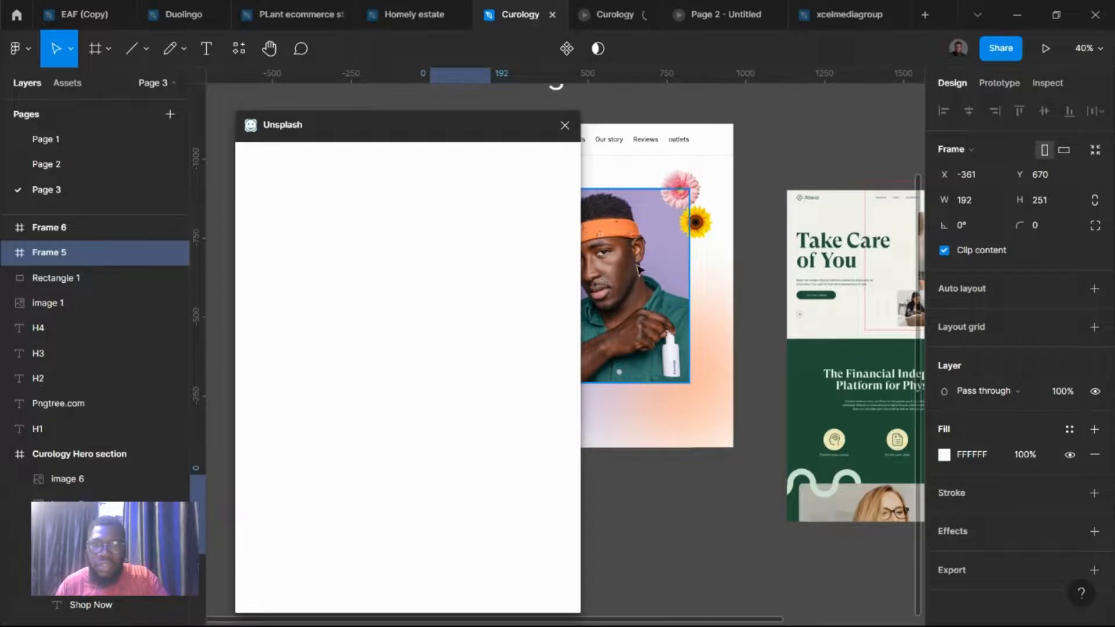
# Step: Round the corners of the hero photo's frame, trying a radius of 8 and settling on 16
pyautogui.click(670, 256)
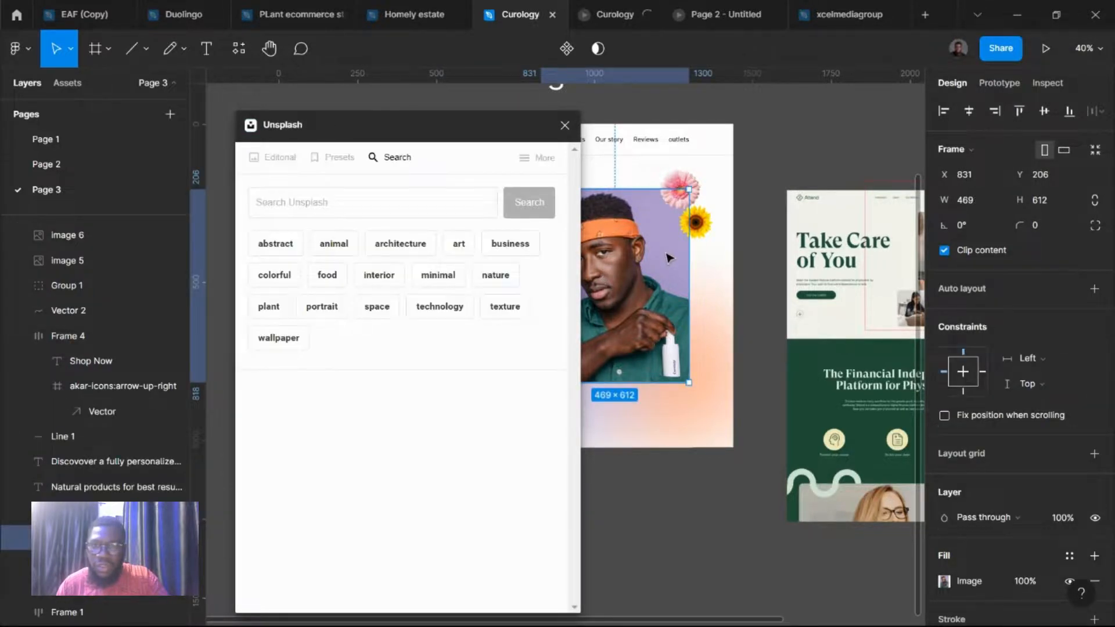
pyautogui.hscroll(-3, 685, 256)
pyautogui.click(1051, 230)
pyautogui.write('8')
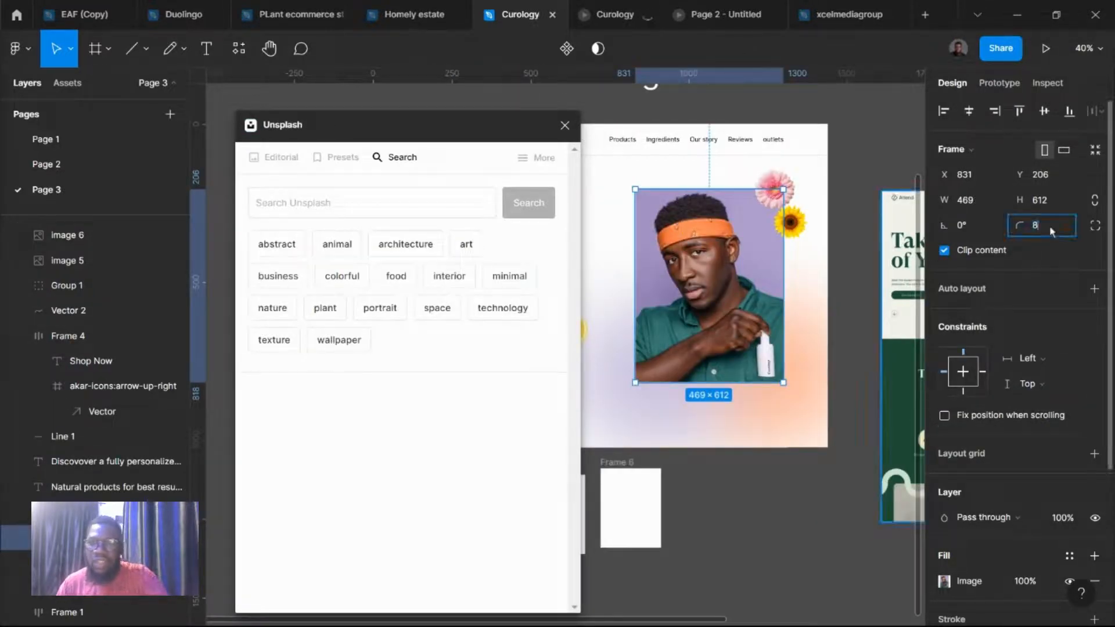
pyautogui.press('Return')
pyautogui.click(1051, 231)
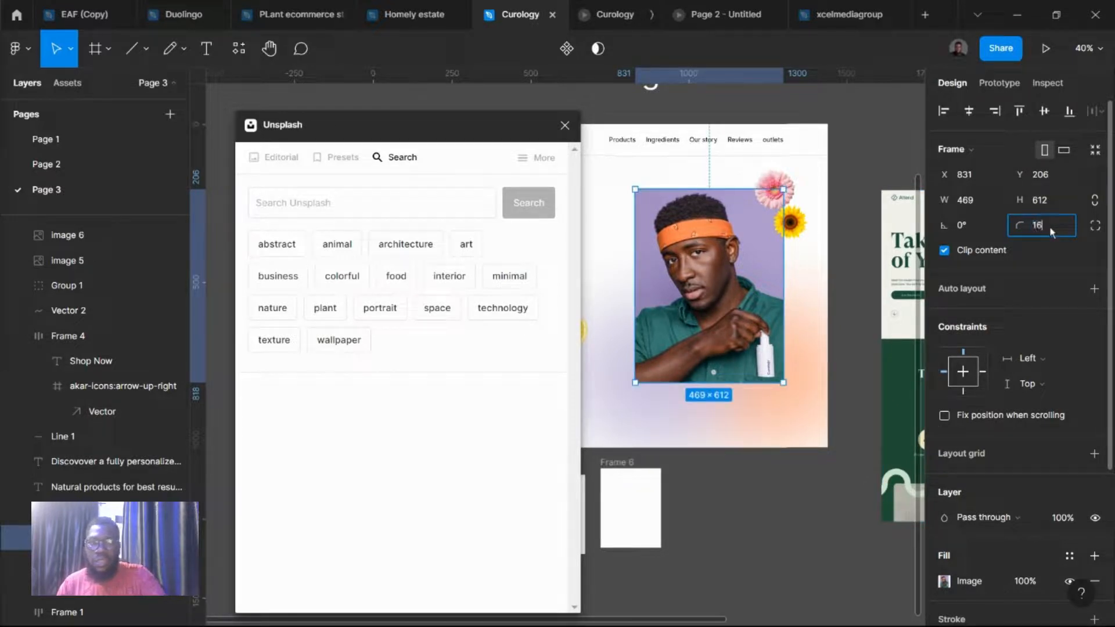
pyautogui.press('Return')
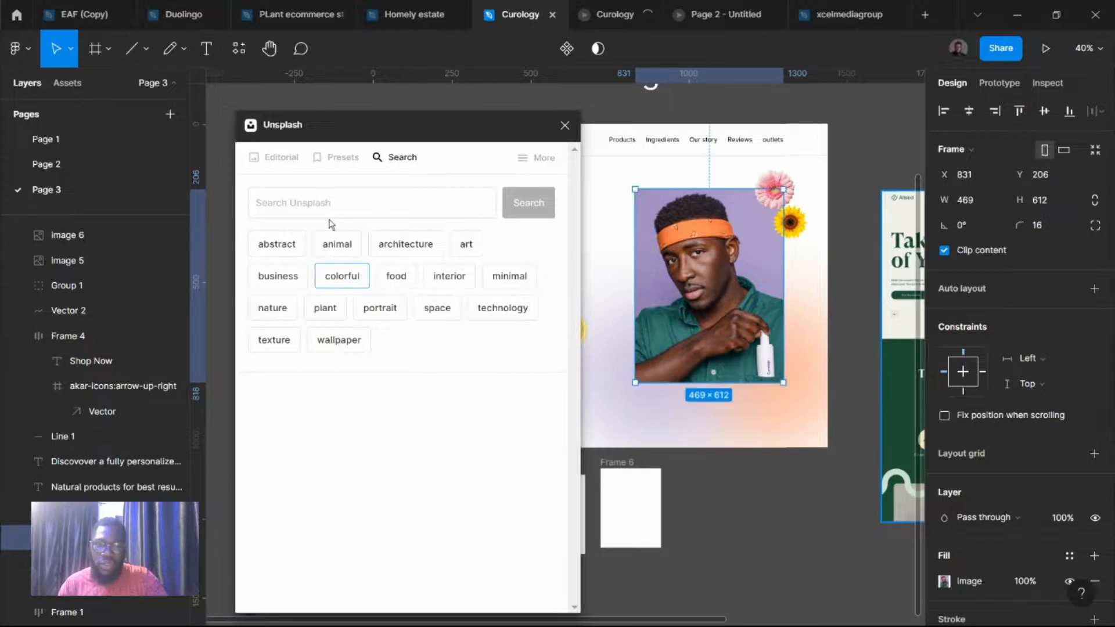
# Step: Search Unsplash for "curology" images
pyautogui.hscroll(-3, 639, 482)
pyautogui.hscroll(-3, 641, 484)
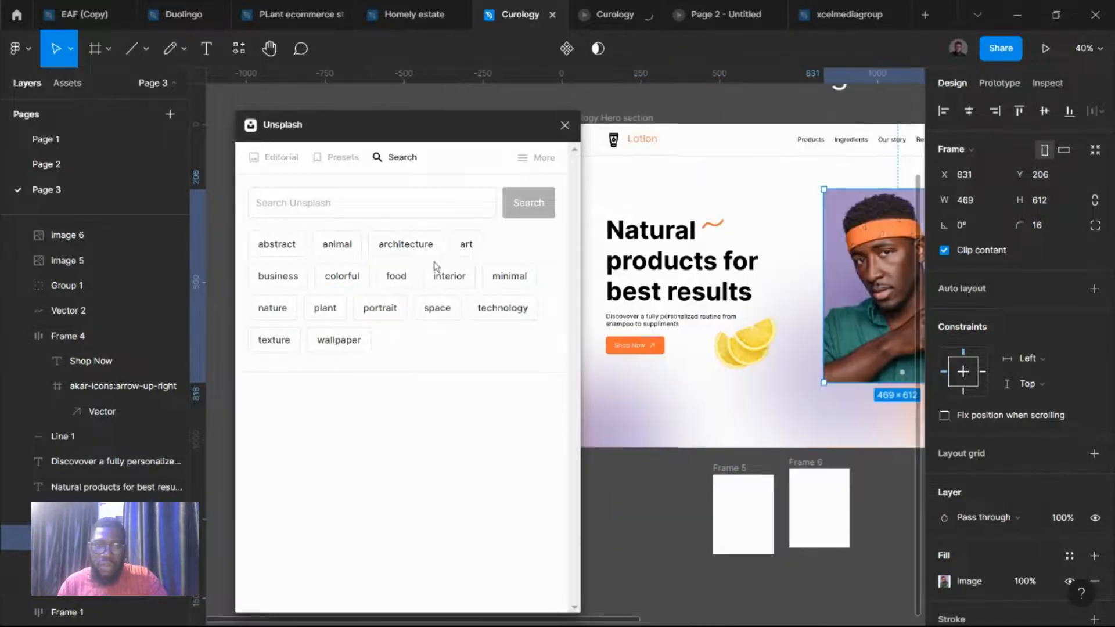
pyautogui.click(353, 202)
pyautogui.write('cul')
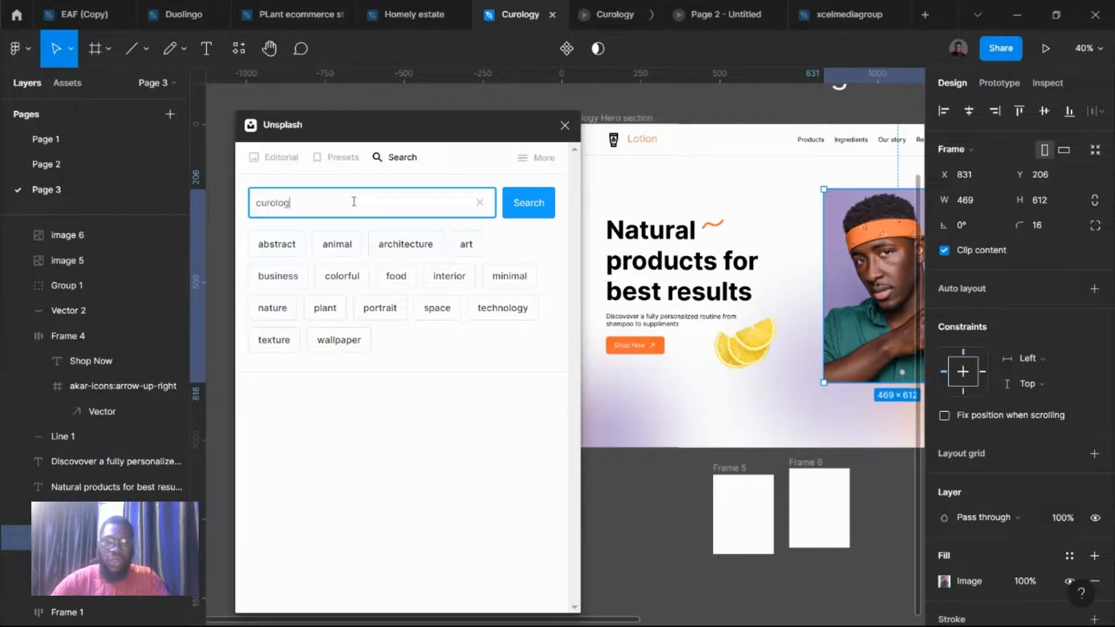
pyautogui.press('Return')
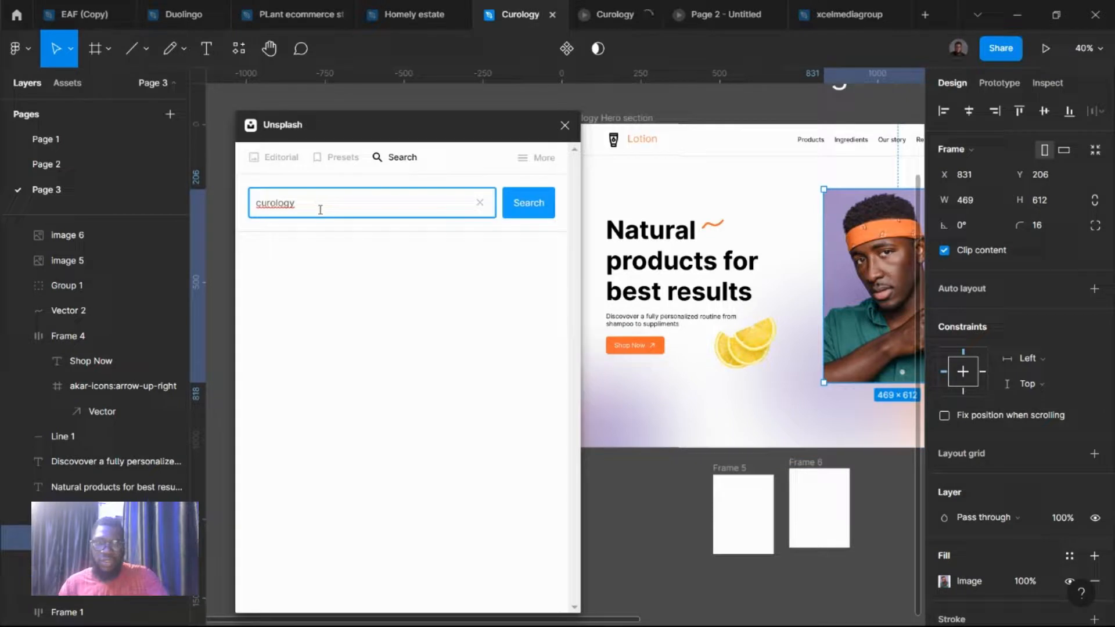
pyautogui.press('Return')
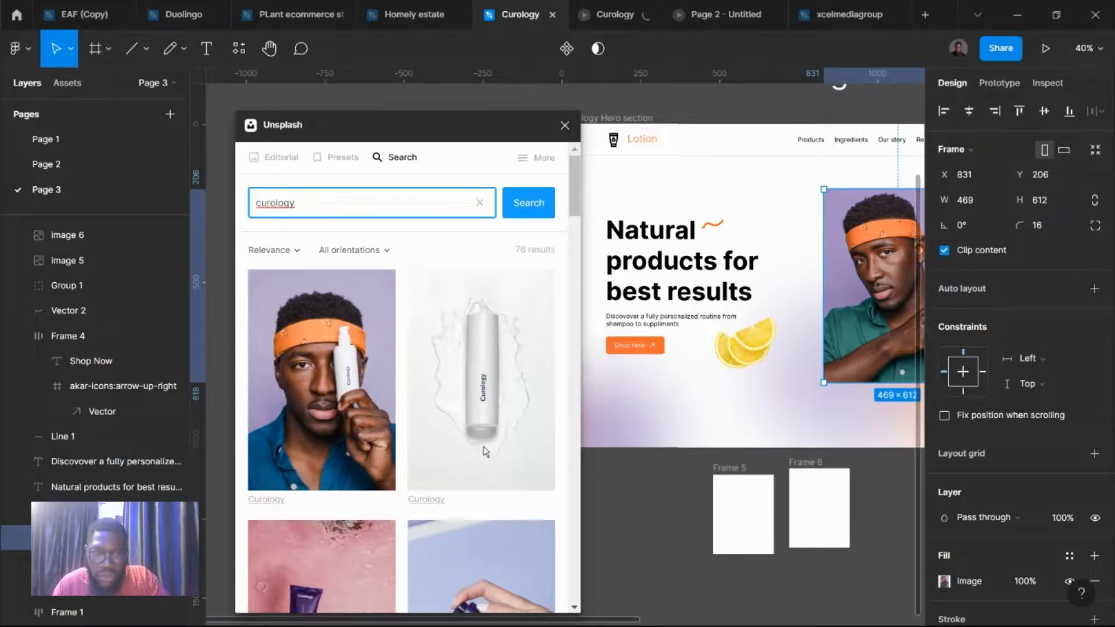
# Step: Look through the Unsplash results and fill Frame 5 with the photo of the purple Curology tube on white
pyautogui.scroll(-10, 486, 452)
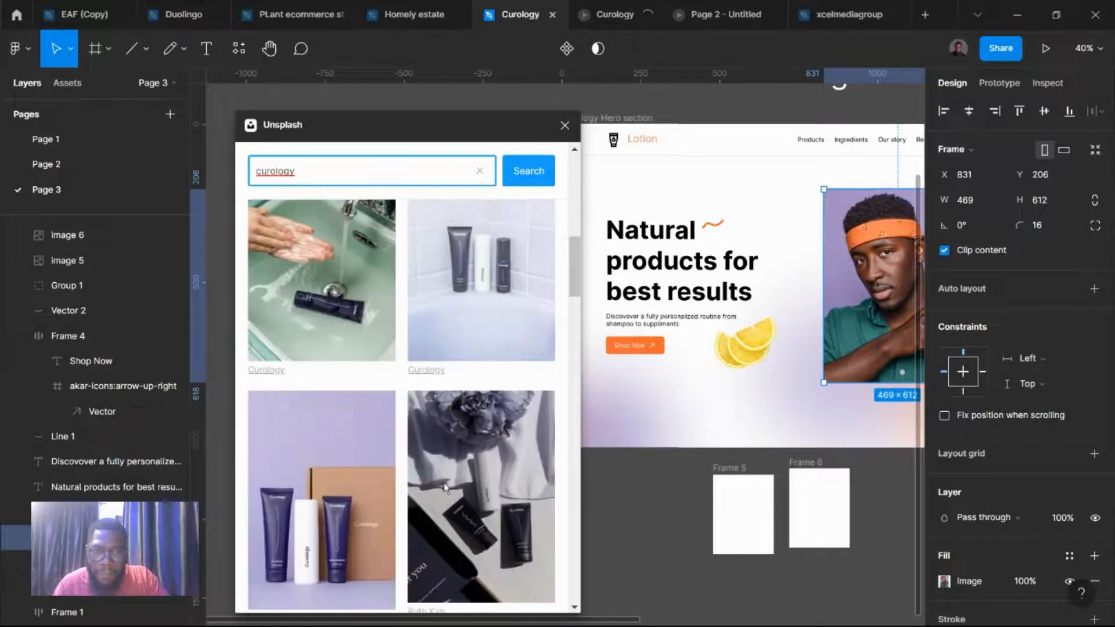
pyautogui.scroll(-10, 444, 483)
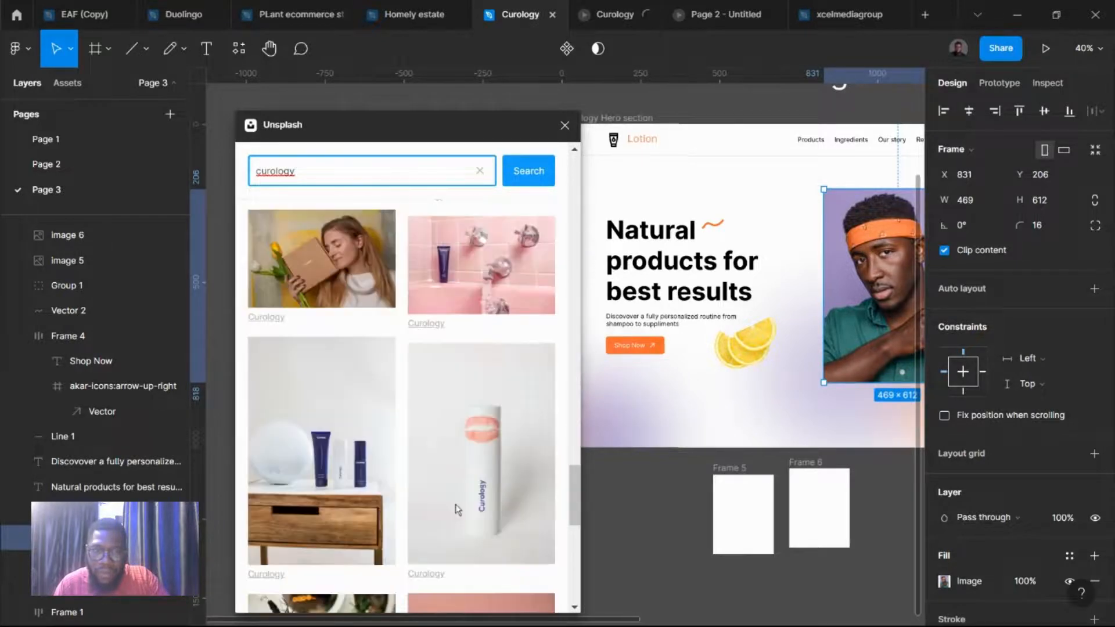
pyautogui.scroll(-10, 459, 507)
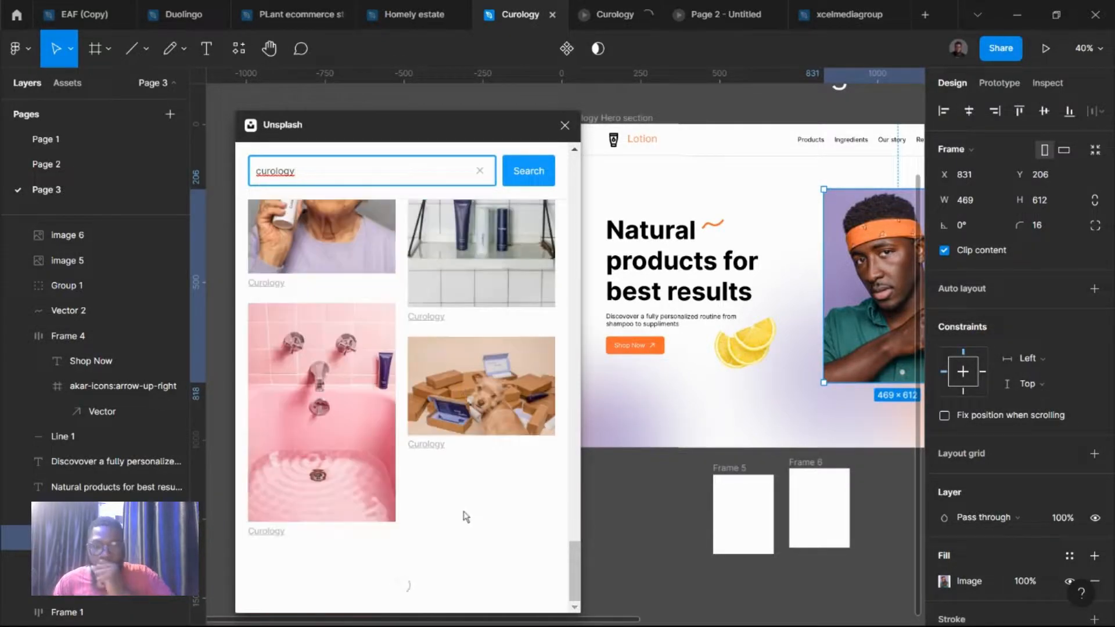
pyautogui.scroll(-10, 471, 520)
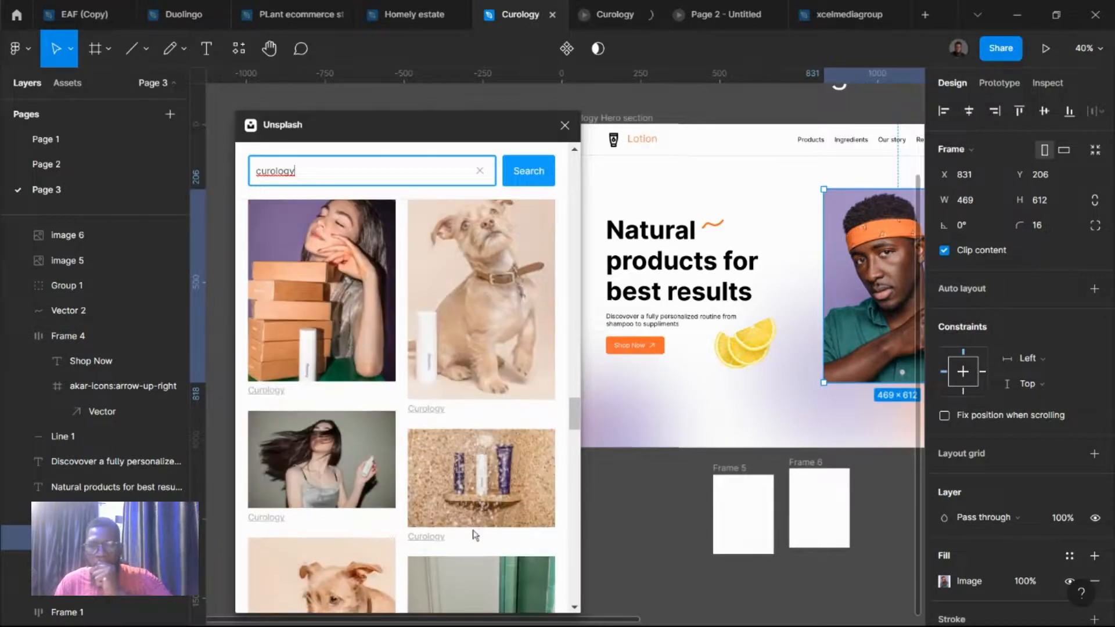
pyautogui.scroll(-10, 473, 531)
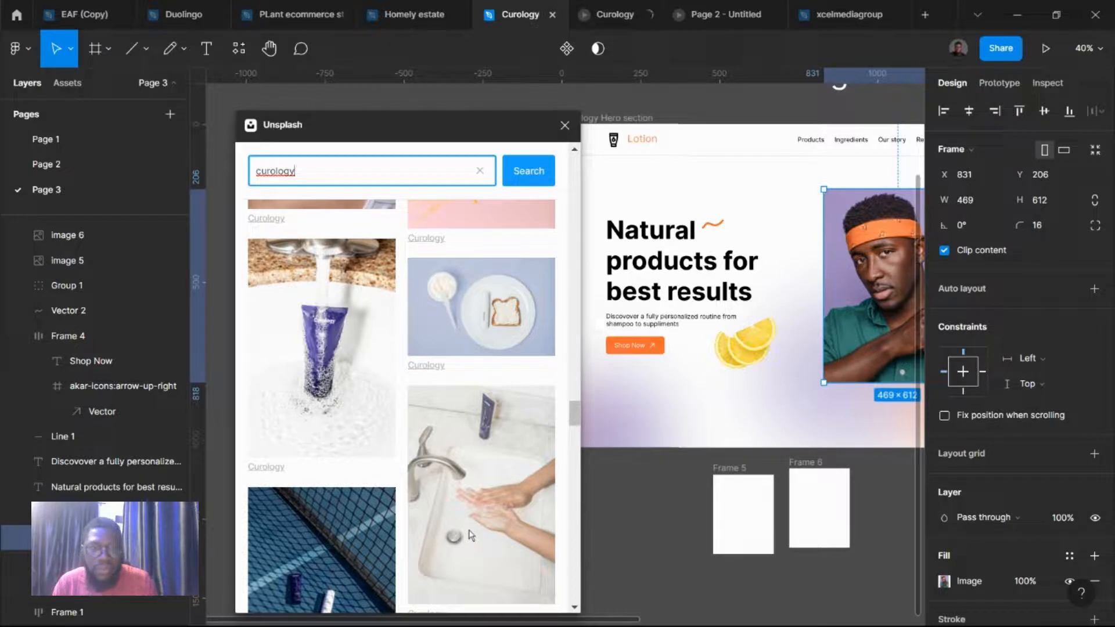
pyautogui.scroll(15, 459, 509)
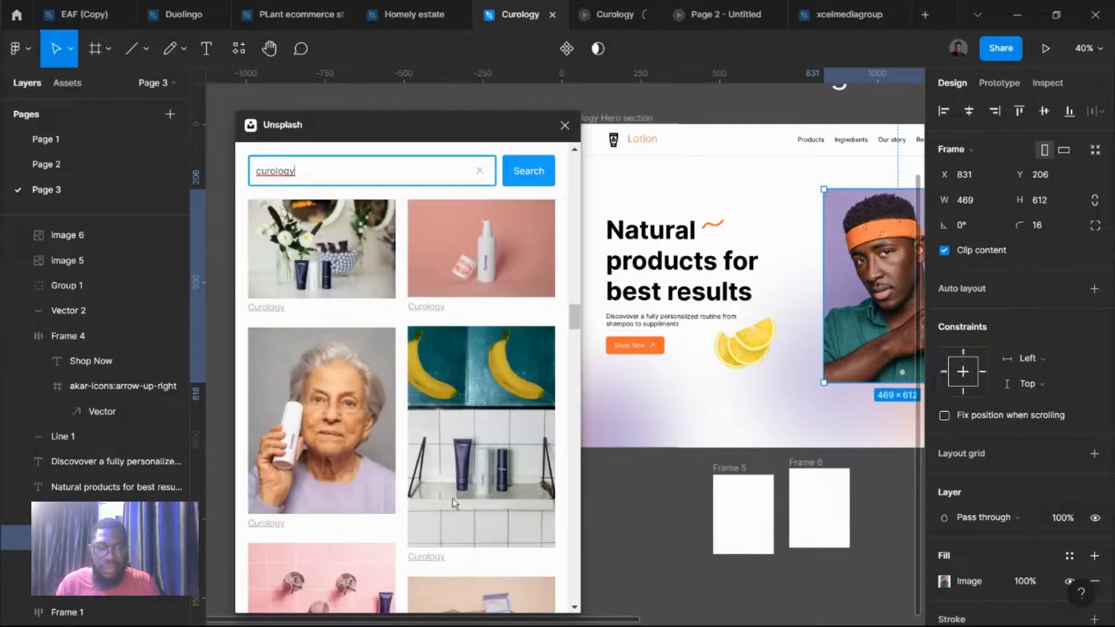
pyautogui.scroll(10, 452, 499)
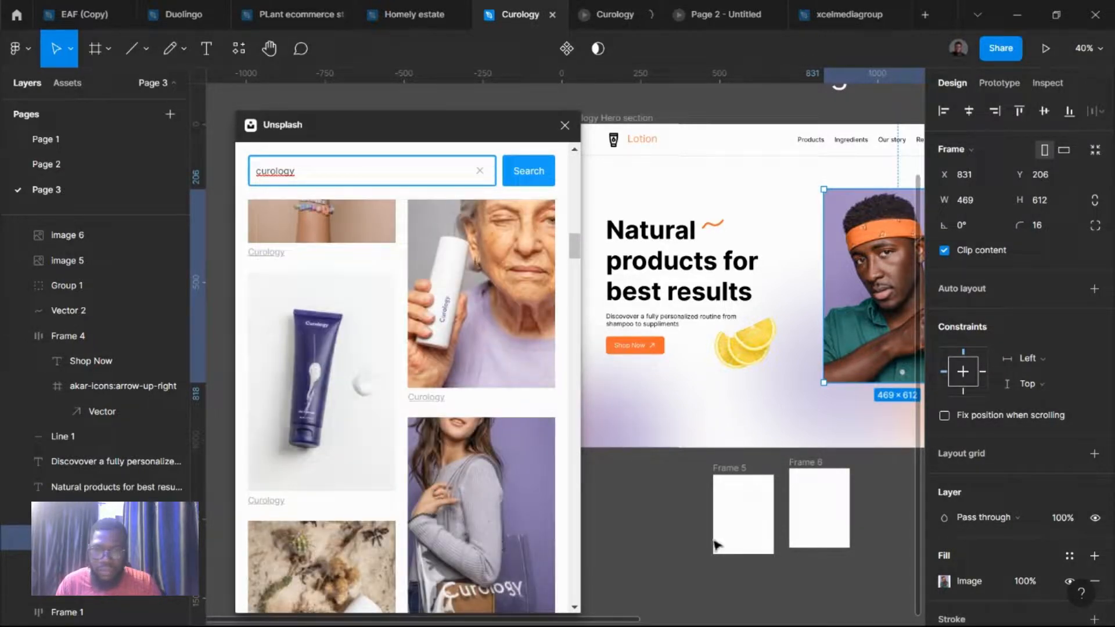
pyautogui.click(716, 543)
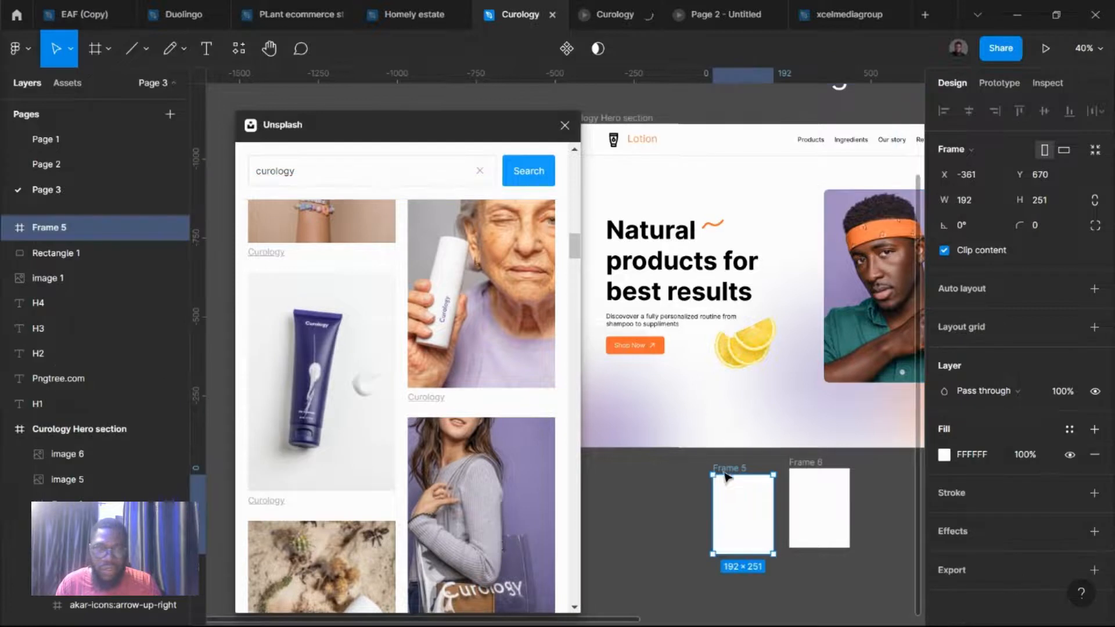
pyautogui.click(303, 400)
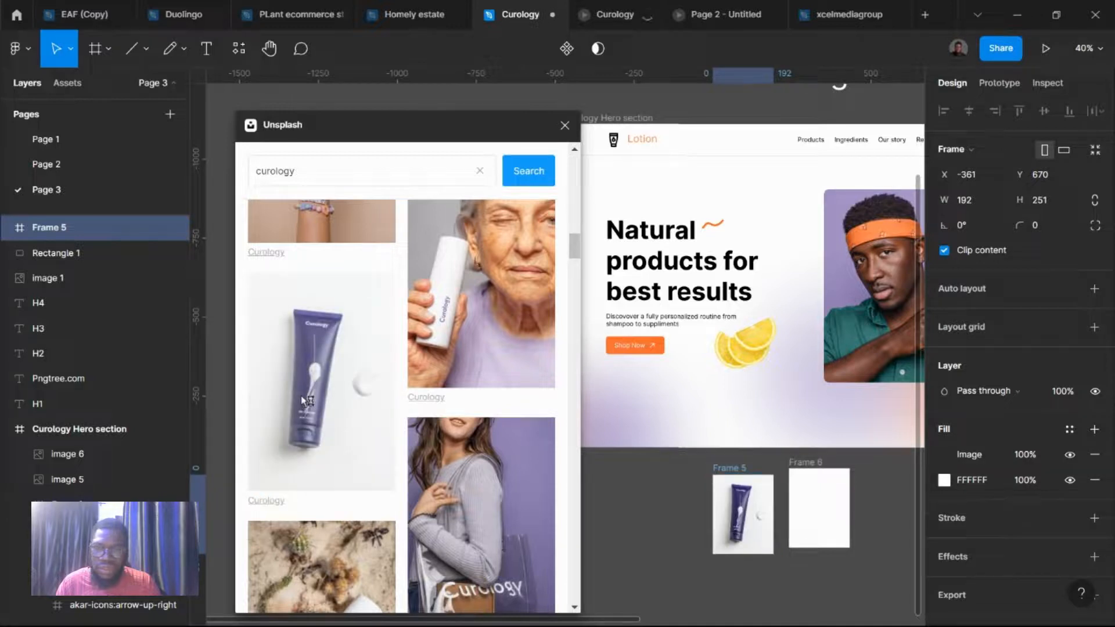
# Step: Fill Frame 6 with the Unsplash photo of the white Curology bottle lying in clear liquid
pyautogui.click(812, 465)
pyautogui.scroll(15, 507, 430)
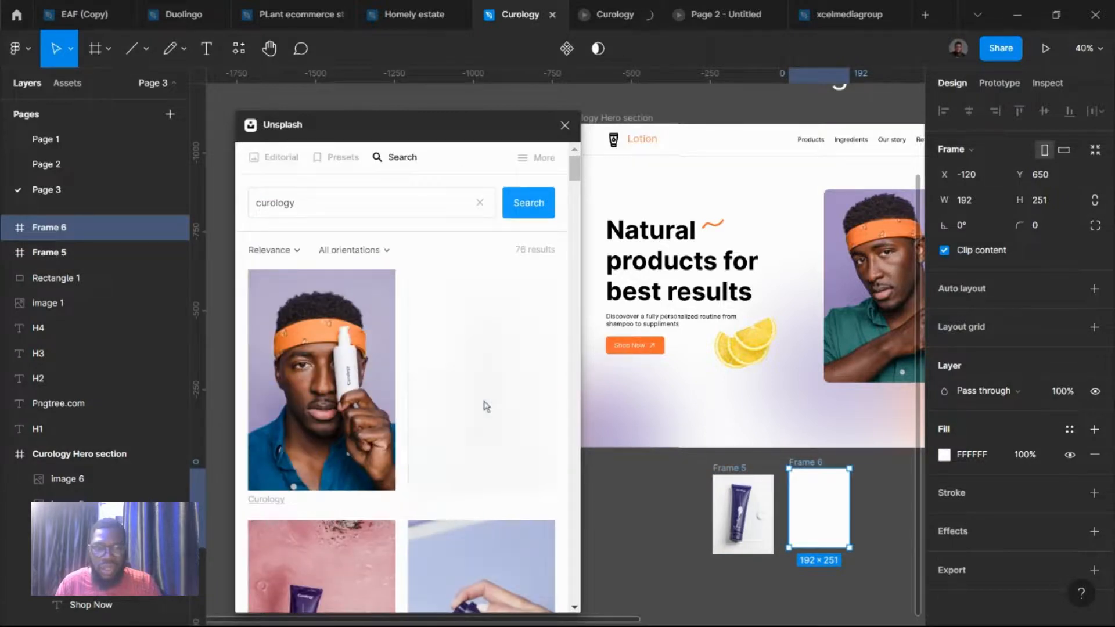
pyautogui.click(487, 406)
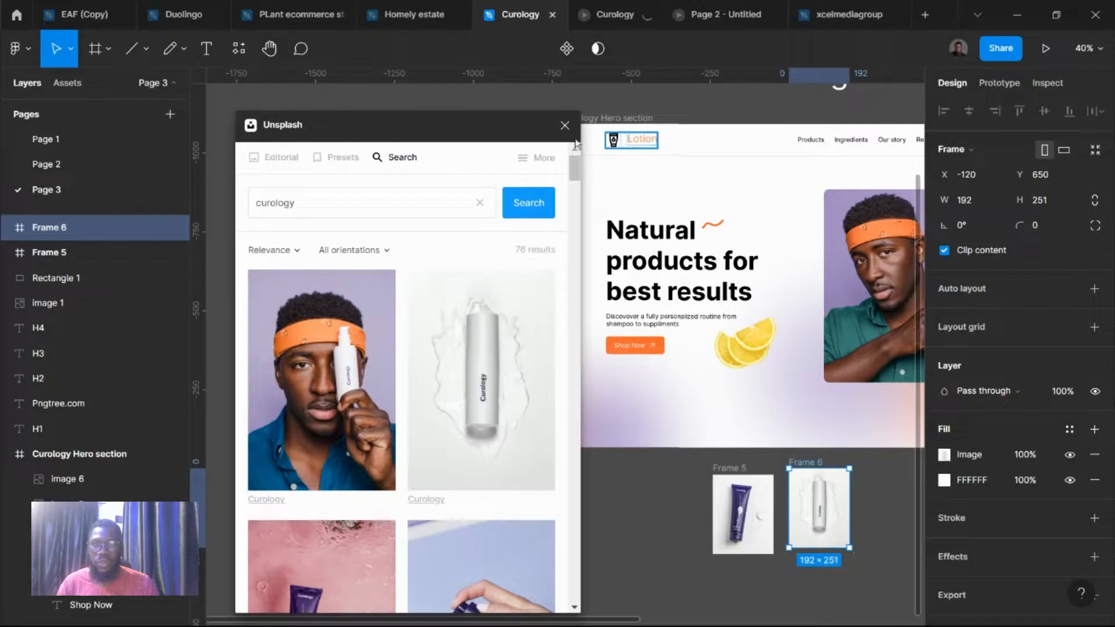
# Step: Close the Unsplash plugin and move Frame 6 to X -128, Y 670 so its top edge aligns with Frame 5
pyautogui.scroll(-1, 673, 463)
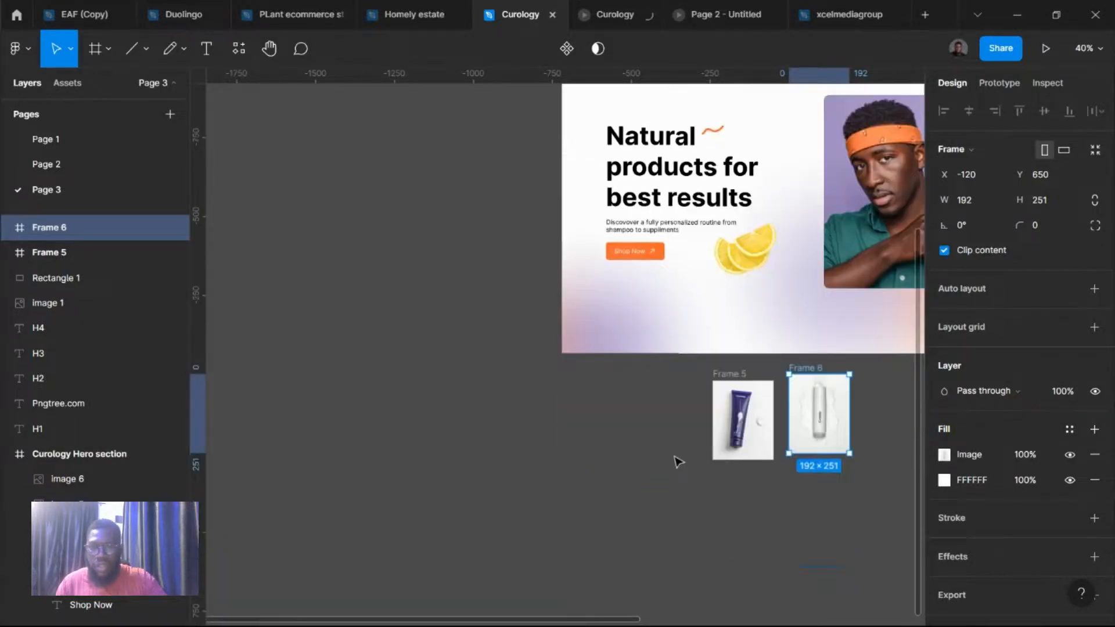
pyautogui.hscroll(1, 630, 438)
pyautogui.hscroll(2, 627, 437)
pyautogui.scroll(5, 639, 462)
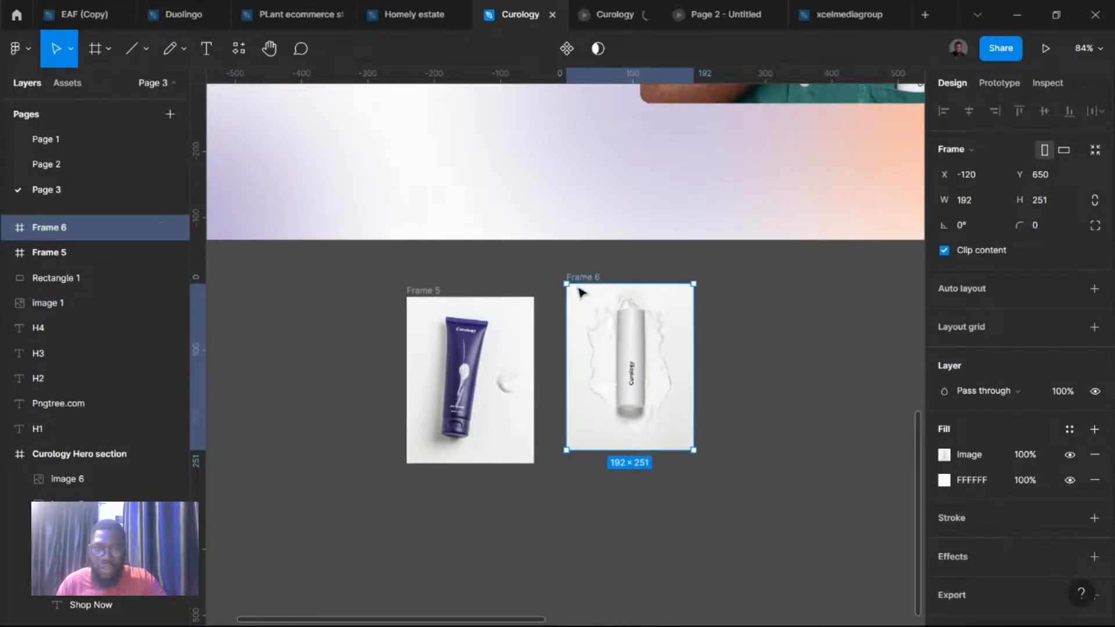
pyautogui.moveTo(579, 291); pyautogui.dragTo(579, 298)
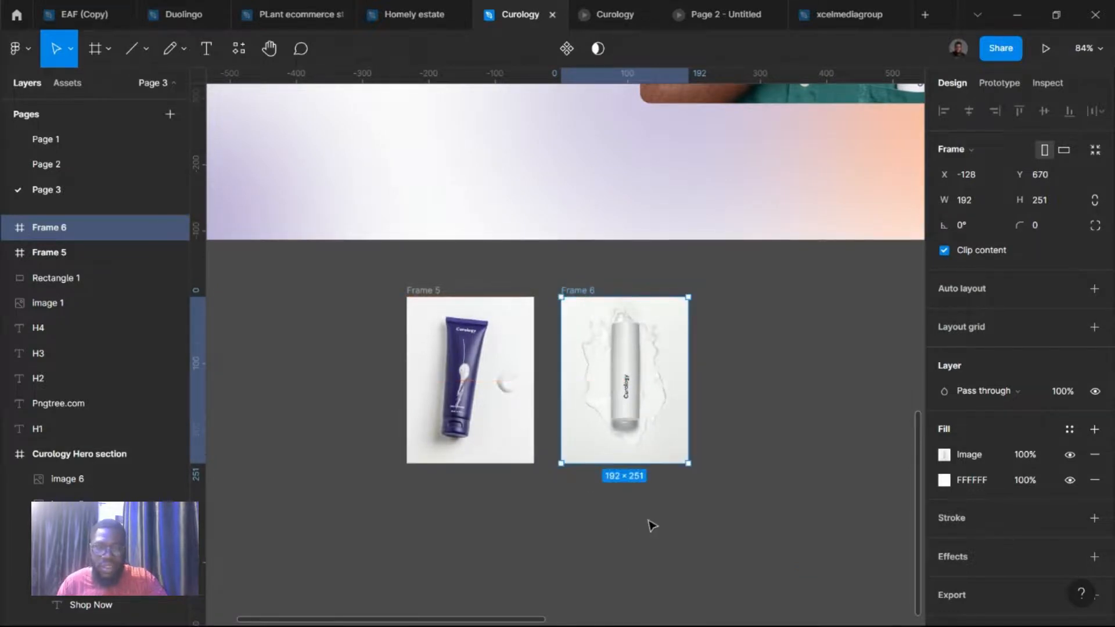
# Step: Add a text layer reading "Curology" on the canvas below Frame 6
pyautogui.press('t')
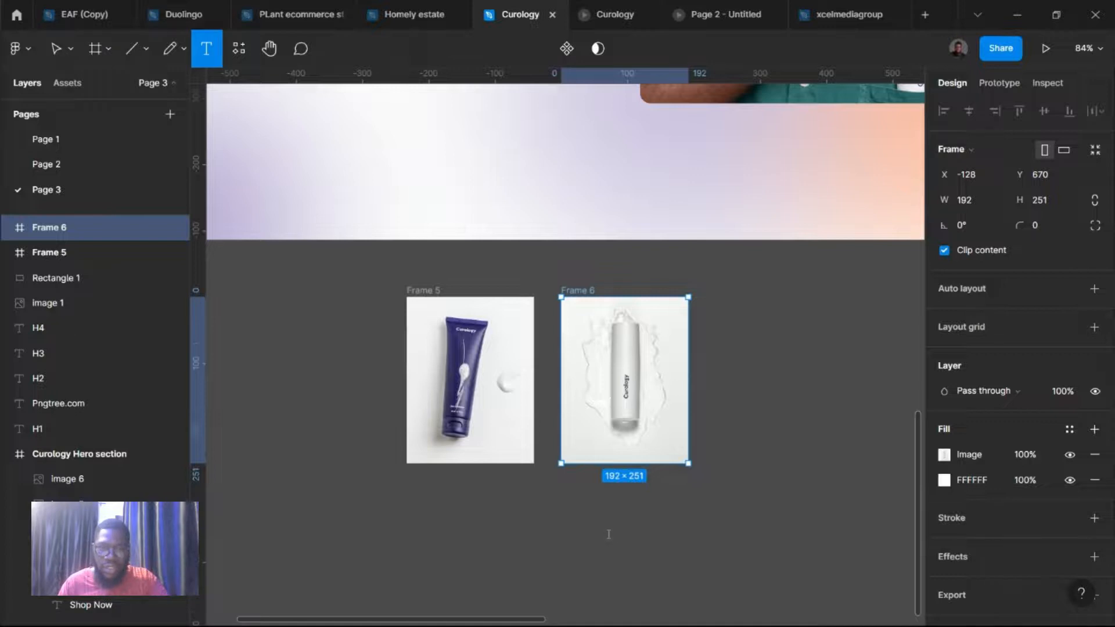
pyautogui.click(608, 534)
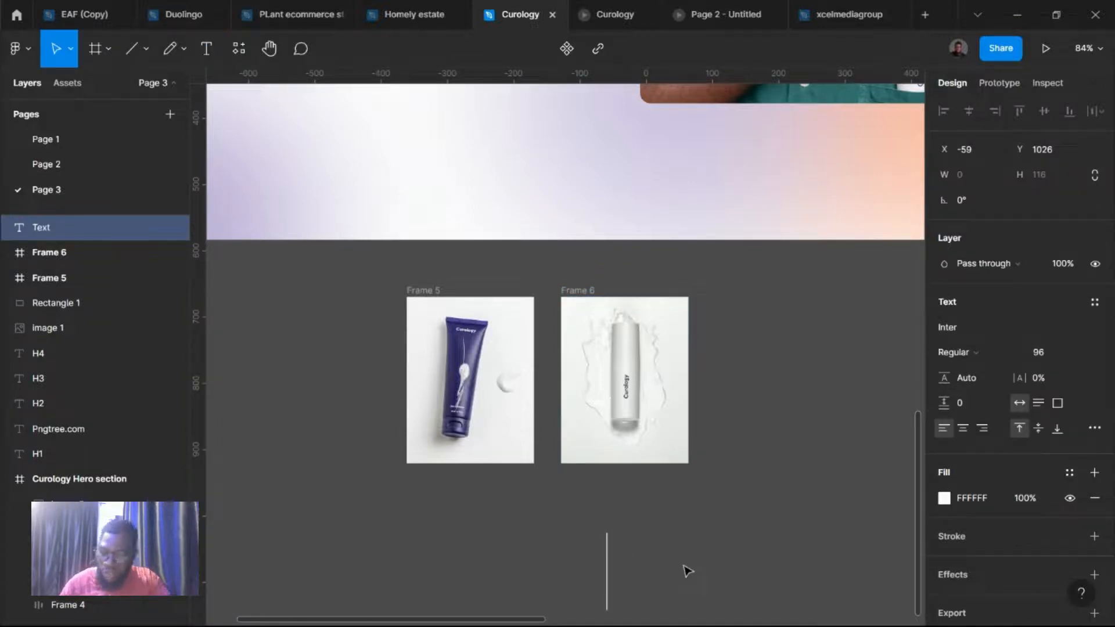
pyautogui.write('Curo')
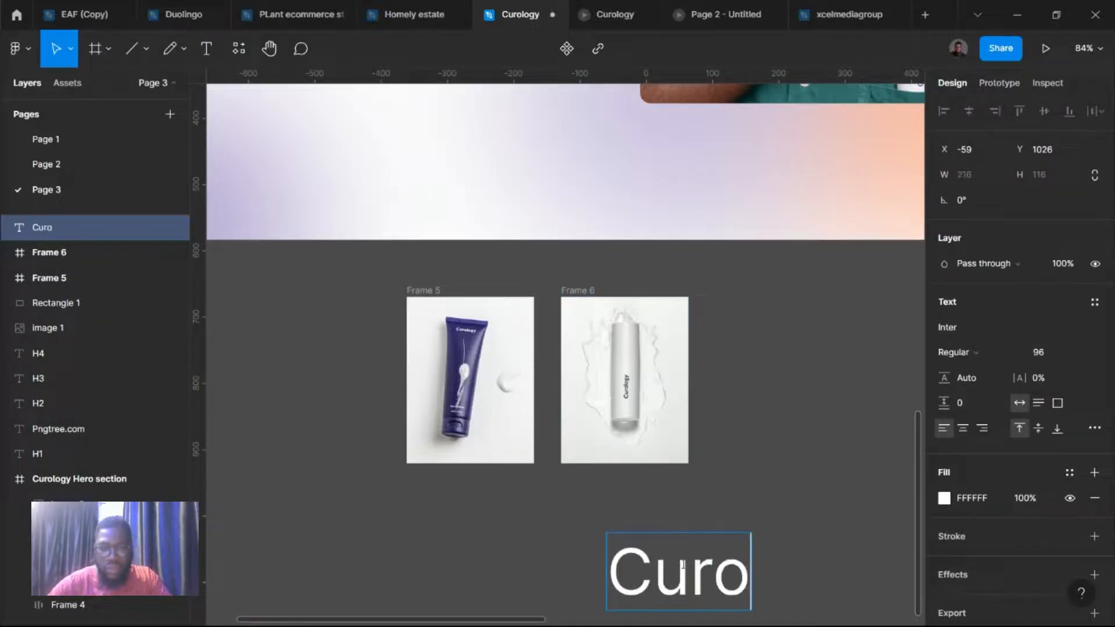
pyautogui.write('logy')
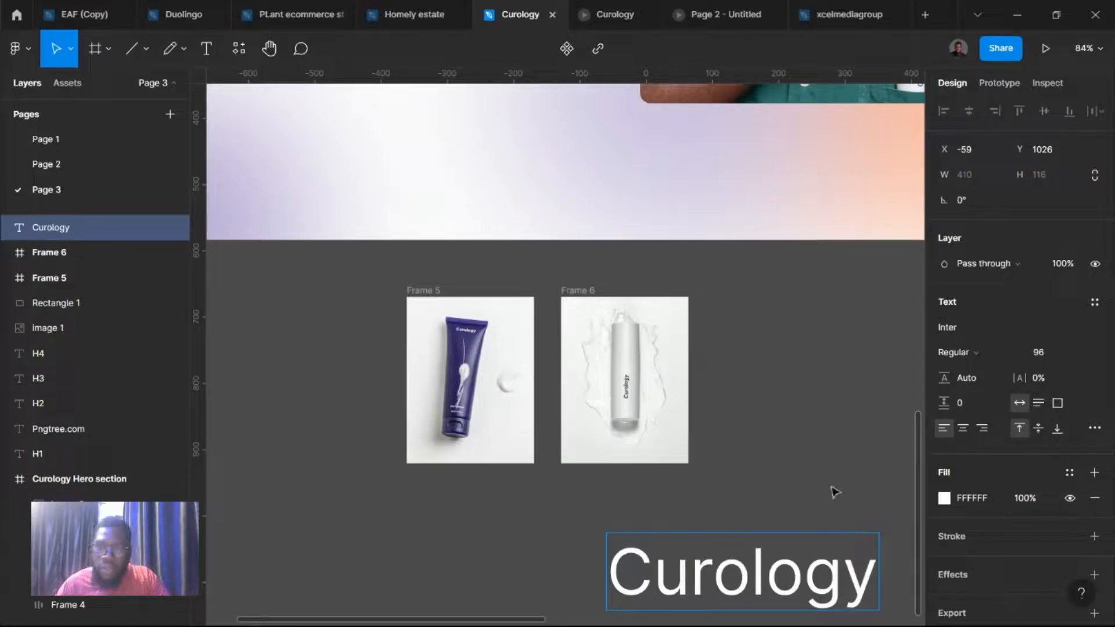
# Step: Set the "Curology" text's font size to 32 and move it just beneath Frame 6, at about X -120, Y 961
pyautogui.press('Escape')
pyautogui.click(1038, 352)
pyautogui.write('32')
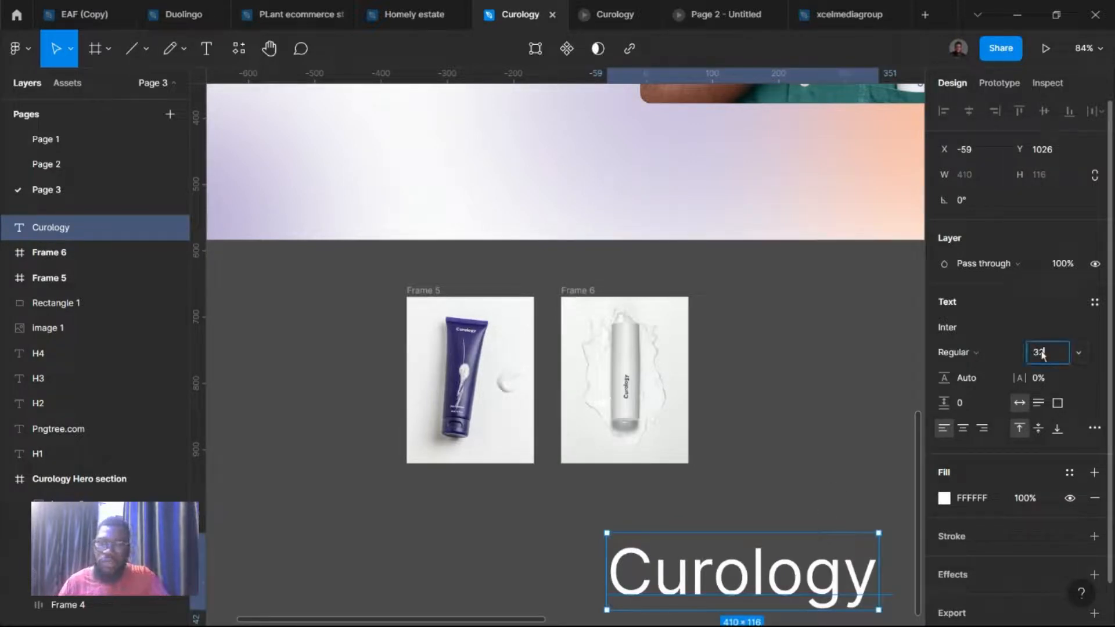
pyautogui.press('Return')
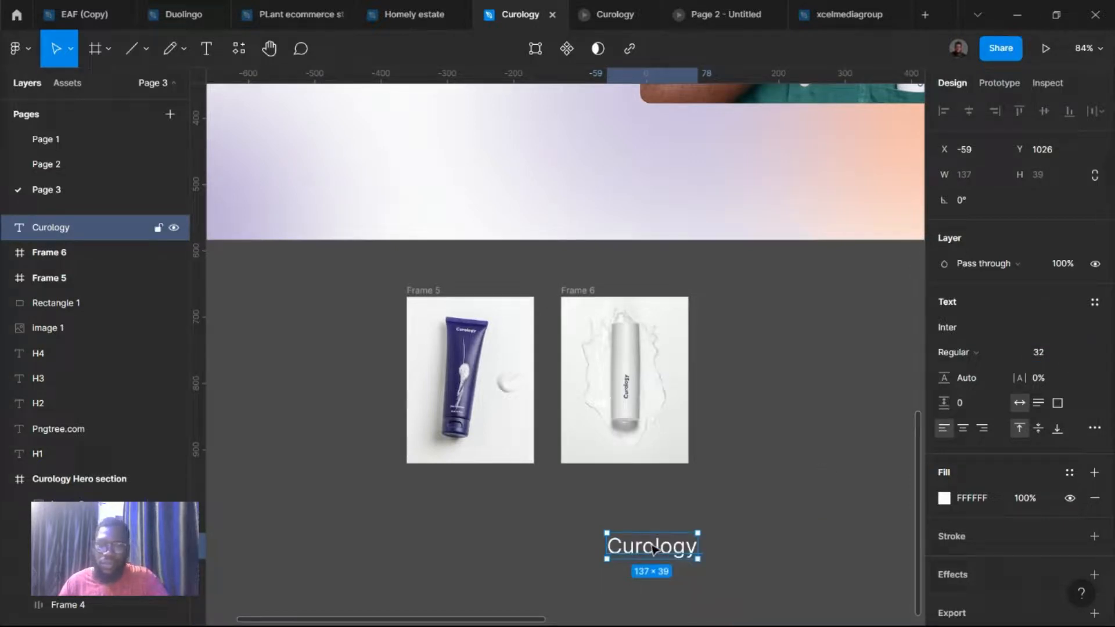
pyautogui.moveTo(651, 545); pyautogui.dragTo(608, 502)
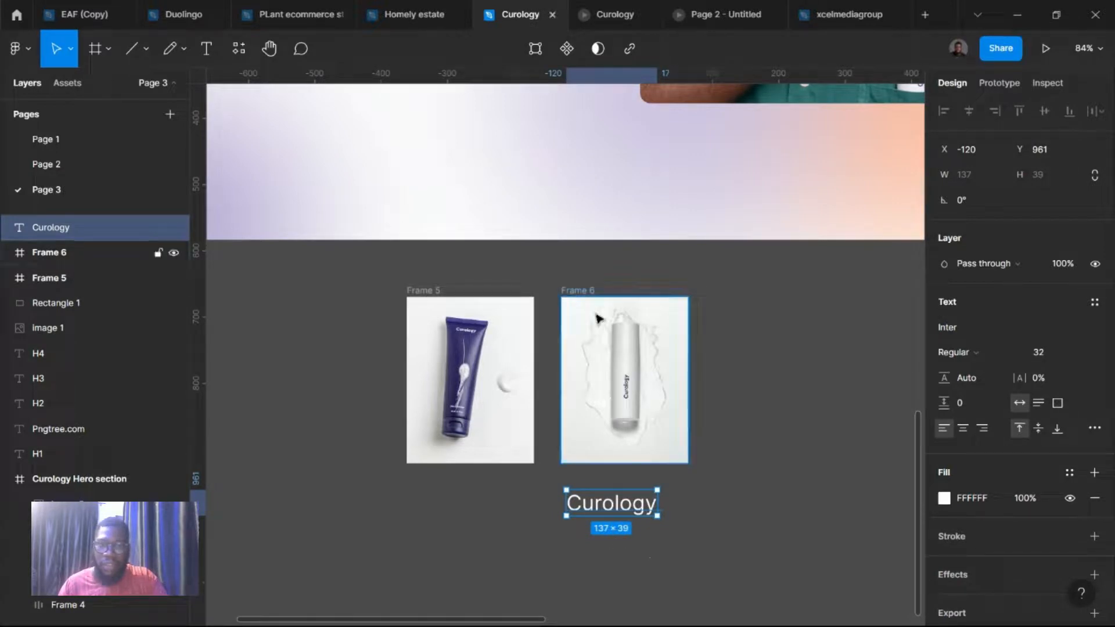
pyautogui.click(584, 431)
pyautogui.keyDown('shift'); pyautogui.click(596, 515); pyautogui.keyUp('shift')
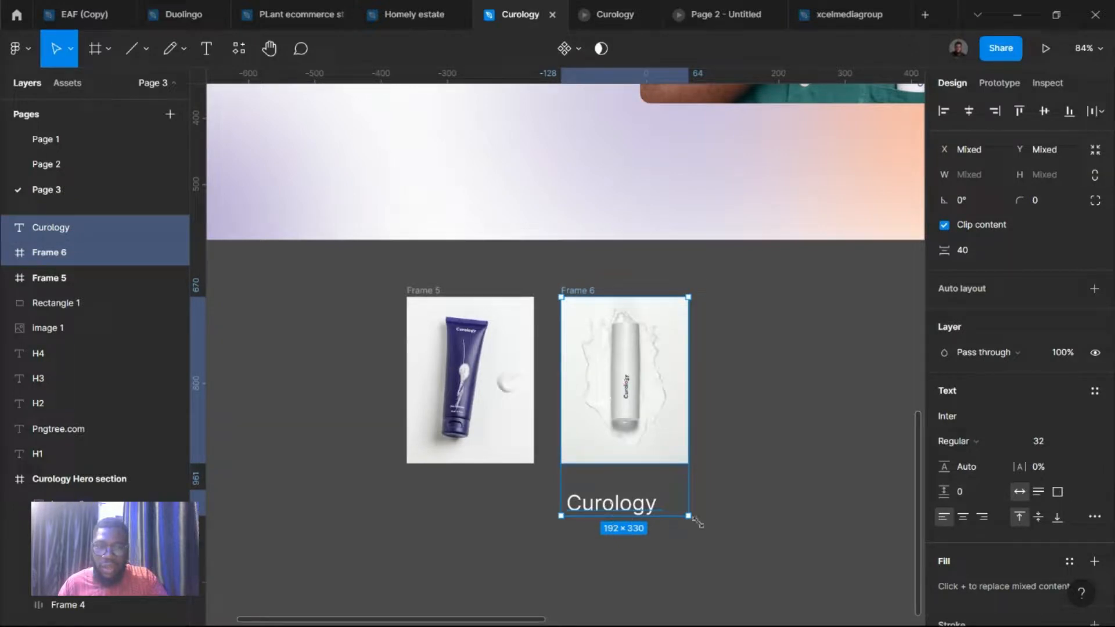
pyautogui.click(726, 538)
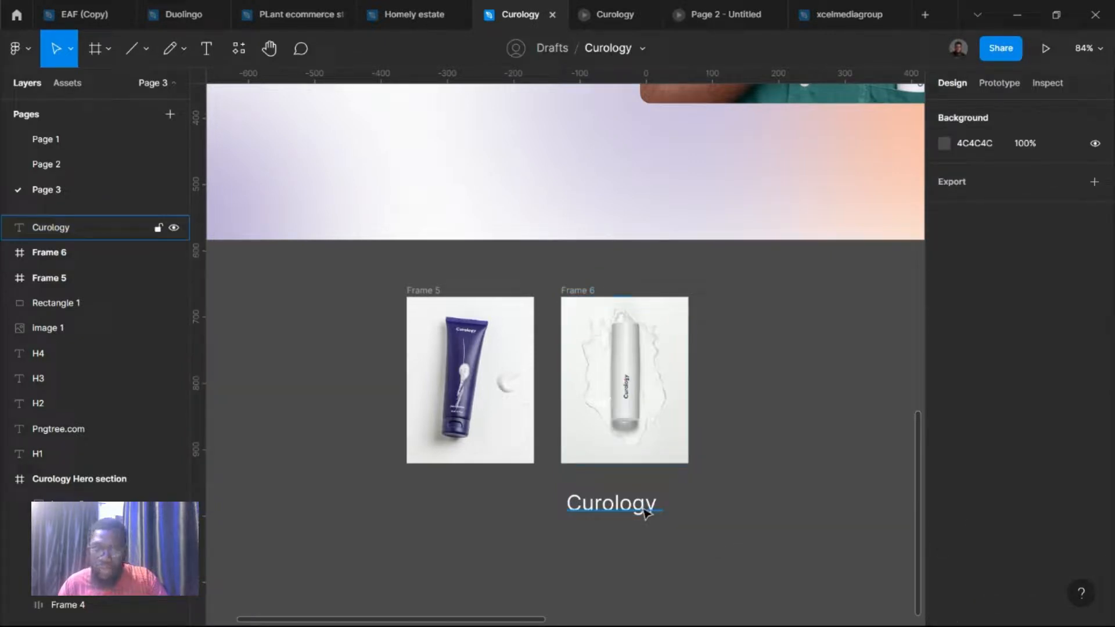
# Step: Draw a rectangle about 185 × 298 beside Frame 6, with its top edge level with the frame
pyautogui.click(578, 297)
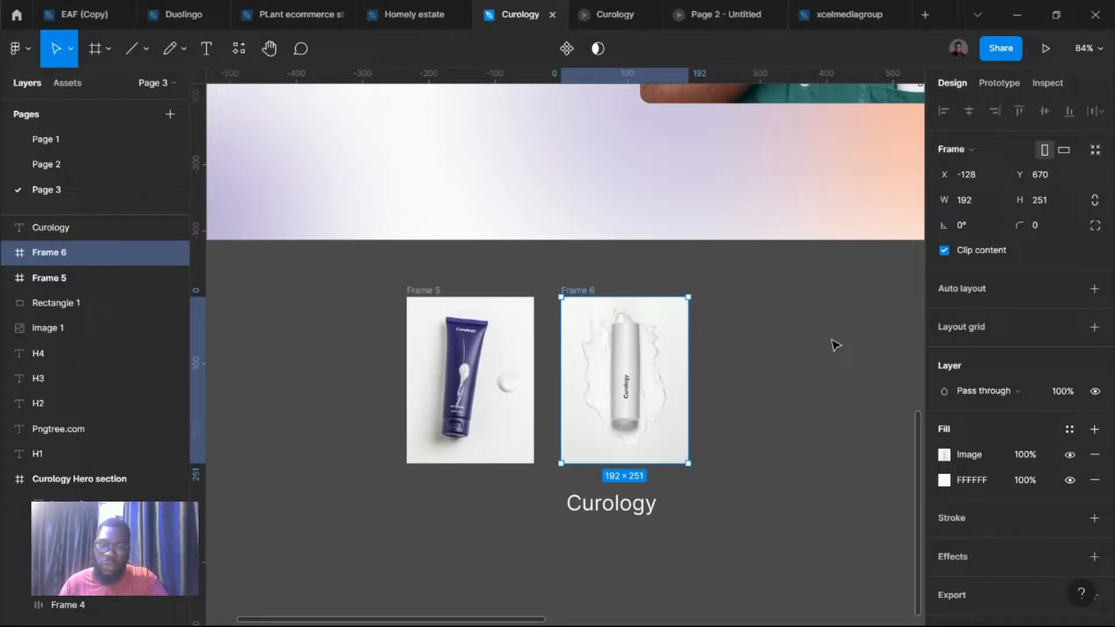
pyautogui.press('r')
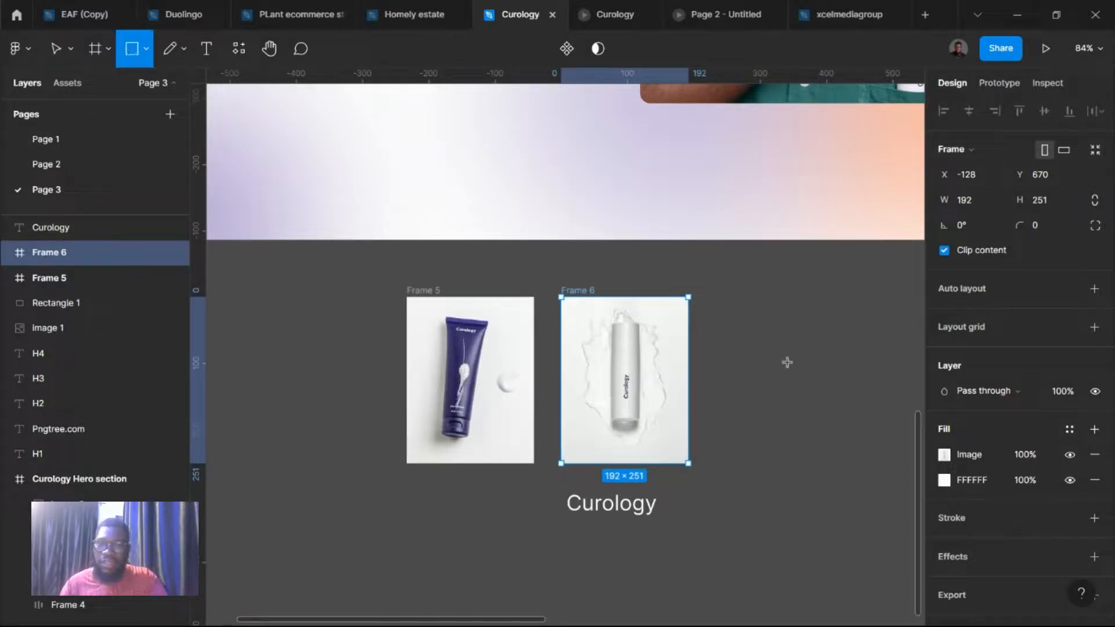
pyautogui.moveTo(731, 296); pyautogui.dragTo(854, 494)
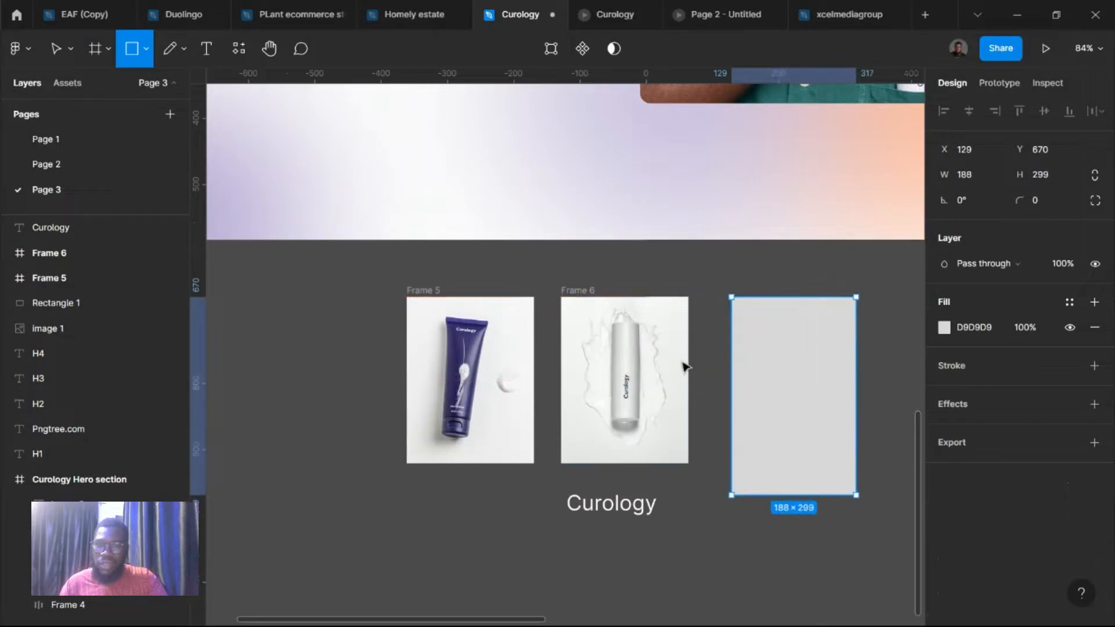
# Step: Resize the grey rectangle beside Frame 6 to 192 × 280, matching the frame's width
pyautogui.click(589, 291)
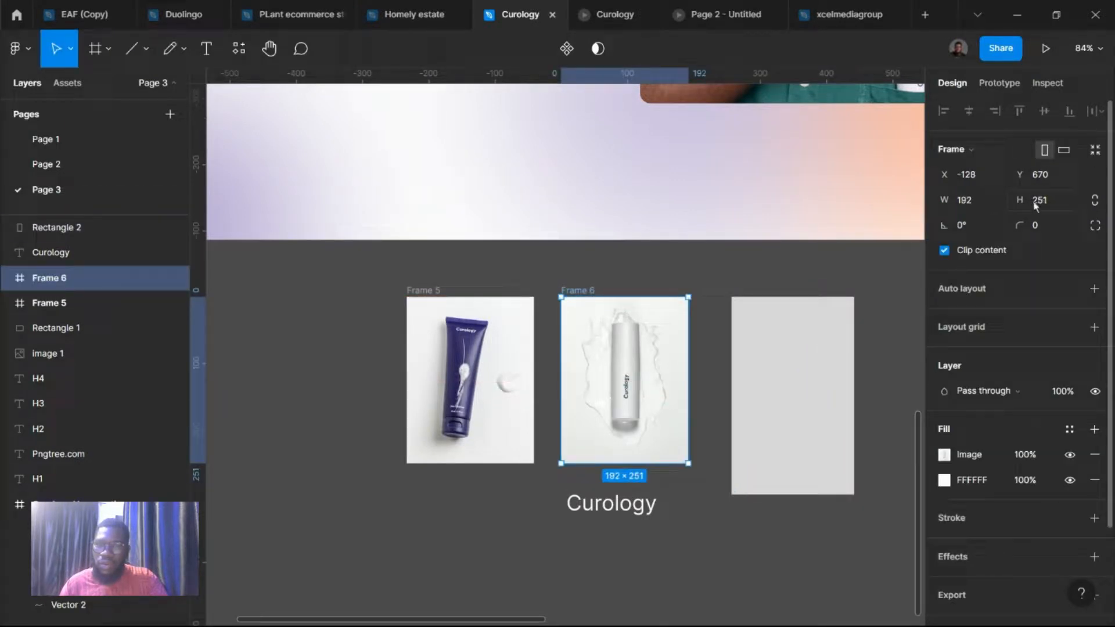
pyautogui.click(831, 326)
pyautogui.click(977, 175)
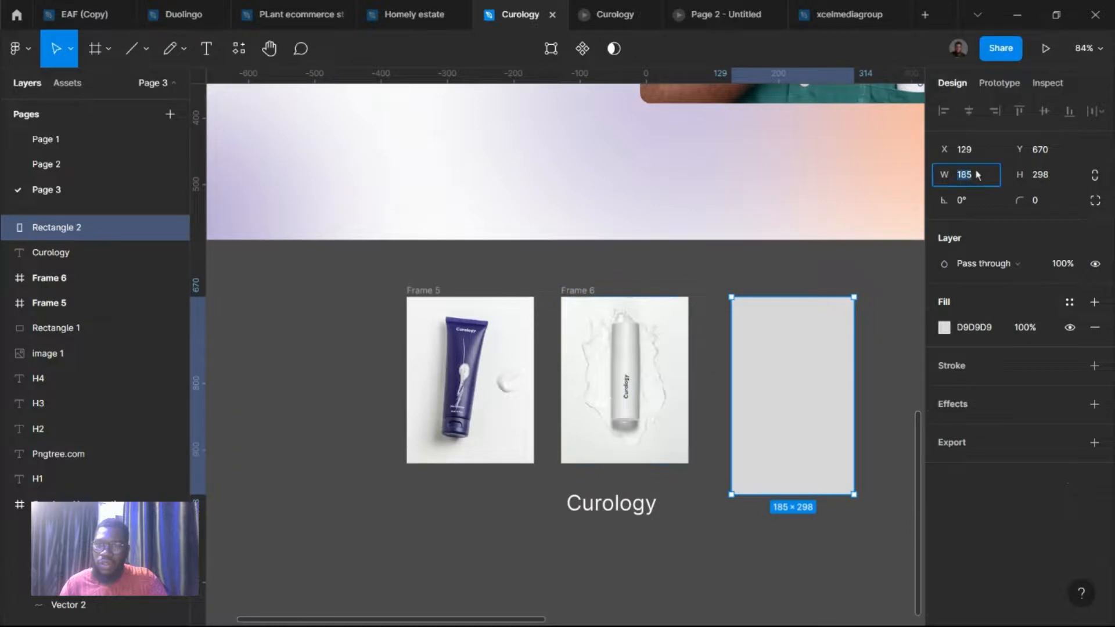
pyautogui.write('19')
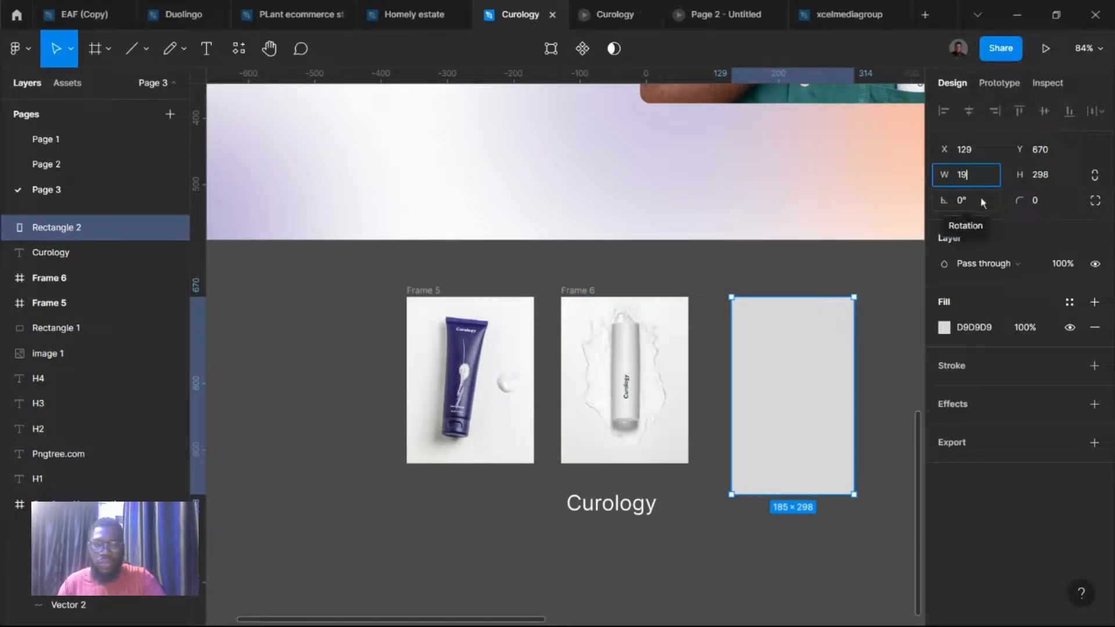
pyautogui.write('2')
pyautogui.click(1044, 178)
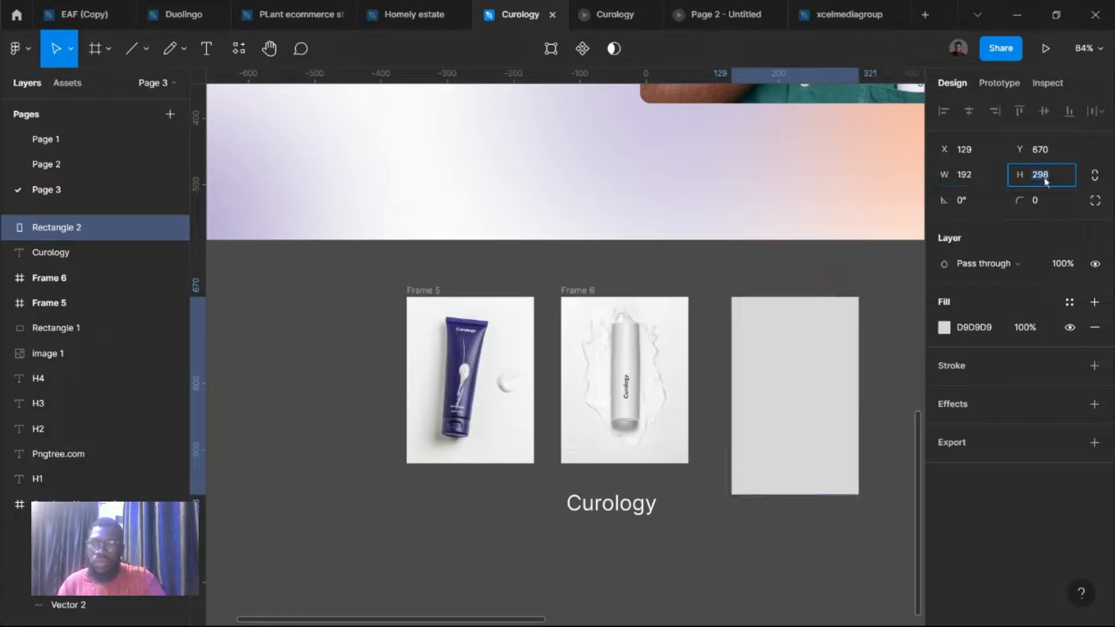
pyautogui.write('2')
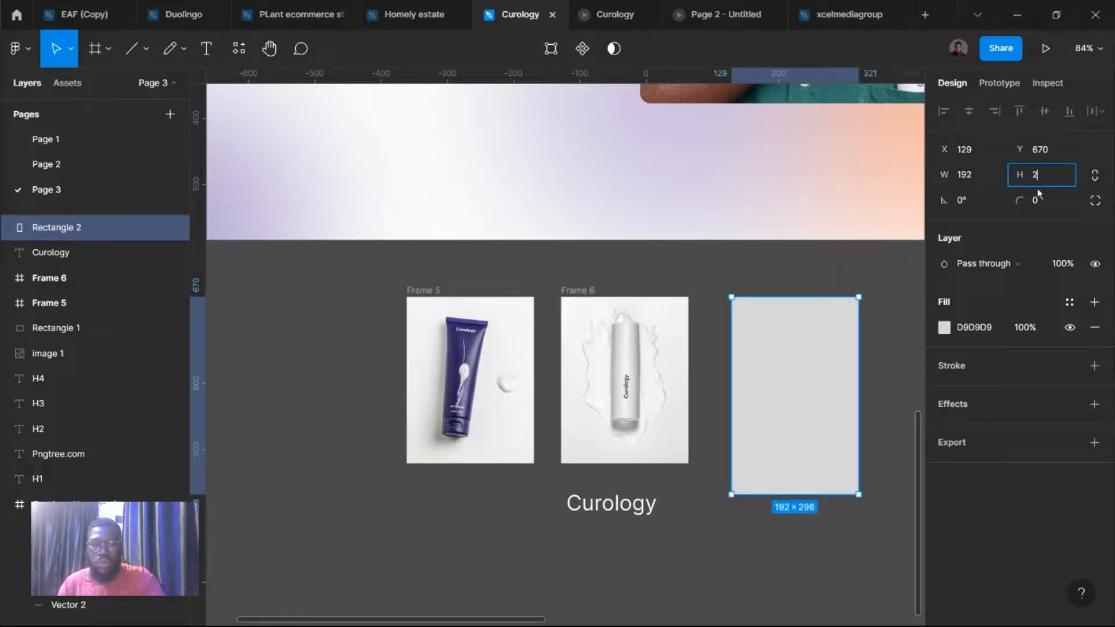
pyautogui.write('80')
pyautogui.press('Return')
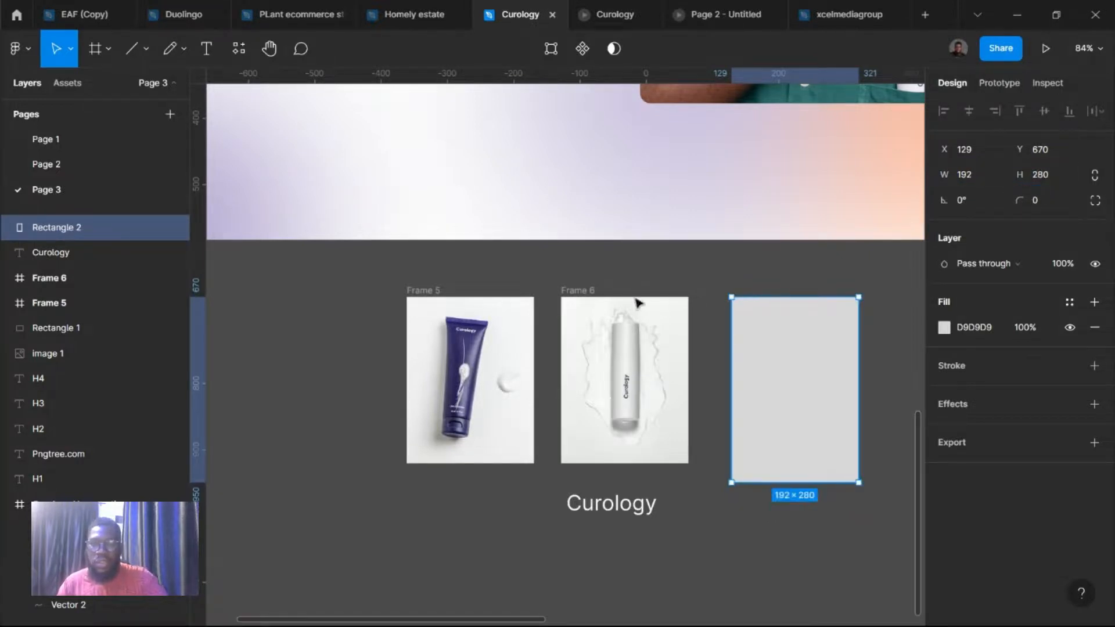
# Step: Move Frame 6 up and closer to the grey rectangle, and delete the rectangle
pyautogui.click(580, 297)
pyautogui.moveTo(711, 299); pyautogui.dragTo(628, 282)
pyautogui.click(790, 341)
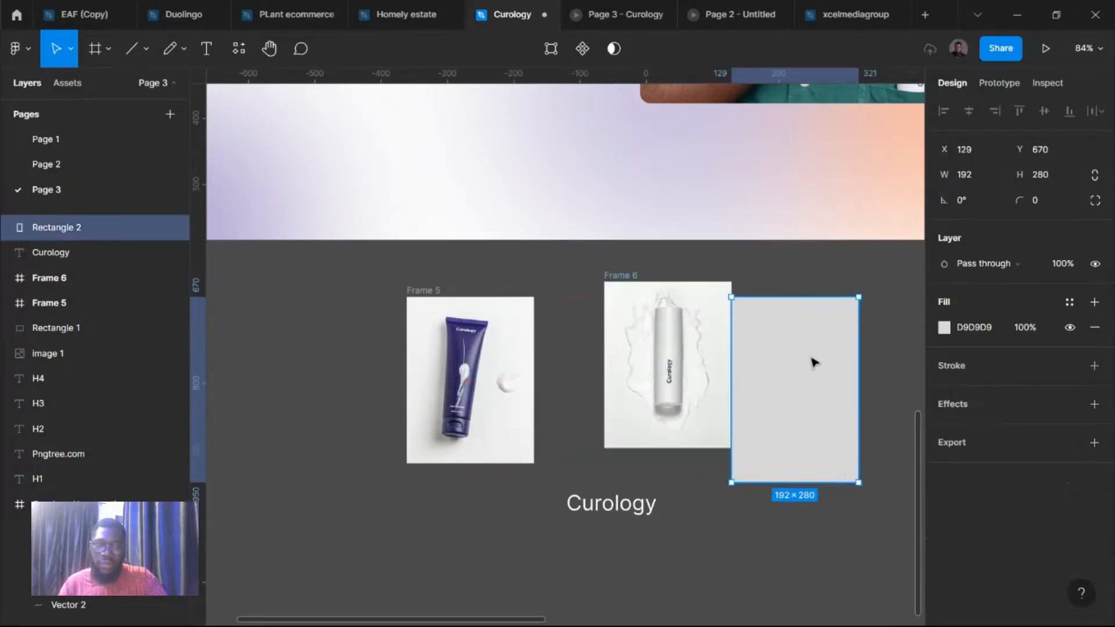
pyautogui.moveTo(811, 364); pyautogui.dragTo(806, 417)
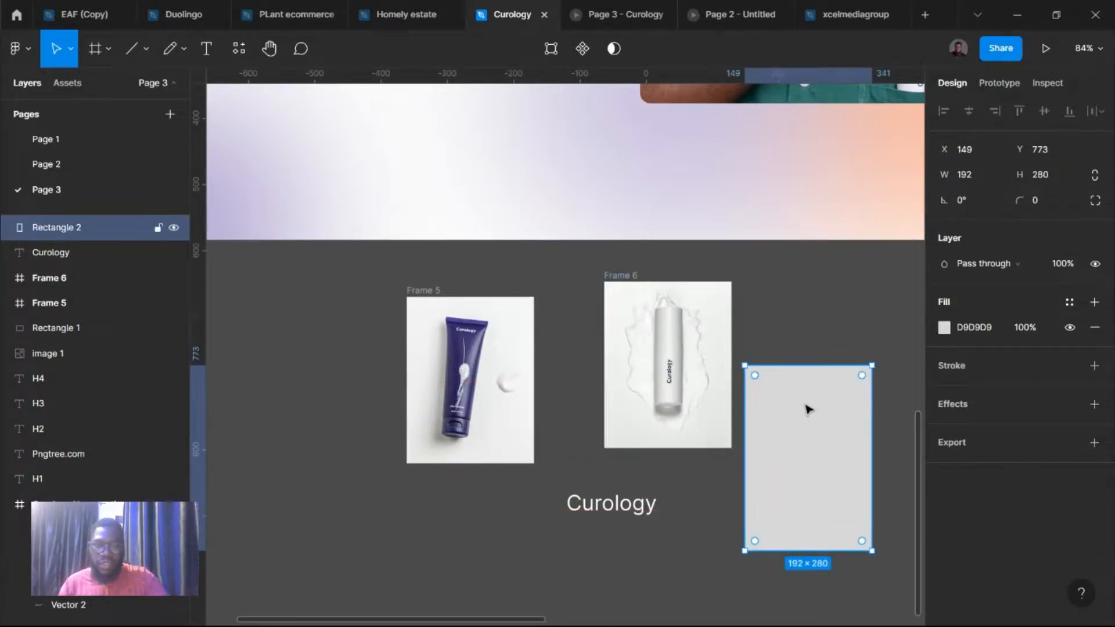
pyautogui.press('Delete')
# Step: Draw a new frame about 175 × 282 beside Frame 6, top edges level, and set its width to 190
pyautogui.press('f')
pyautogui.moveTo(753, 282); pyautogui.dragTo(869, 469)
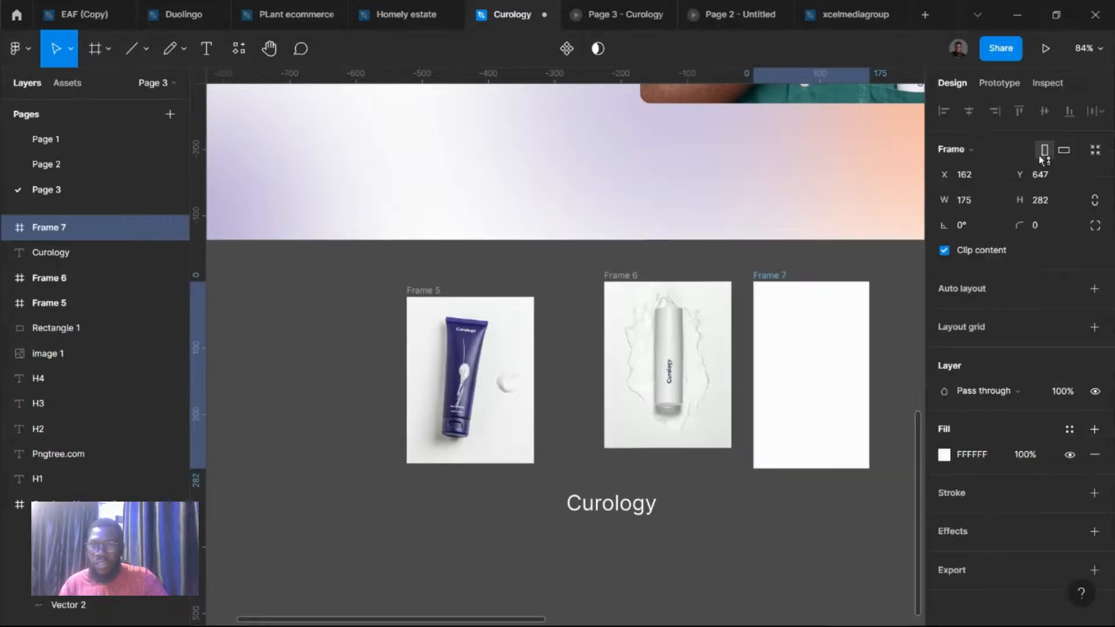
pyautogui.click(974, 200)
pyautogui.write('1')
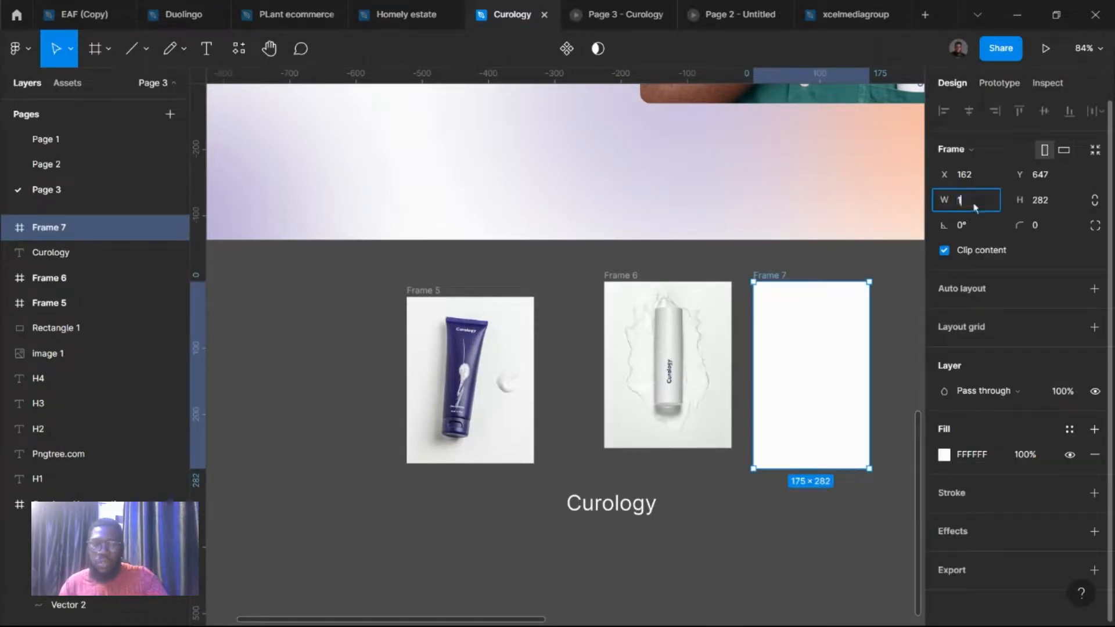
pyautogui.write('90')
pyautogui.press('Return')
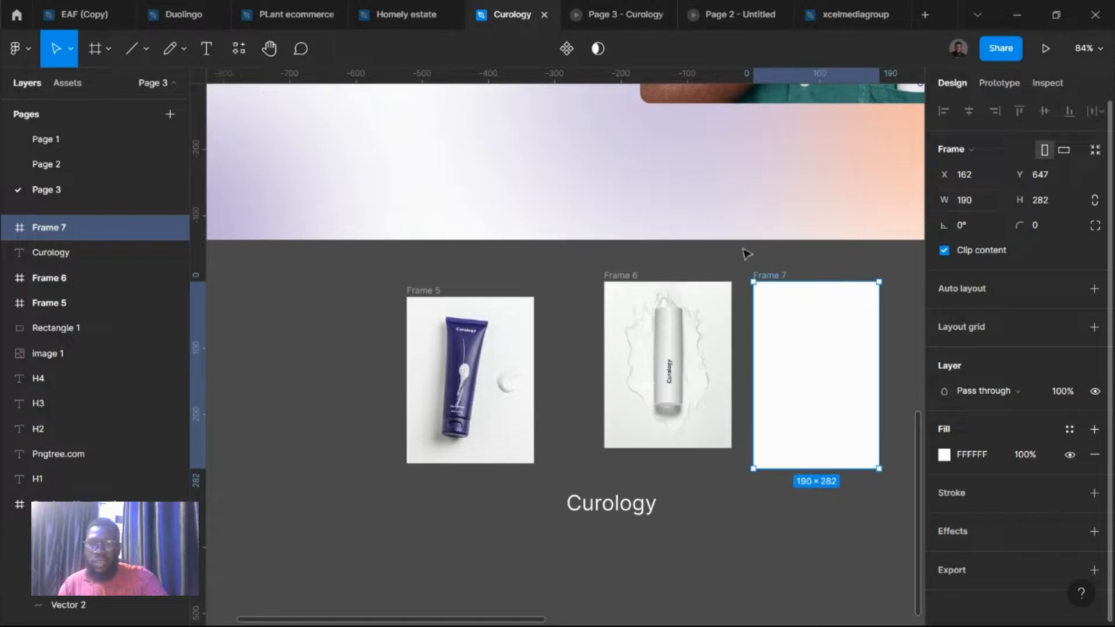
# Step: Set Frame 7's width to 192, matching Frame 6, and its height to 280
pyautogui.click(620, 276)
pyautogui.click(785, 281)
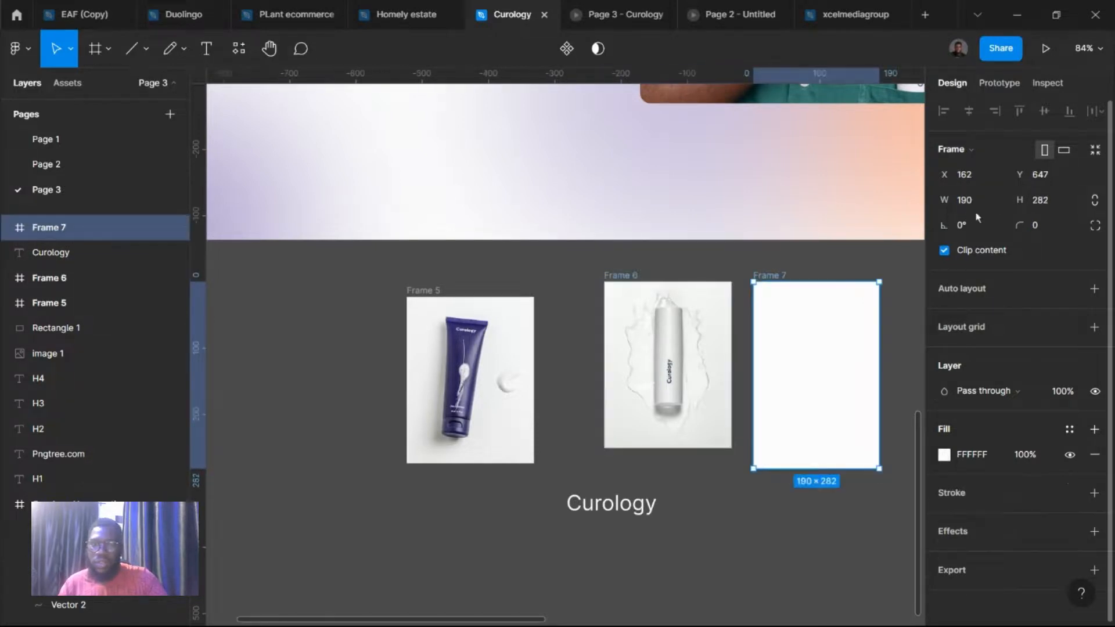
pyautogui.click(976, 201)
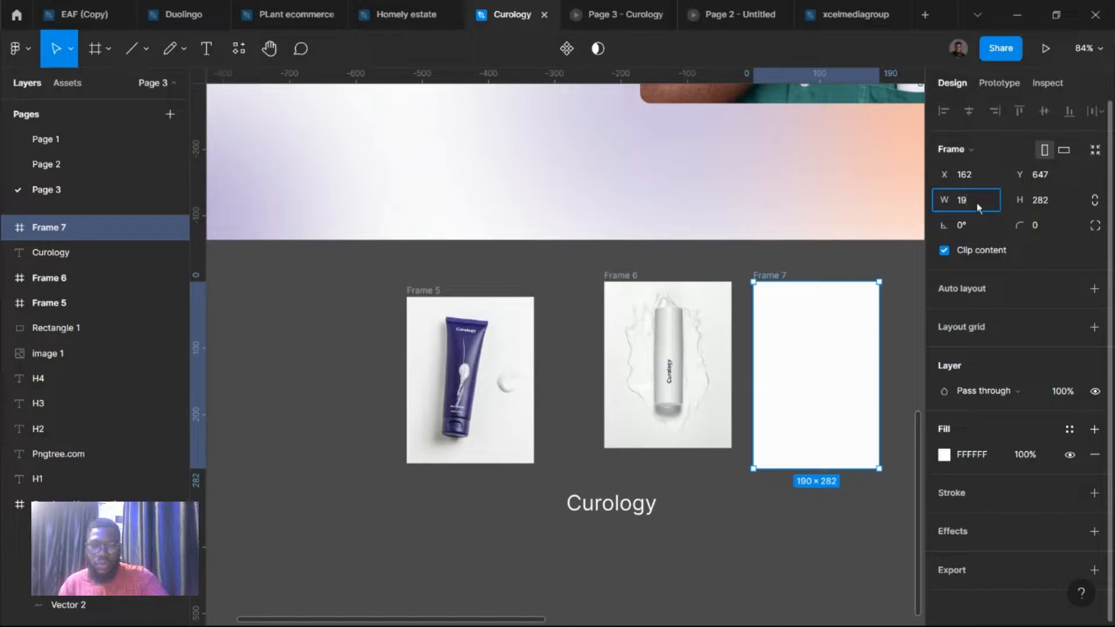
pyautogui.write('192')
pyautogui.press('Return')
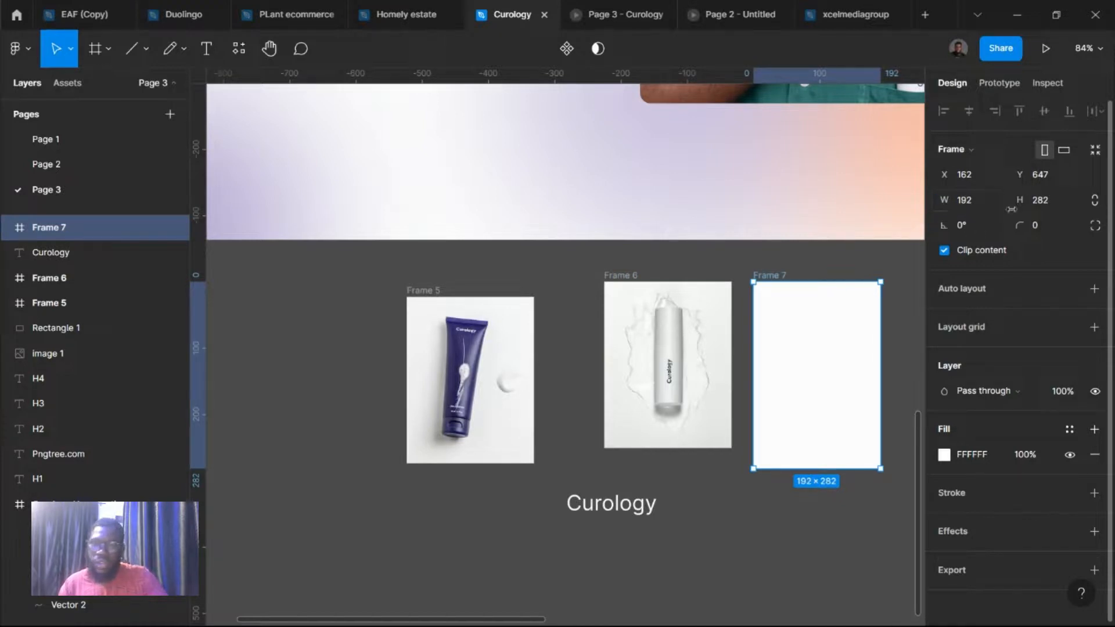
pyautogui.click(1043, 205)
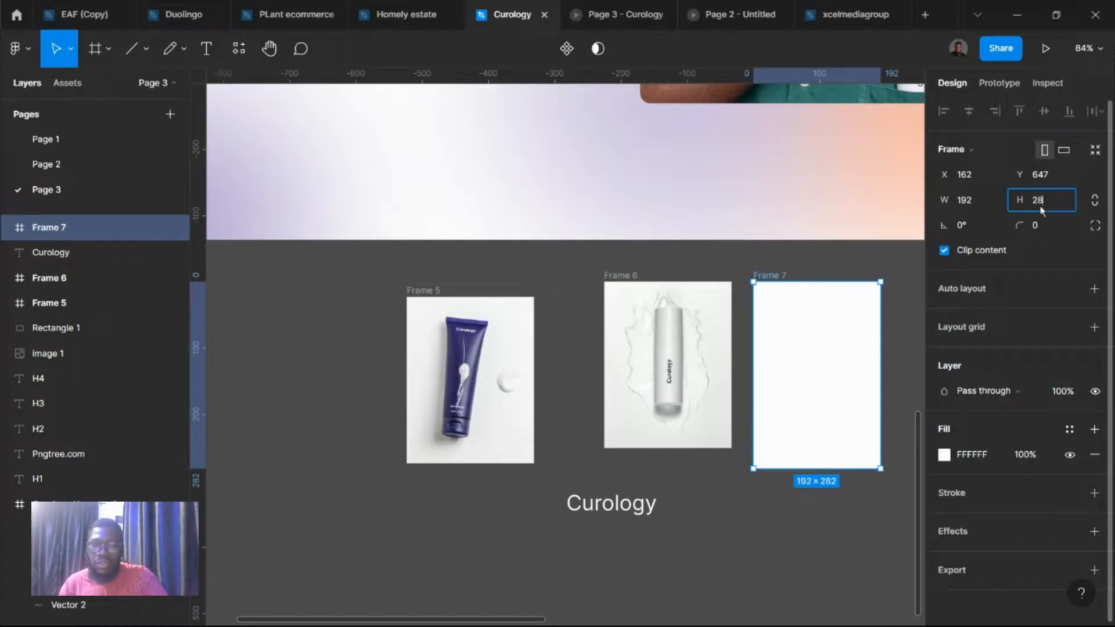
pyautogui.press('Return')
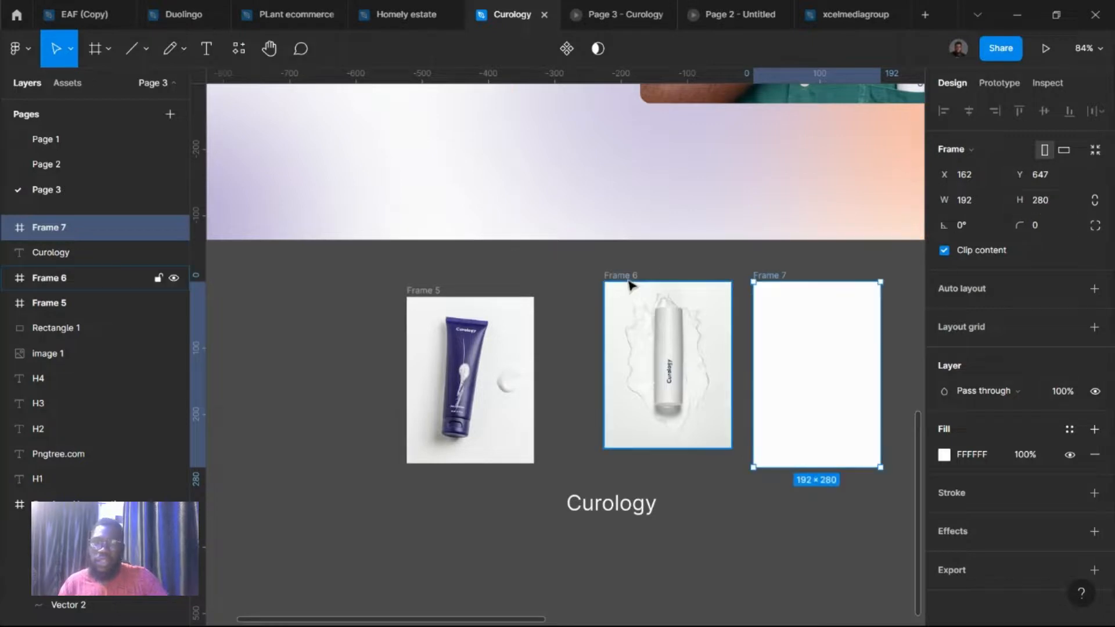
# Step: Nest Frame 6 inside Frame 7 at X 0, Y 0 and move Frame 7 to about X -29, Y 627
pyautogui.moveTo(627, 280); pyautogui.dragTo(668, 280)
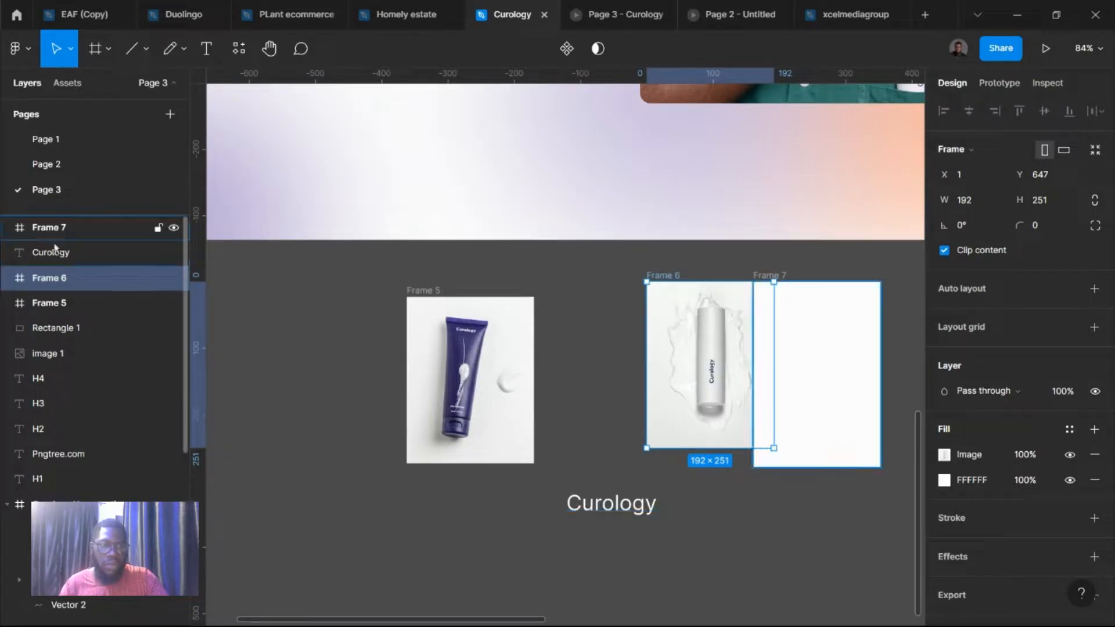
pyautogui.moveTo(52, 281); pyautogui.dragTo(101, 251)
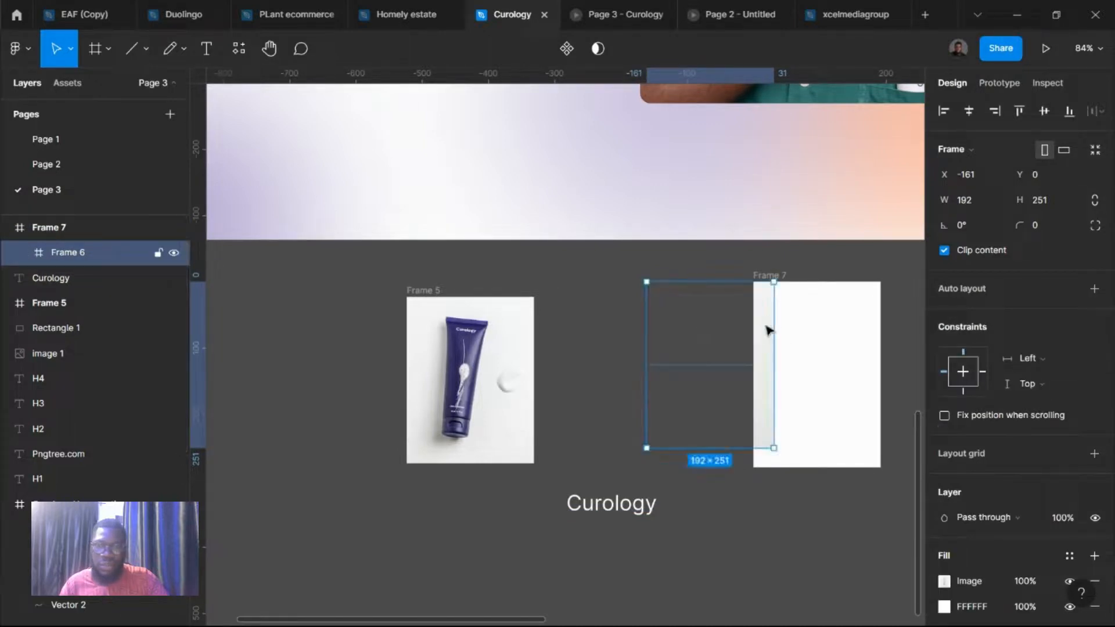
pyautogui.moveTo(769, 330); pyautogui.dragTo(878, 326)
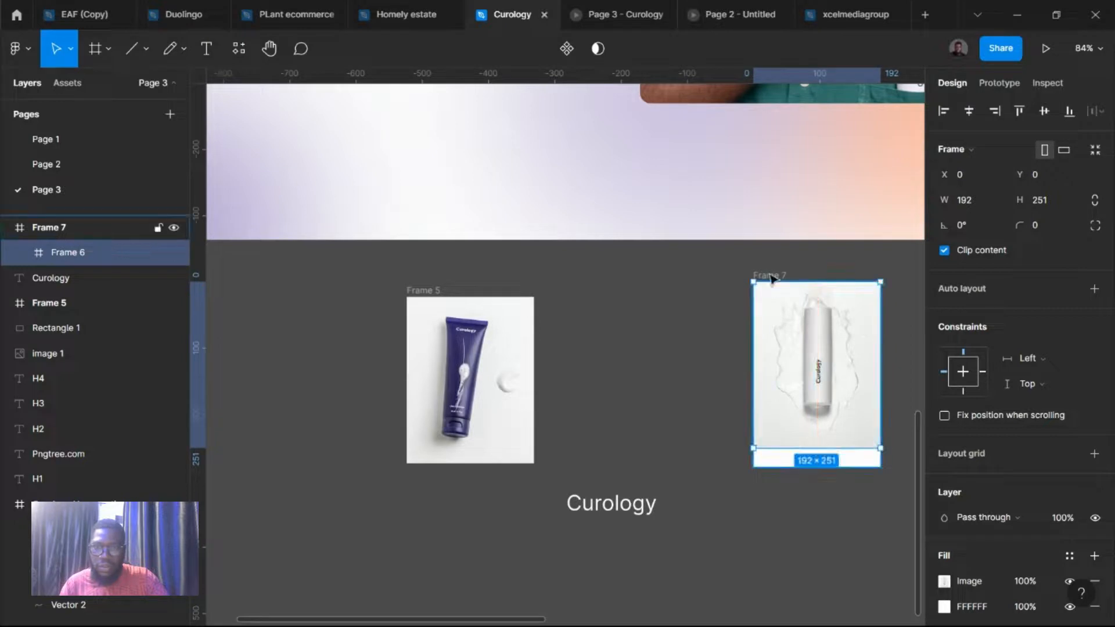
pyautogui.moveTo(771, 279); pyautogui.dragTo(644, 265)
# Step: Change the "Curology" text's fill to black (000000) and its font weight to Semi Bold
pyautogui.click(632, 511)
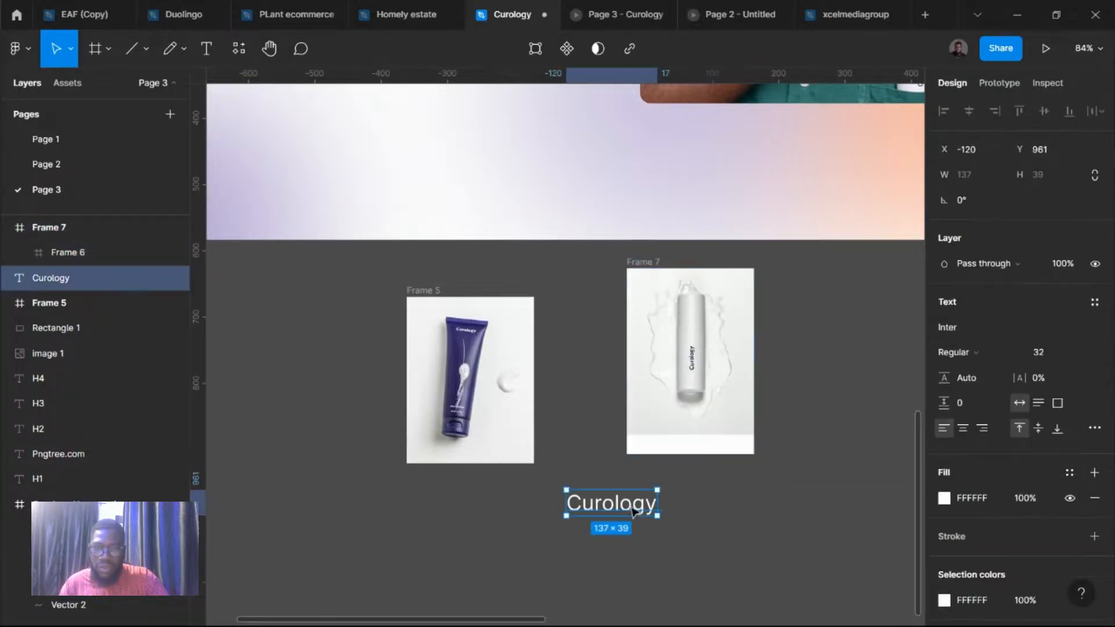
pyautogui.click(944, 499)
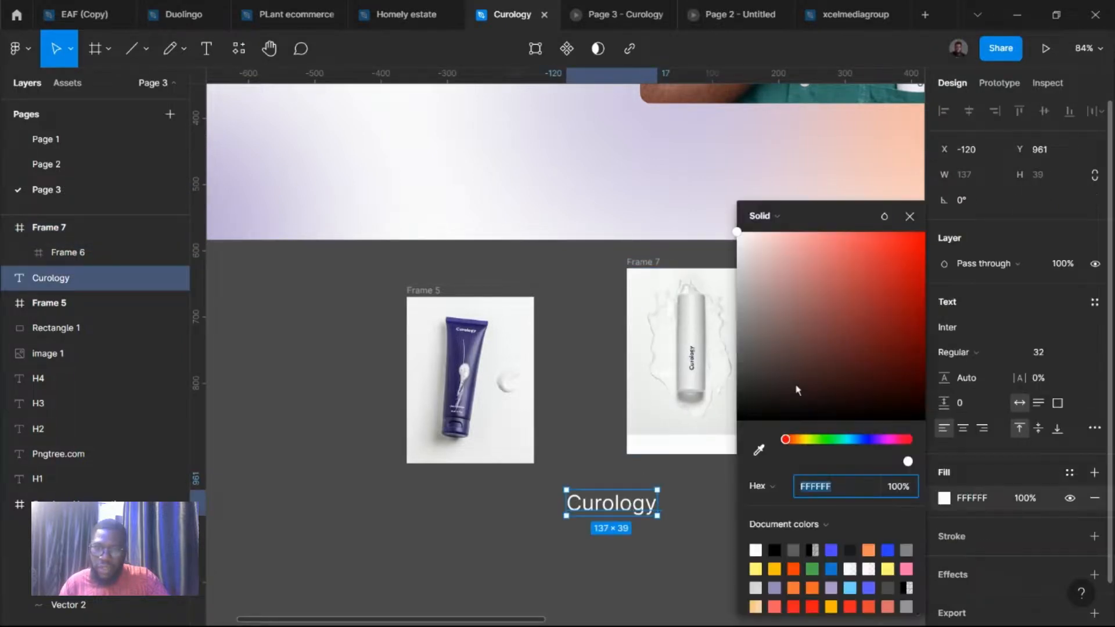
pyautogui.moveTo(797, 391); pyautogui.dragTo(630, 573)
pyautogui.click(973, 352)
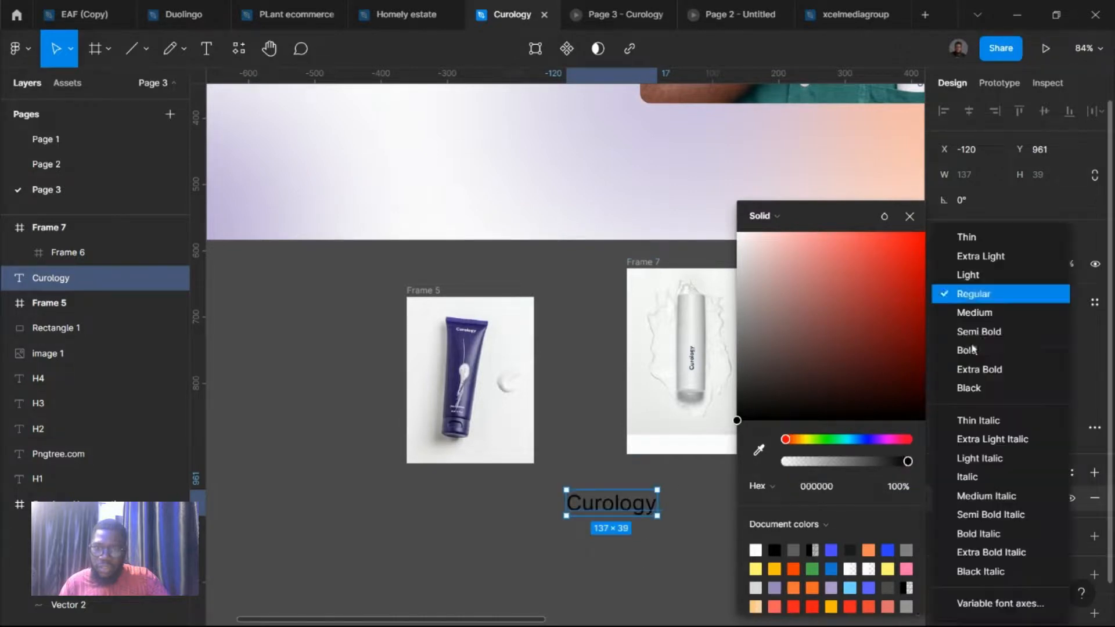
pyautogui.click(965, 339)
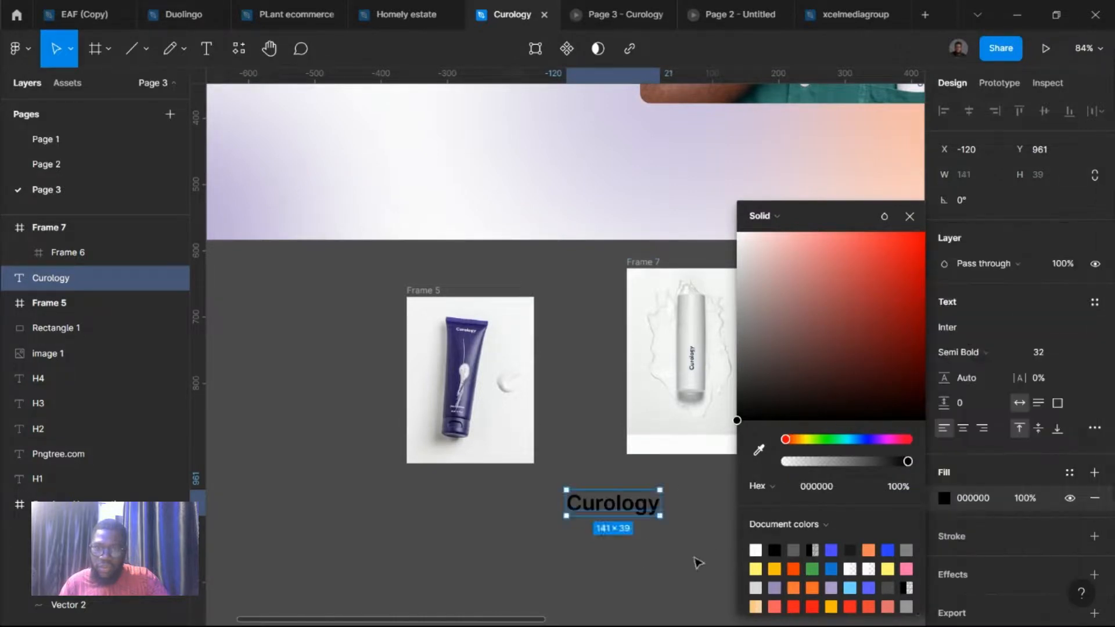
pyautogui.click(667, 530)
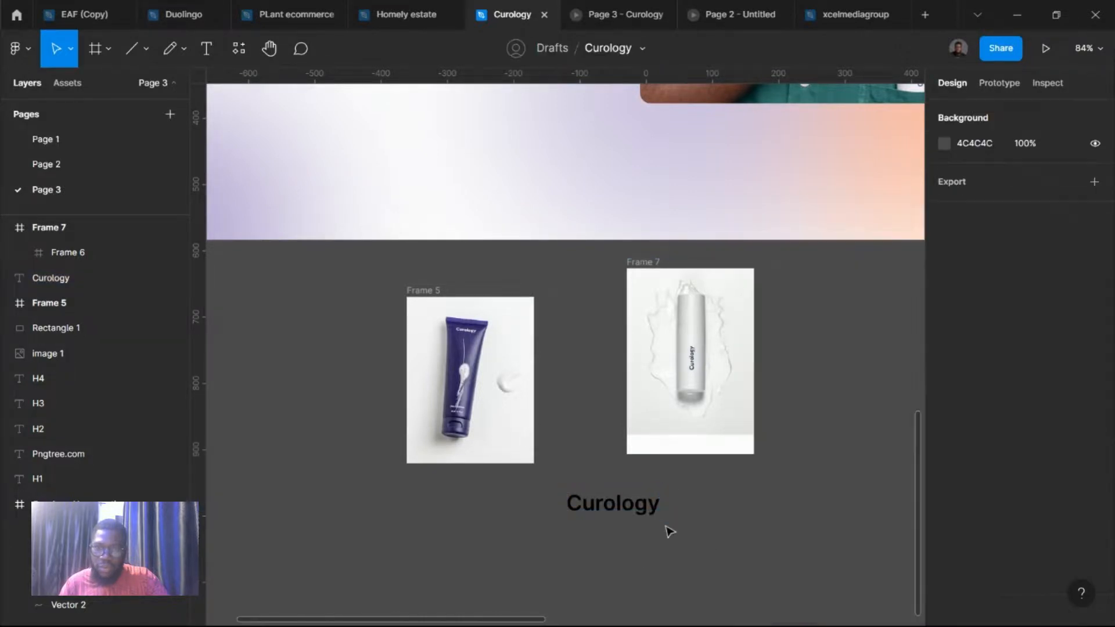
# Step: Extend Frame 7 downward and place the "Curology" text inside it below the product photo, at about X 10, Y 257
pyautogui.click(653, 267)
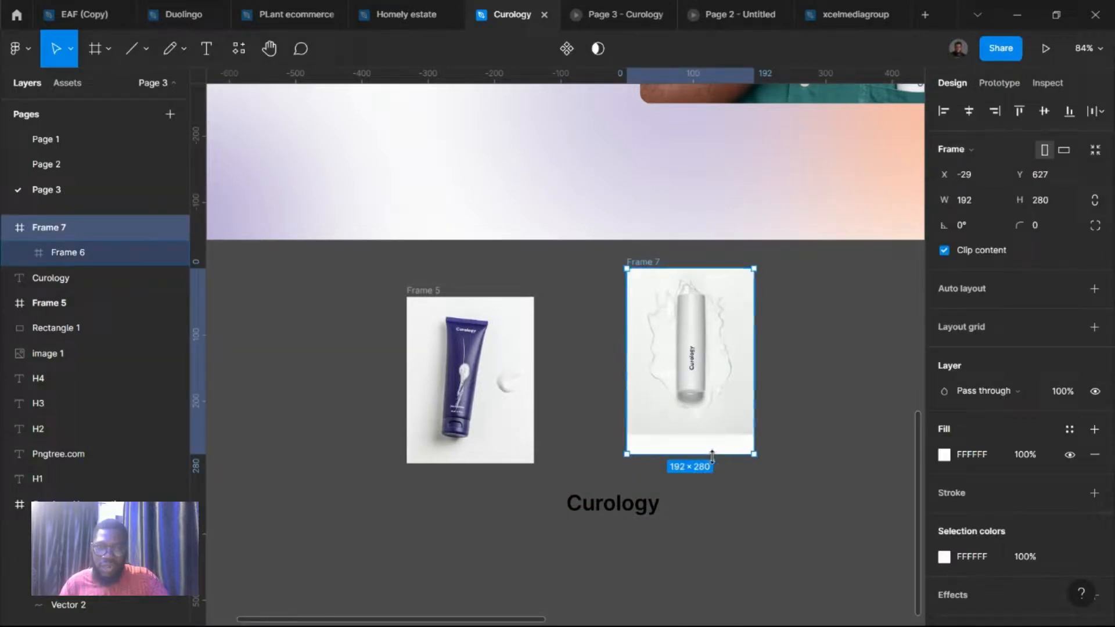
pyautogui.moveTo(713, 456); pyautogui.dragTo(718, 479)
pyautogui.click(639, 504)
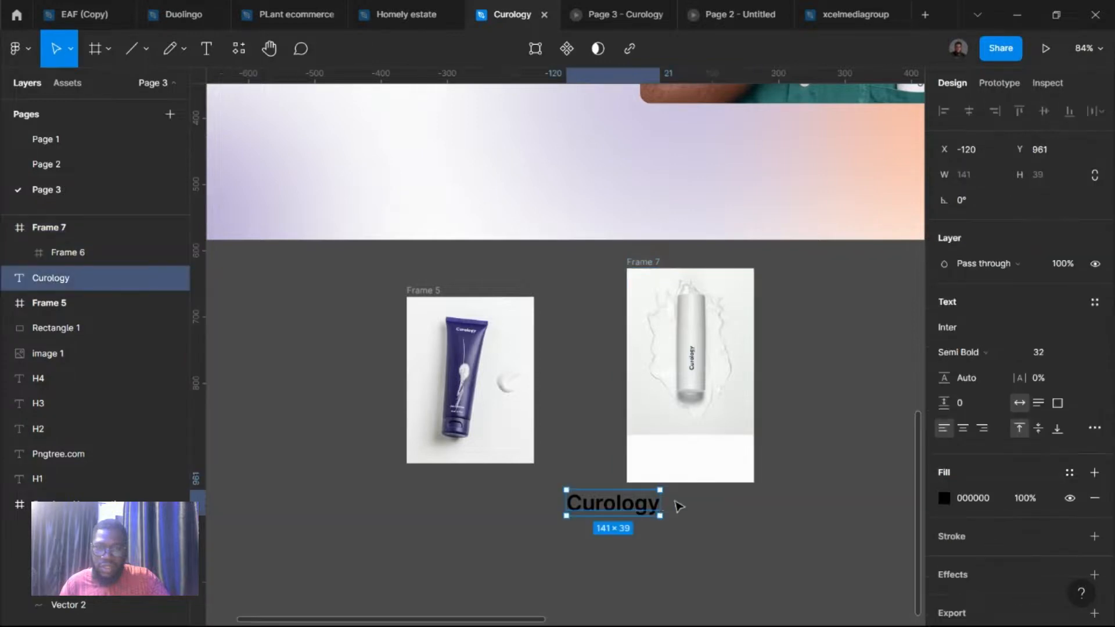
pyautogui.moveTo(644, 508); pyautogui.dragTo(710, 463)
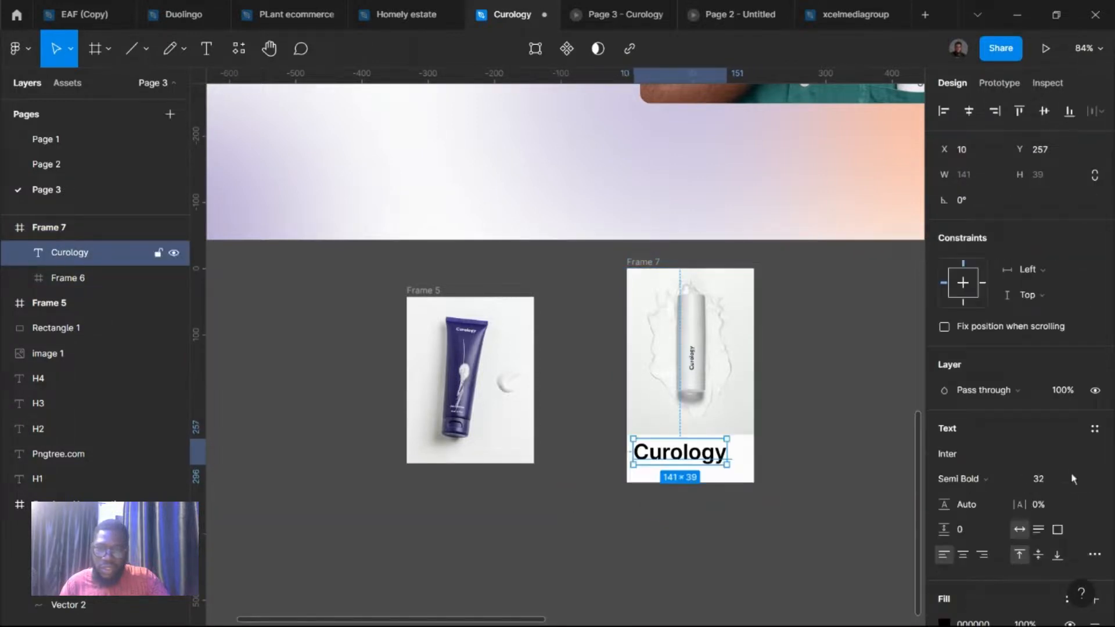
# Step: Set the font size of the "Curology" text in Frame 7 to 24
pyautogui.click(1060, 485)
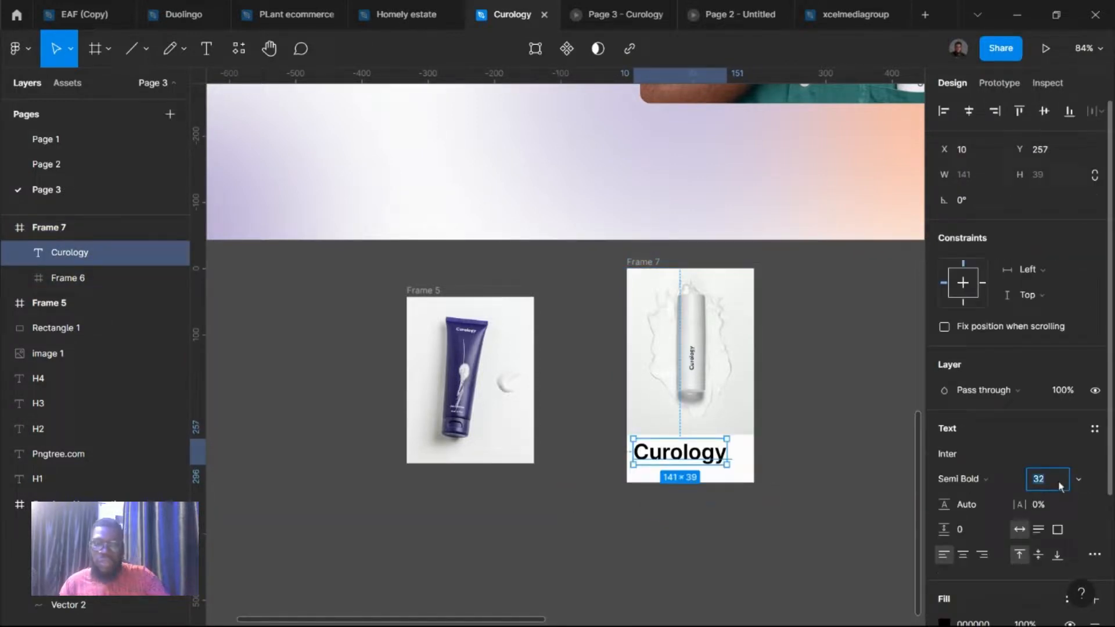
pyautogui.write('24')
pyautogui.press('Return')
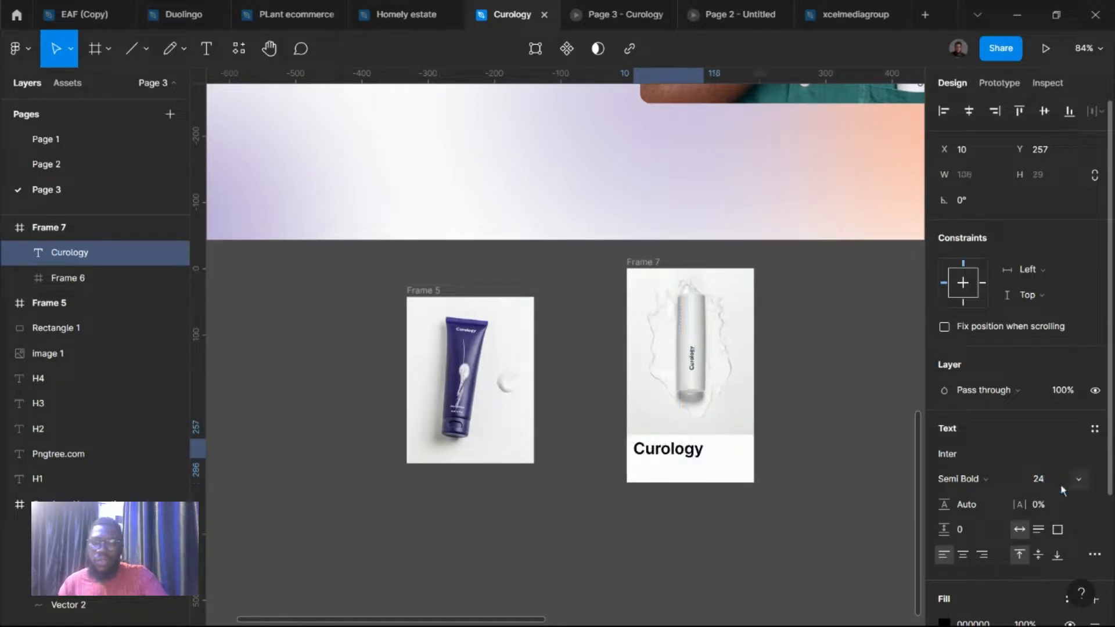
pyautogui.click(727, 542)
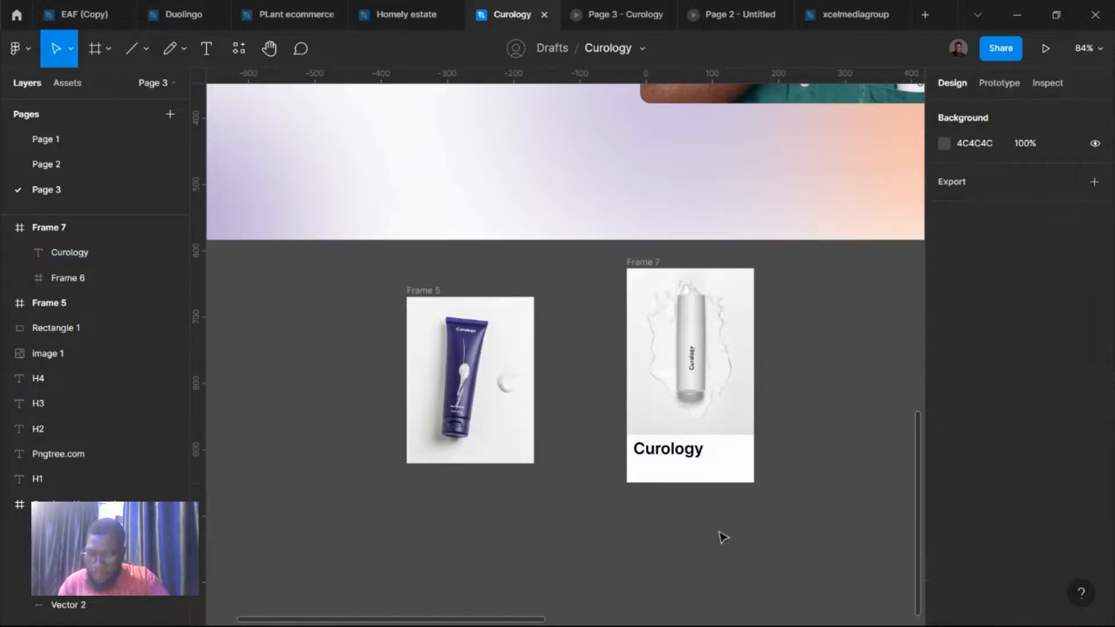
# Step: Duplicate the "Curology" text directly beneath itself at X 10, Y 286 and change the copy to "The cleanser"
pyautogui.scroll(5, 723, 538)
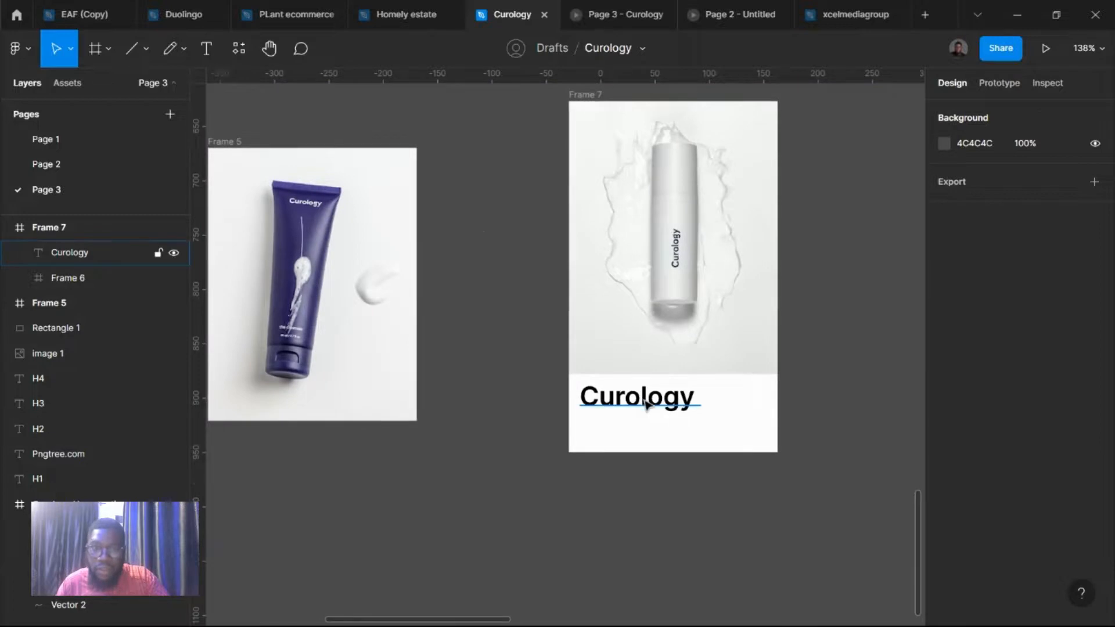
pyautogui.click(649, 405)
pyautogui.moveTo(647, 439); pyautogui.dragTo(648, 434)
pyautogui.doubleClick(645, 430)
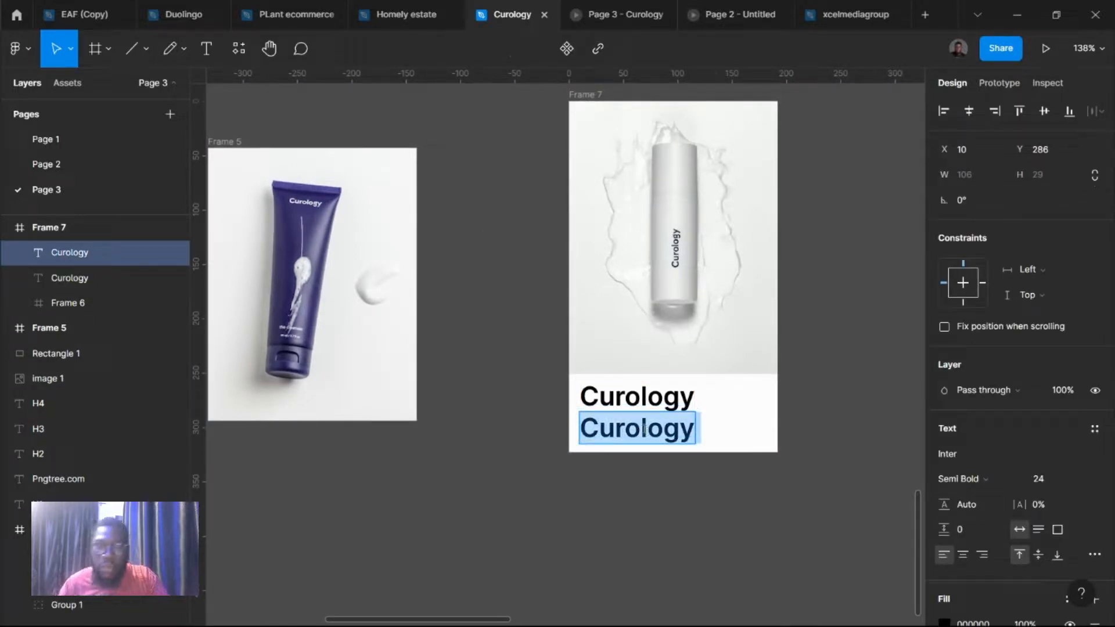
pyautogui.write('Thwe')
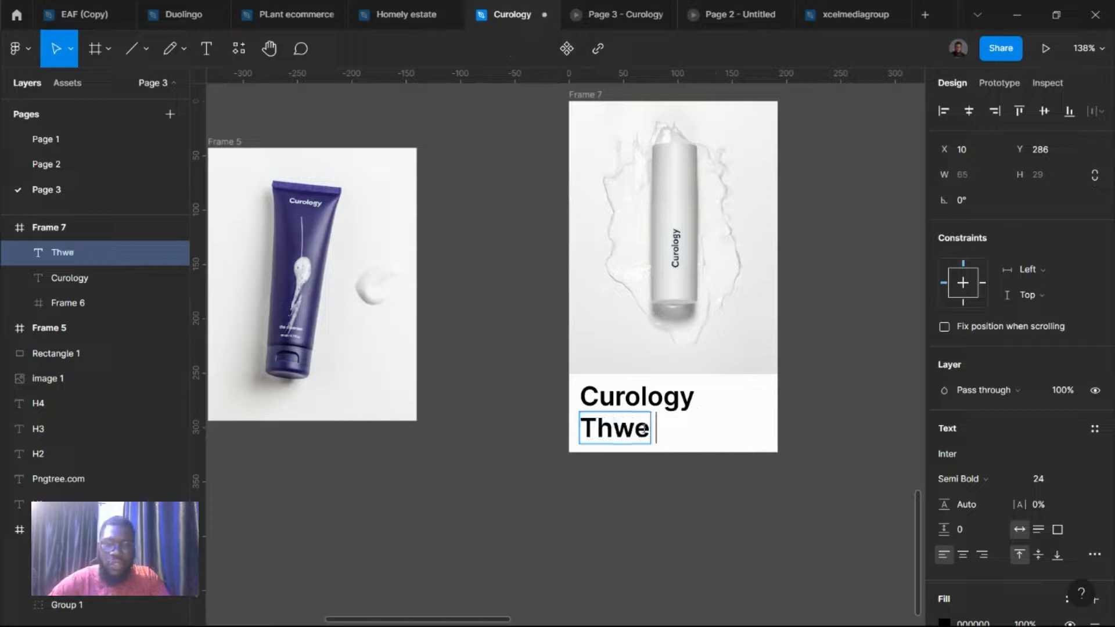
pyautogui.press('BackSpace')
pyautogui.press('BackSpace')
pyautogui.write('e c')
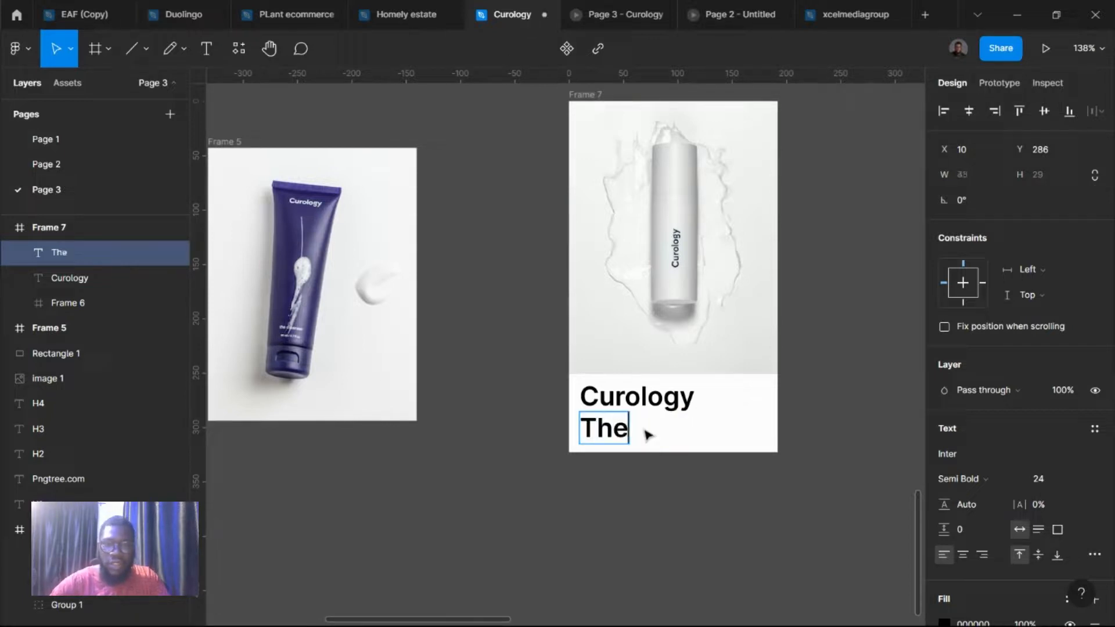
pyautogui.write('leanser')
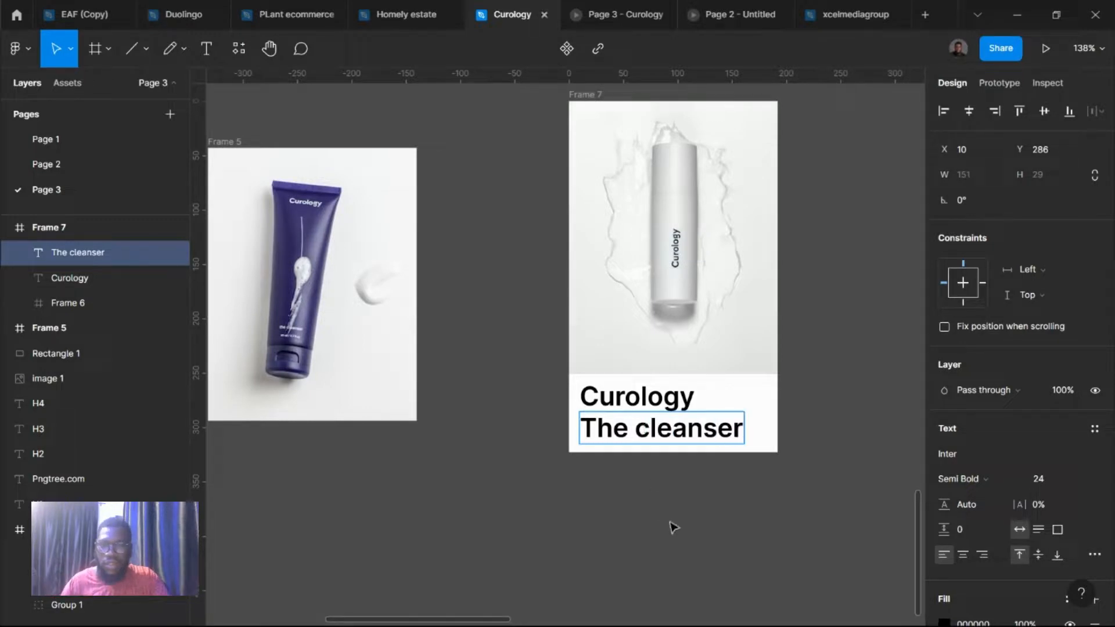
# Step: Set the font size of "The cleanser" text in Frame 7 to 18
pyautogui.press('Escape')
pyautogui.click(1049, 487)
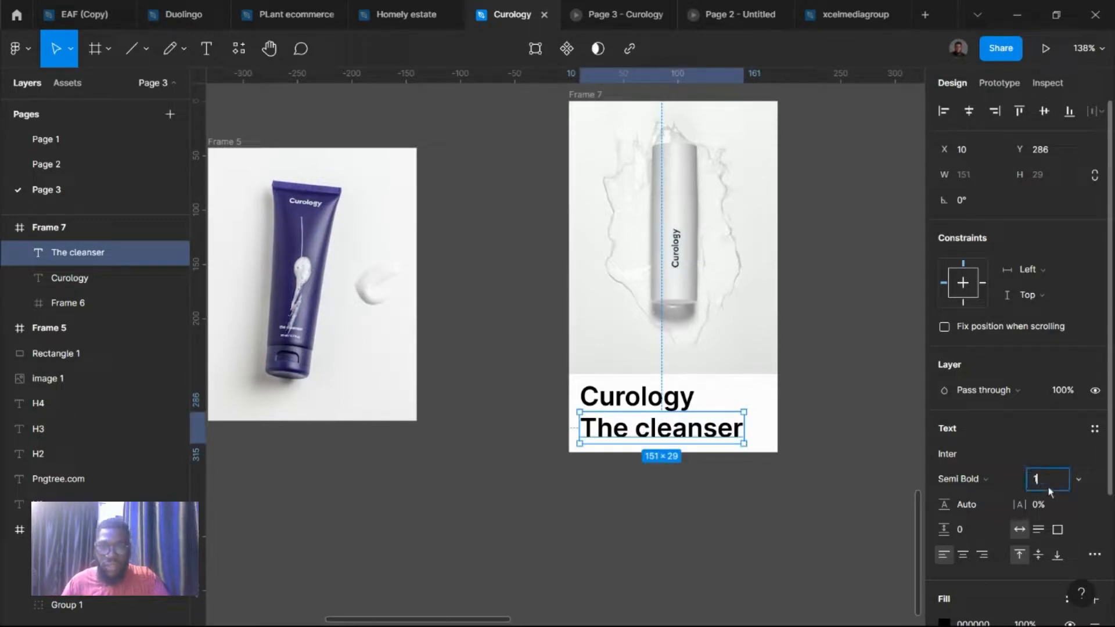
pyautogui.press('Return')
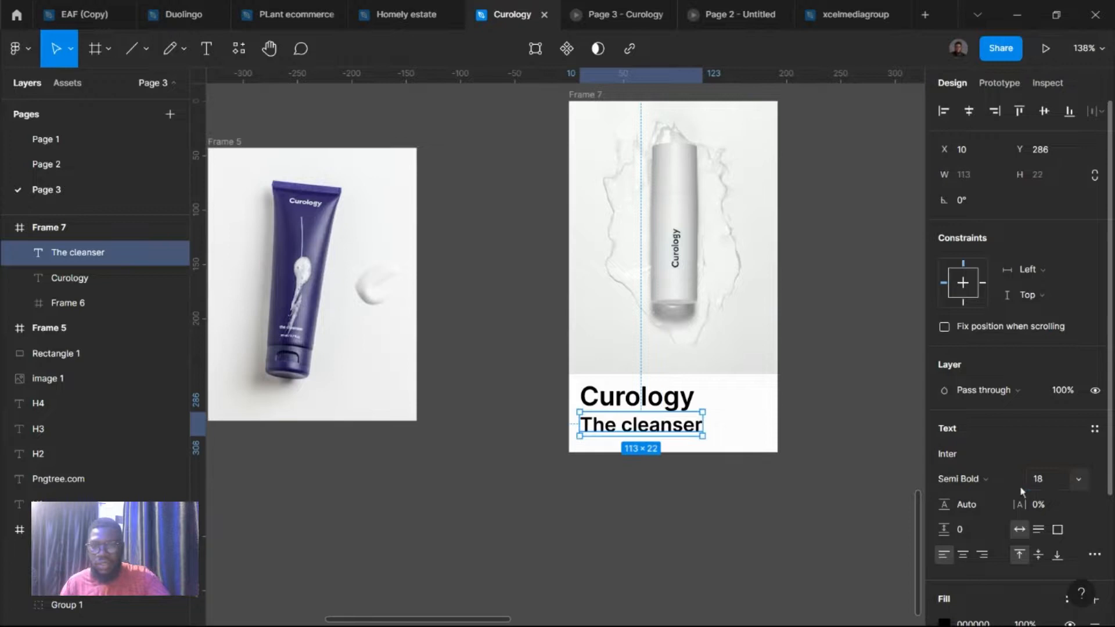
pyautogui.click(714, 567)
# Step: Extend Frame 7 downward to a height of 338 and duplicate "The cleanser" text below the original at about X 67, Y 314
pyautogui.scroll(3, 659, 374)
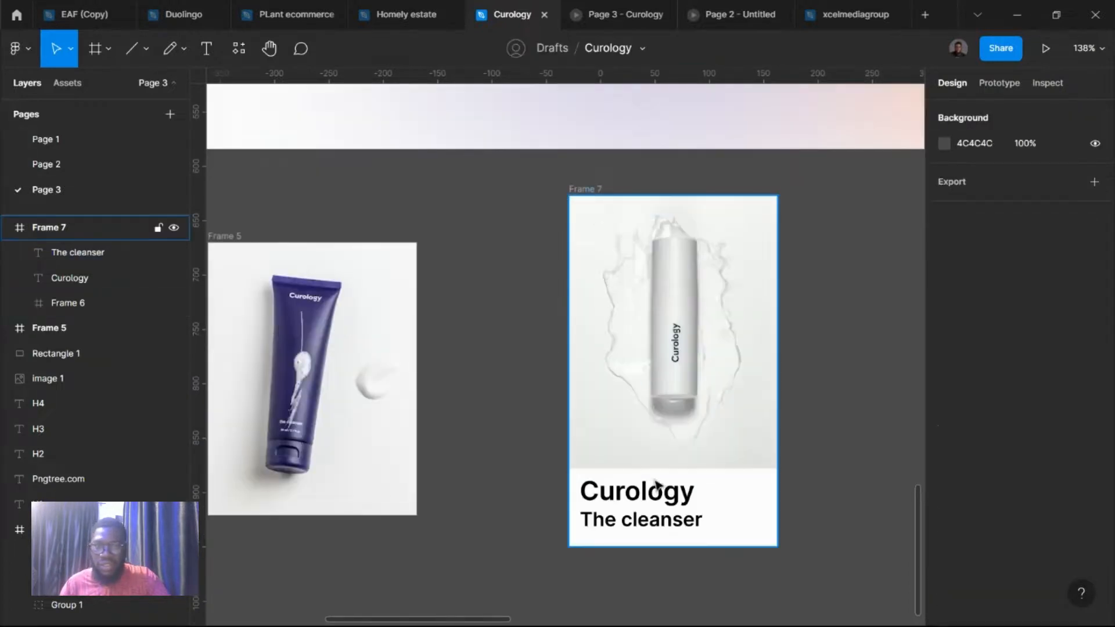
pyautogui.click(684, 544)
pyautogui.moveTo(685, 549); pyautogui.dragTo(686, 563)
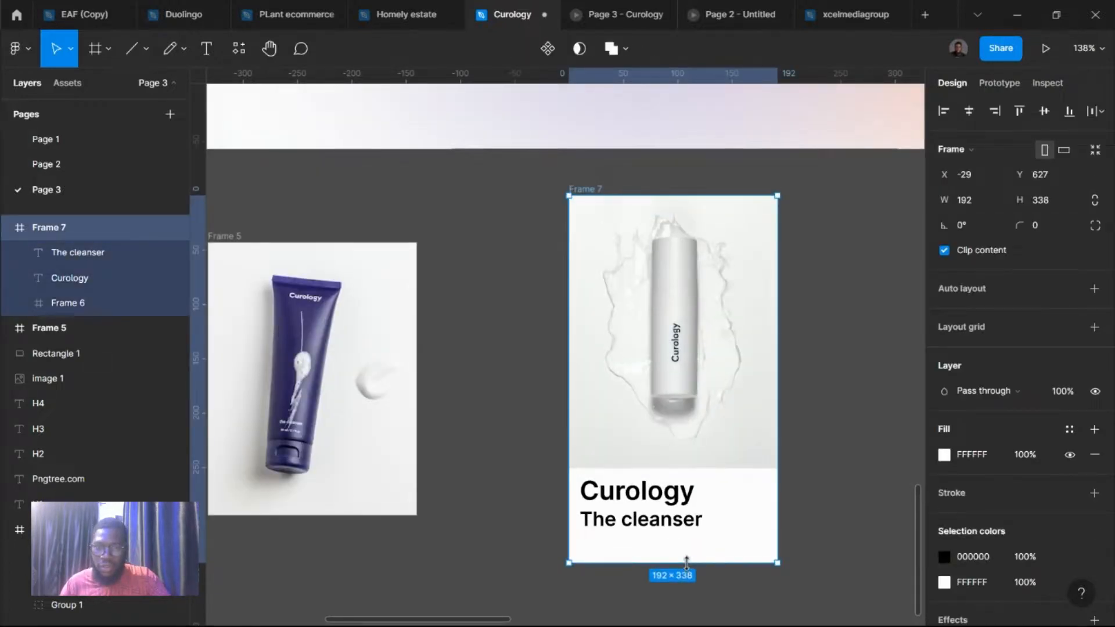
pyautogui.click(665, 529)
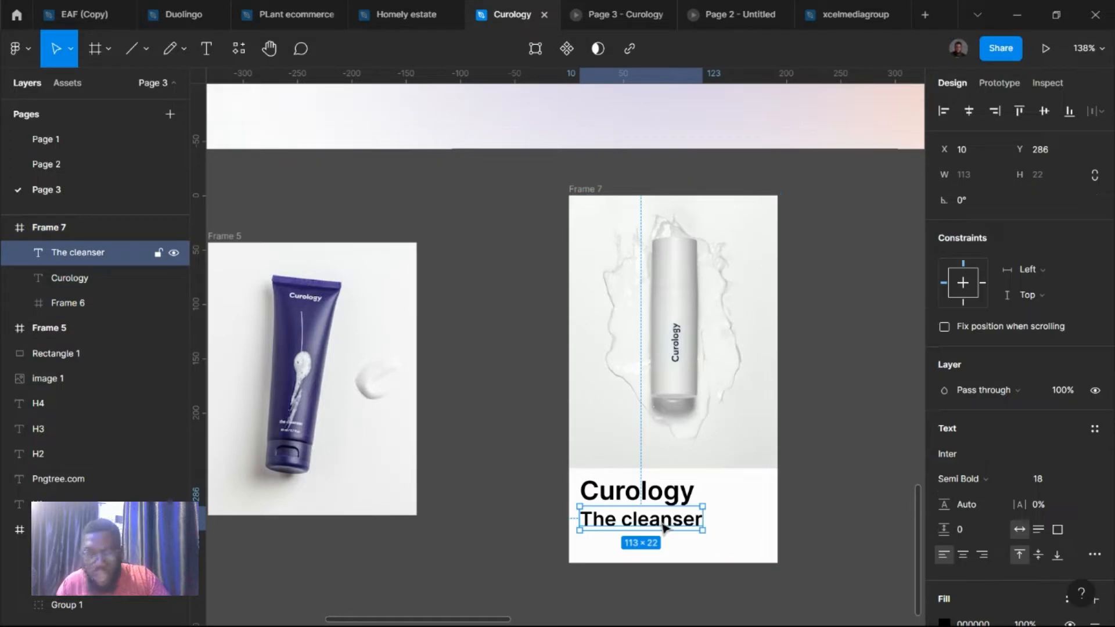
pyautogui.keyDown('alt'); pyautogui.moveTo(662, 525); pyautogui.dragTo(724, 556); pyautogui.keyUp('alt')
# Step: Change the fill of the original "The cleanser" text under "Curology" to dark grey (5E5E5E)
pyautogui.click(681, 525)
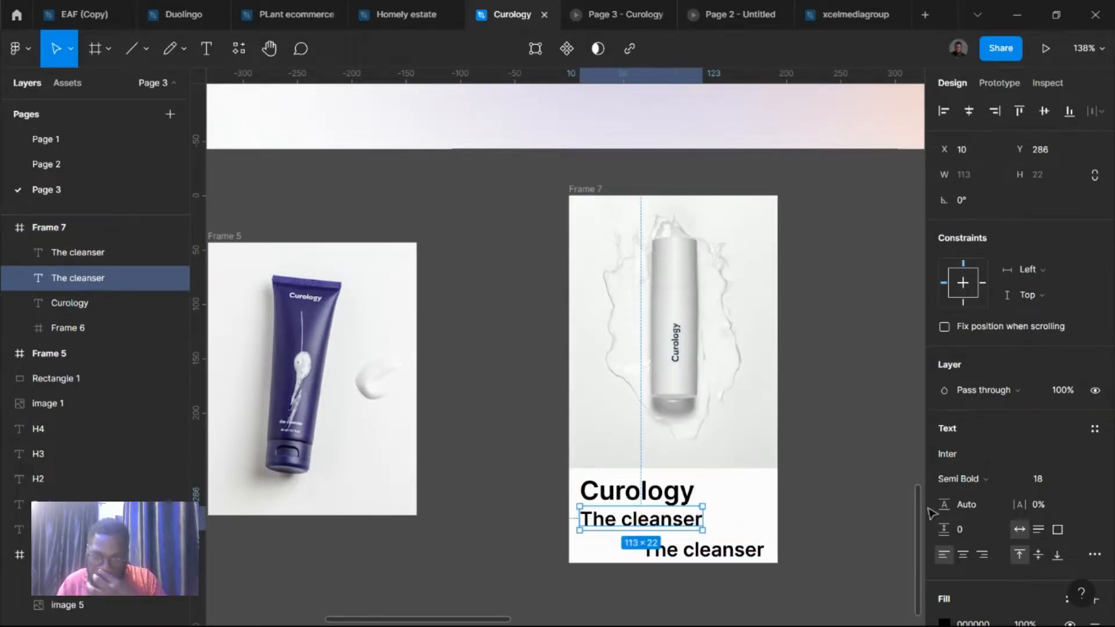
pyautogui.scroll(-3, 947, 528)
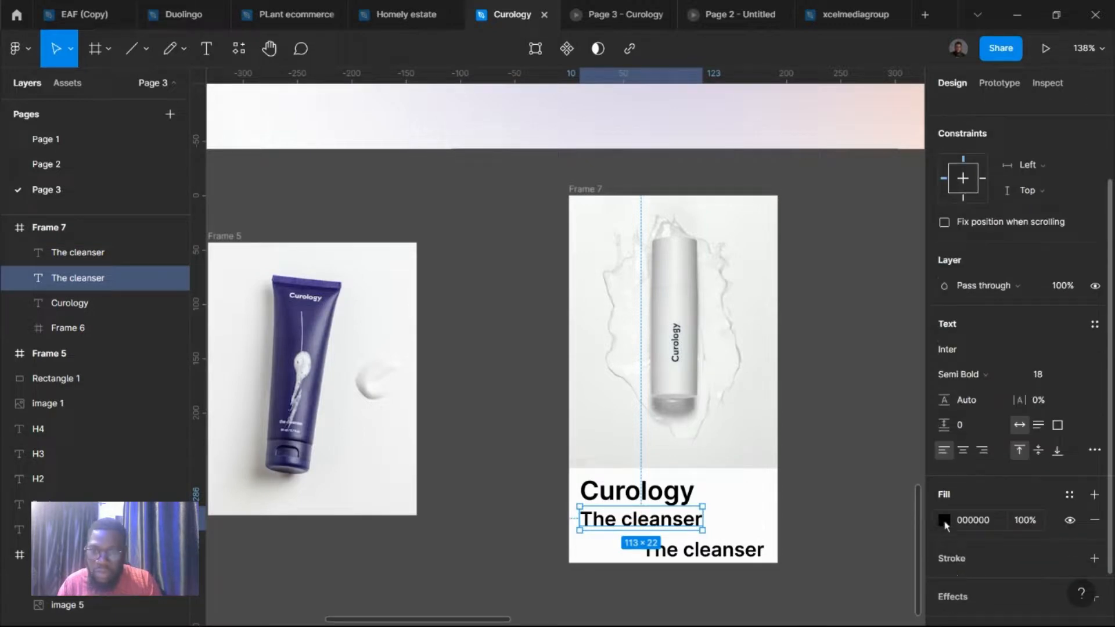
pyautogui.click(945, 526)
pyautogui.moveTo(833, 392); pyautogui.dragTo(726, 398)
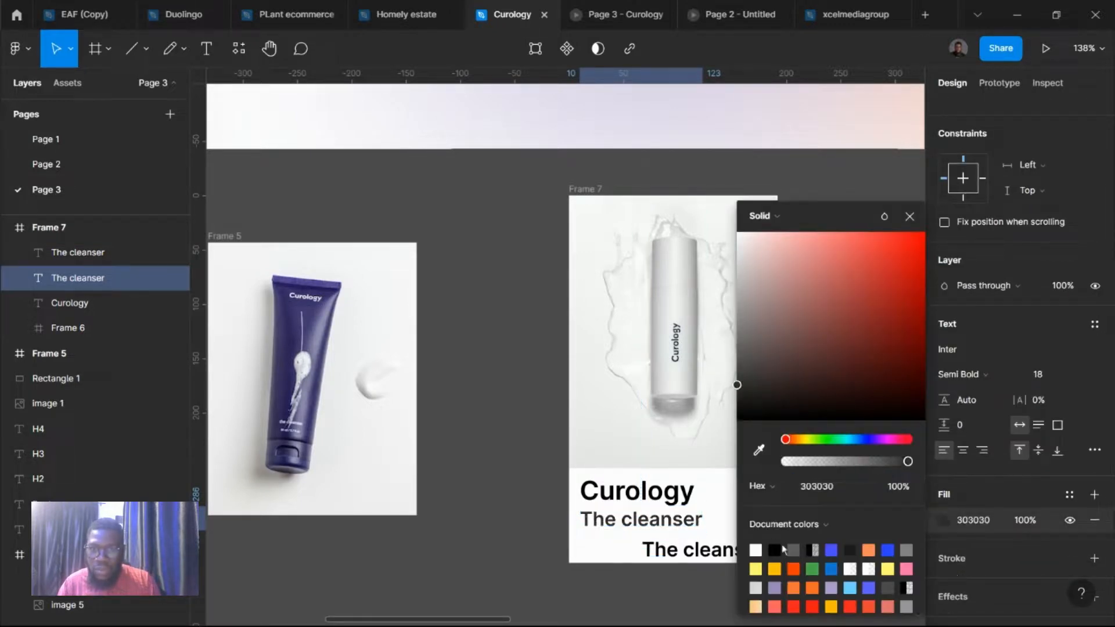
pyautogui.click(698, 571)
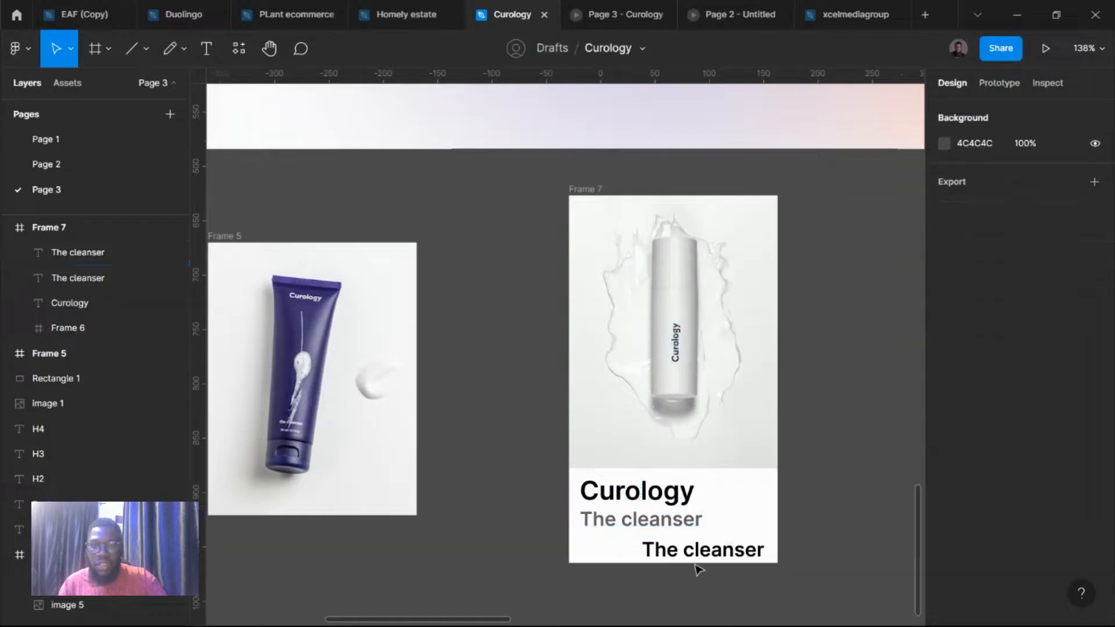
# Step: Change the duplicated text to "$39" and place it in the card's lower-right corner, at about X 147, Y 308
pyautogui.click(703, 559)
pyautogui.doubleClick(697, 555)
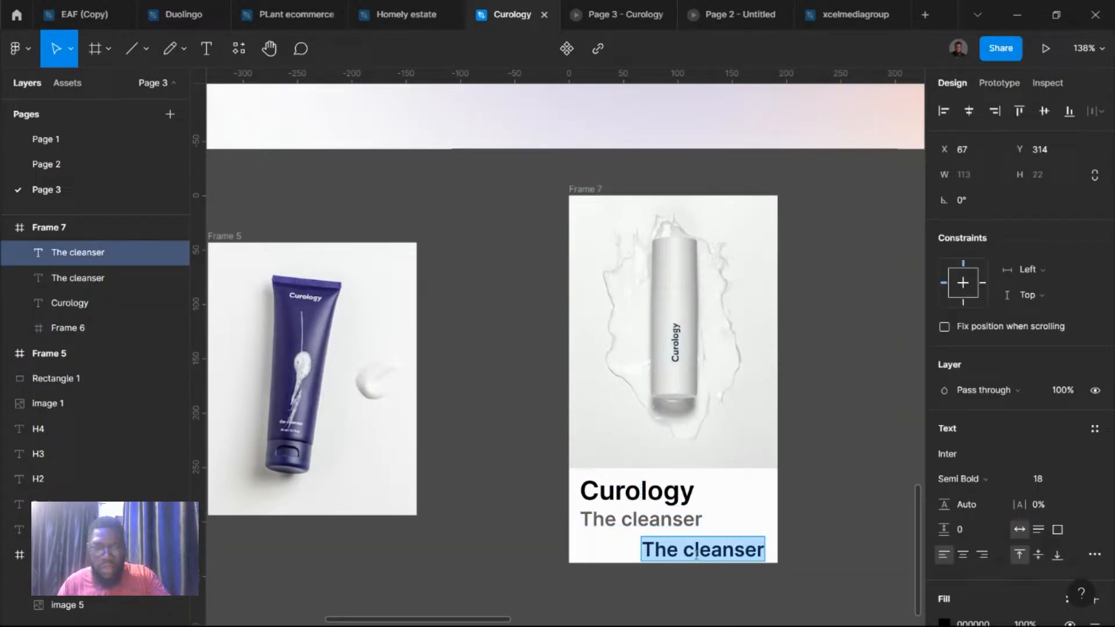
pyautogui.write('$39')
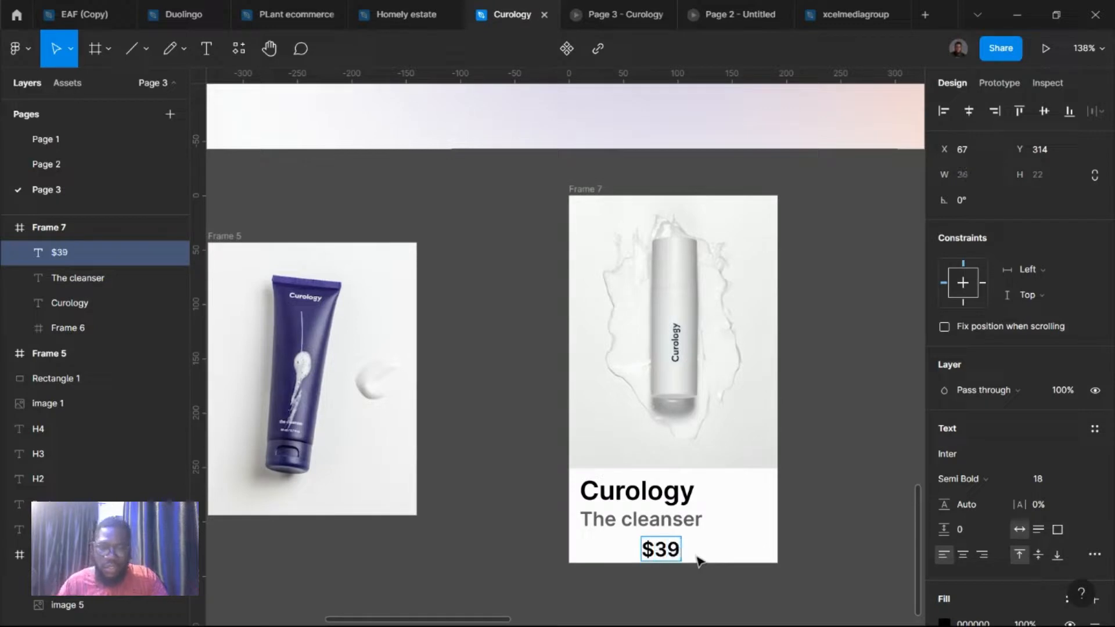
pyautogui.press('Escape')
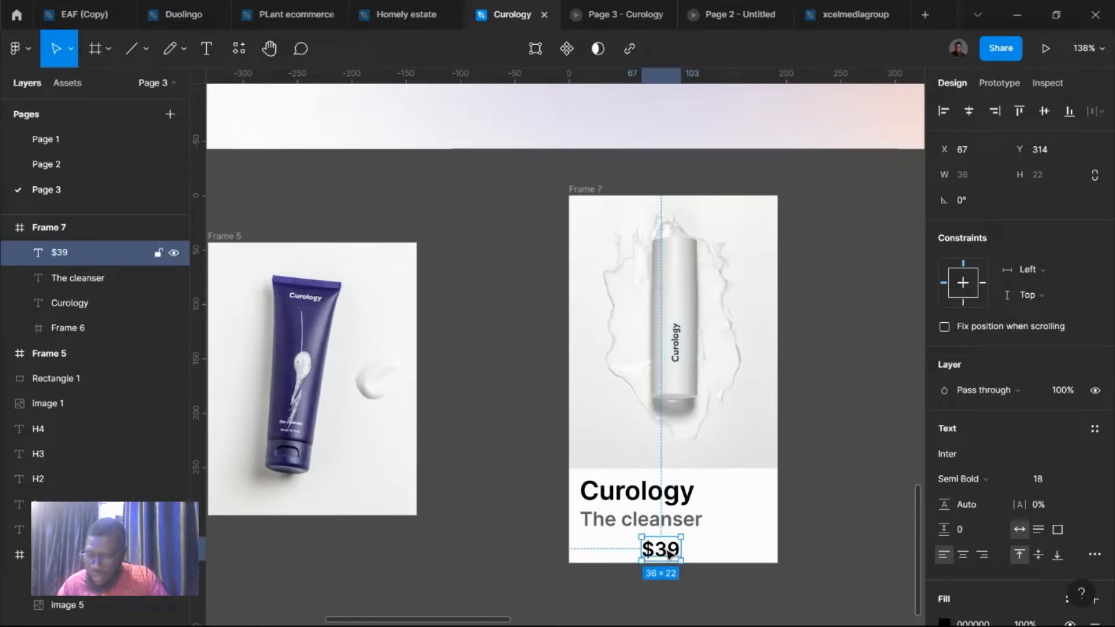
pyautogui.moveTo(668, 554); pyautogui.dragTo(755, 547)
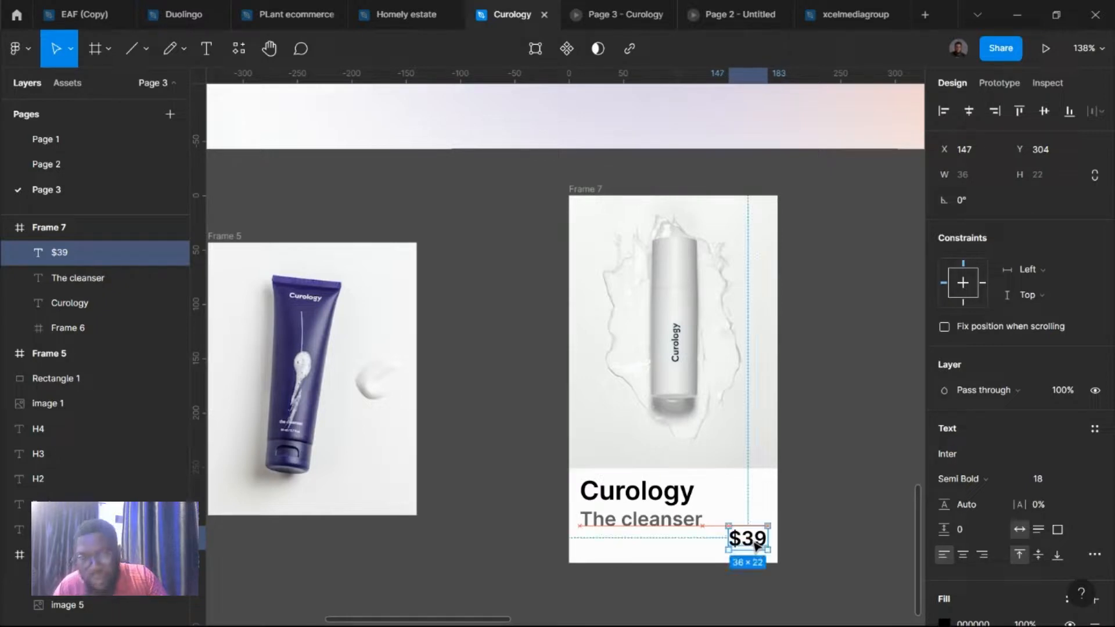
# Step: Change the fill of the "$39" price text to orange (FF7337)
pyautogui.scroll(-3, 878, 558)
pyautogui.scroll(-3, 955, 540)
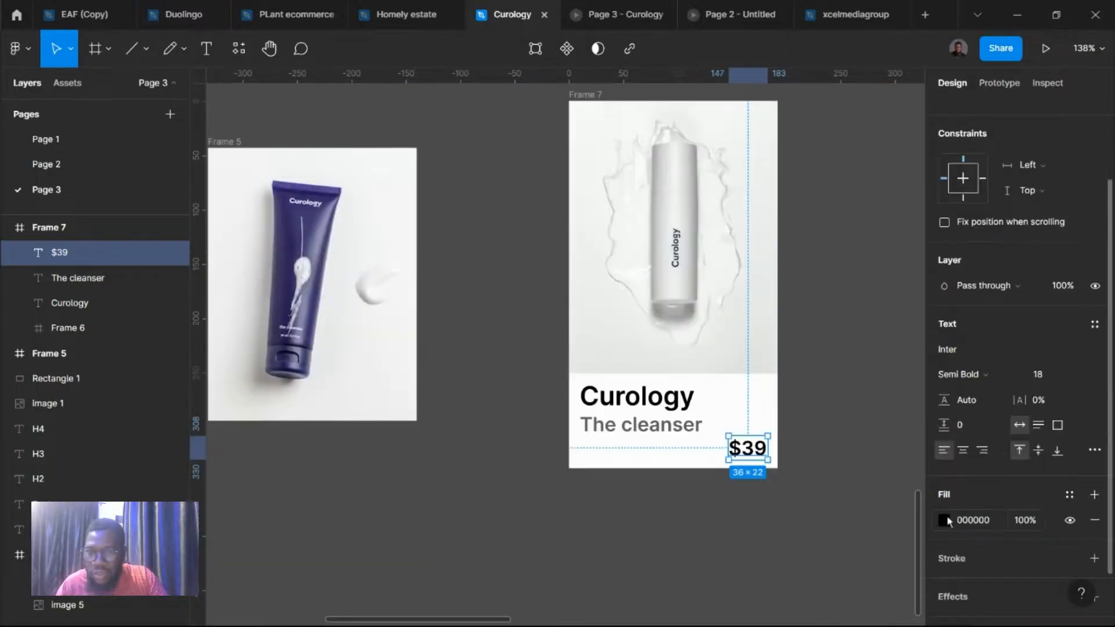
pyautogui.click(945, 520)
pyautogui.click(870, 548)
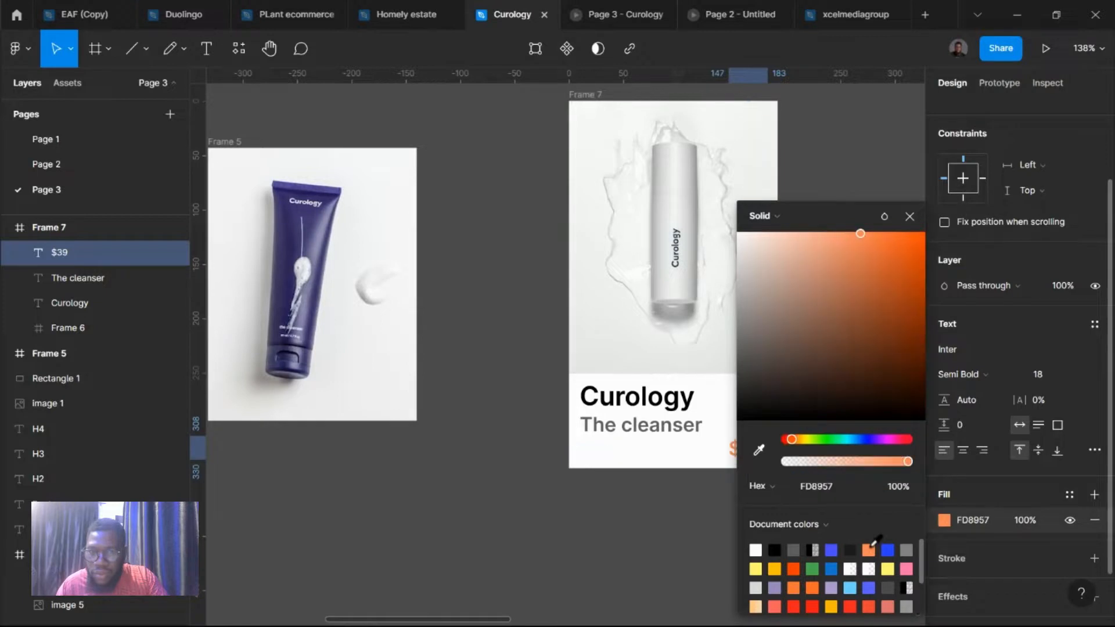
pyautogui.click(633, 533)
pyautogui.scroll(-5, 633, 532)
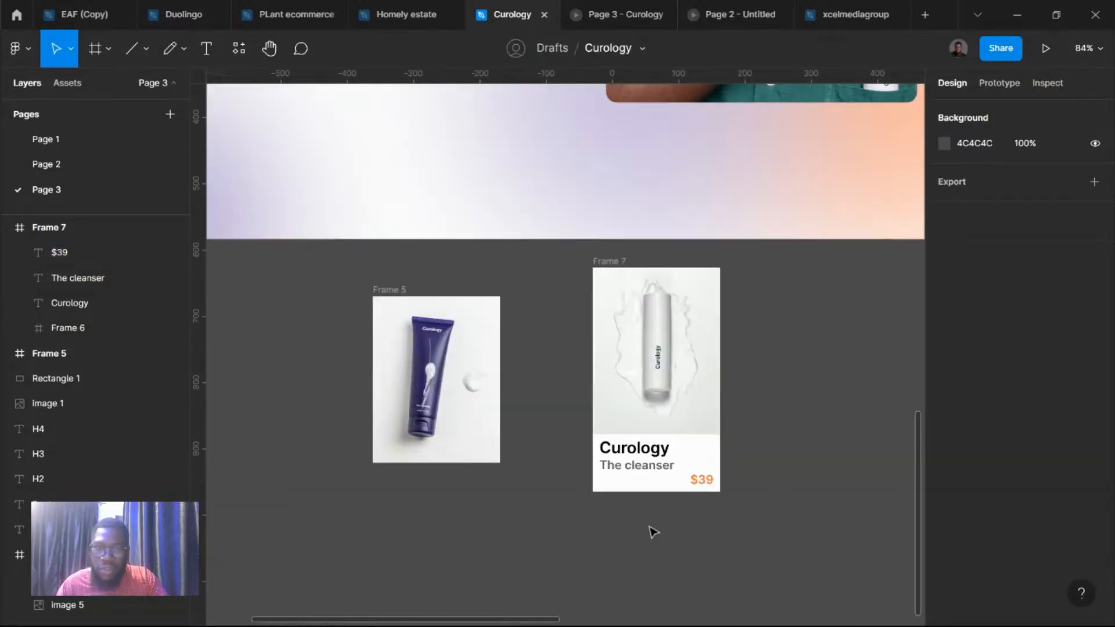
# Step: Add a drop shadow effect to the Frame 7 product card
pyautogui.click(607, 267)
pyautogui.scroll(-3, 952, 575)
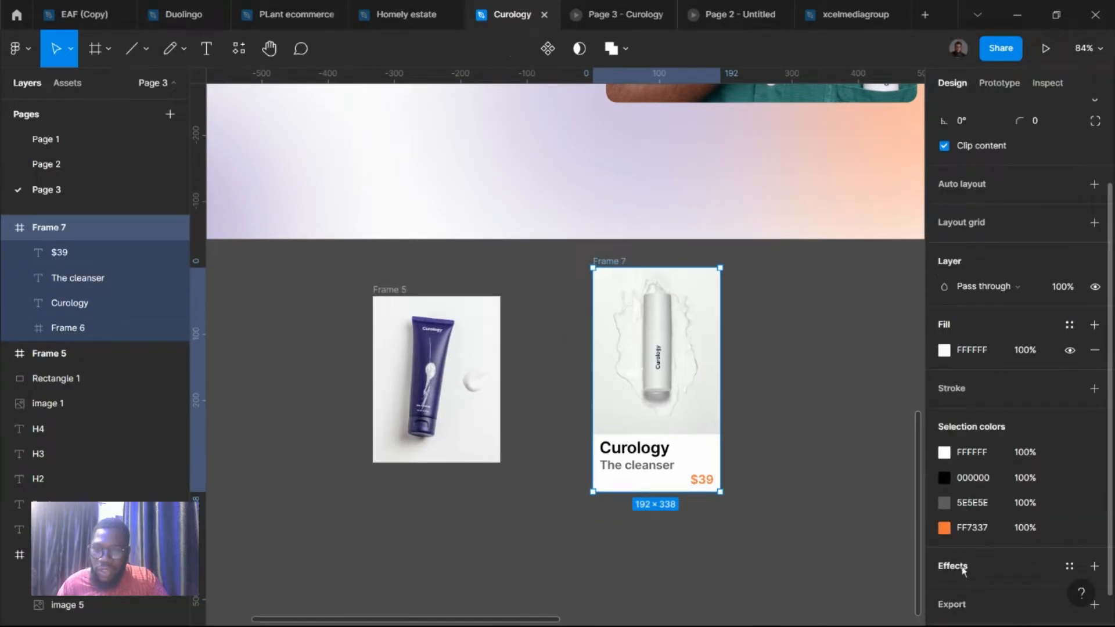
pyautogui.click(1094, 567)
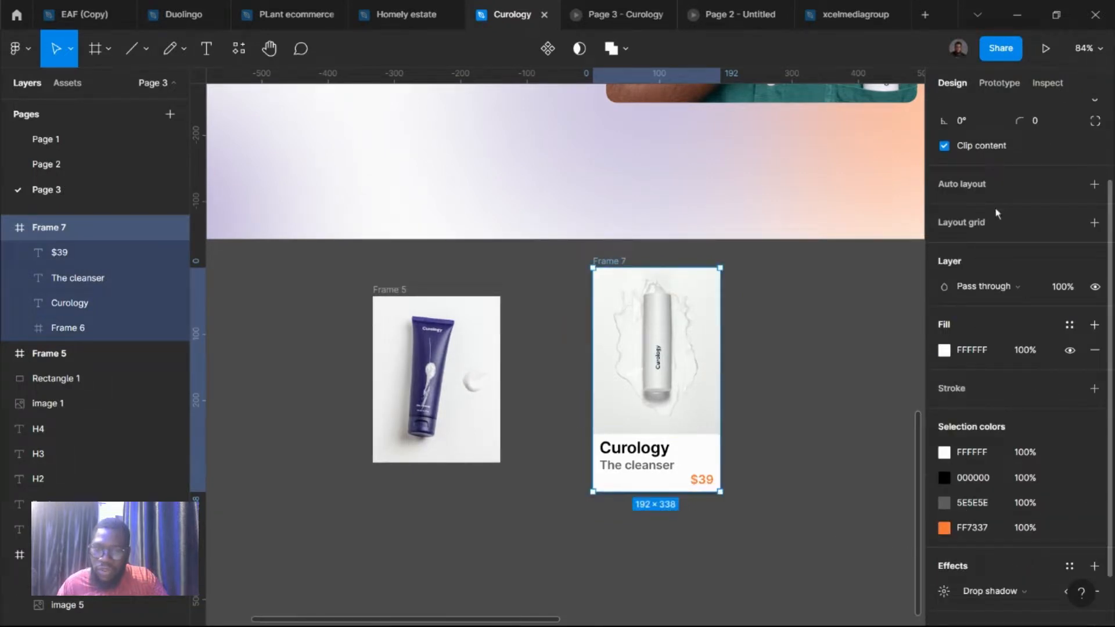
# Step: Set the corner radius of Frame 7 to 4, keeping the card's contents in their original layout
pyautogui.scroll(3, 692, 294)
pyautogui.scroll(2, 1050, 229)
pyautogui.click(1046, 116)
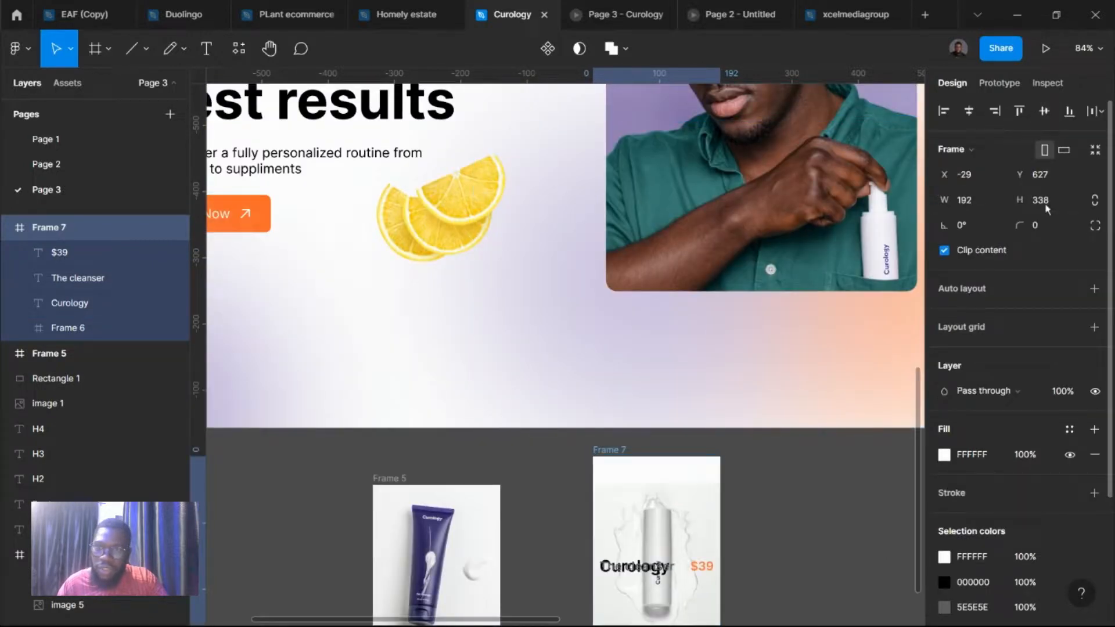
pyautogui.scroll(-2, 754, 444)
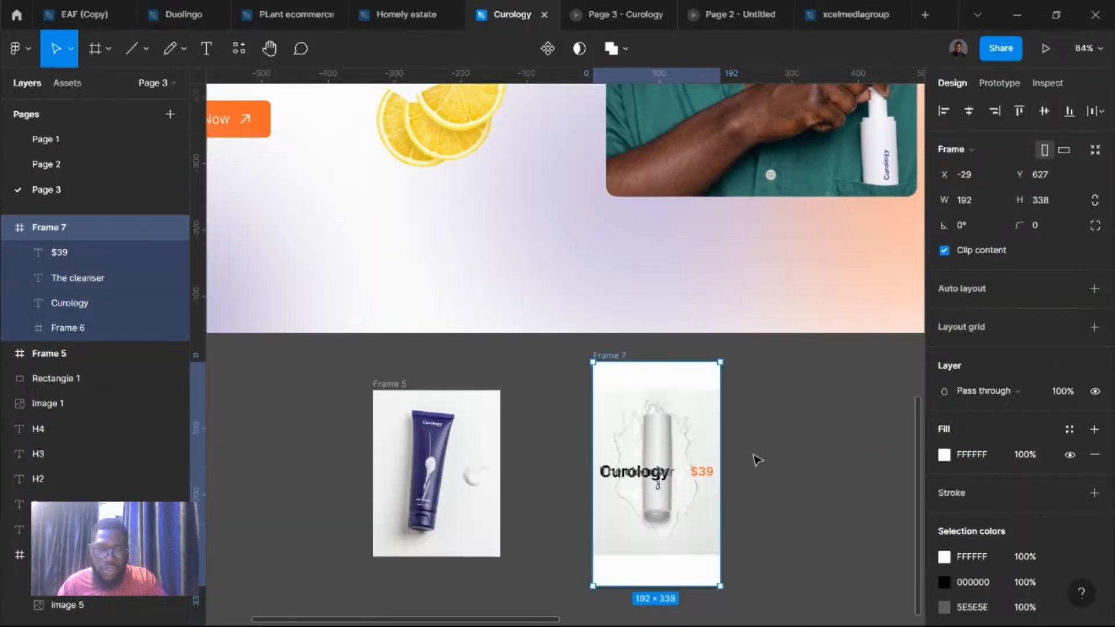
pyautogui.hotkey('ctrl', 'z')
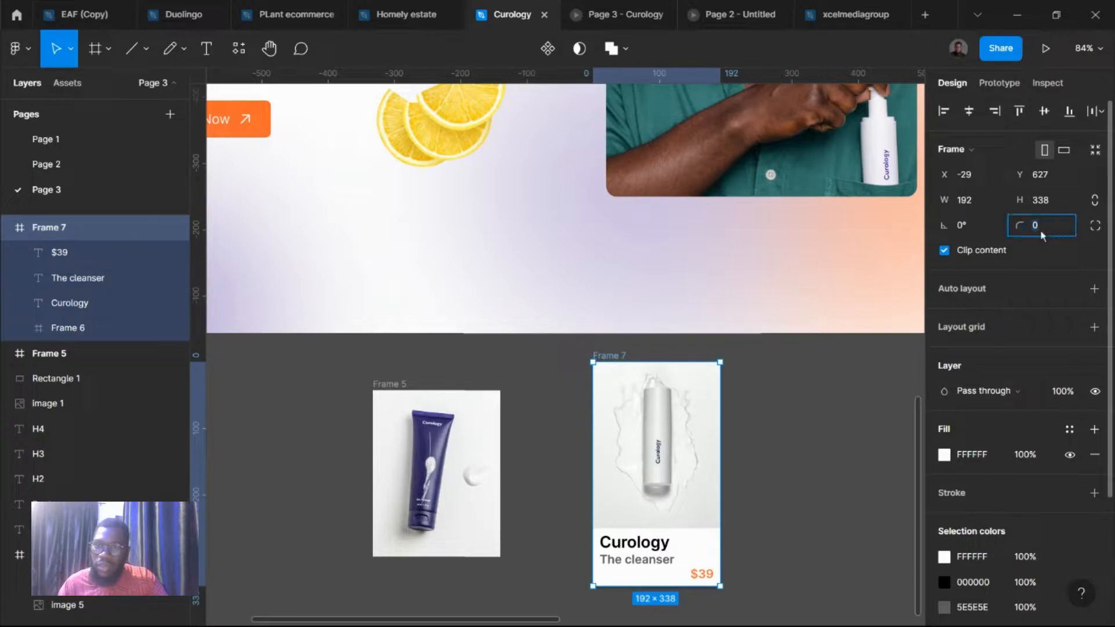
pyautogui.write('4')
pyautogui.press('Return')
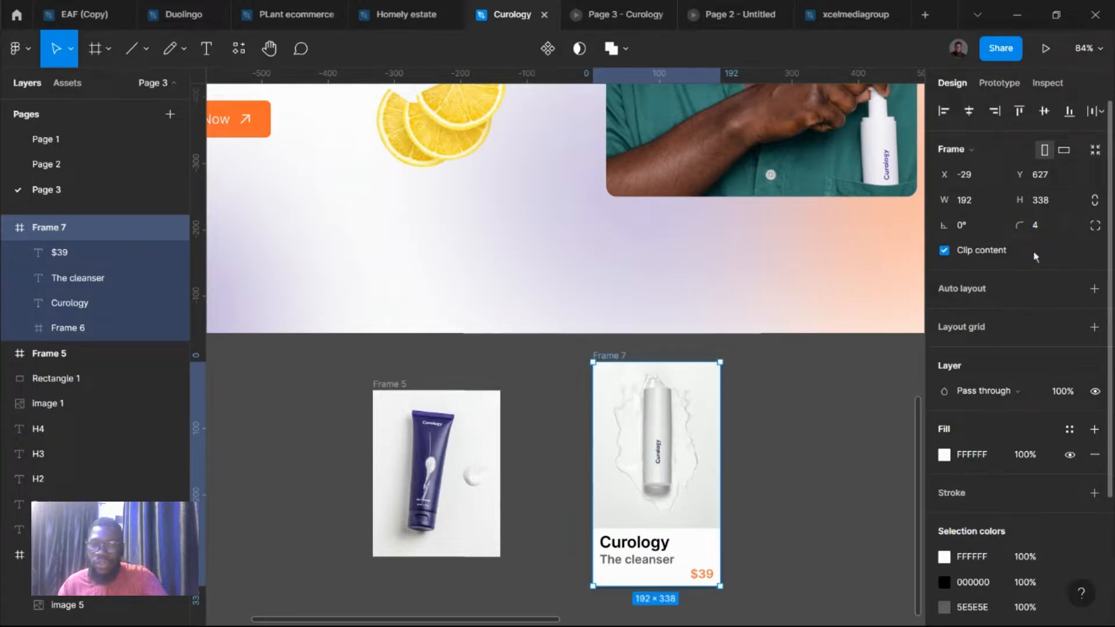
# Step: Set Frame 7's drop shadow to an X offset of 22, a blur of 40 and an opacity of 10%
pyautogui.scroll(-3, 1000, 502)
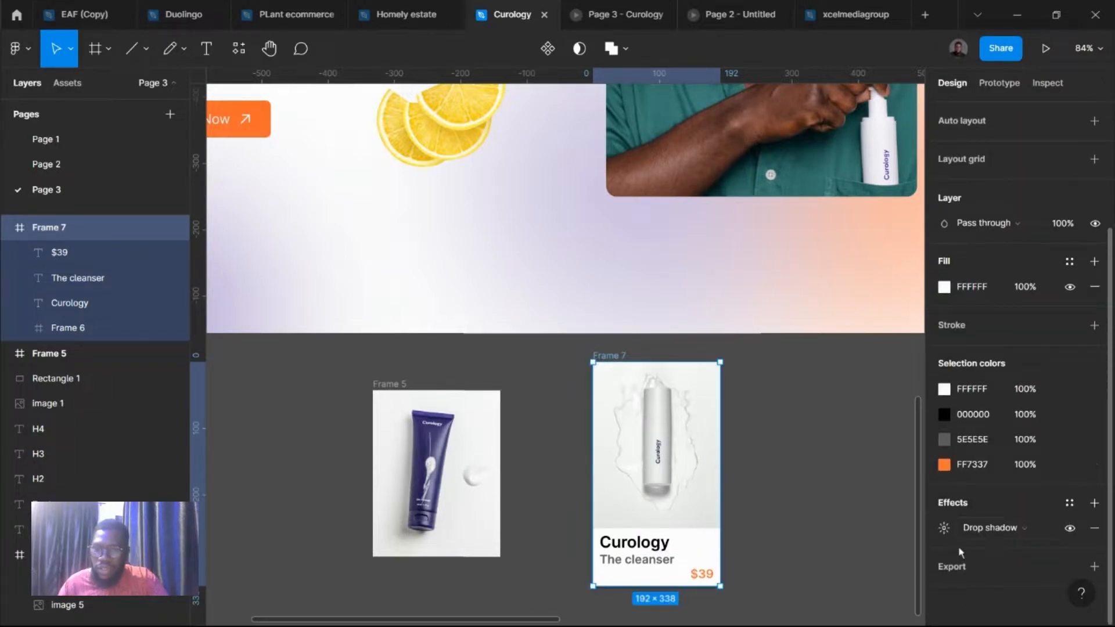
pyautogui.click(945, 528)
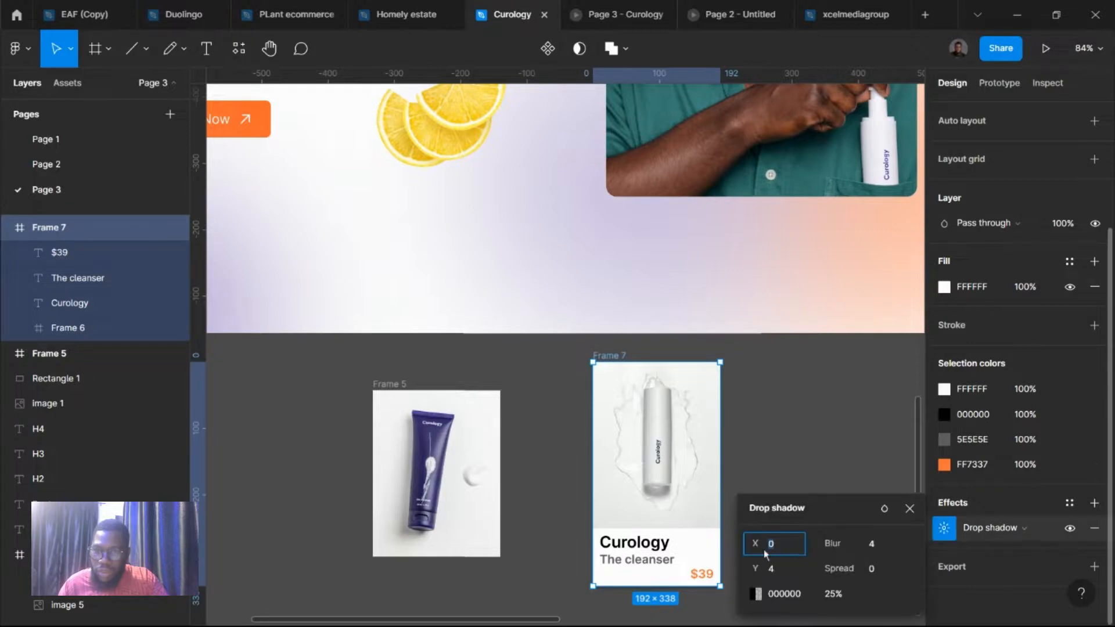
pyautogui.moveTo(757, 544); pyautogui.dragTo(837, 544)
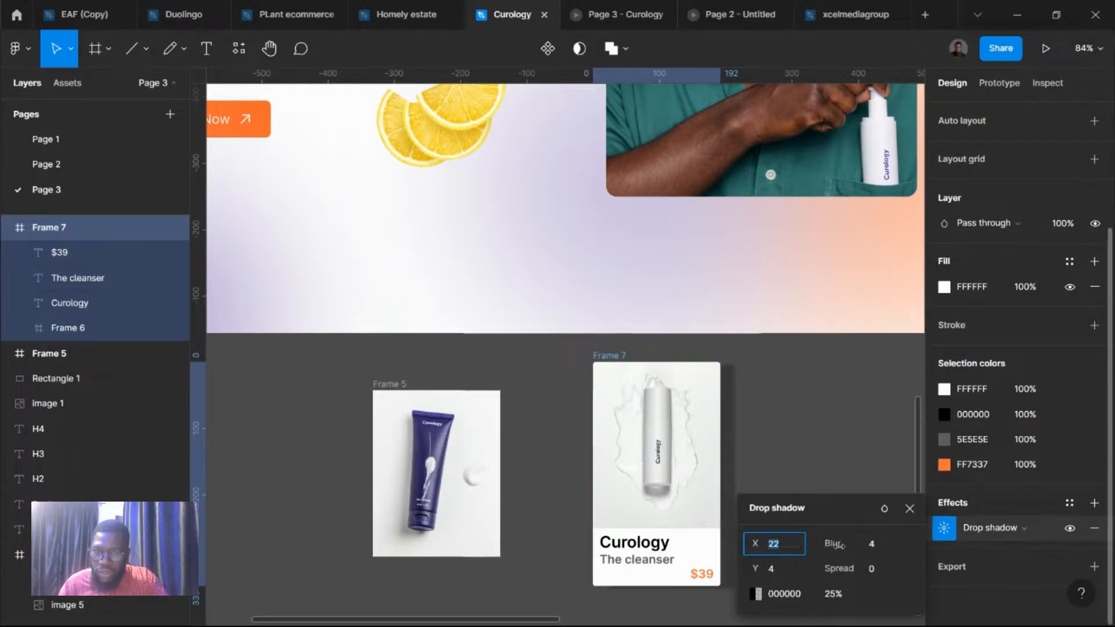
pyautogui.click(835, 593)
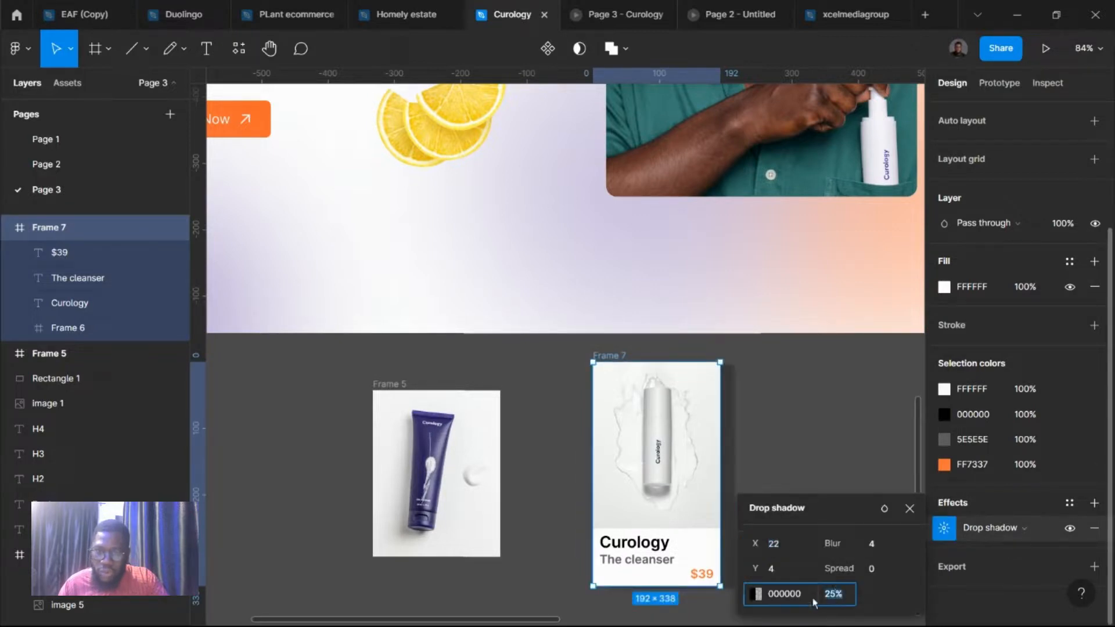
pyautogui.write('10')
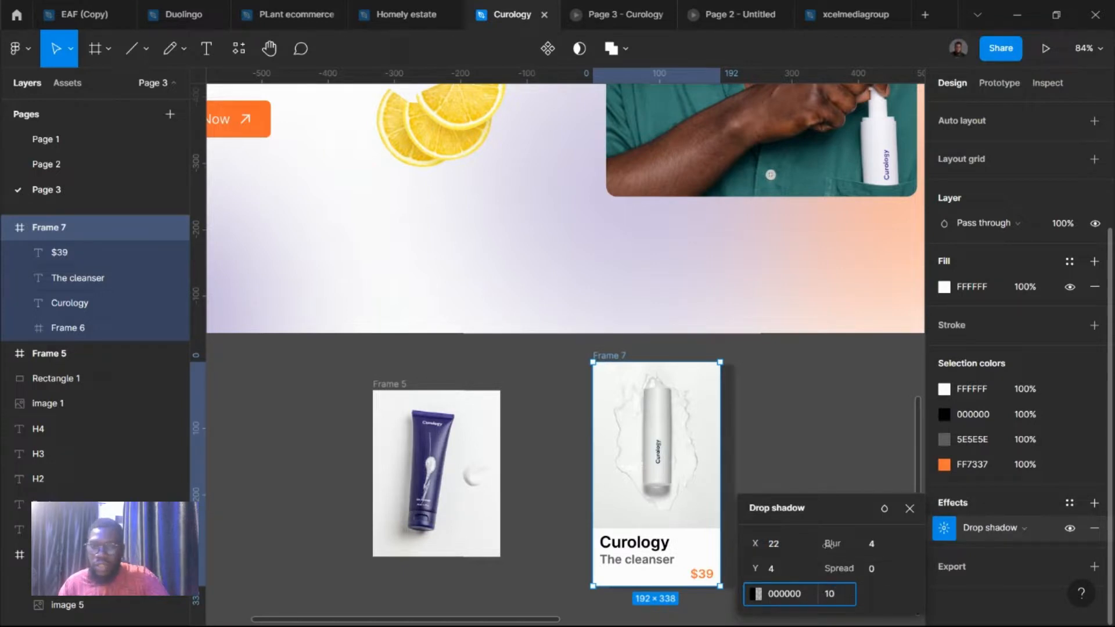
pyautogui.moveTo(828, 545); pyautogui.dragTo(928, 539)
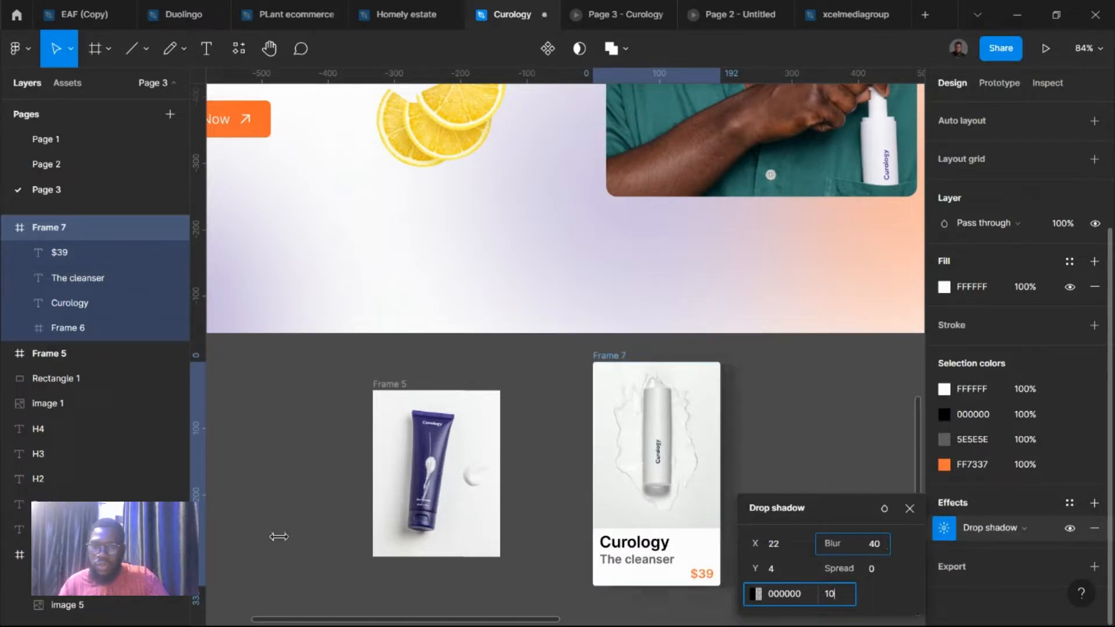
pyautogui.press('Escape')
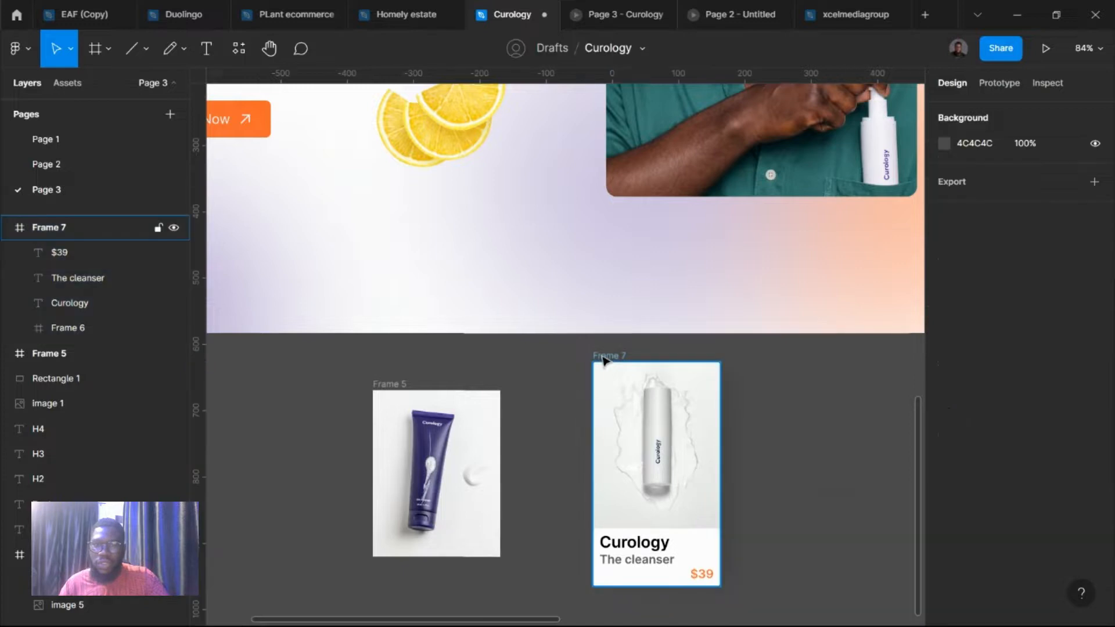
# Step: Place the Frame 7 card over the left edge of the hero photo at about X 695, Y 476 and rotate it to about -14.55°
pyautogui.moveTo(604, 360); pyautogui.dragTo(530, 153)
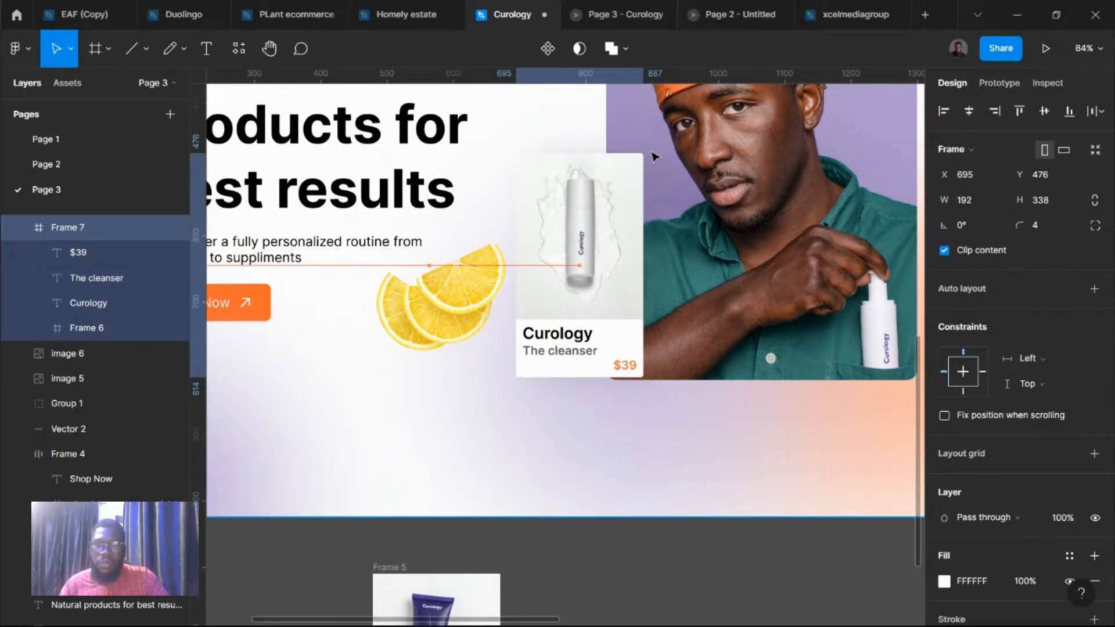
pyautogui.moveTo(656, 157)
pyautogui.mouseDown()
pyautogui.moveTo(644, 149)
pyautogui.moveTo(667, 173)
pyautogui.mouseUp()
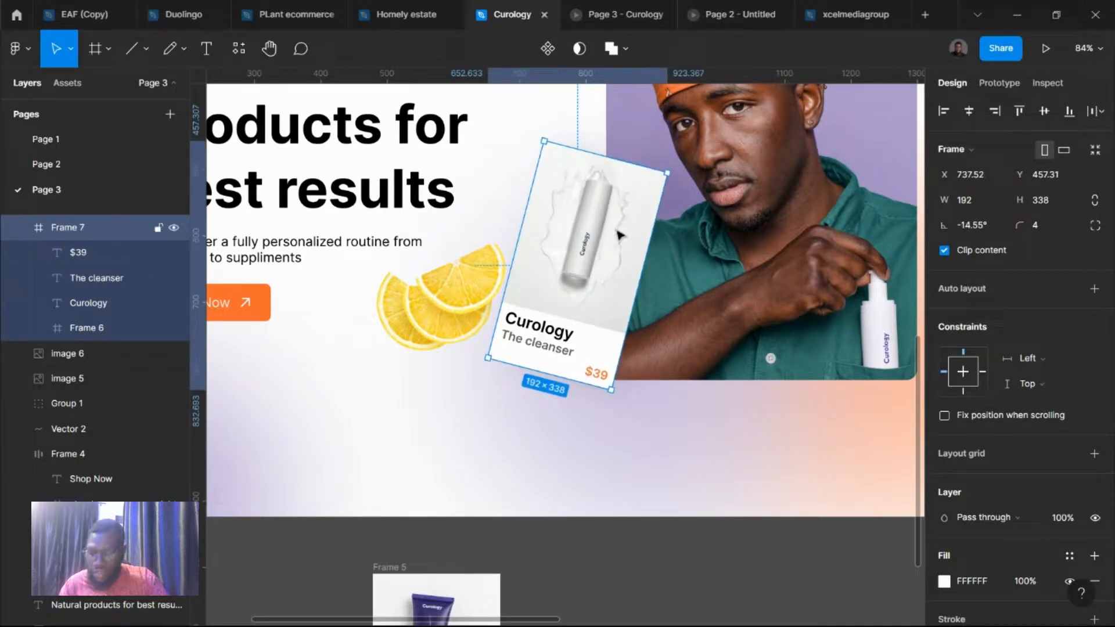
# Step: Move the heading, squiggle, description text and Shop Now button together up and slightly left within the hero section
pyautogui.scroll(-4, 573, 327)
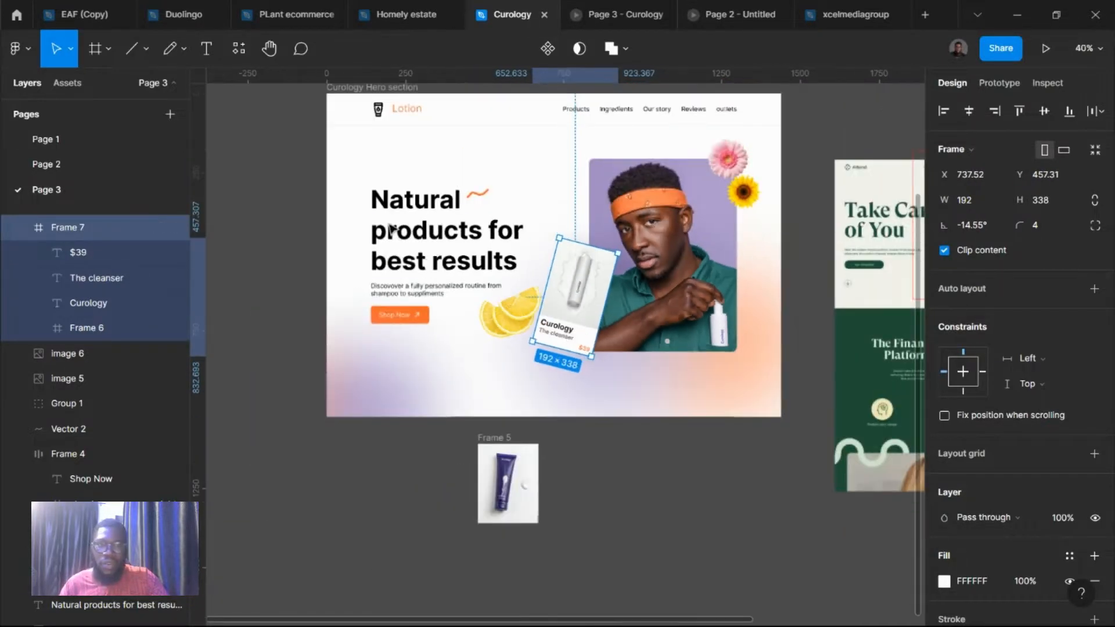
pyautogui.click(469, 206)
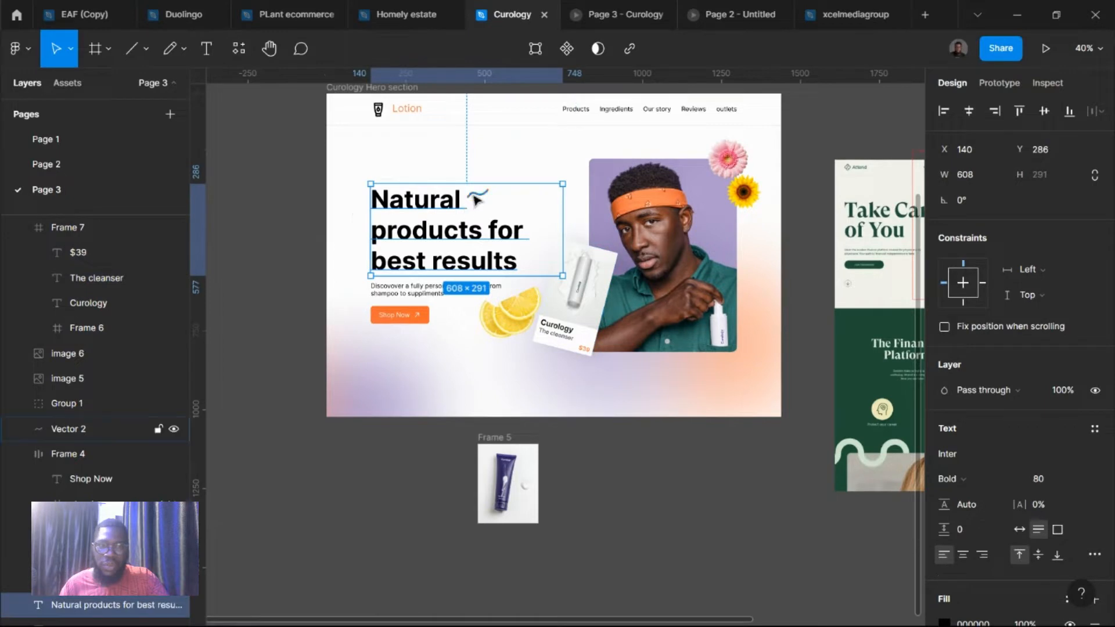
pyautogui.keyDown('shift'); pyautogui.click(476, 200); pyautogui.keyUp('shift')
pyautogui.keyDown('shift'); pyautogui.click(406, 290); pyautogui.keyUp('shift')
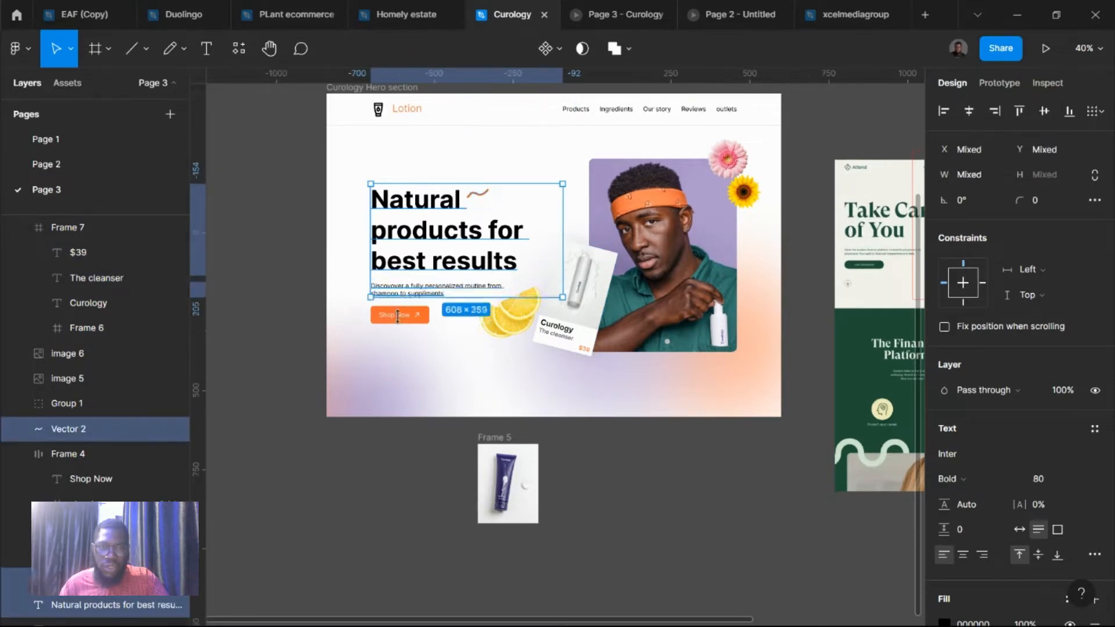
pyautogui.keyDown('shift'); pyautogui.click(398, 317); pyautogui.keyUp('shift')
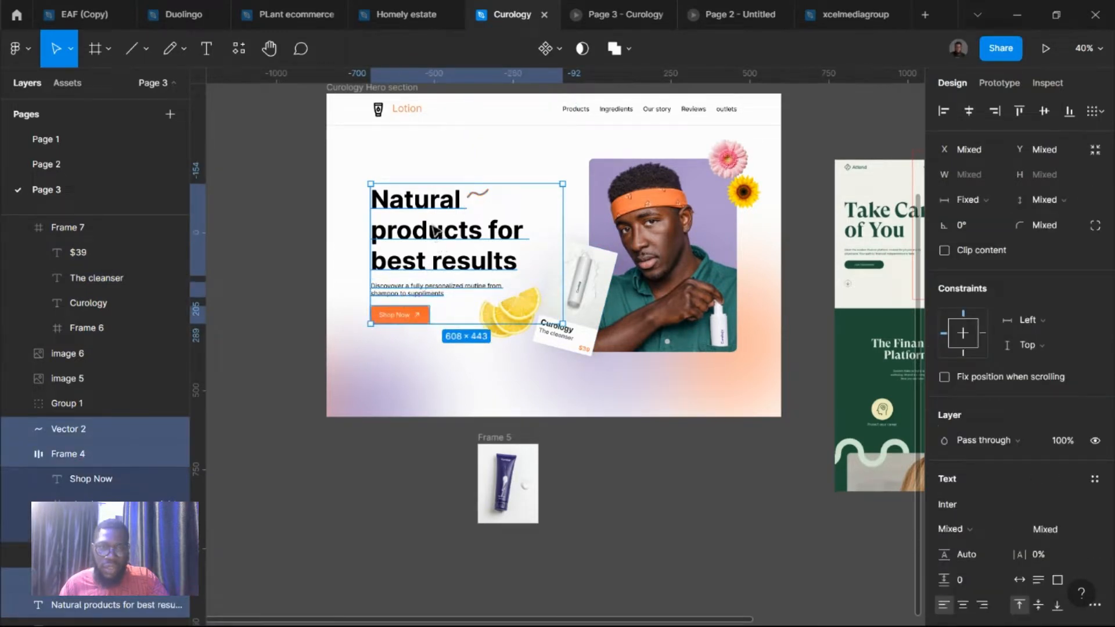
pyautogui.moveTo(436, 231)
pyautogui.mouseDown()
pyautogui.moveTo(430, 206)
pyautogui.moveTo(434, 221)
pyautogui.mouseUp()
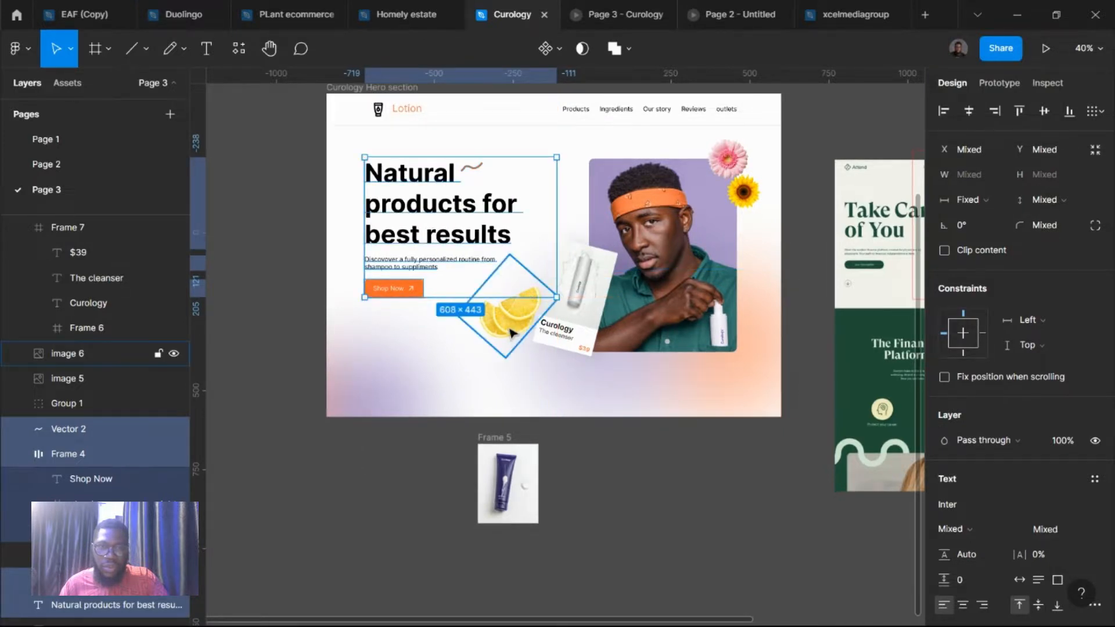
# Step: Move the lemon slices image to about X 428, Y 493, beside the Shop Now button, and check it in the prototype preview
pyautogui.moveTo(486, 329); pyautogui.dragTo(438, 323)
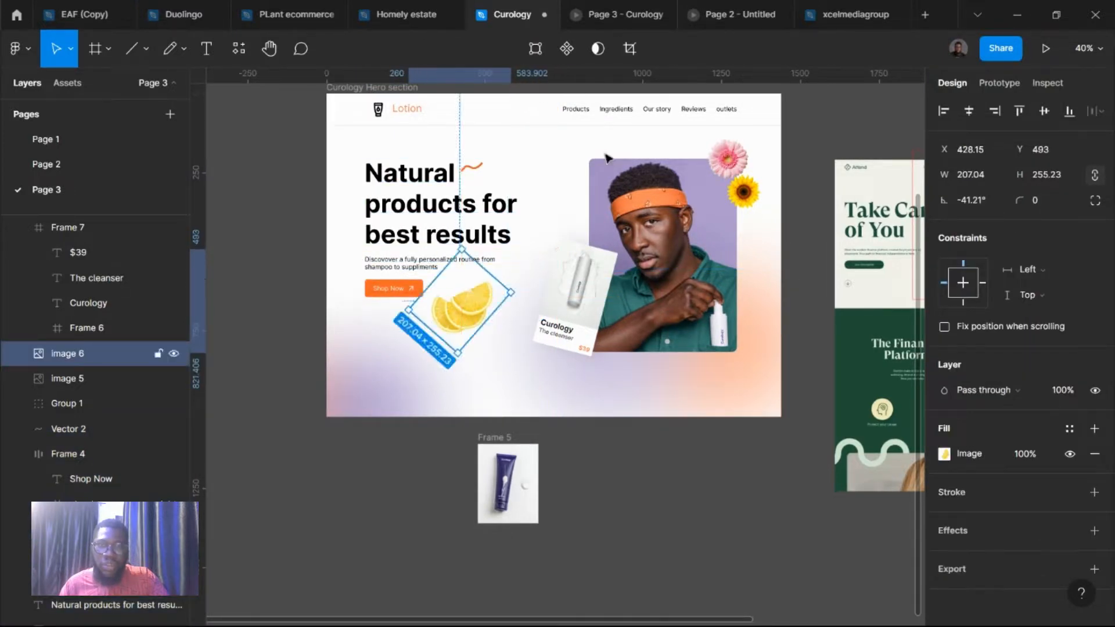
pyautogui.click(605, 15)
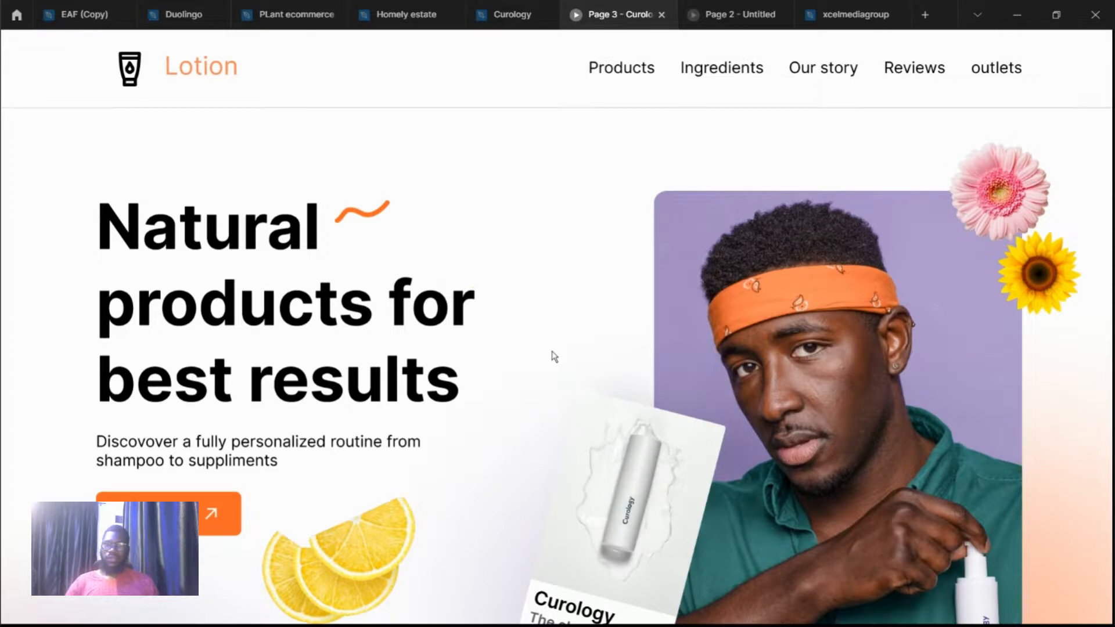
pyautogui.click(506, 19)
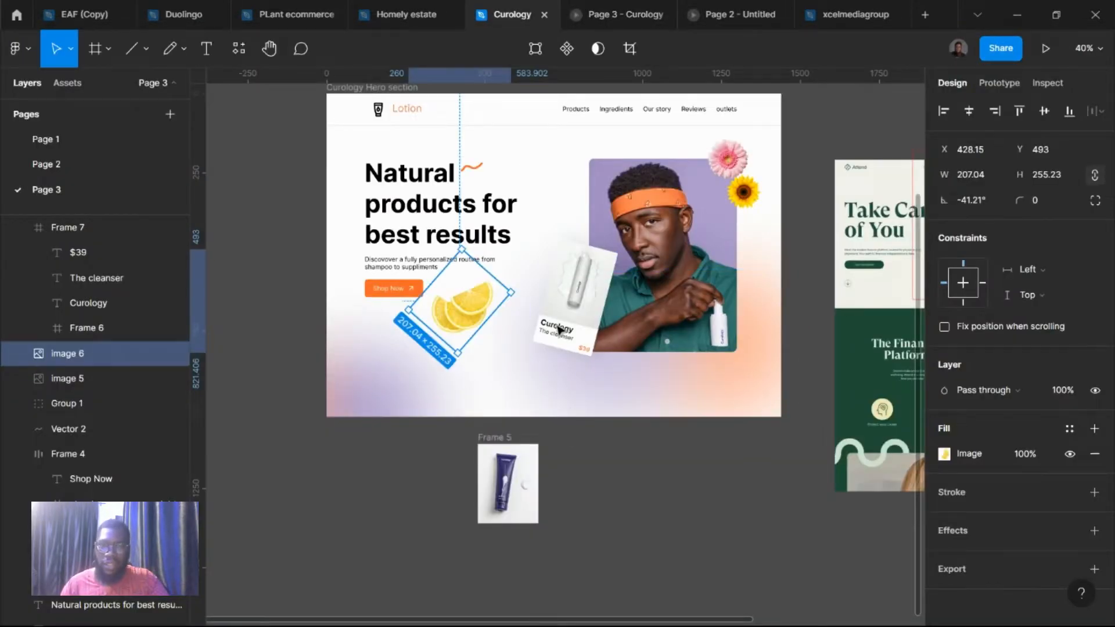
# Step: Duplicate the tilted Frame 7 card onto the canvas below the hero section and set the copy's rotation to 0°
pyautogui.moveTo(575, 284); pyautogui.dragTo(580, 533)
pyautogui.click(977, 228)
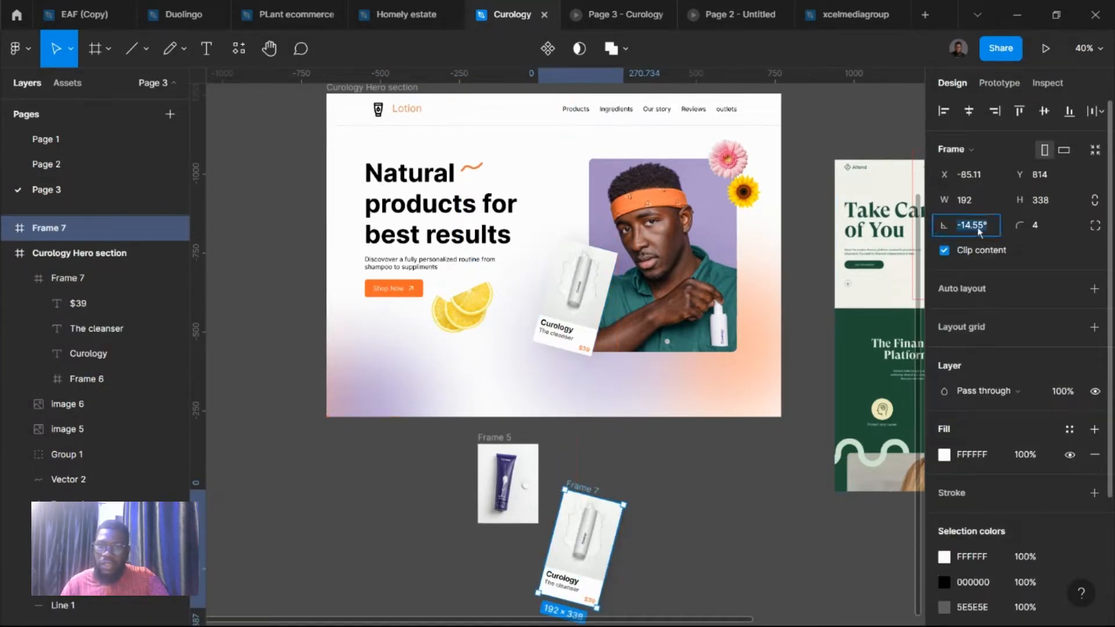
pyautogui.write('0')
pyautogui.press('Return')
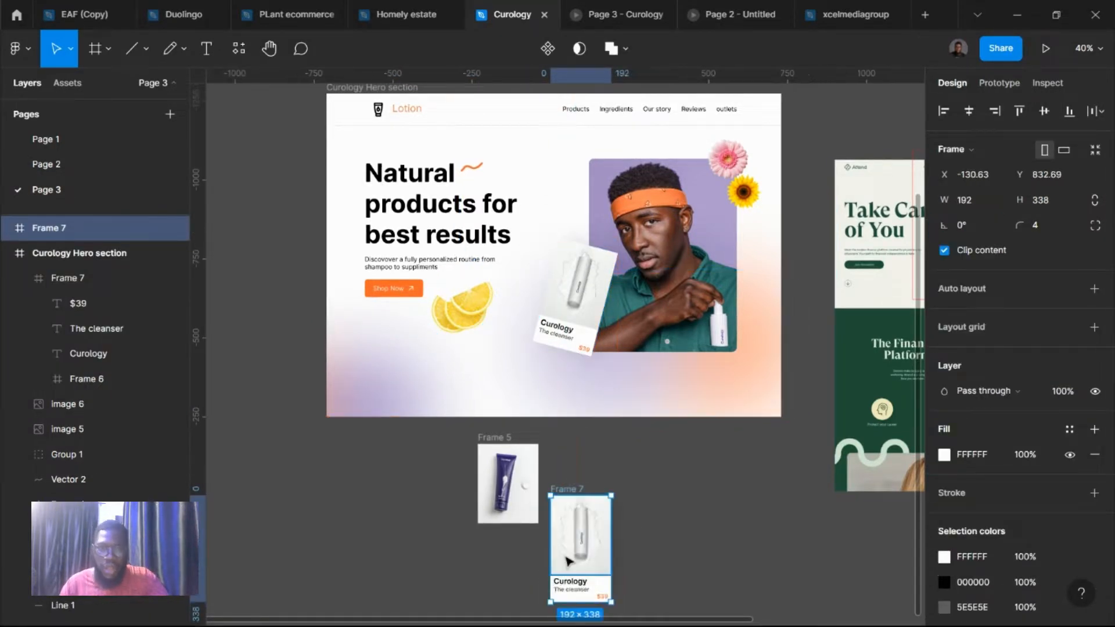
# Step: Copy Frame 5 with the purple tube and paste it to replace the product image frame inside the duplicated card
pyautogui.click(498, 442)
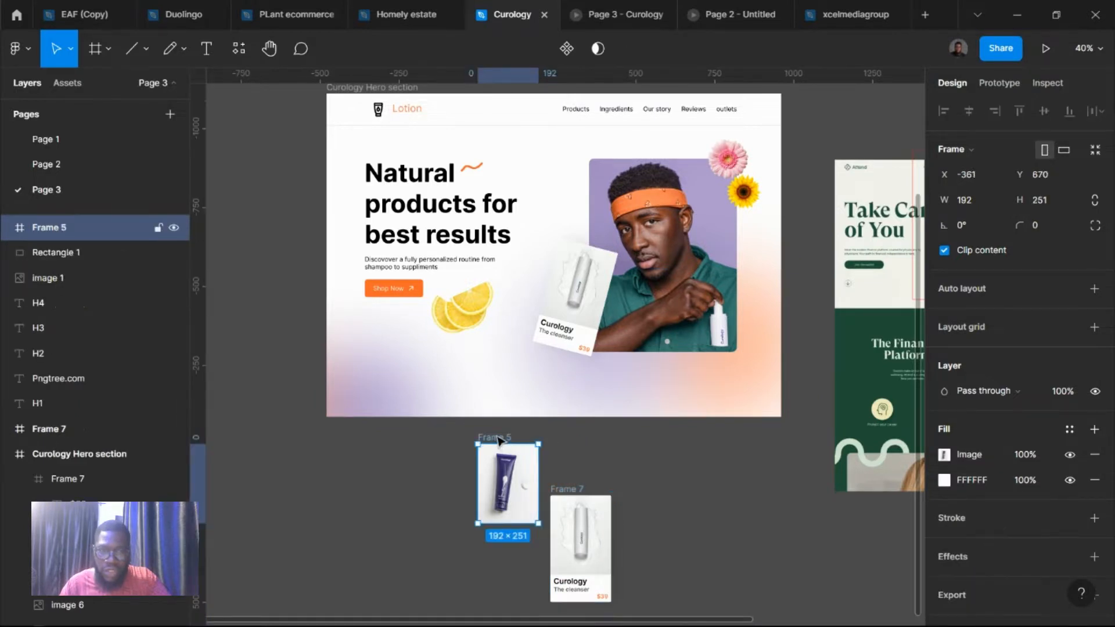
pyautogui.rightClick(497, 440)
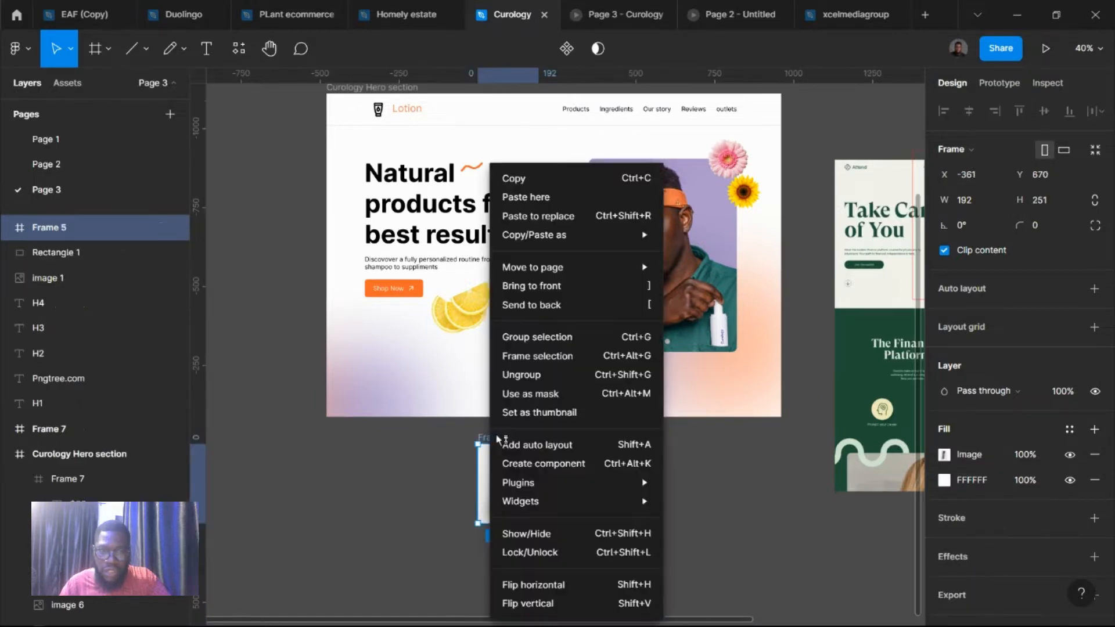
pyautogui.click(546, 180)
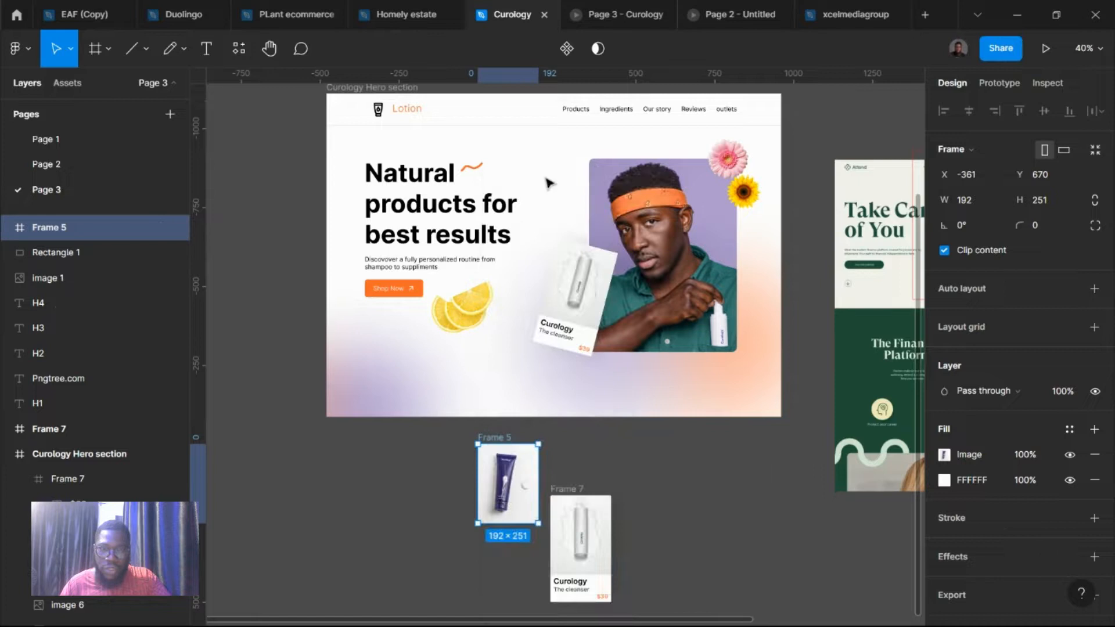
pyautogui.click(585, 552)
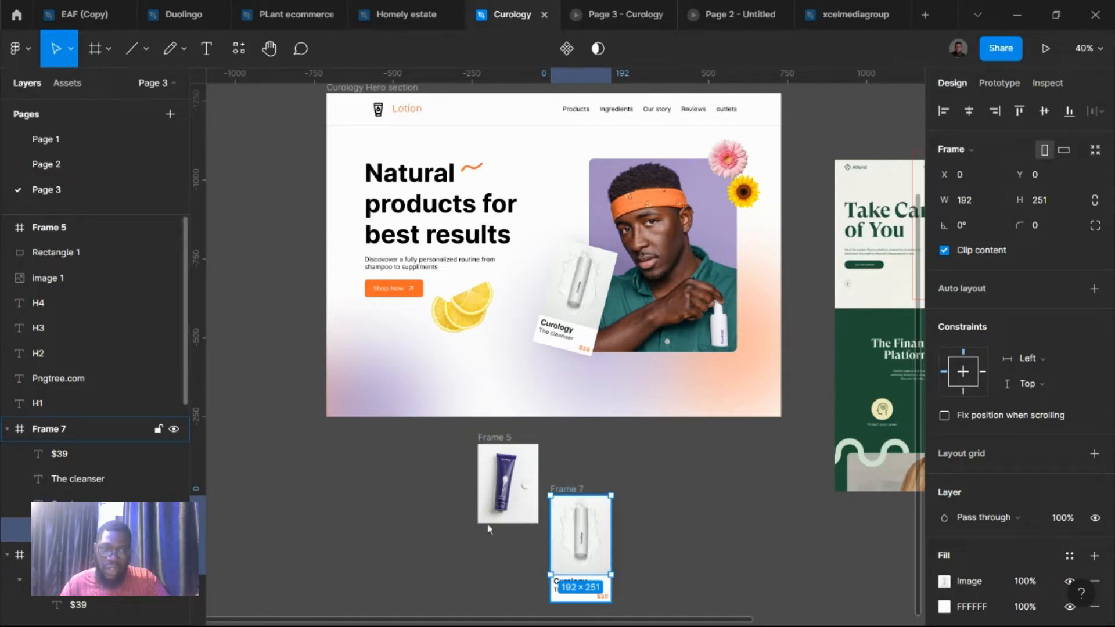
pyautogui.click(50, 428)
pyautogui.click(593, 555)
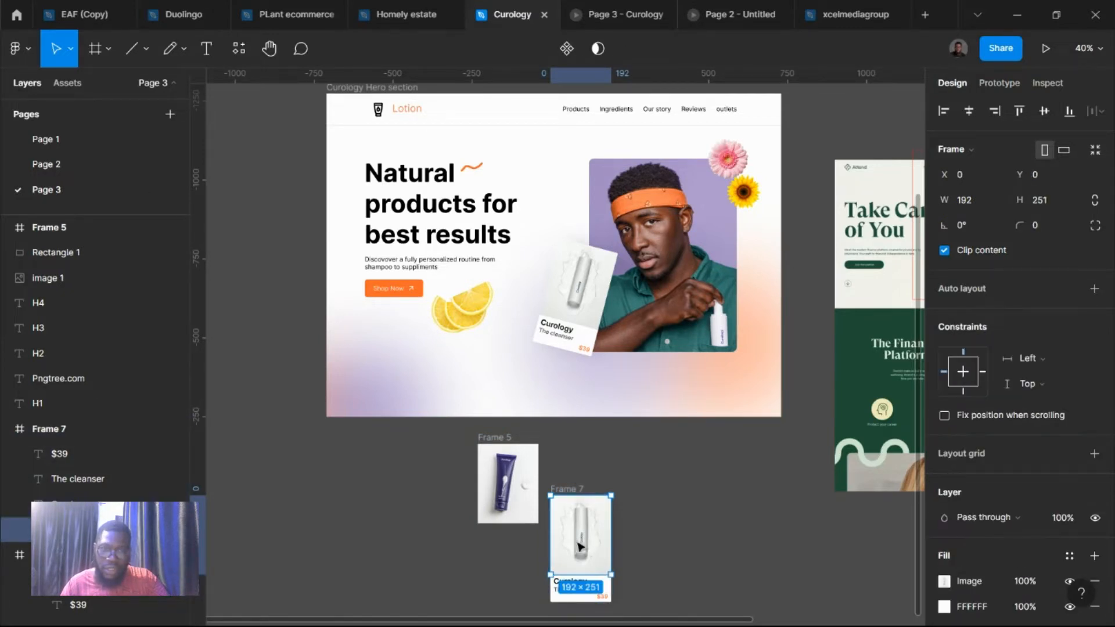
pyautogui.rightClick(572, 546)
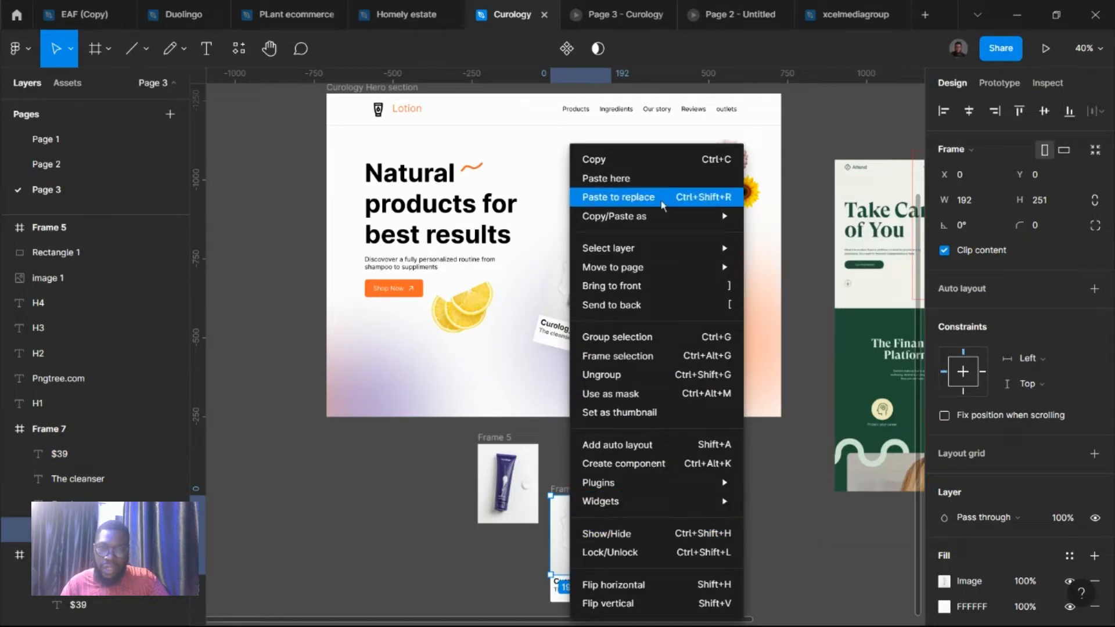
pyautogui.click(634, 201)
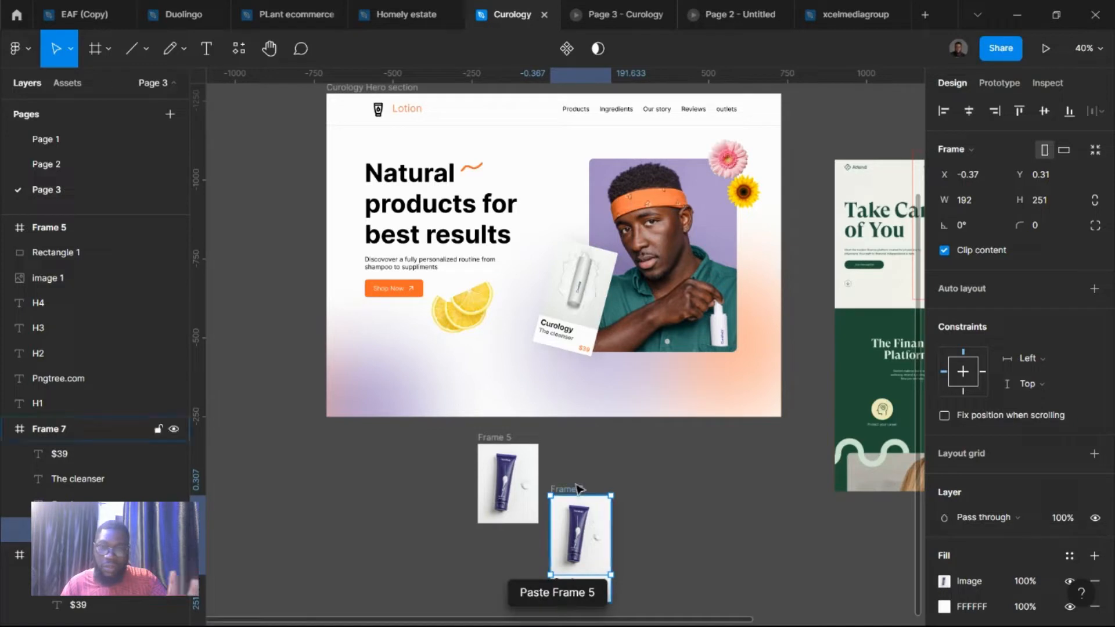
# Step: Change the price text on the tilted card in the hero section to $49
pyautogui.scroll(-2, 630, 495)
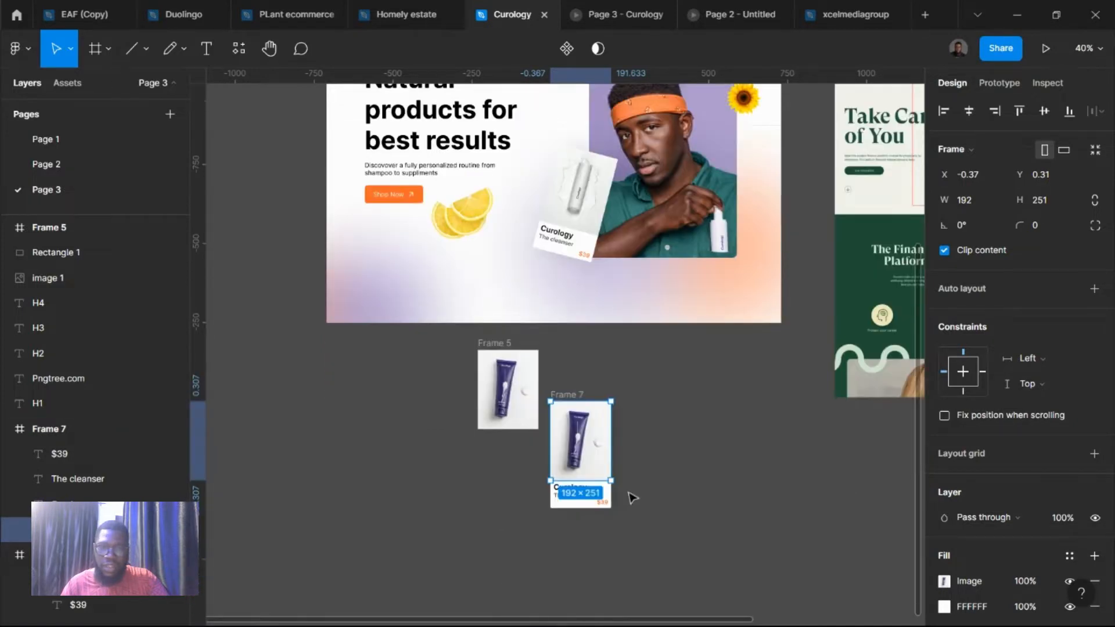
pyautogui.click(627, 531)
pyautogui.scroll(5, 622, 530)
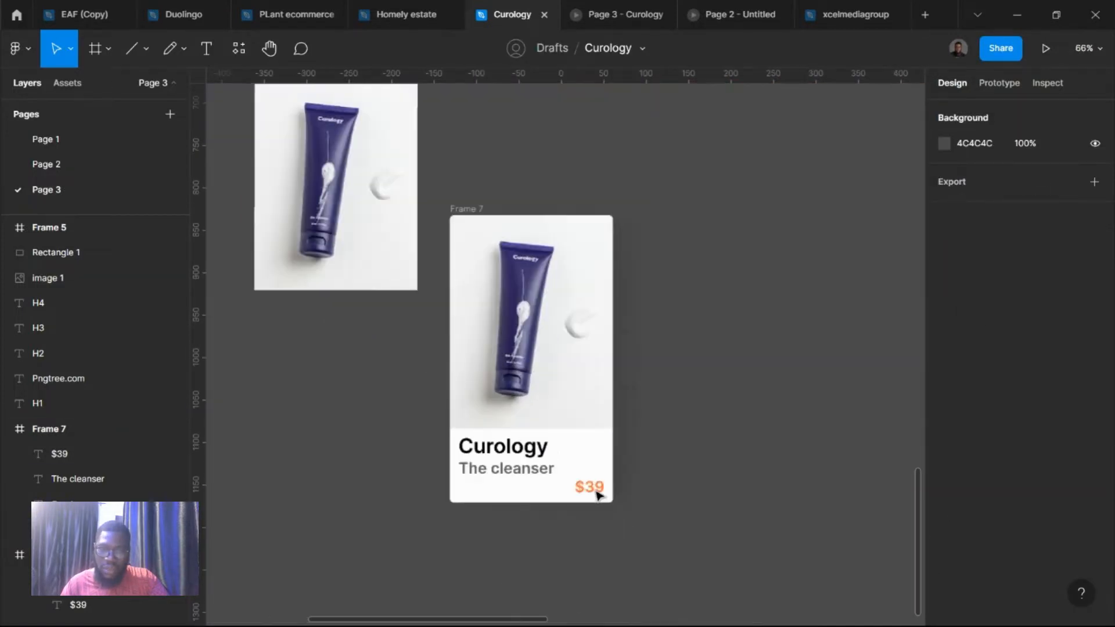
pyautogui.scroll(10, 592, 407)
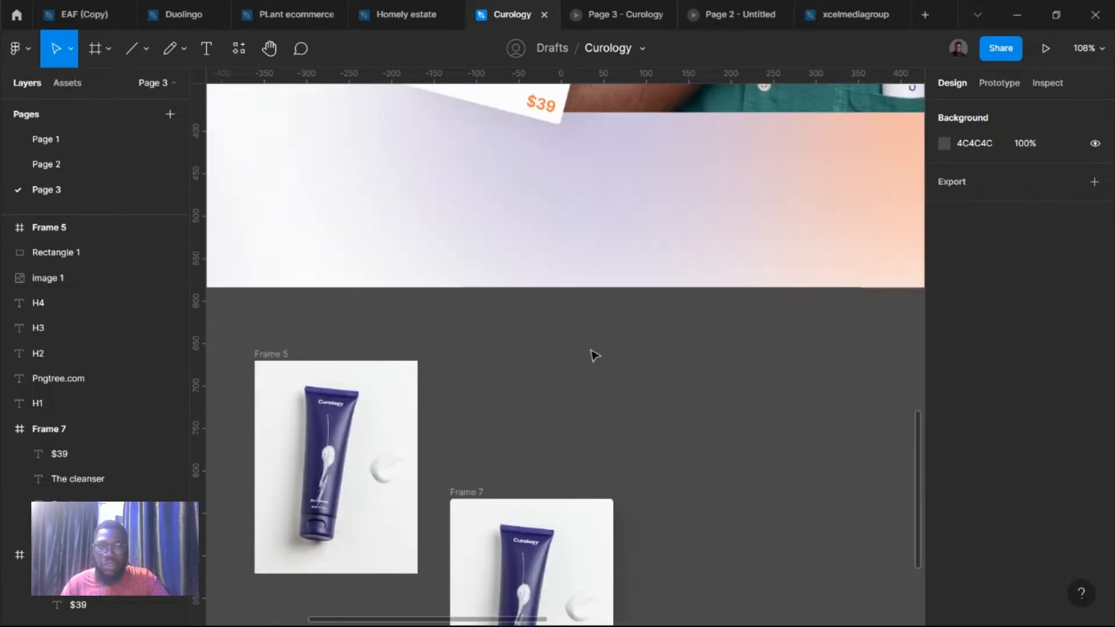
pyautogui.click(546, 398)
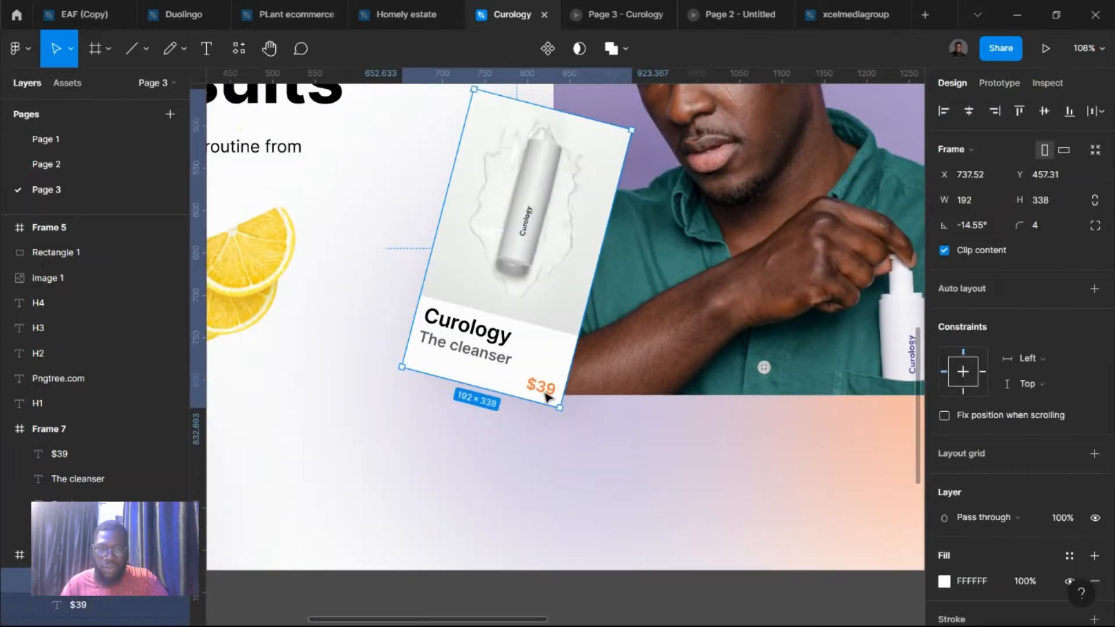
pyautogui.click(545, 389)
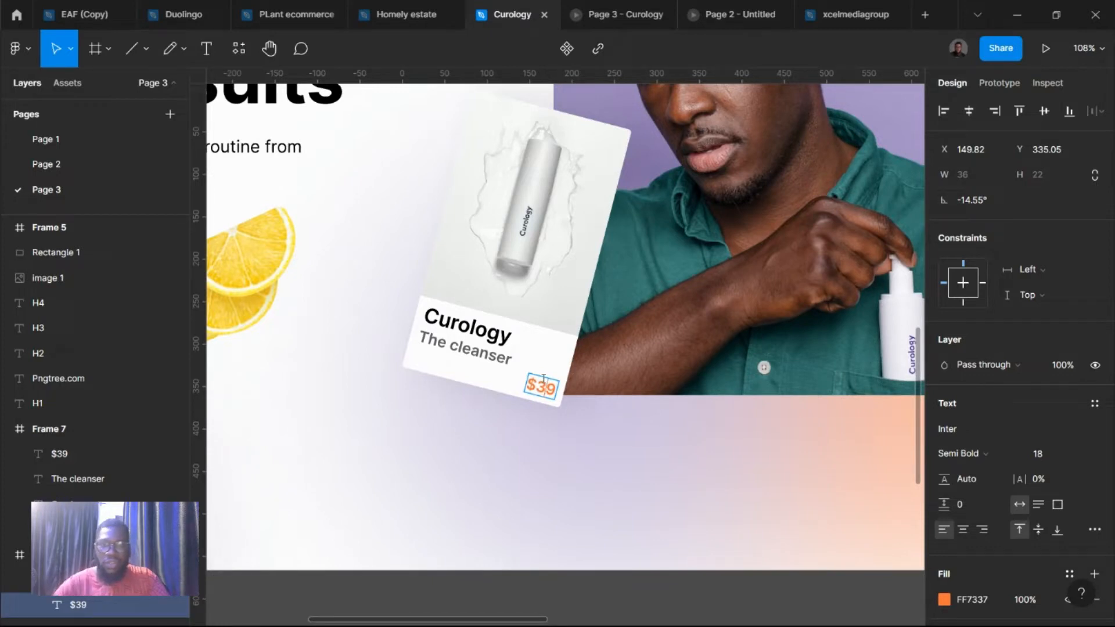
pyautogui.doubleClick(544, 378)
pyautogui.press('BackSpace')
pyautogui.write('4')
# Step: Move the upright purple tube card from the canvas into the hero section, overlapping the tilted card's lower right corner
pyautogui.scroll(-2, 497, 490)
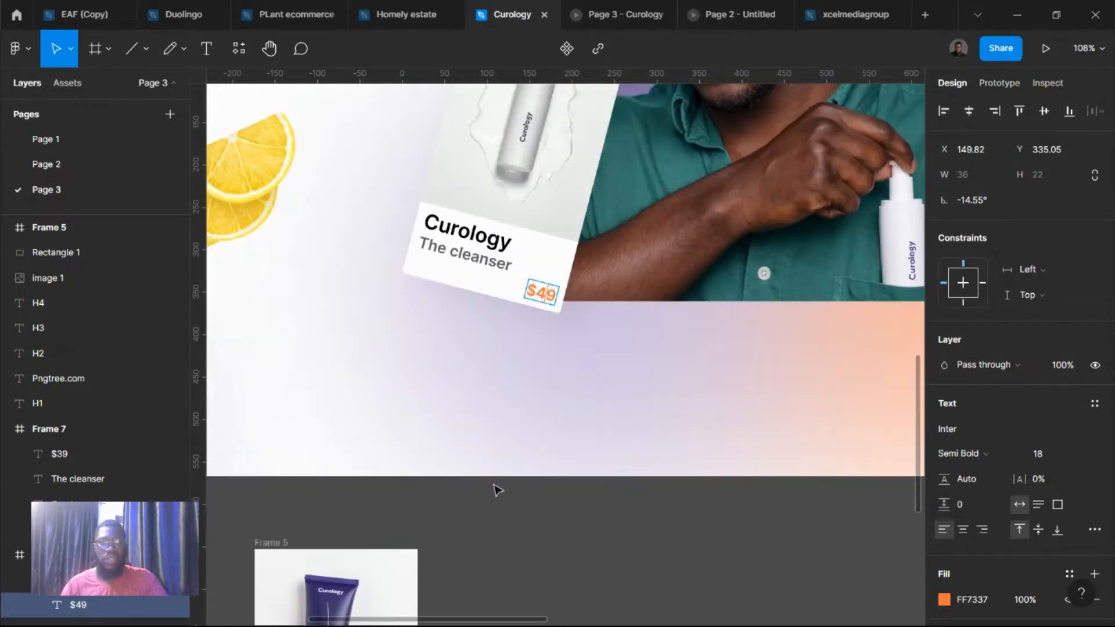
pyautogui.scroll(-8, 503, 530)
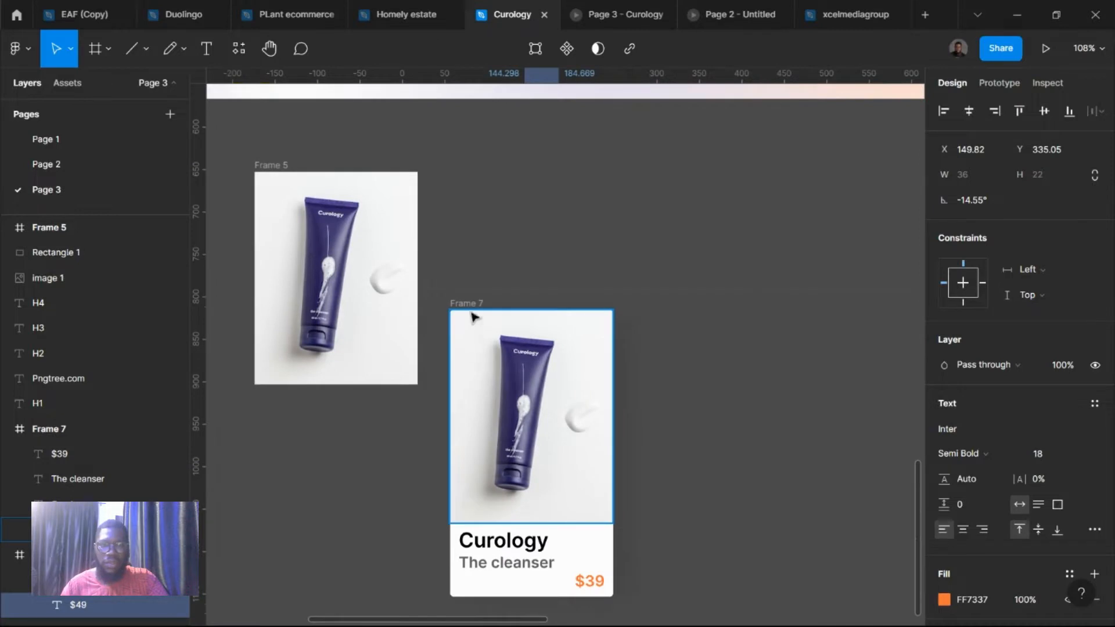
pyautogui.click(472, 303)
pyautogui.moveTo(501, 268); pyautogui.dragTo(532, 226)
pyautogui.scroll(3, 530, 212)
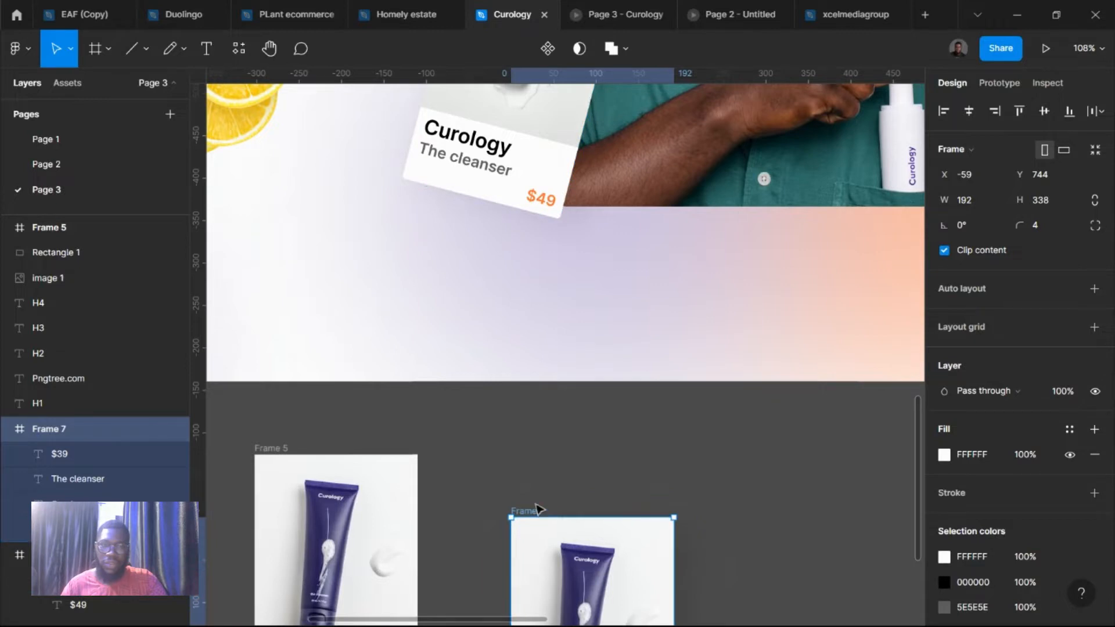
pyautogui.moveTo(546, 225); pyautogui.dragTo(531, 247)
# Step: Move the tilted card up to about X 722, Y 384 and shift the purple tube card slightly up
pyautogui.click(513, 212)
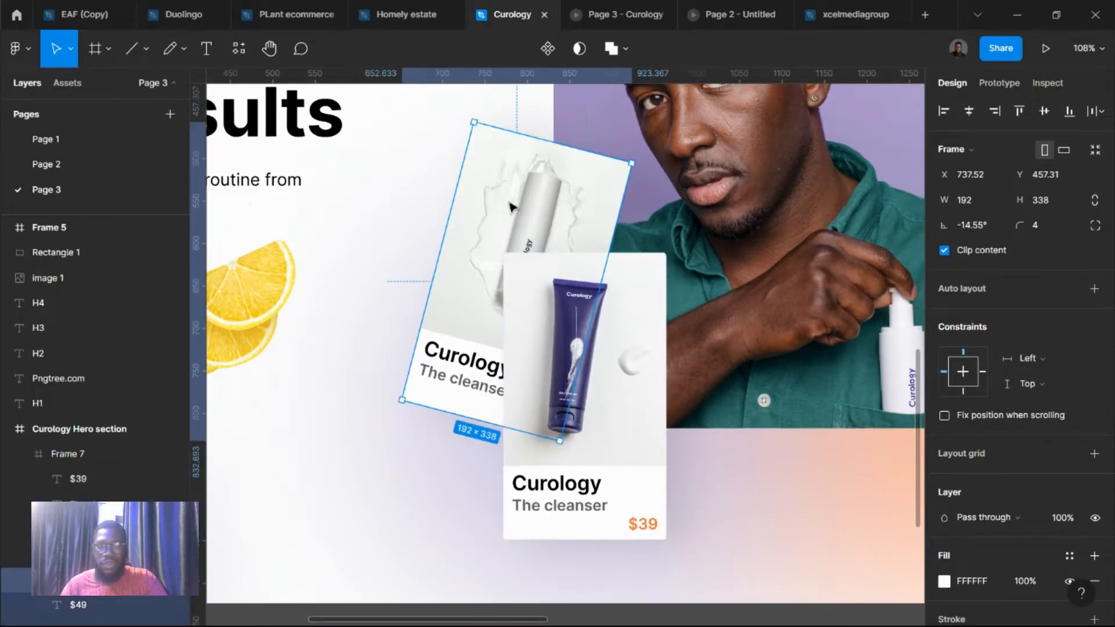
pyautogui.moveTo(511, 207); pyautogui.dragTo(503, 149)
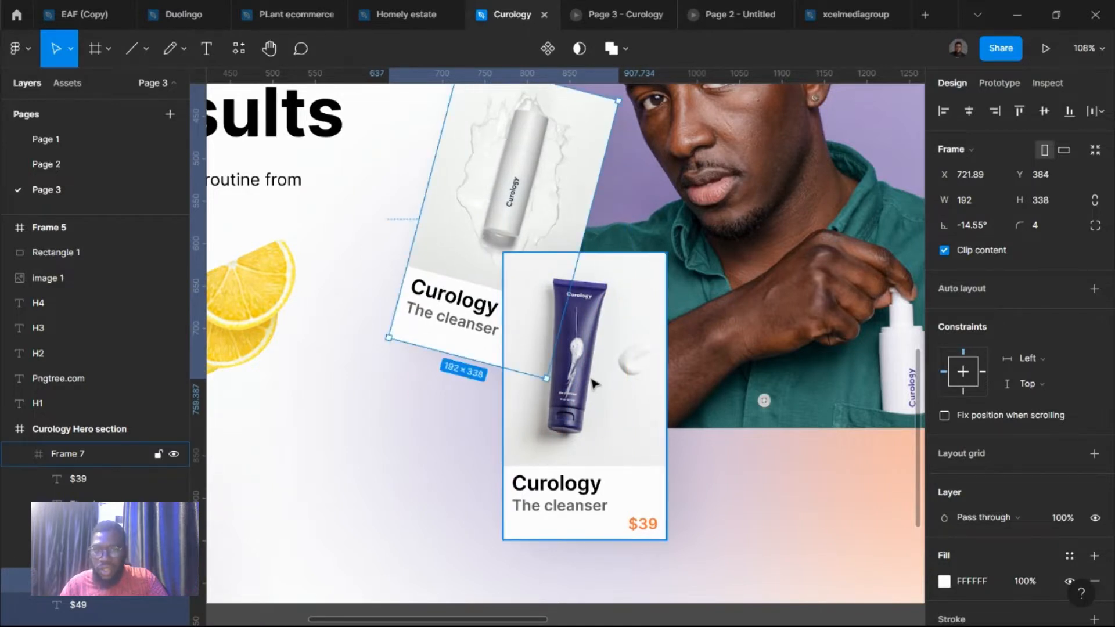
pyautogui.moveTo(594, 384); pyautogui.dragTo(590, 367)
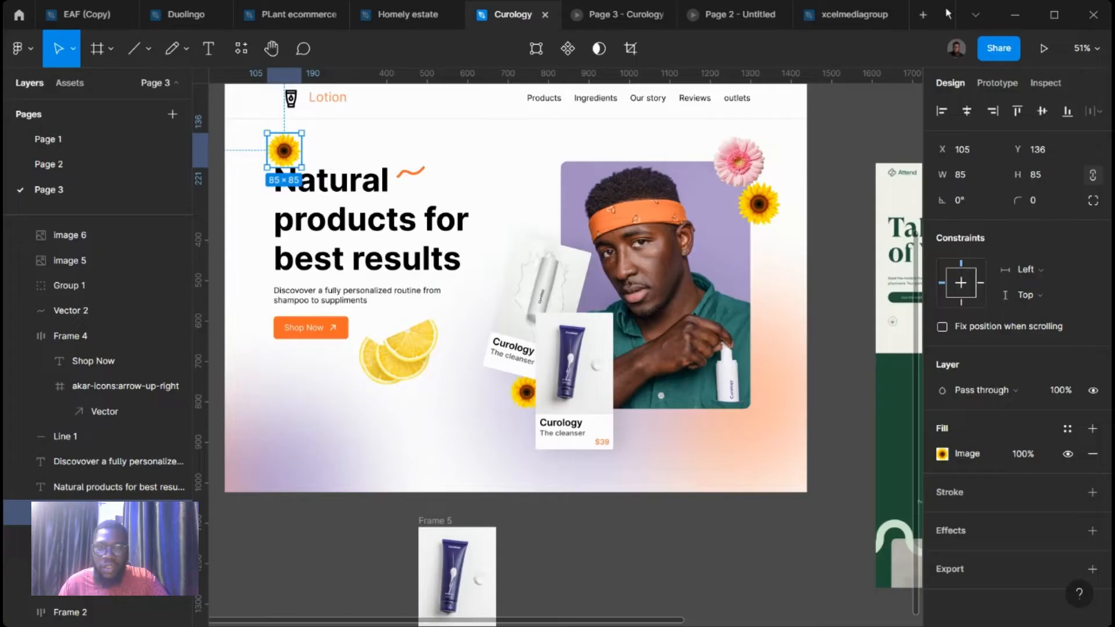
# Step: Resize the sunflower above the heading to 69 × 69, placed at about X 121, Y 152
pyautogui.moveTo(274, 169); pyautogui.dragTo(284, 152)
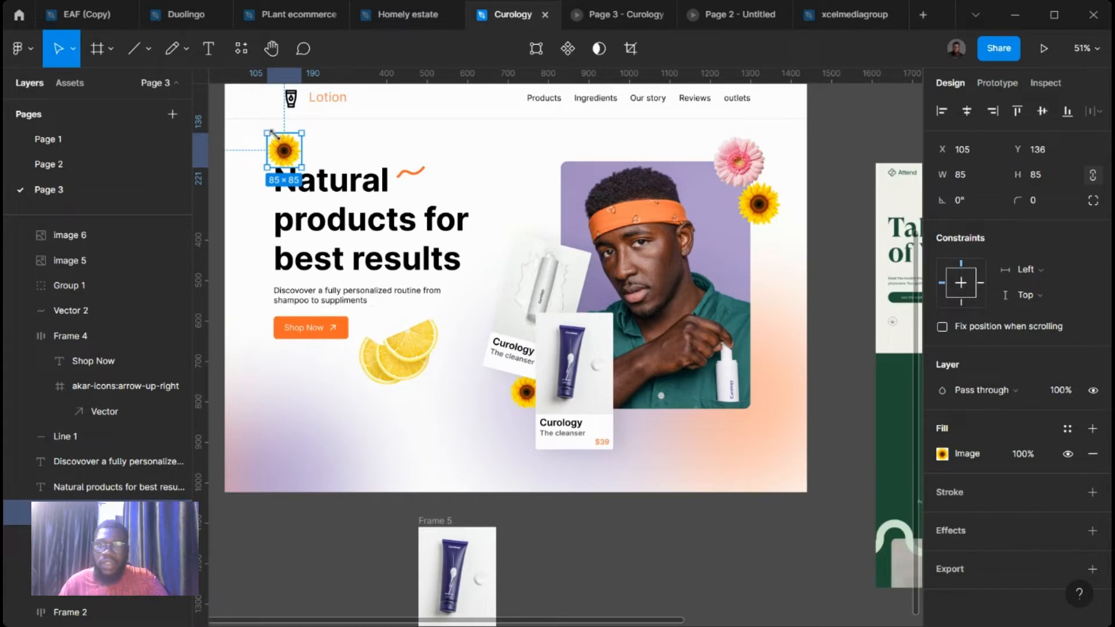
pyautogui.moveTo(279, 139); pyautogui.dragTo(287, 151)
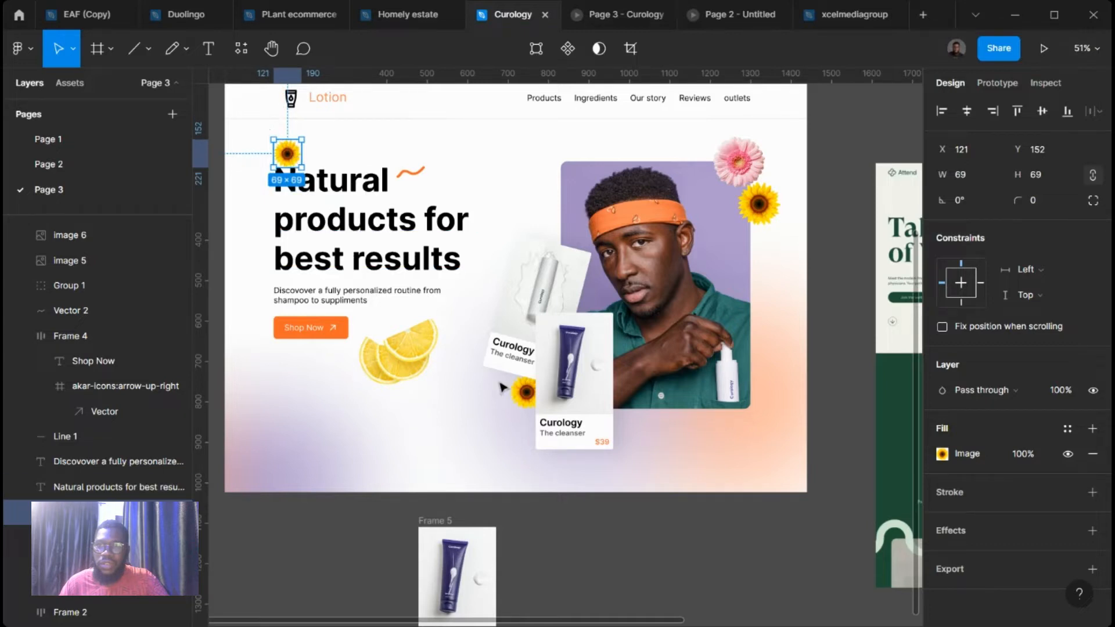
pyautogui.scroll(-3, 580, 497)
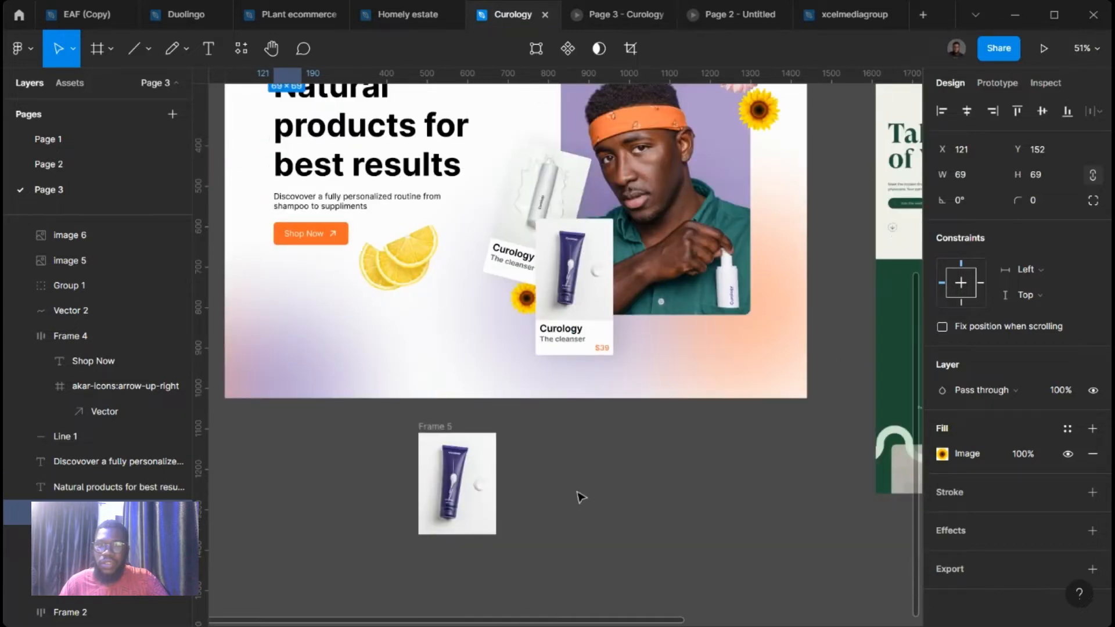
pyautogui.click(597, 421)
# Step: Review the finished hero section in the prototype preview, checking the product cards, flowers and heading layout
pyautogui.click(621, 14)
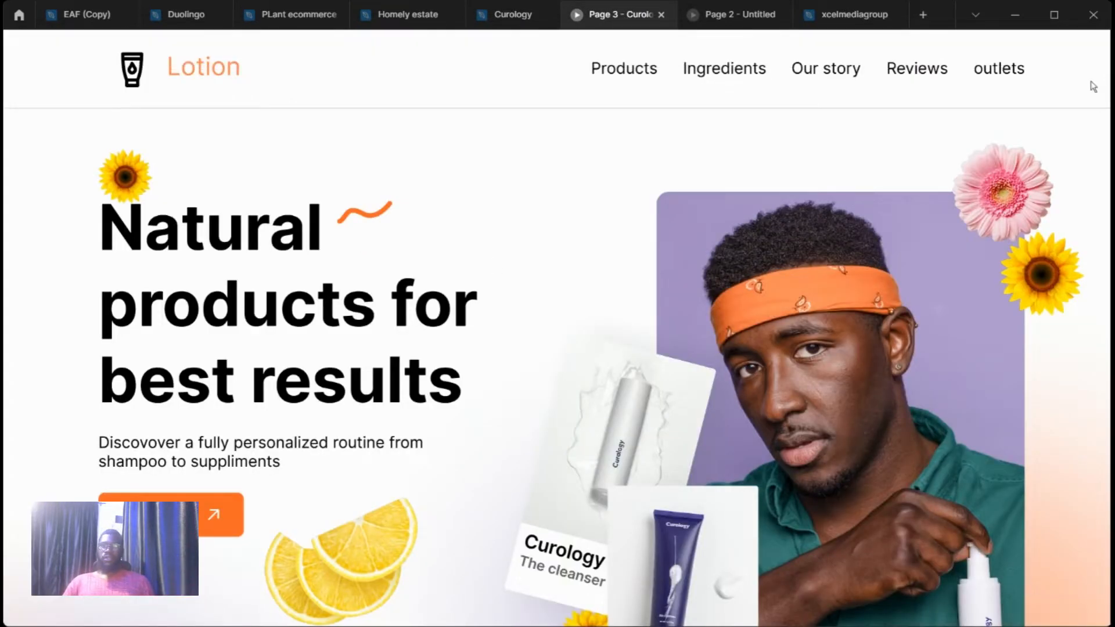
pyautogui.scroll(-1, 1083, 60)
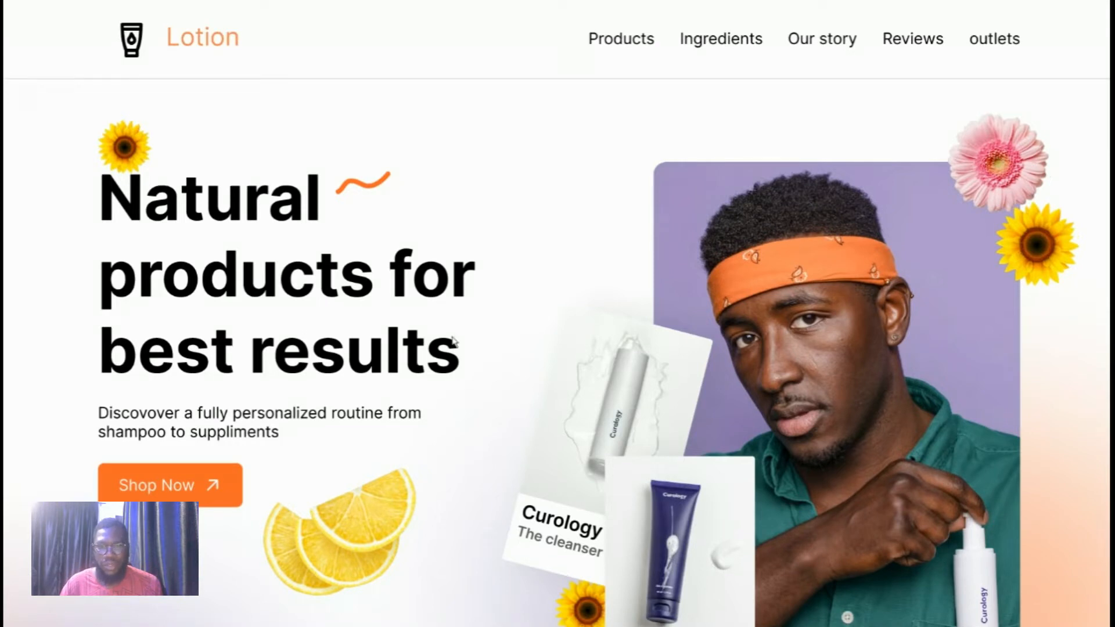
pyautogui.scroll(-3, 451, 382)
pyautogui.scroll(3, 435, 391)
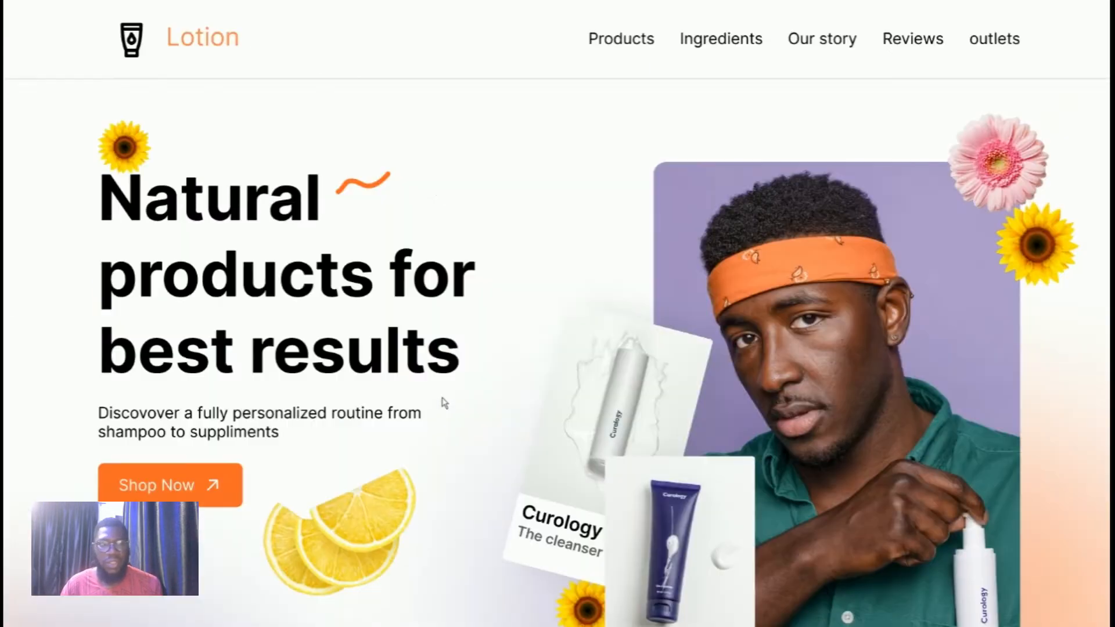
pyautogui.scroll(-3, 445, 397)
pyautogui.scroll(3, 448, 383)
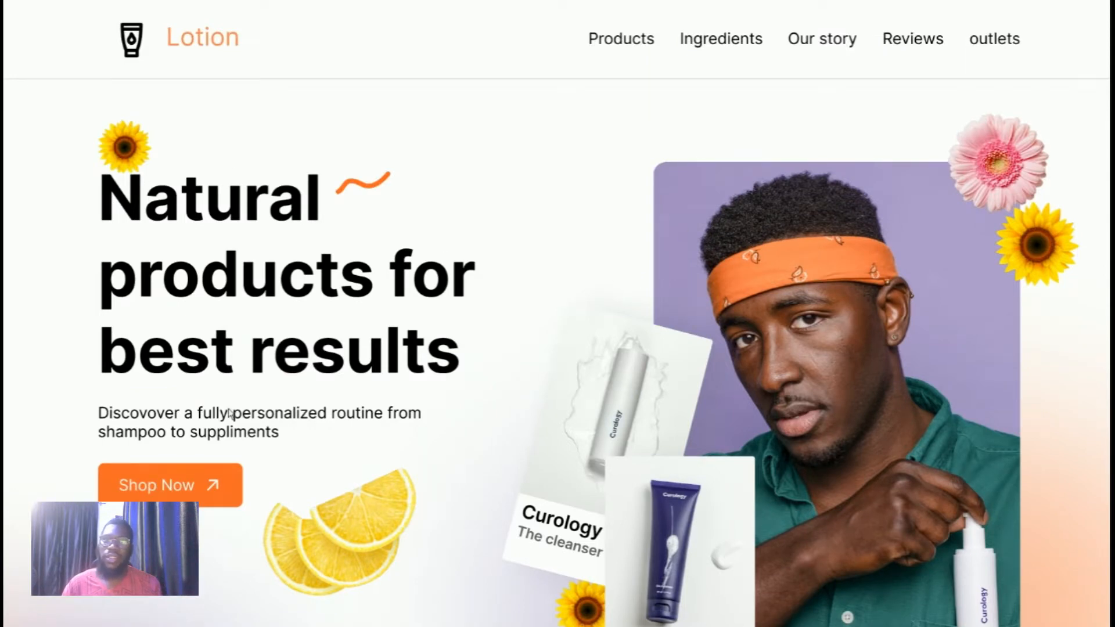
# Step: Check the hero section once more in the prototype preview, exit full screen and return to the Curology design file
pyautogui.scroll(-3, 215, 428)
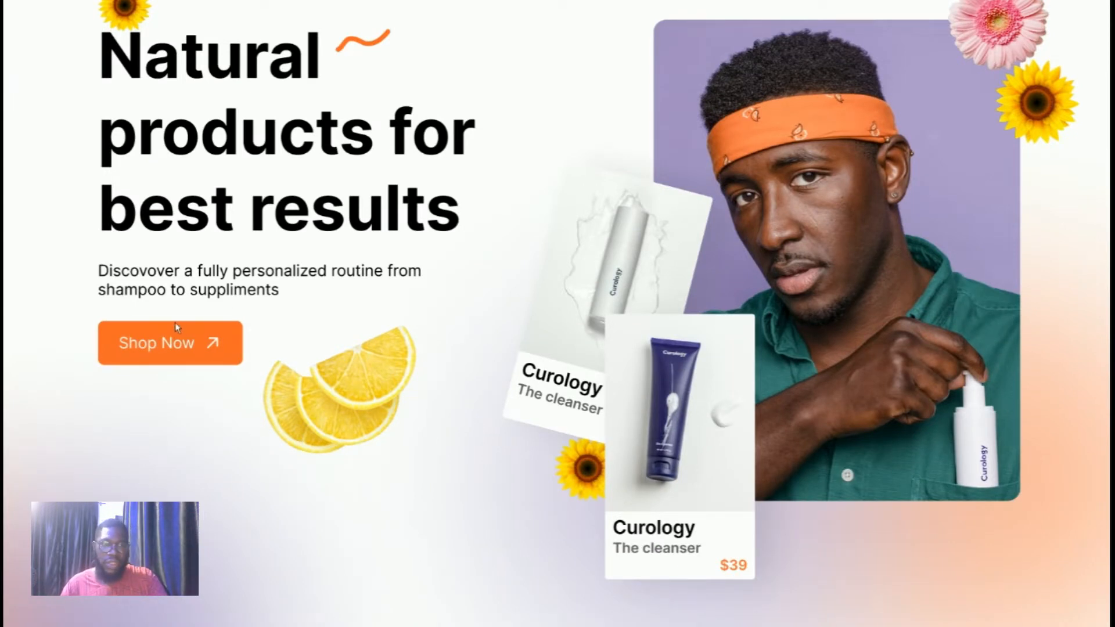
pyautogui.scroll(3, 734, 88)
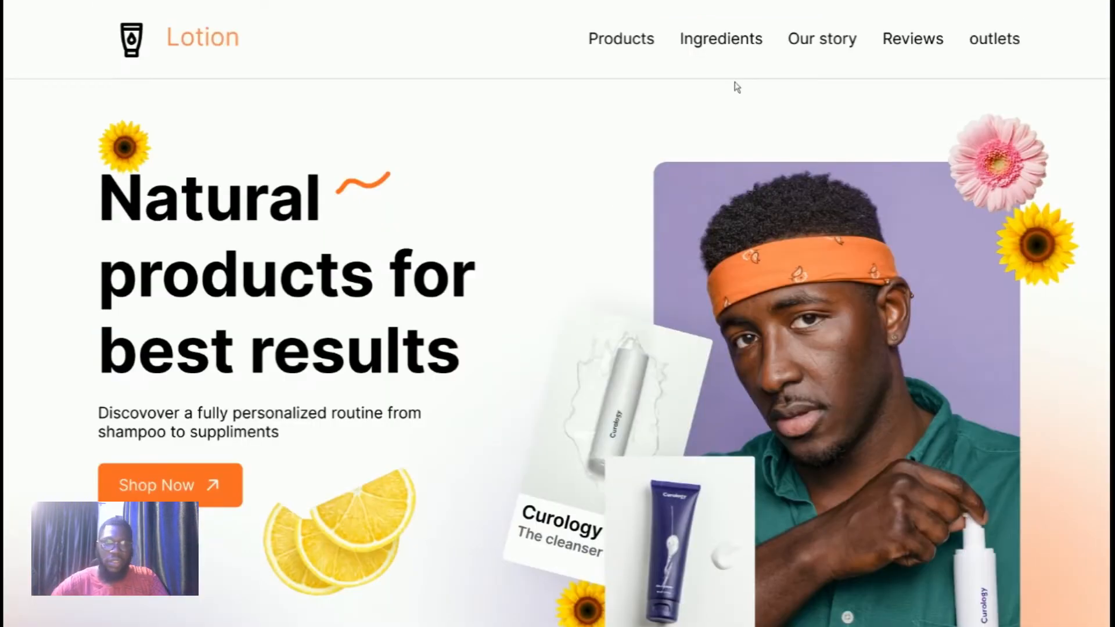
pyautogui.moveTo(1089, 32)
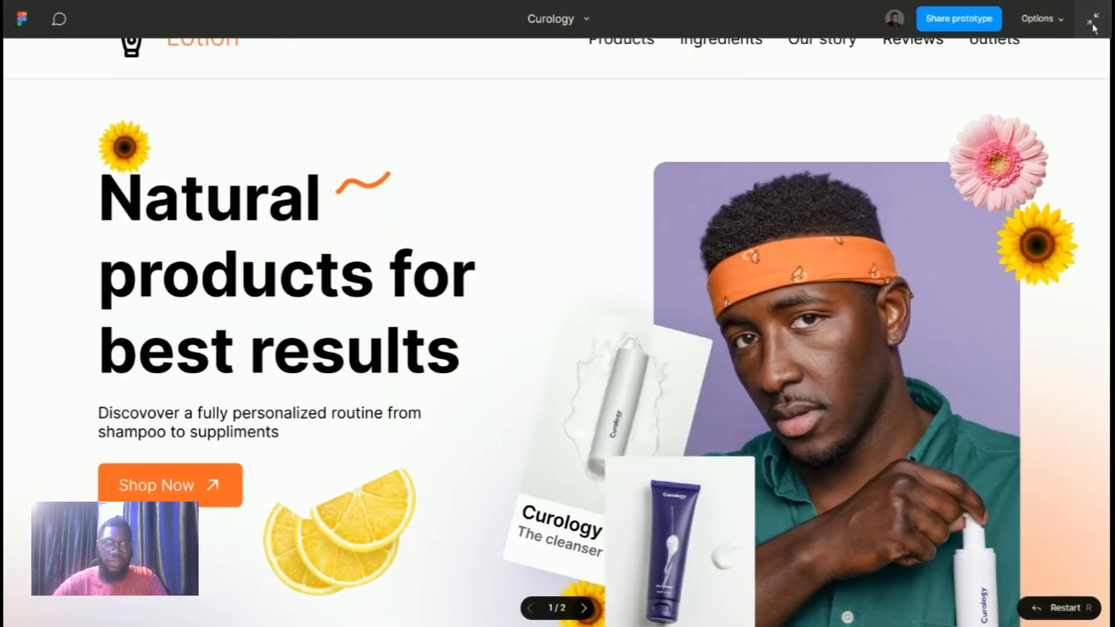
pyautogui.click(1093, 24)
pyautogui.click(514, 14)
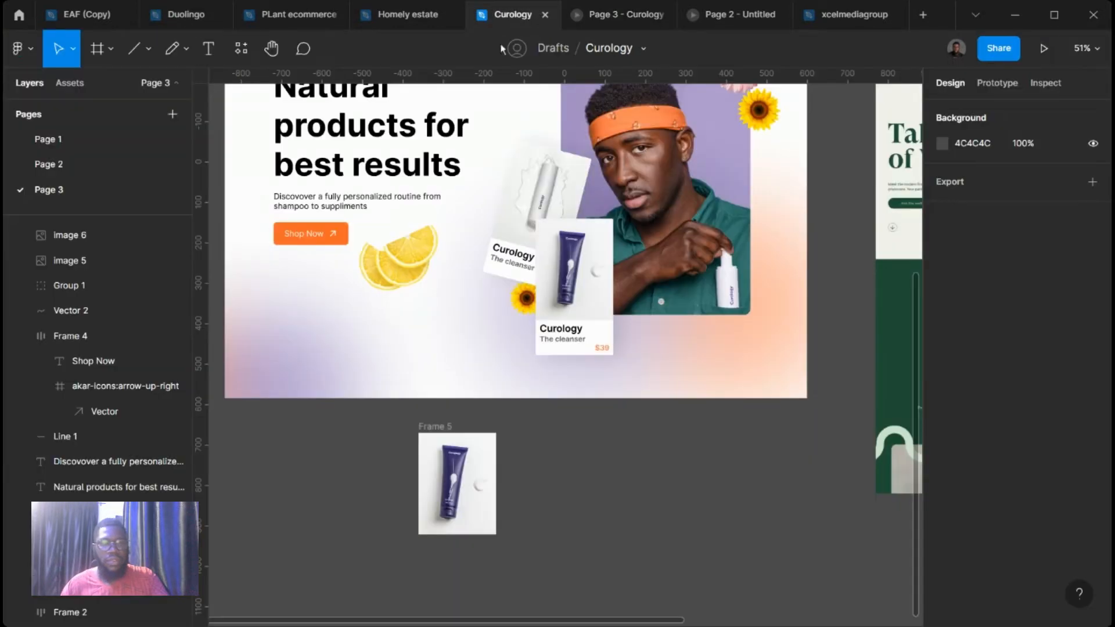
# Step: Correct the misspelled first word of the text under the hero heading to "Discover"
pyautogui.click(279, 206)
pyautogui.scroll(3, 299, 205)
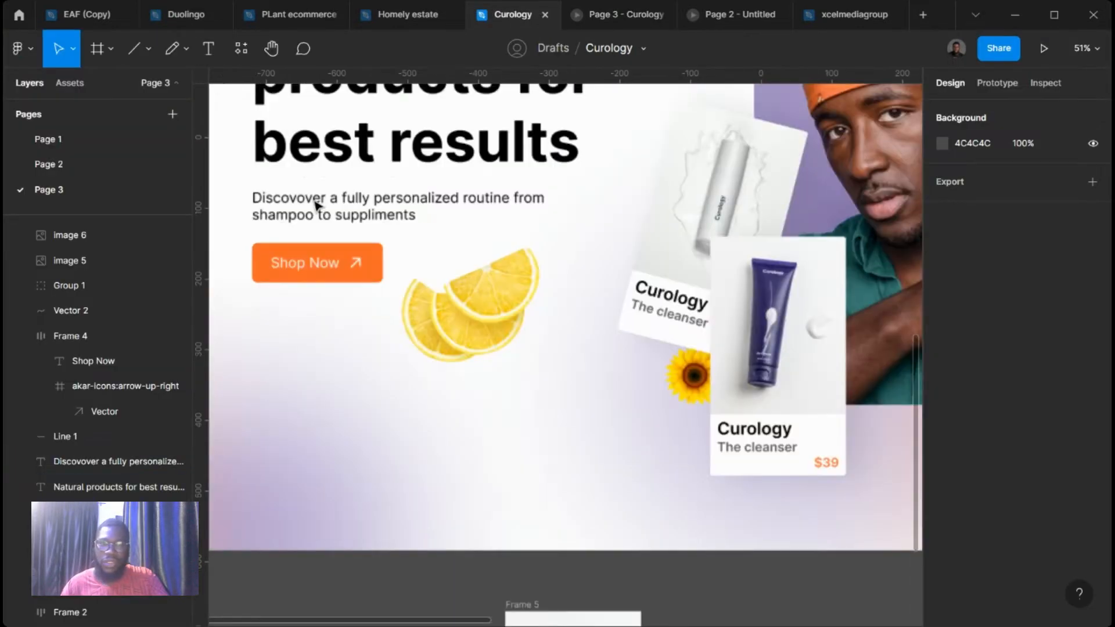
pyautogui.scroll(5, 317, 206)
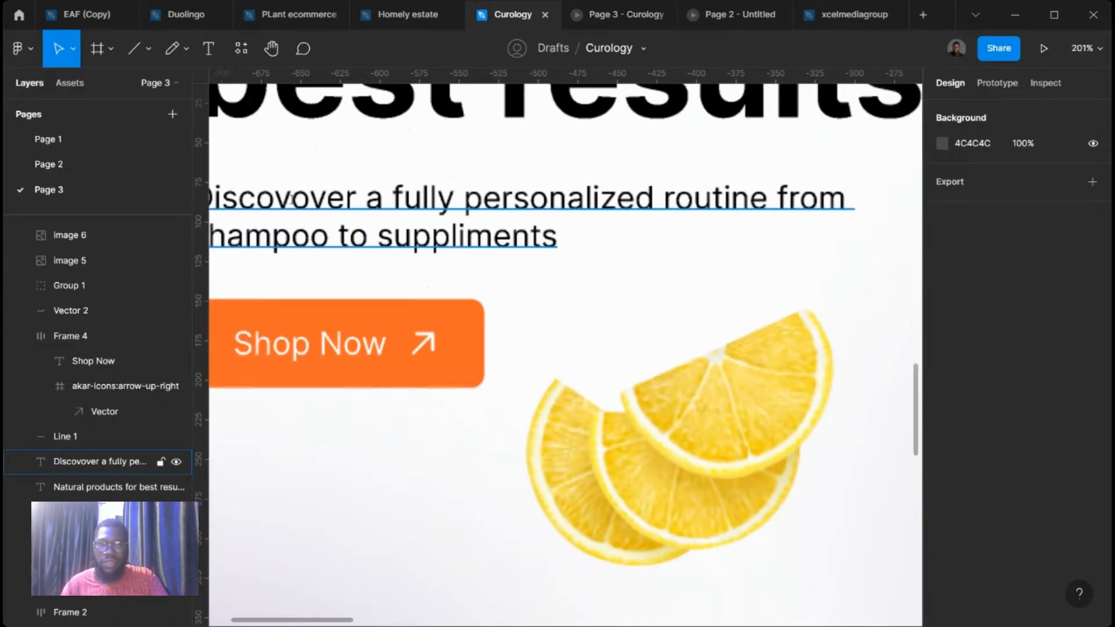
pyautogui.doubleClick(292, 200)
pyautogui.click(291, 199)
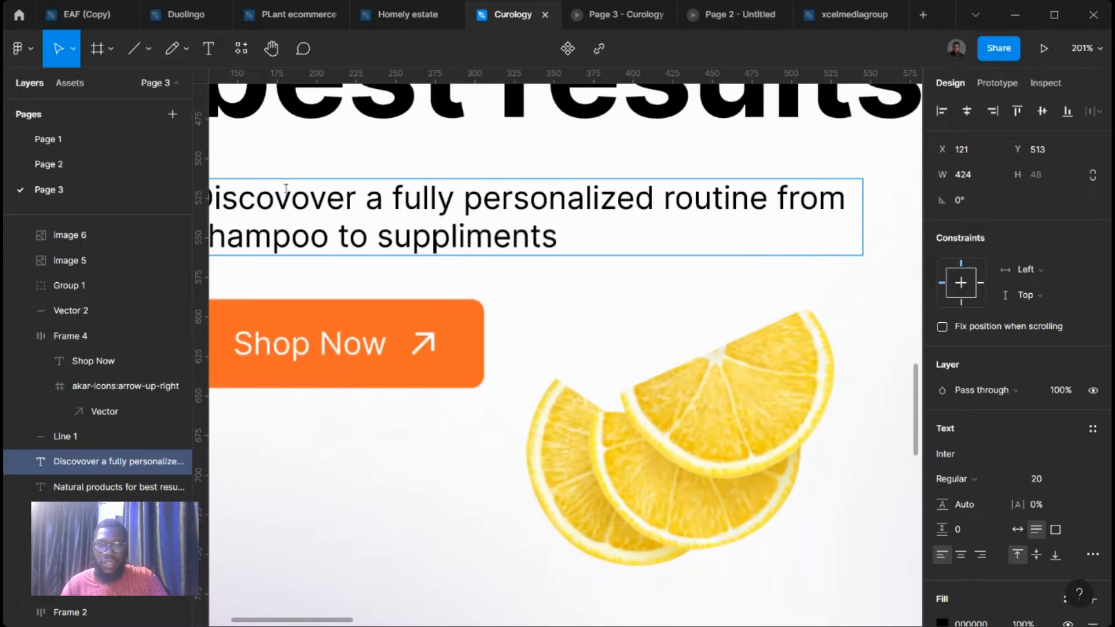
pyautogui.press('BackSpace')
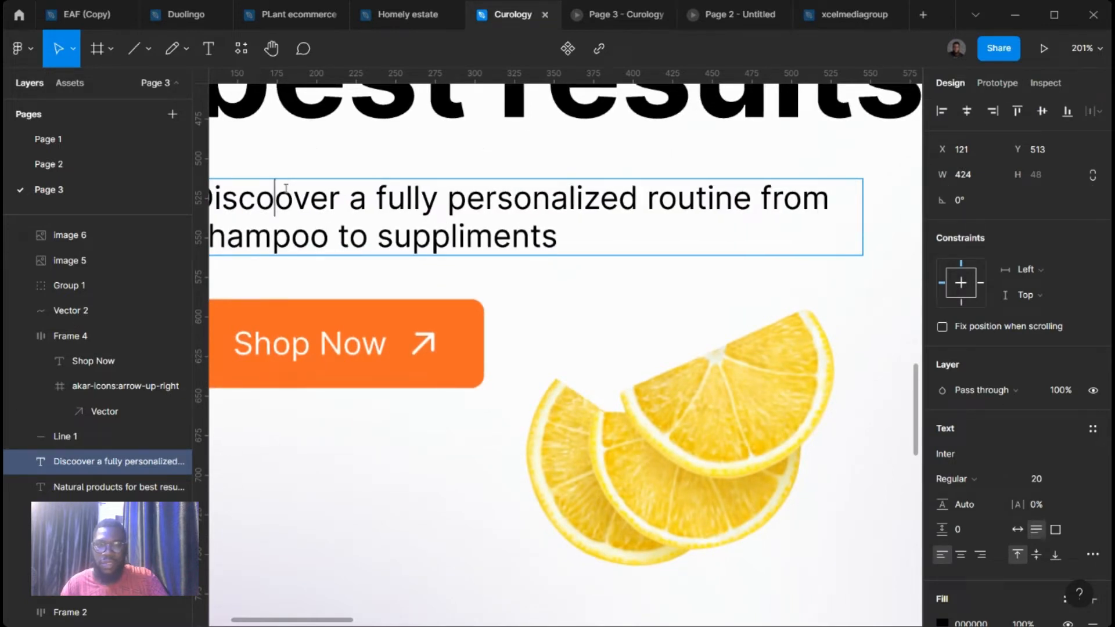
pyautogui.press('BackSpace')
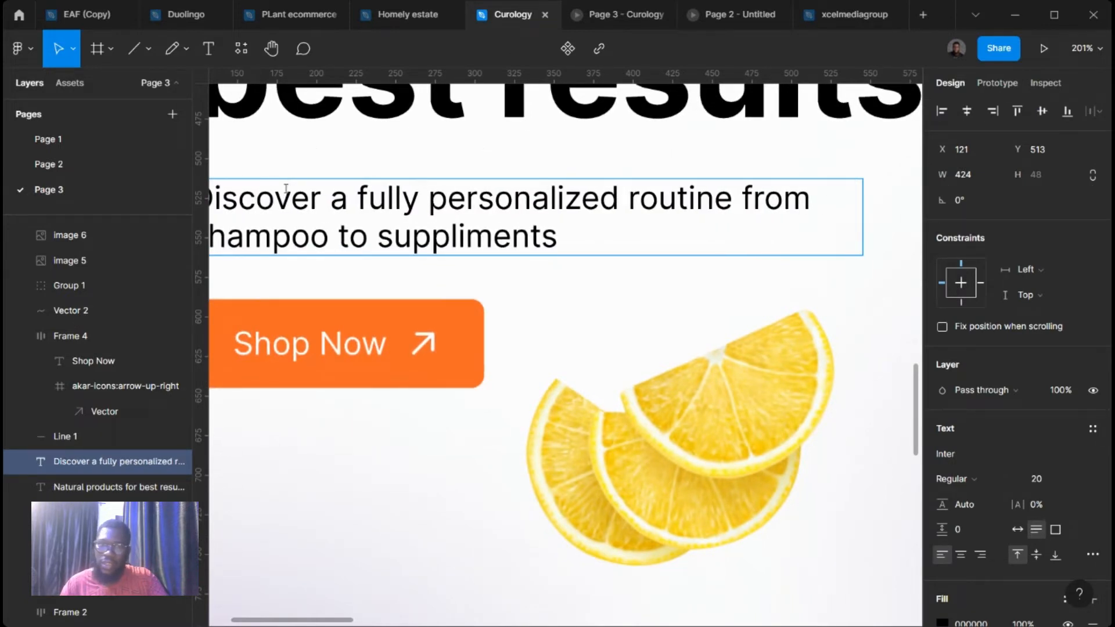
# Step: Move the lemon slices image slightly away from the Shop Now button, to about X 460, Y 488
pyautogui.keyDown('ctrl'); pyautogui.scroll(-4, 442, 274); pyautogui.keyUp('ctrl')
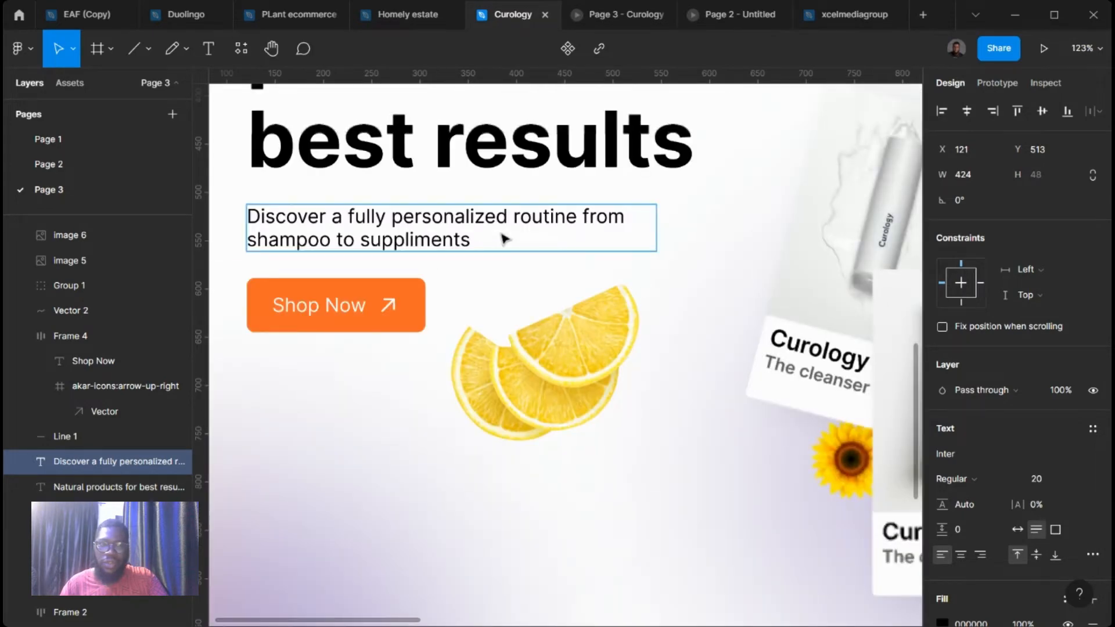
pyautogui.scroll(-3, 661, 441)
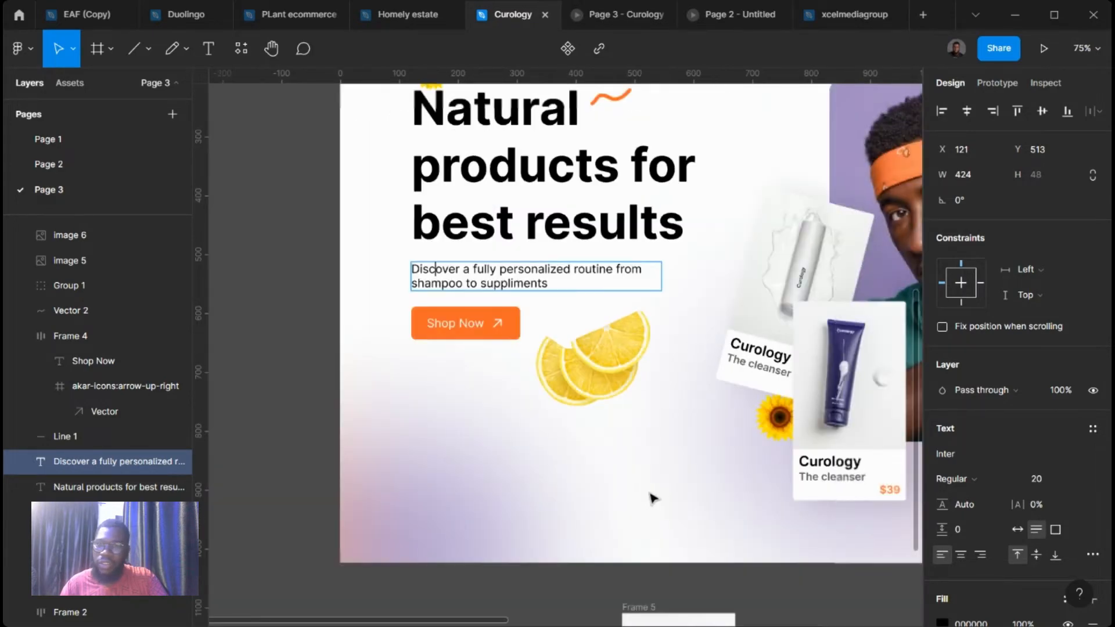
pyautogui.click(617, 366)
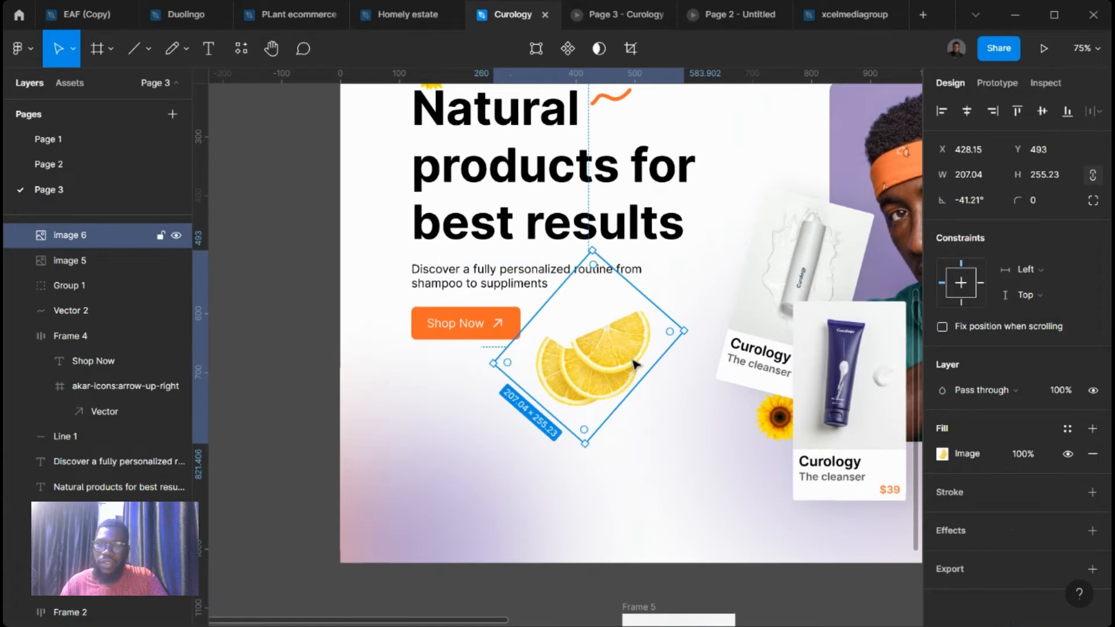
pyautogui.moveTo(613, 363); pyautogui.dragTo(632, 359)
# Step: Select the Curology Hero section frame and show its 12-column layout grid
pyautogui.scroll(-2, 603, 388)
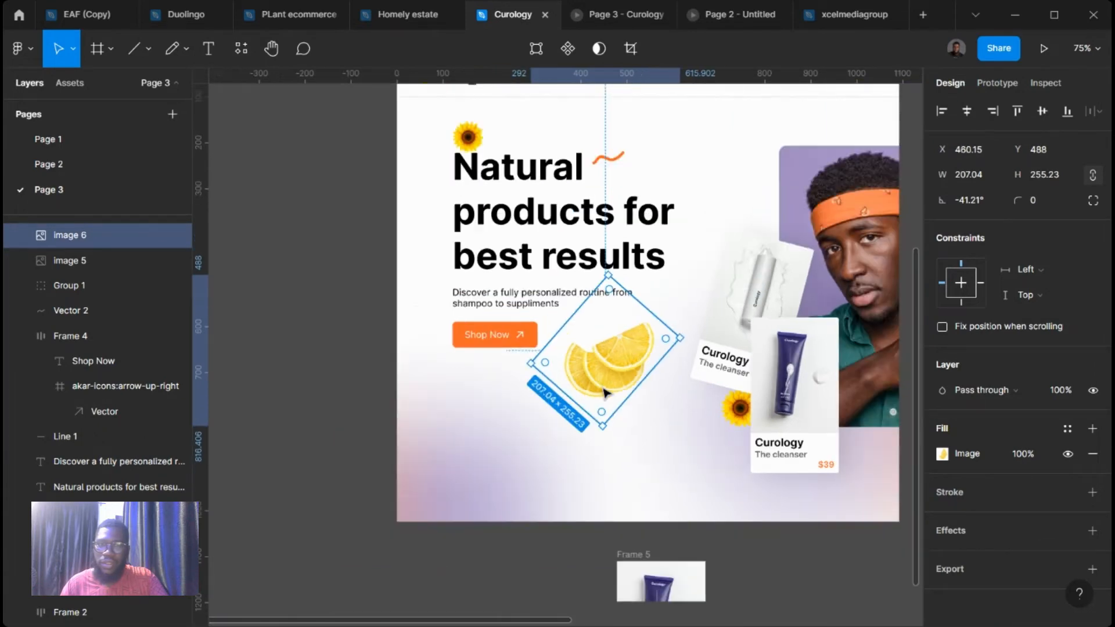
pyautogui.scroll(-3, 604, 393)
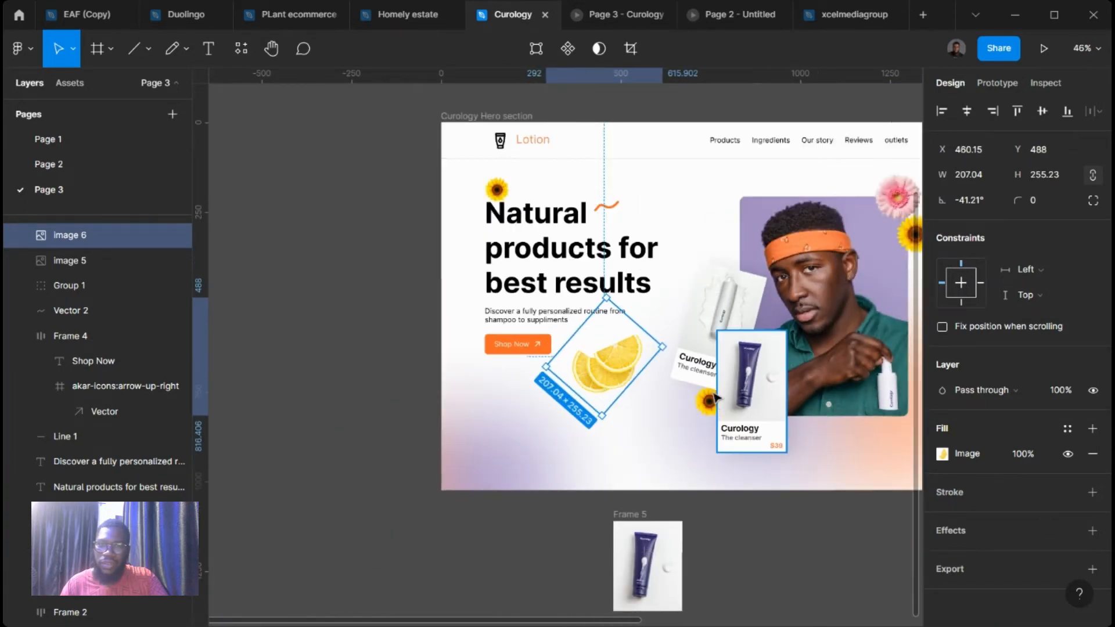
pyautogui.hscroll(5, 716, 398)
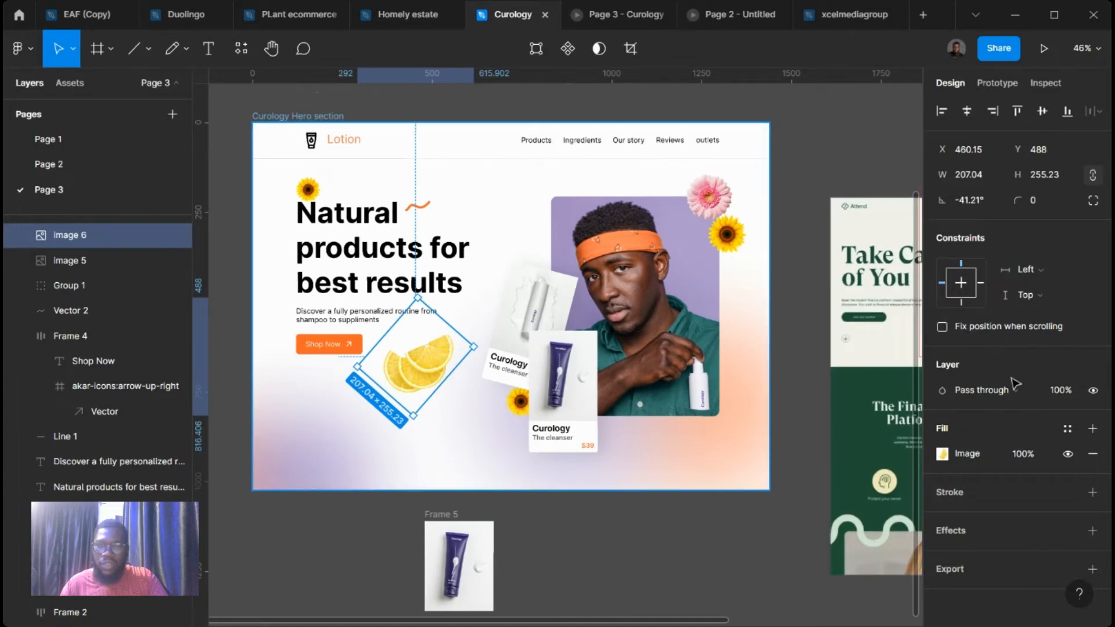
pyautogui.press('Escape')
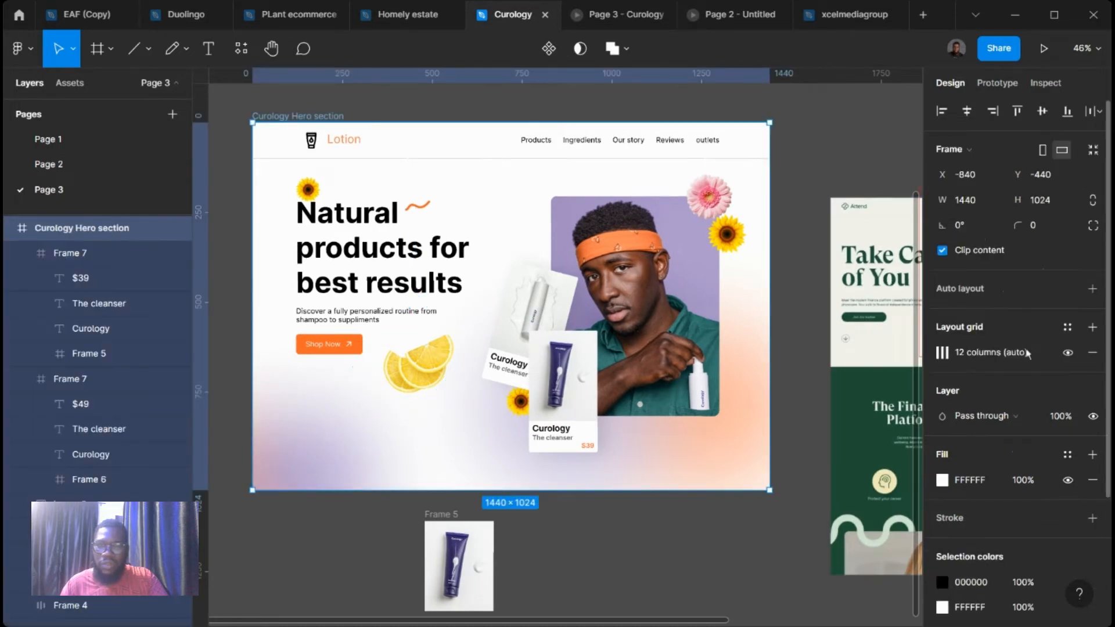
pyautogui.click(1068, 354)
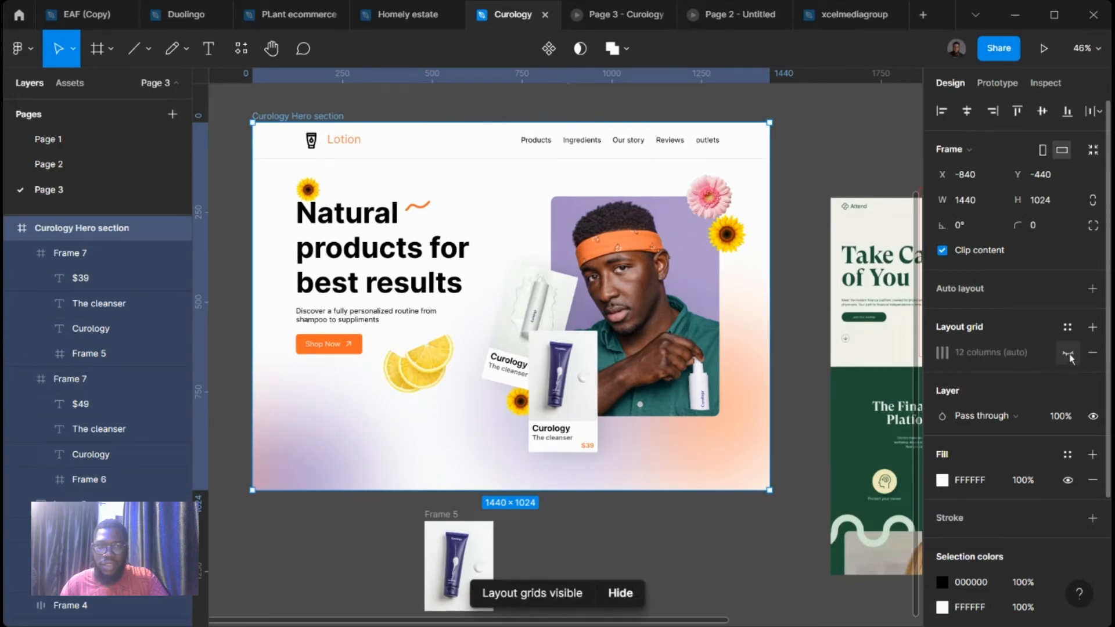
pyautogui.click(1068, 353)
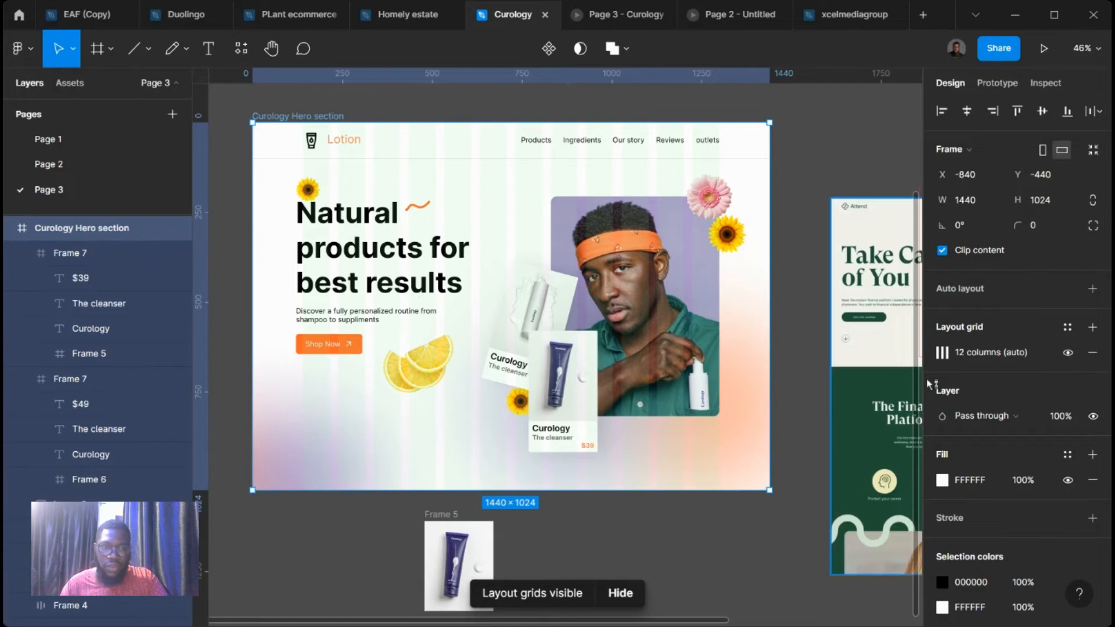
# Step: Change the column grid's color to the dark grey-green 526856
pyautogui.click(943, 353)
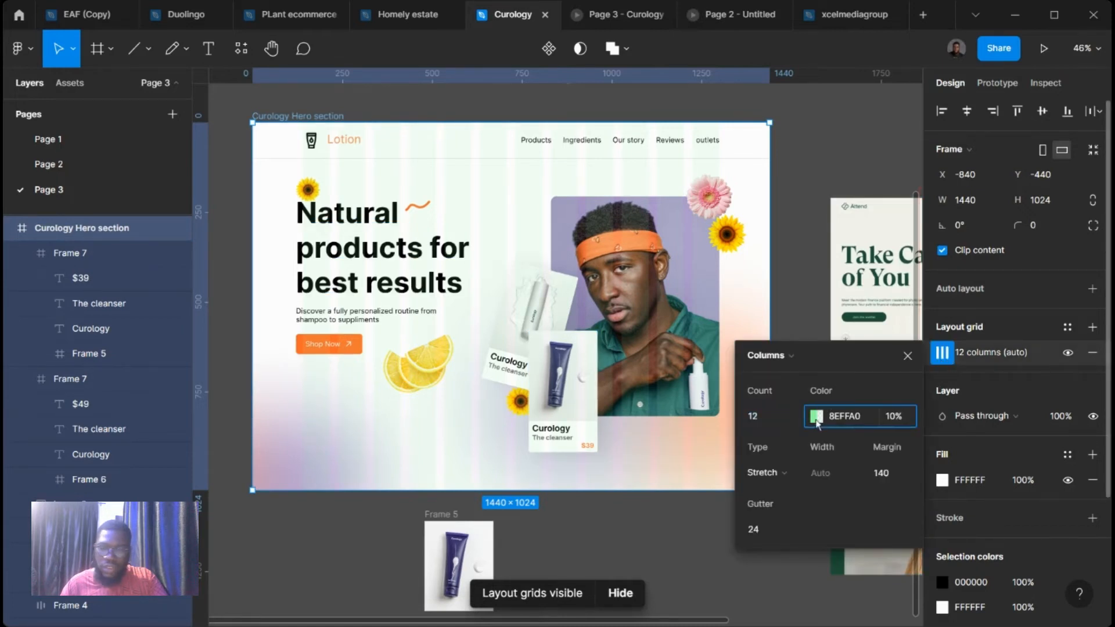
pyautogui.click(817, 420)
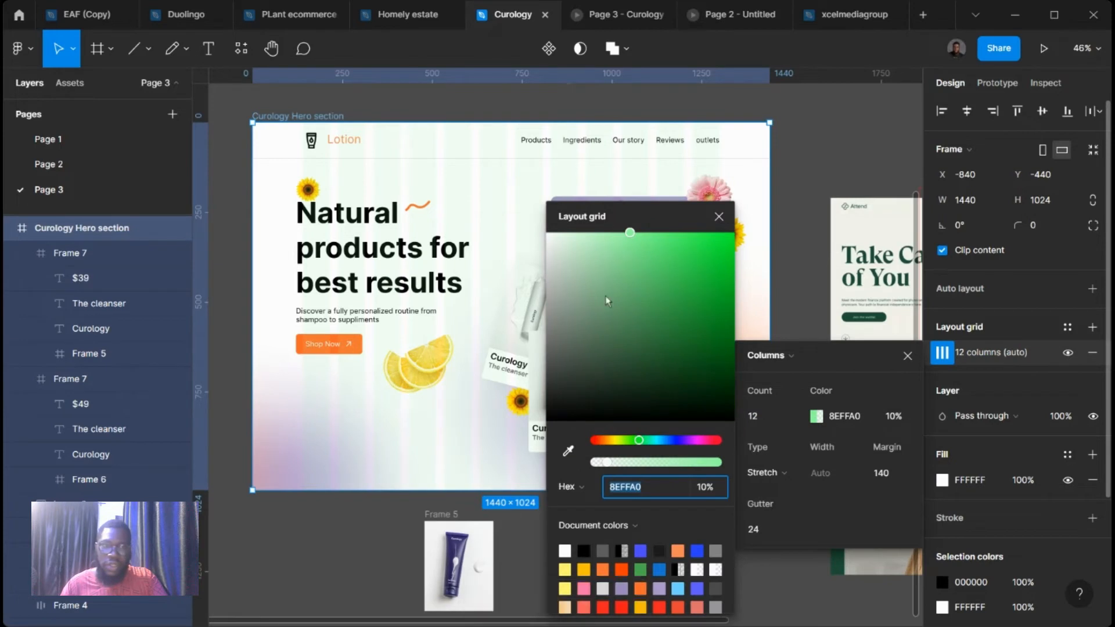
pyautogui.moveTo(605, 299); pyautogui.dragTo(585, 344)
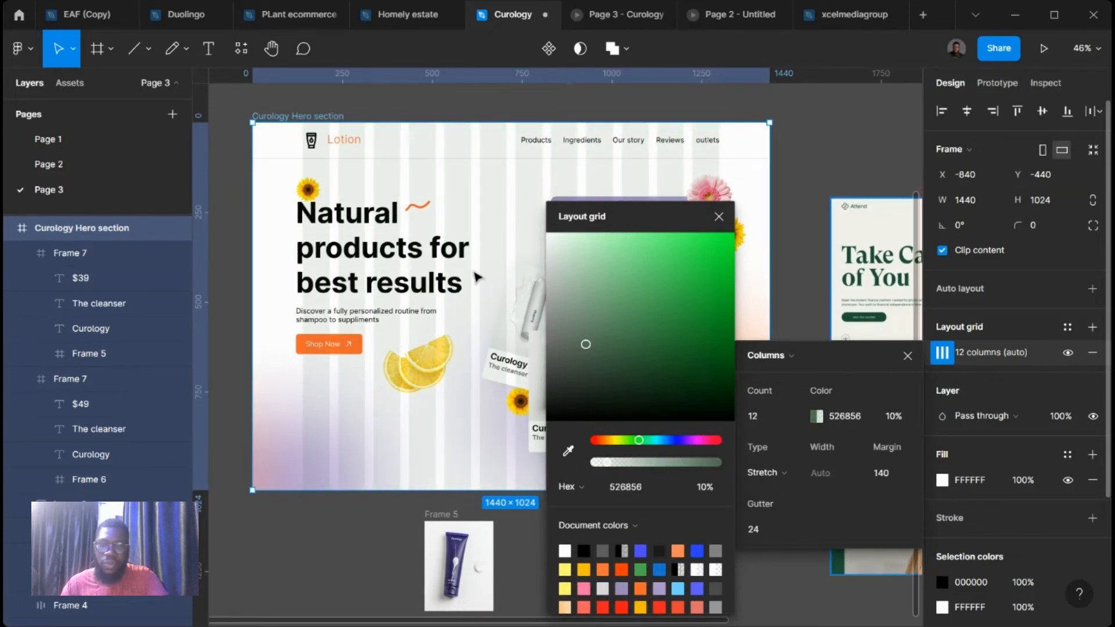
# Step: Move the heading, description, Shop Now button and sunflower together to X 140, aligned with the first grid column's edge
pyautogui.click(310, 318)
pyautogui.keyDown('shift'); pyautogui.click(310, 318); pyautogui.keyUp('shift')
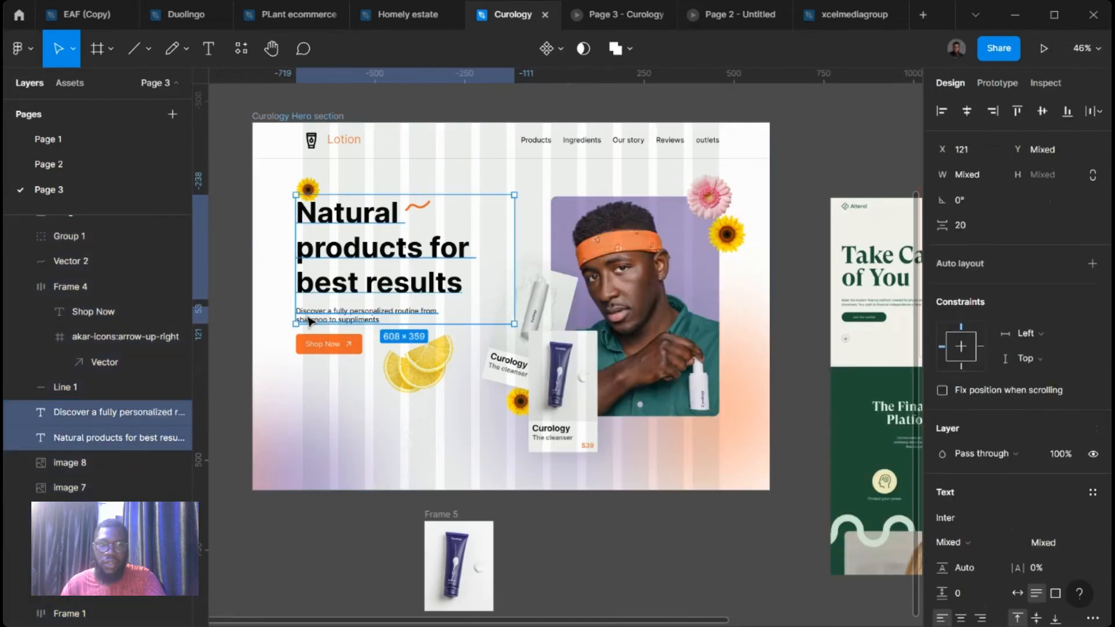
pyautogui.keyDown('shift'); pyautogui.click(318, 346); pyautogui.keyUp('shift')
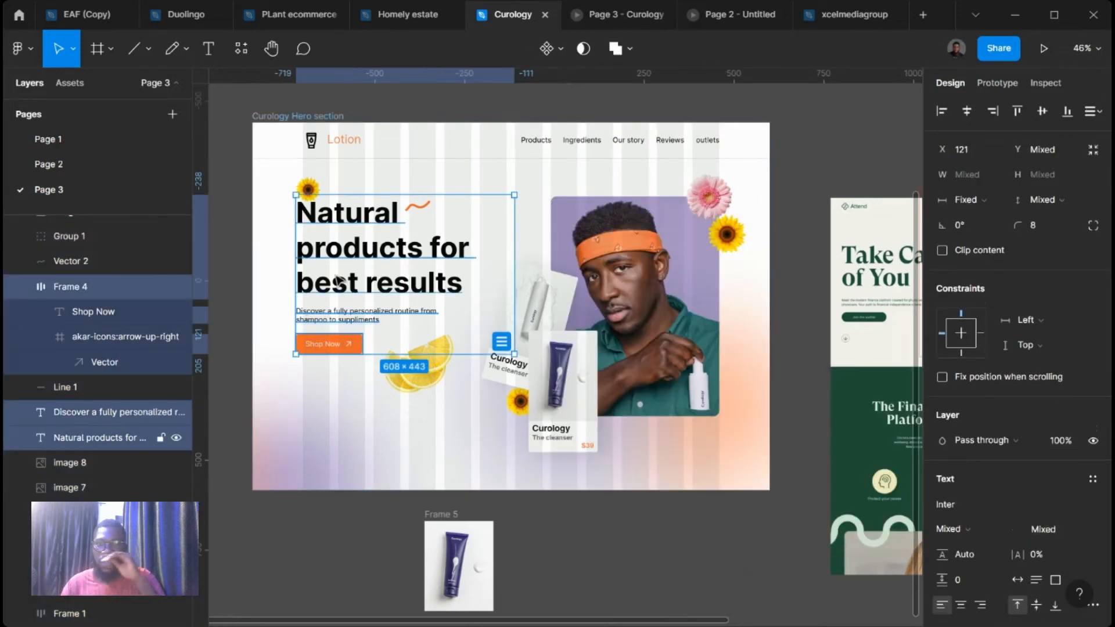
pyautogui.keyDown('shift'); pyautogui.click(309, 189); pyautogui.keyUp('shift')
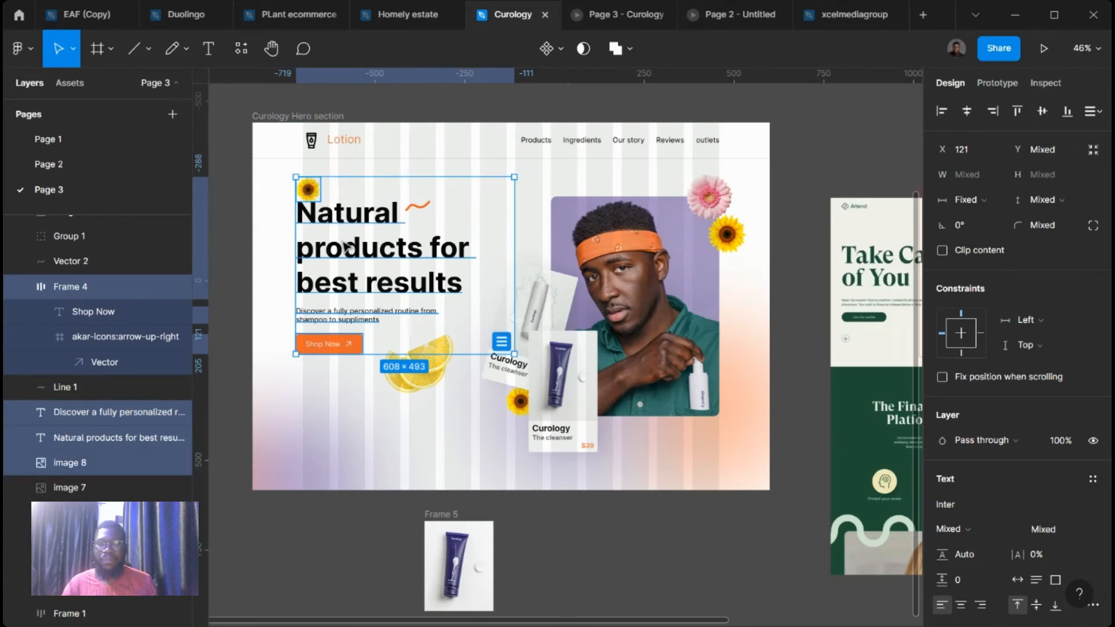
pyautogui.moveTo(347, 247); pyautogui.dragTo(357, 263)
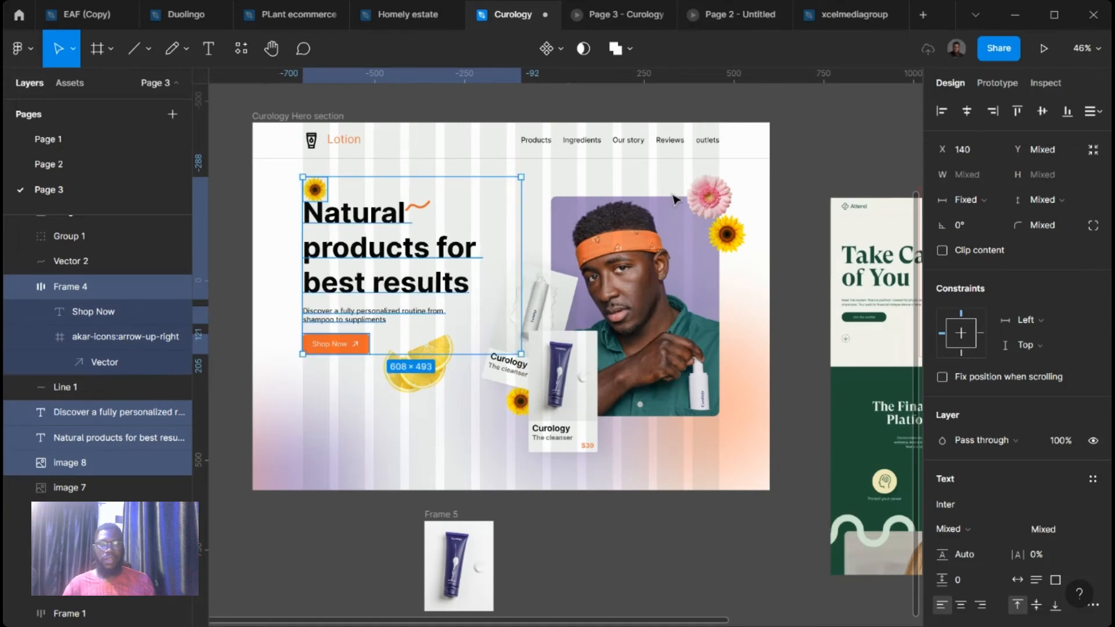
pyautogui.click(802, 167)
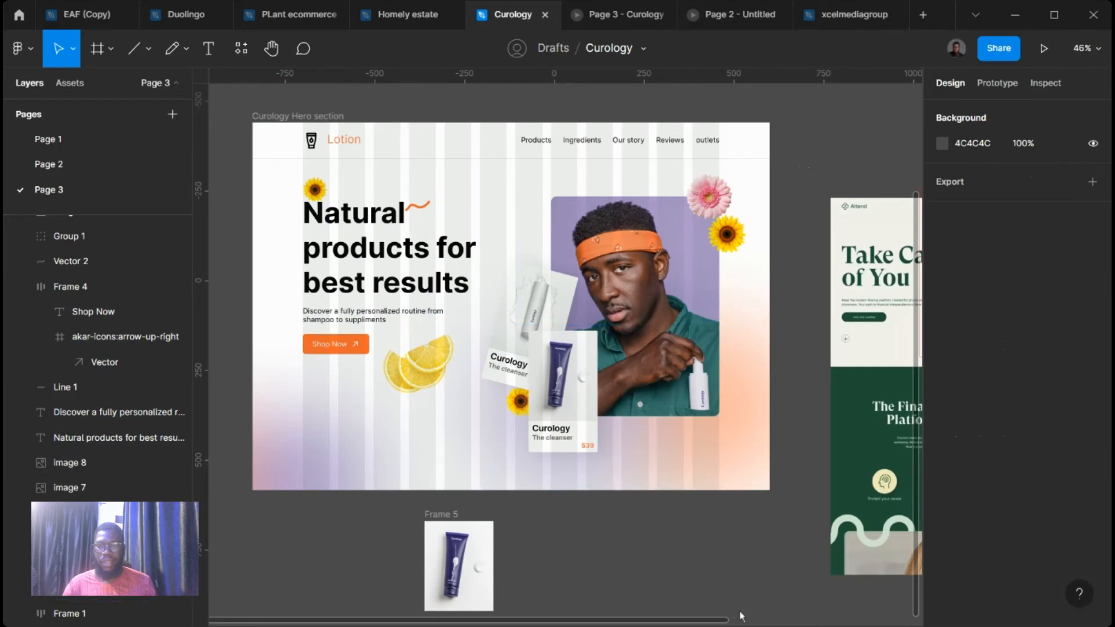
# Step: Switch to the Page 3 prototype preview of the Curology design
pyautogui.click(625, 14)
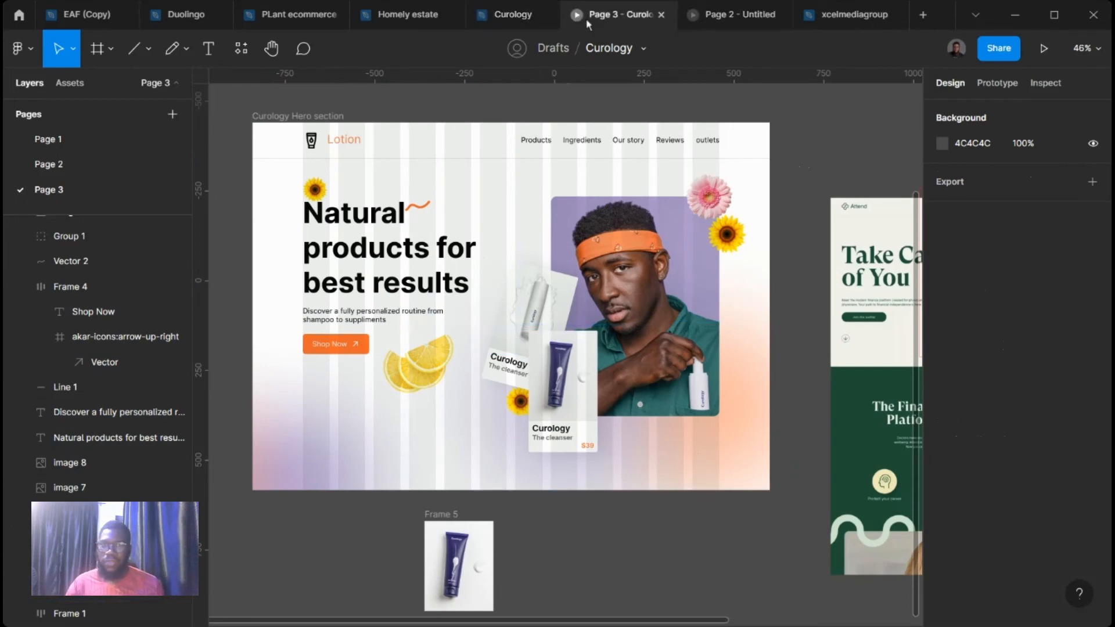